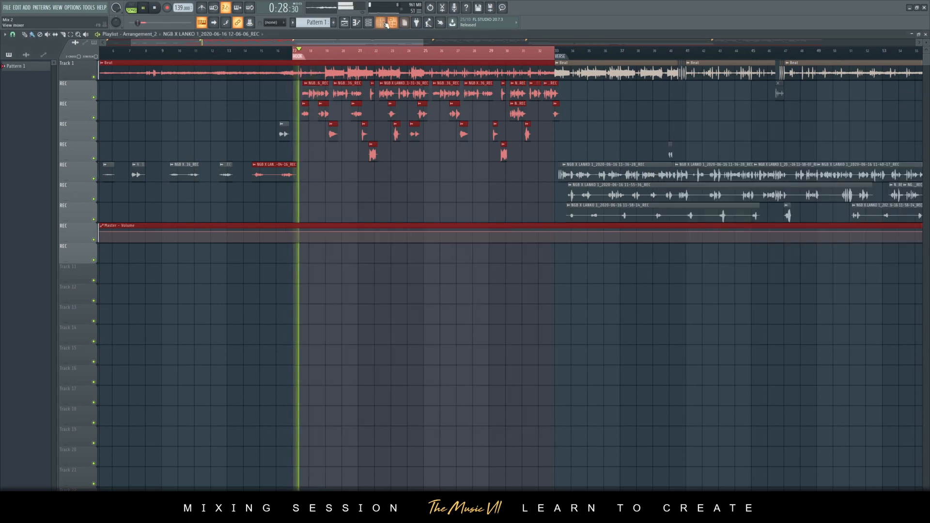
Step: Open the mixer and set the REC track's external audio input to none
click(380, 22)
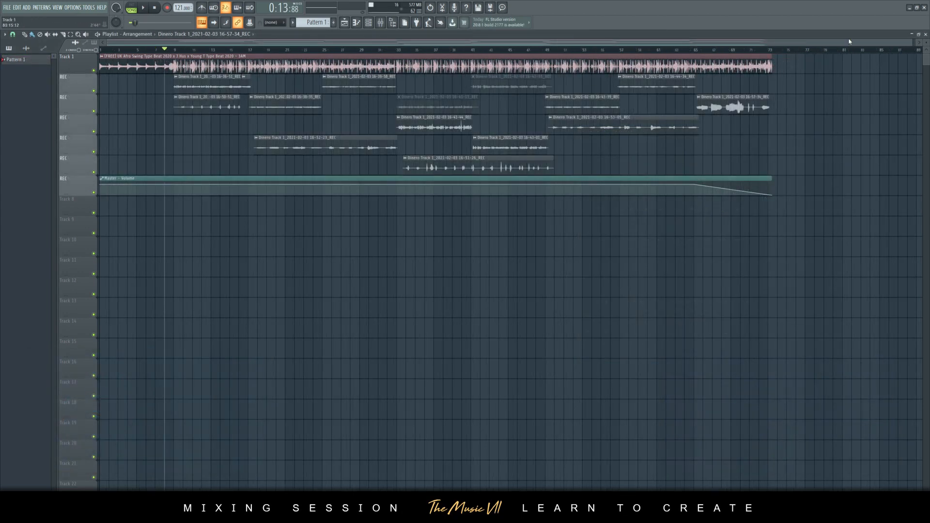
click(380, 24)
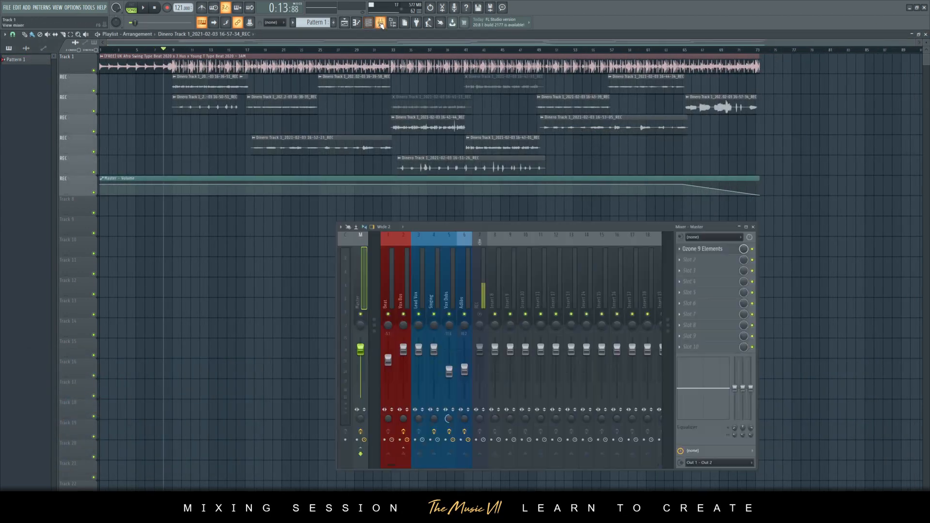
click(419, 280)
click(480, 281)
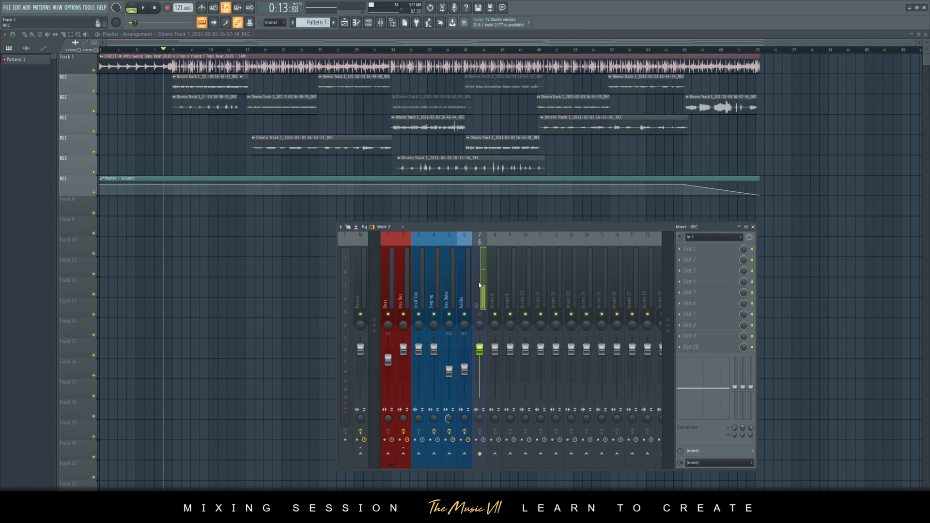
click(697, 238)
click(689, 280)
click(480, 315)
Step: Examine the effect slots of the Adlibs, Lead Vox, Vox Dubs, Vox Bus and Beat mixer tracks
click(463, 294)
click(419, 288)
click(449, 288)
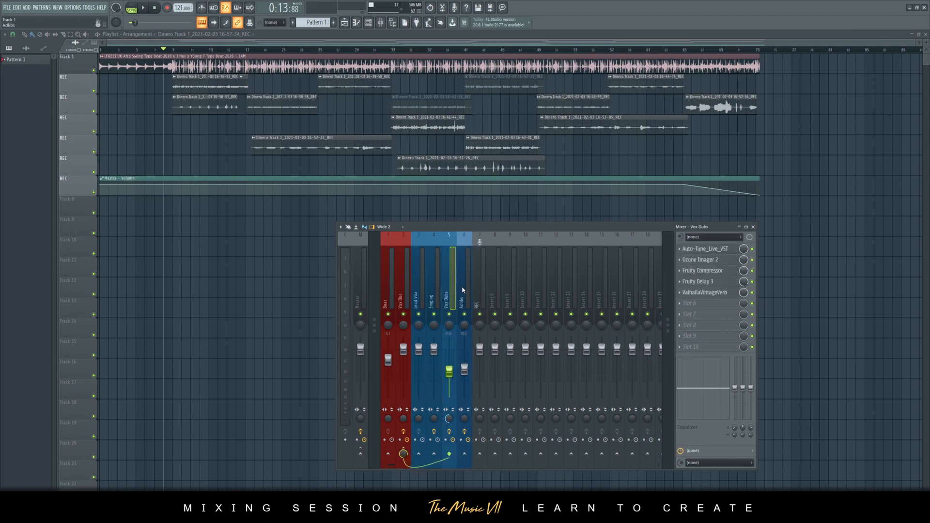
click(464, 291)
click(415, 286)
click(401, 286)
click(388, 286)
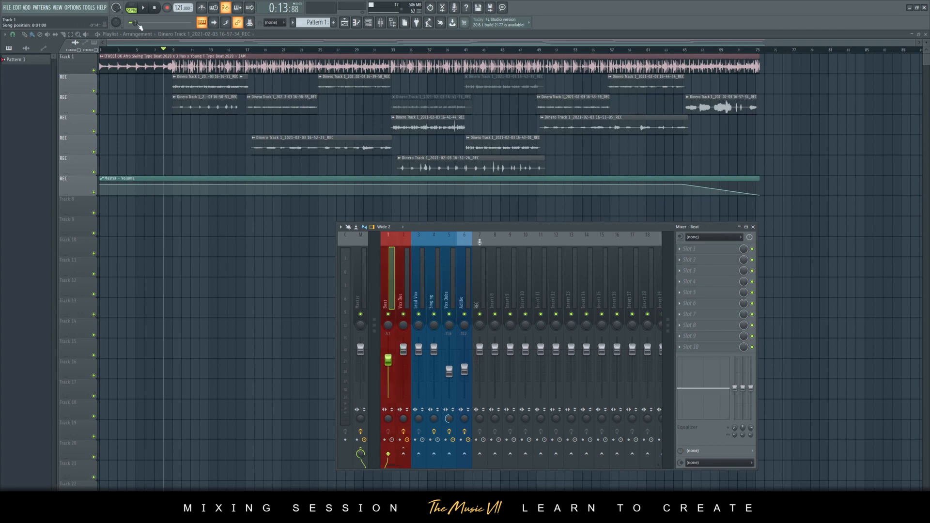
Step: Play the song from bar 9, check the Master, Beat, Vox Bus and REC mixer tracks, and stop playback
click(173, 50)
key(space)
key(F9)
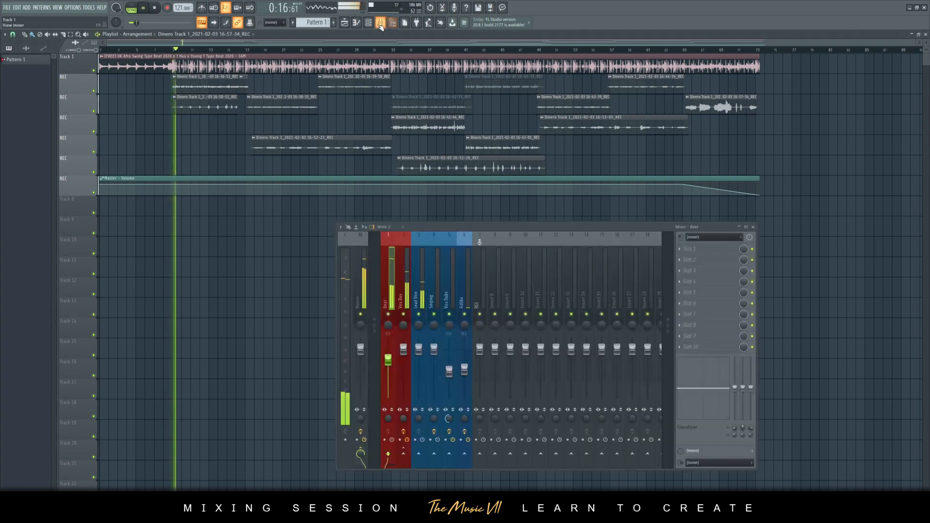
click(367, 274)
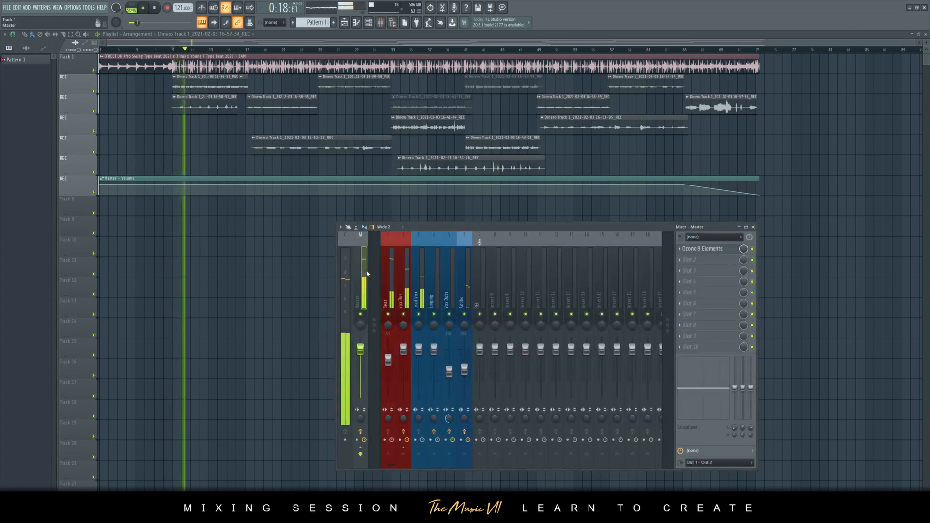
click(390, 286)
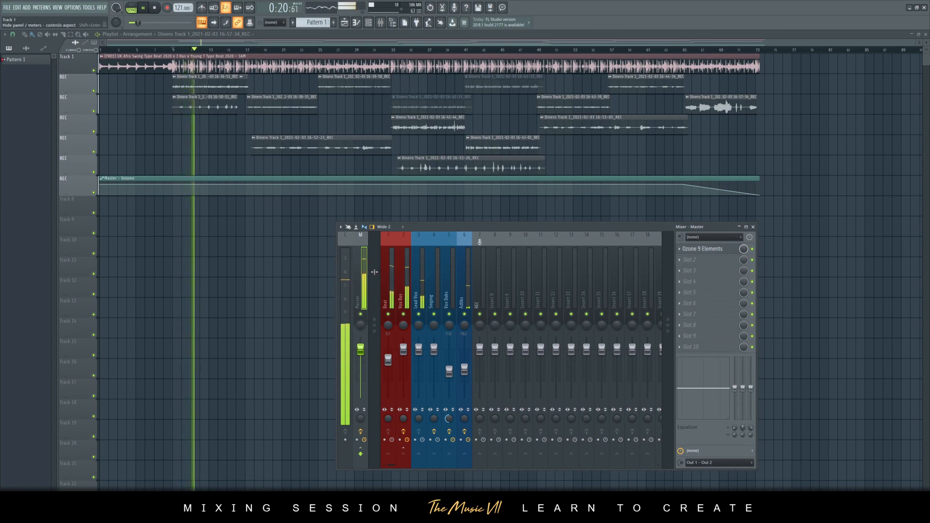
click(405, 284)
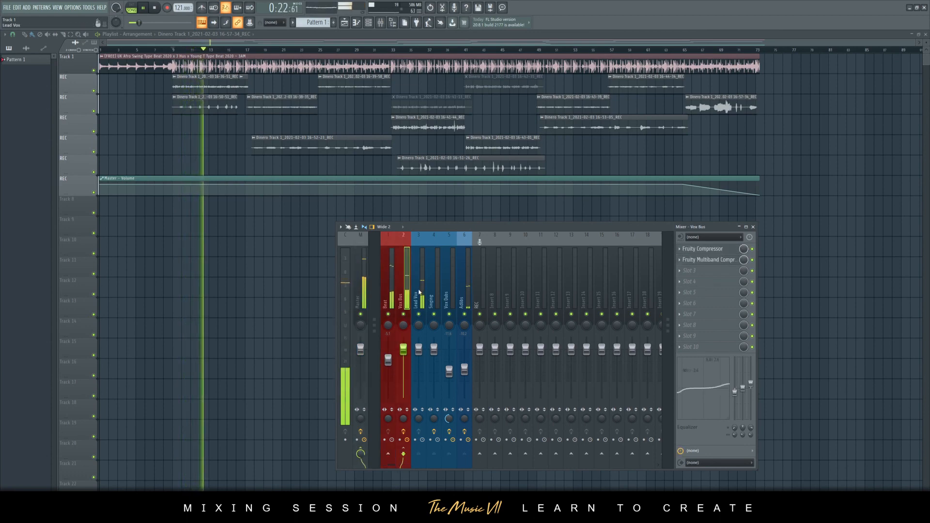
click(479, 276)
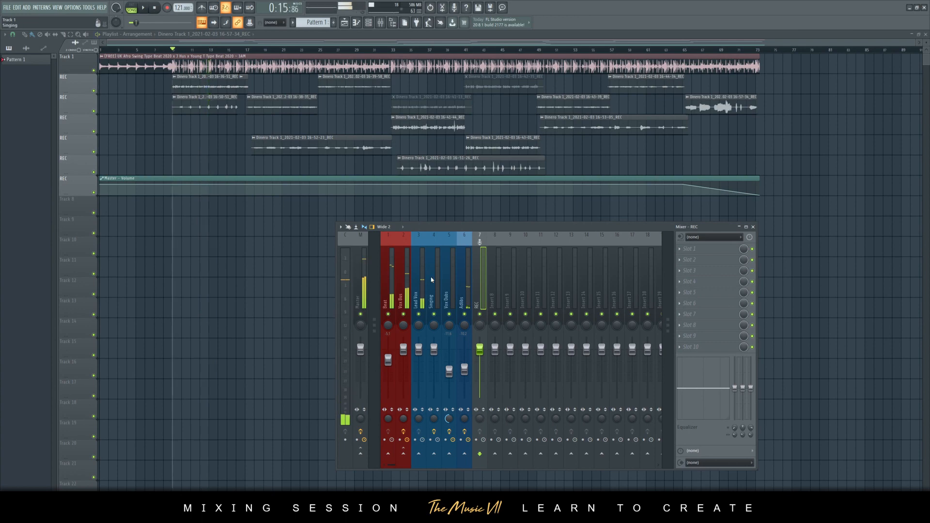
key(space)
Step: Compare the effects on the Vox Bus and Master tracks, and check the playlist with the mixer briefly hidden
click(405, 279)
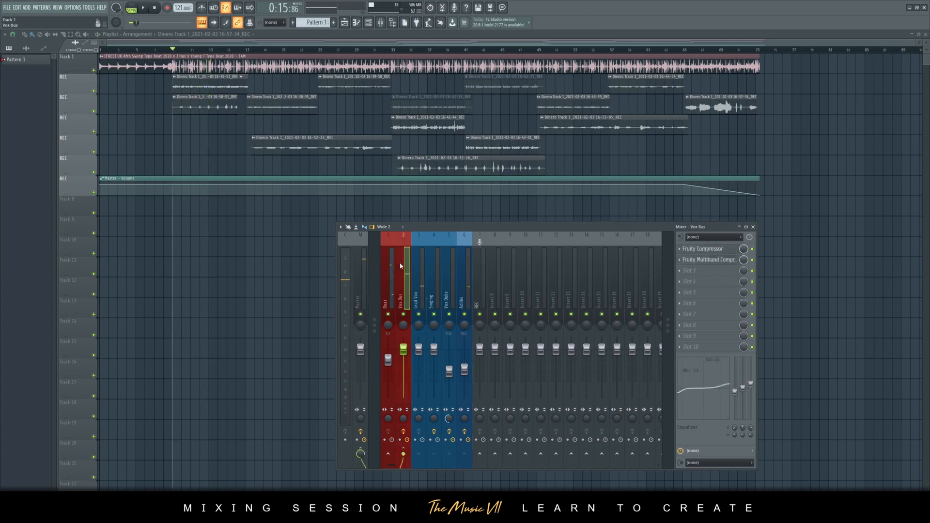
click(362, 270)
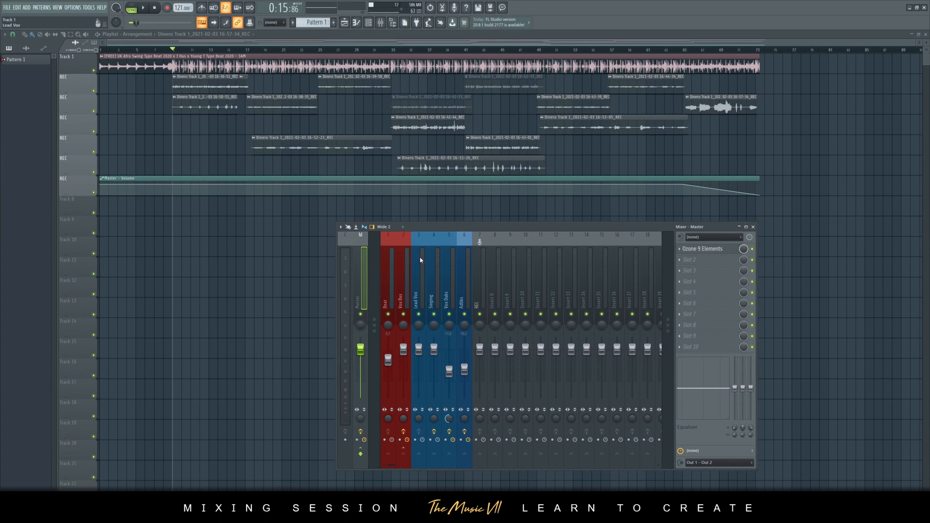
click(402, 276)
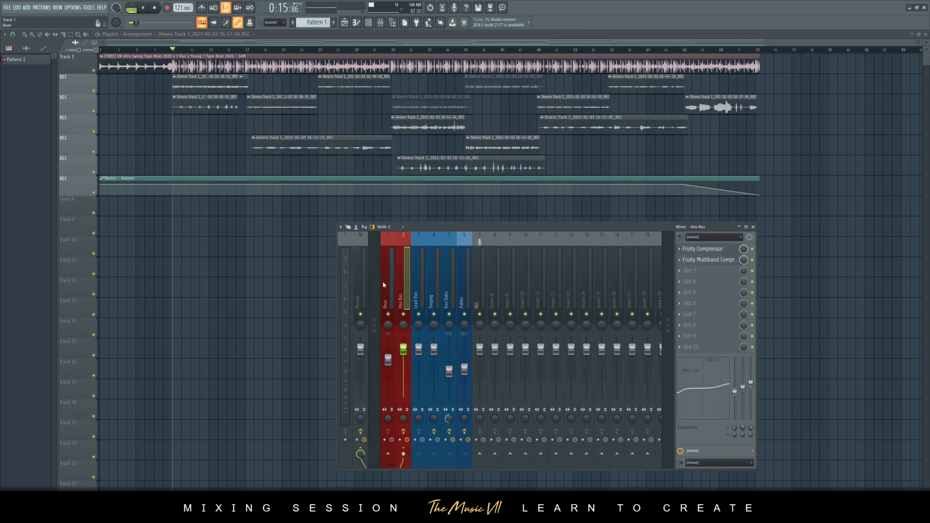
click(361, 281)
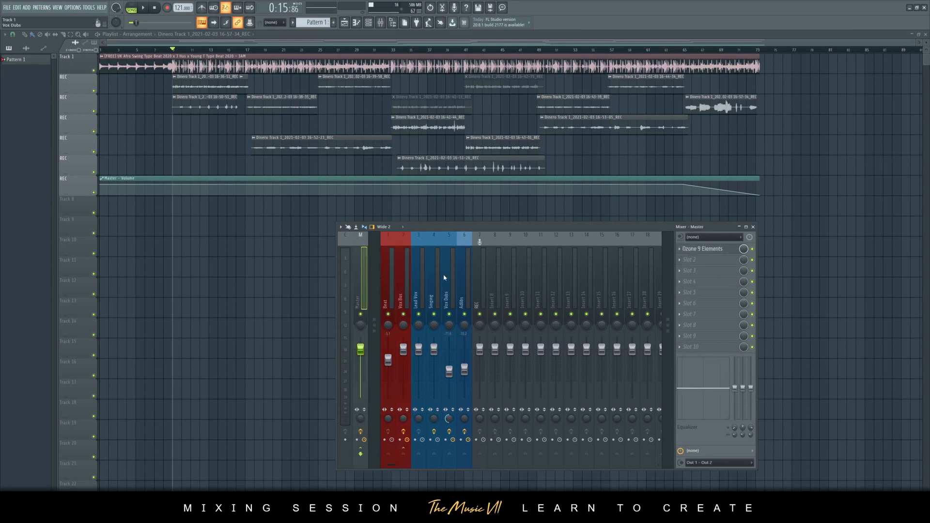
click(428, 24)
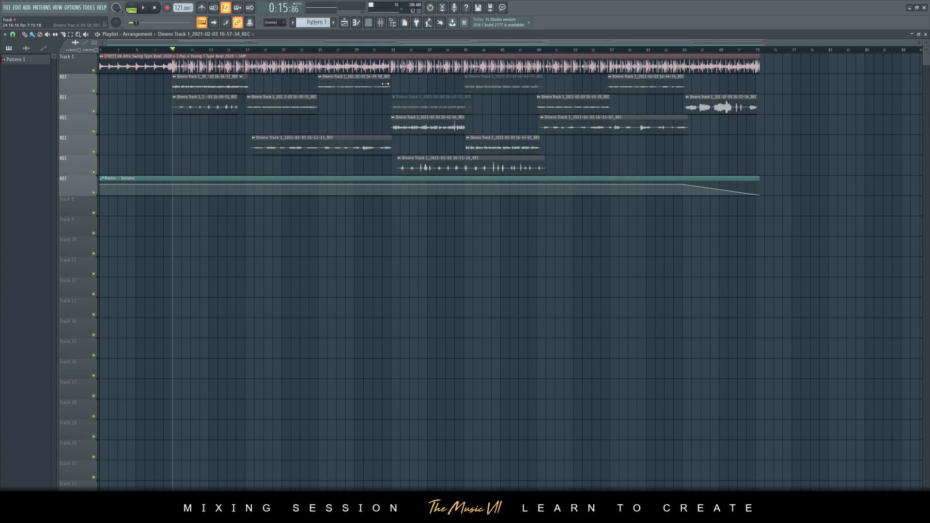
click(382, 23)
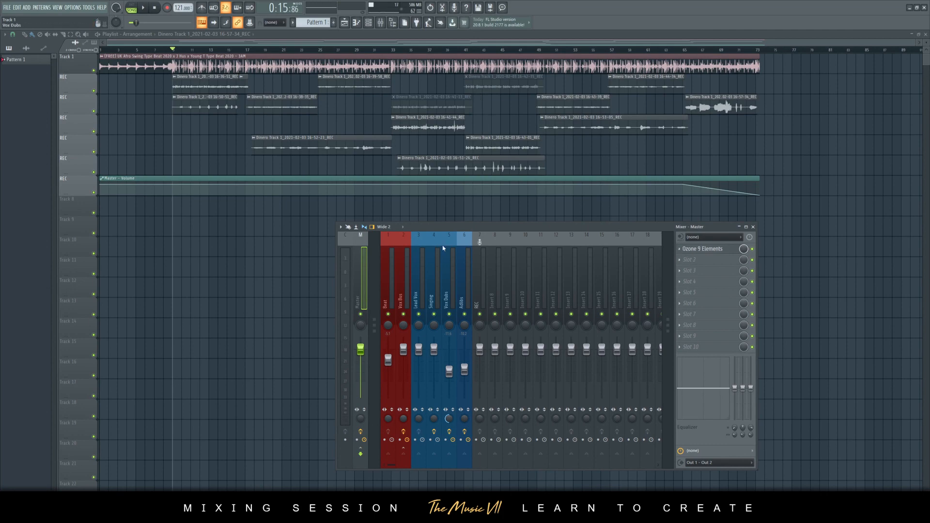
Step: Step through the Lead Vox, Singing, Vox Dubs and Adlibs tracks, examining their effects and routing to the Vox Bus
key(Right)
key(Right)
key(Right)
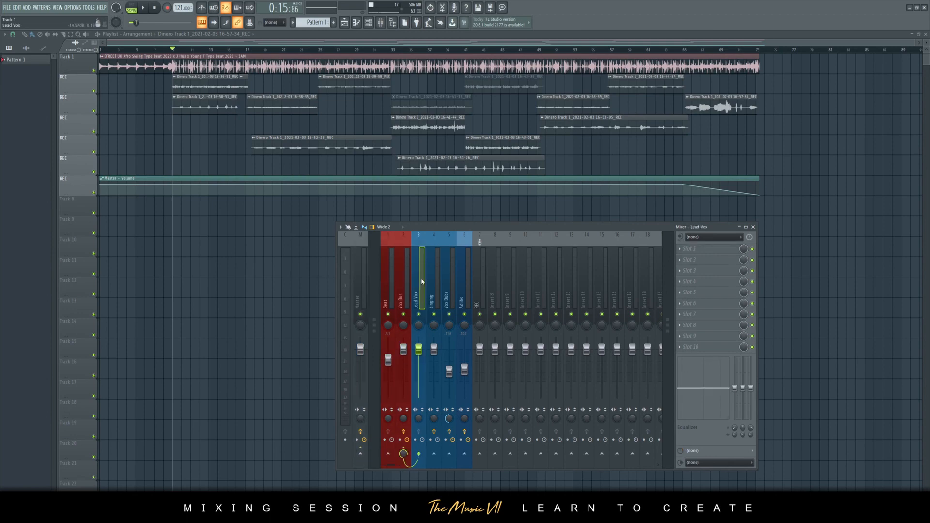
key(Right)
key(Right)
key(Right)
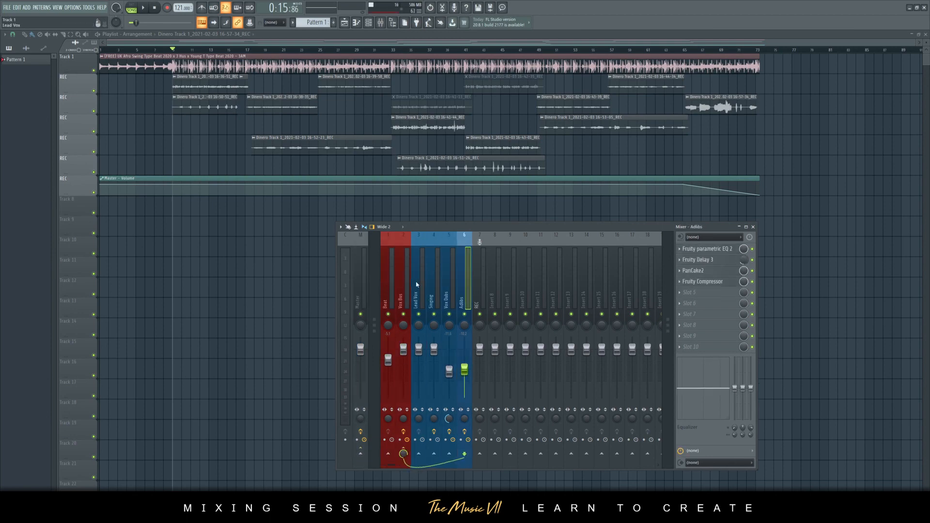
key(Left)
key(Left)
key(Left)
key(Right)
key(Right)
key(Right)
key(Left)
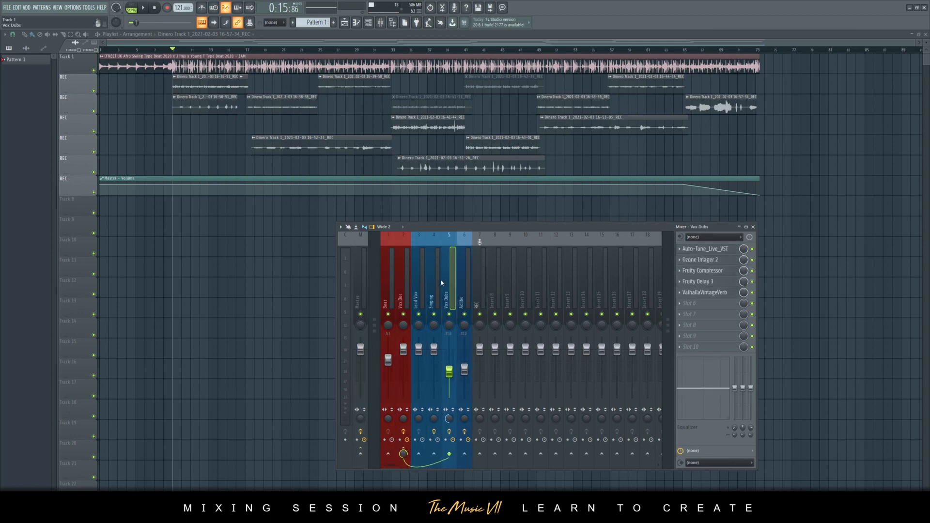
click(417, 272)
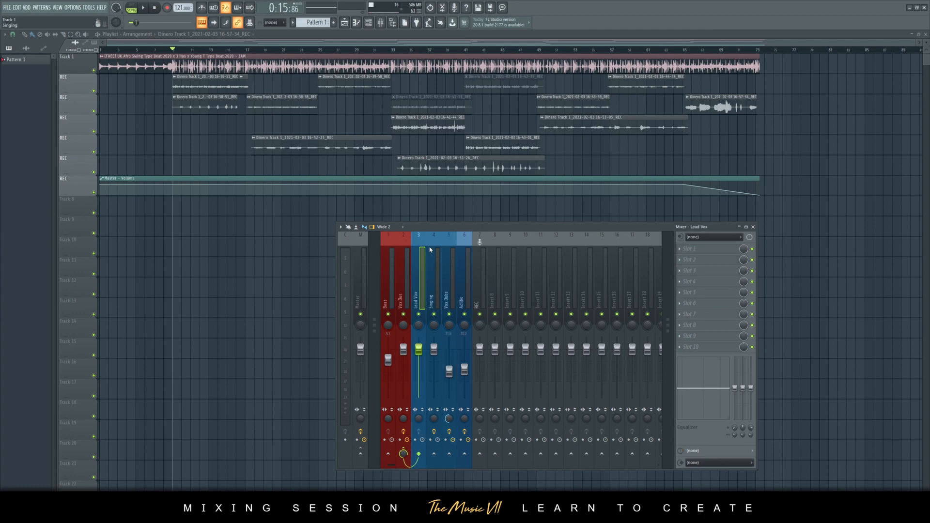
key(Right)
key(Right)
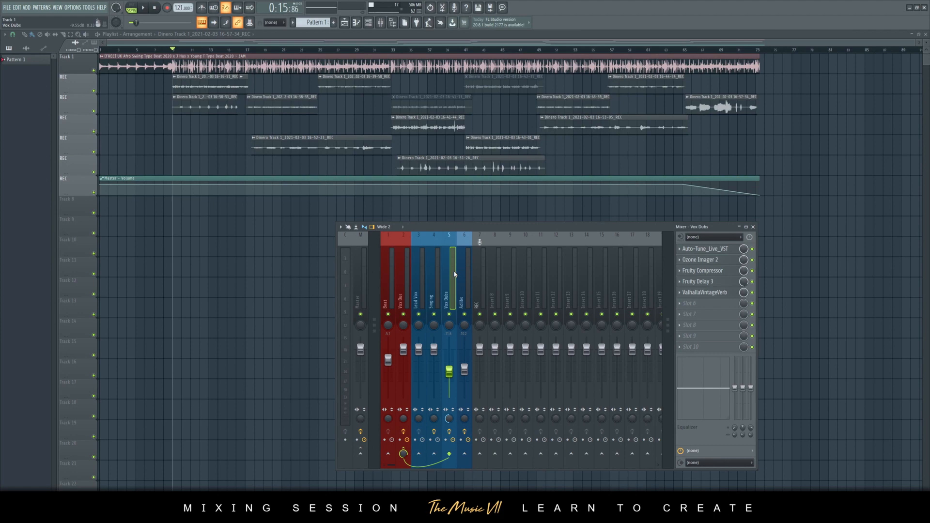
click(403, 274)
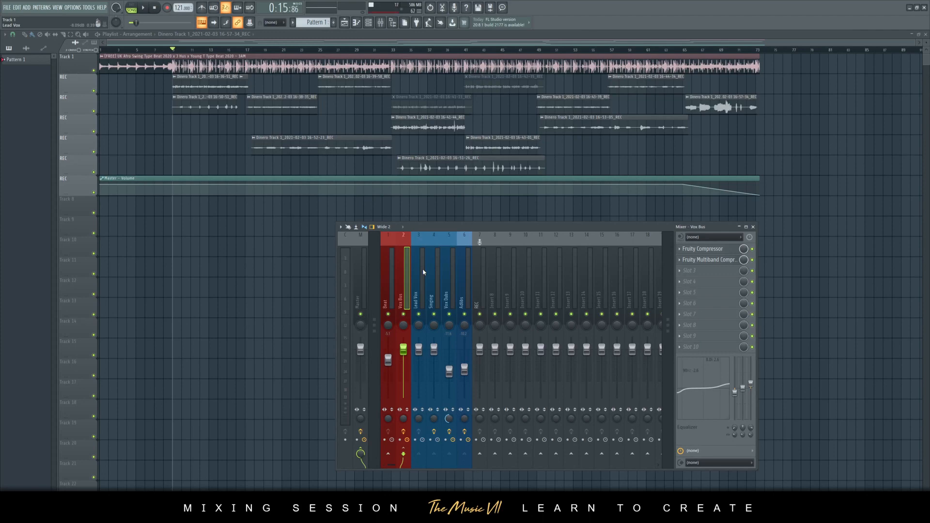
click(451, 286)
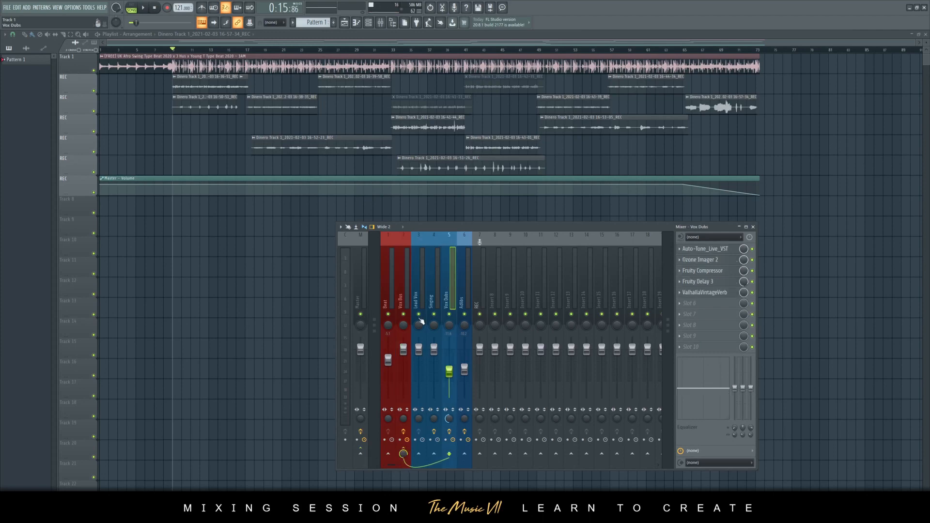
Step: Delete the Fruity Multiband Compressor and Fruity Compressor from the Vox Bus track
click(406, 285)
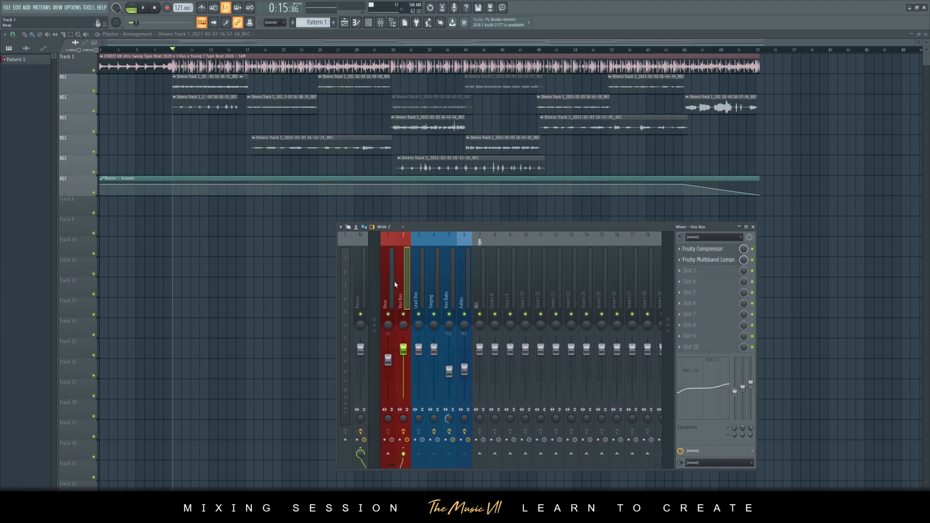
click(679, 260)
click(674, 278)
click(507, 282)
click(679, 249)
click(689, 265)
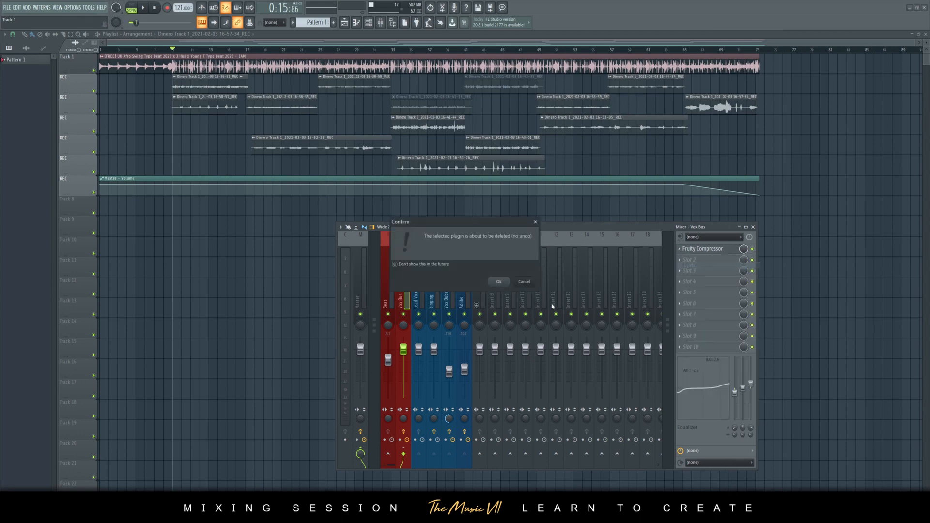
click(508, 282)
Step: Reset the low-shelf and high-shelf levels of the Vox Bus track's equalizer to their defaults
right_click(736, 393)
click(745, 395)
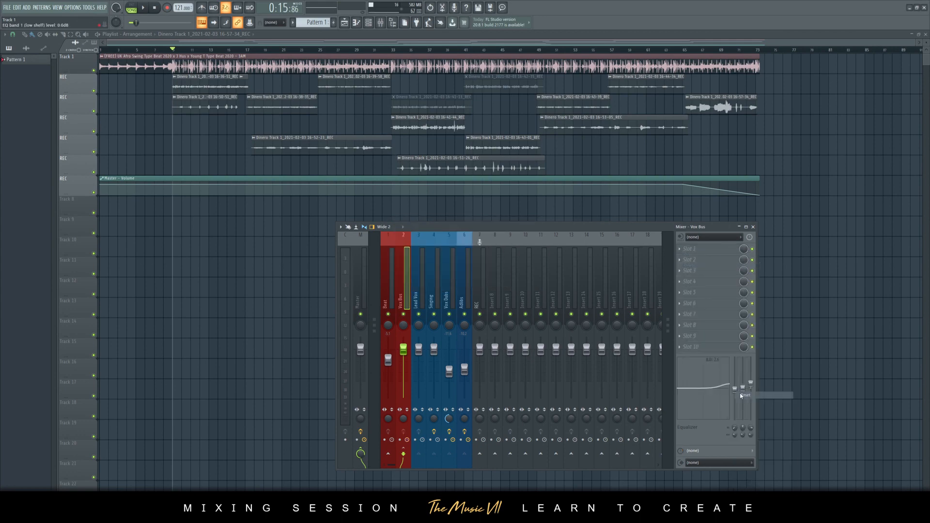
right_click(751, 387)
click(757, 390)
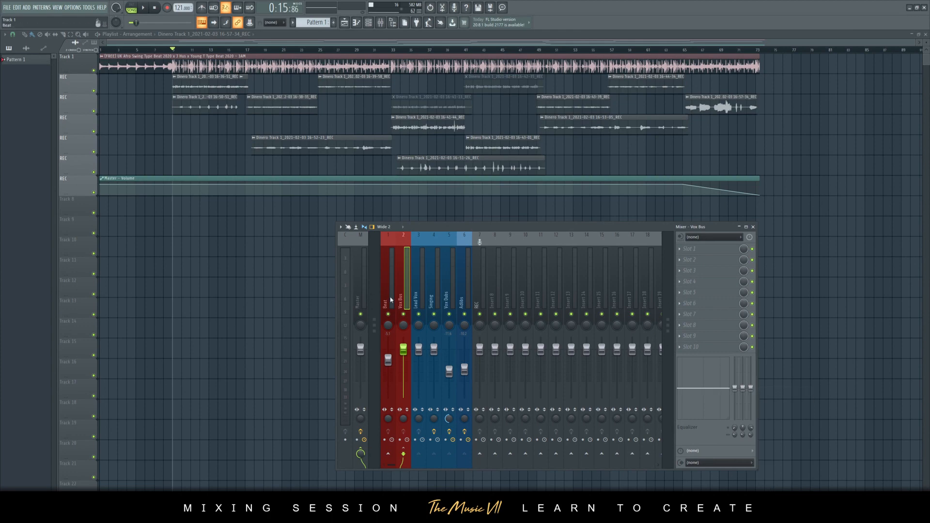
Step: Reset the volume faders of the Beat, Vox Dubs and Adlibs tracks to the default 100%
click(388, 360)
right_click(387, 359)
click(426, 359)
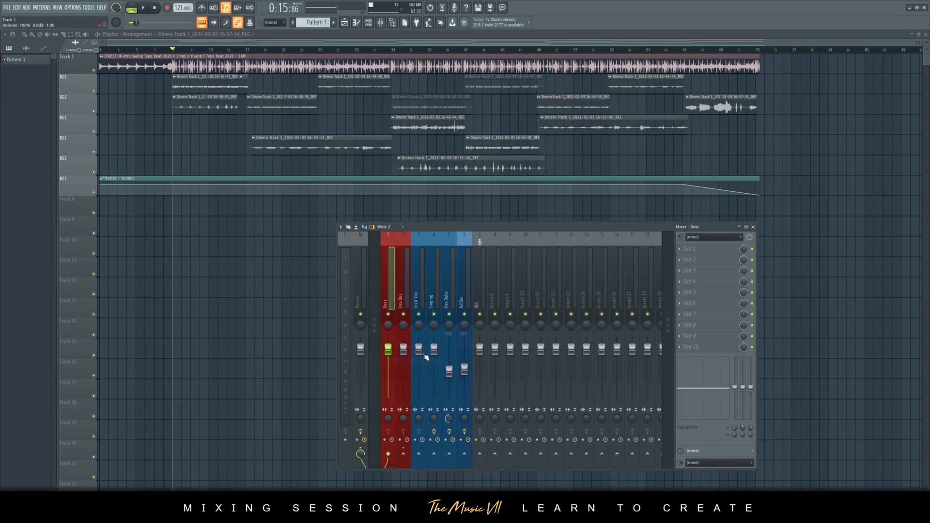
right_click(450, 372)
click(463, 373)
right_click(464, 370)
click(477, 371)
Step: Check which effects remain on the Adlibs, Vox Dubs, Singing, Lead Vox, Beat and Vox Bus tracks
click(466, 282)
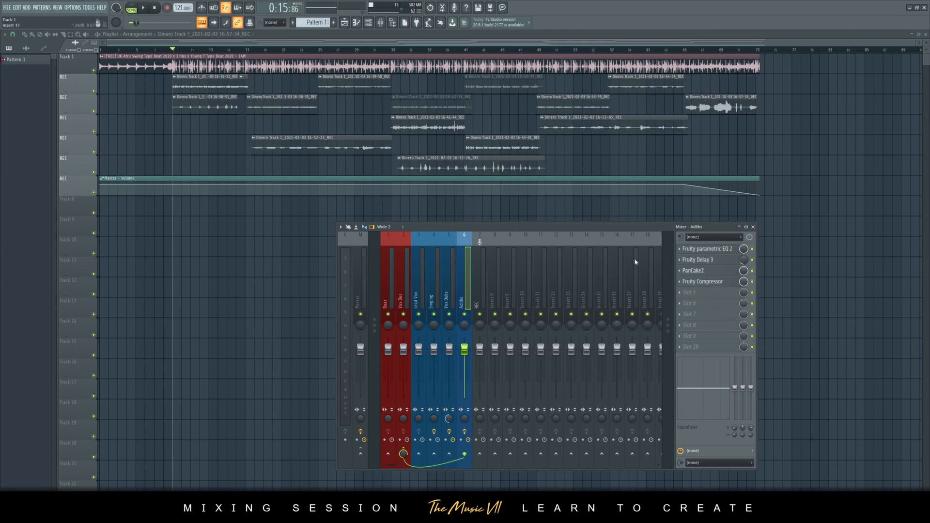
key(Left)
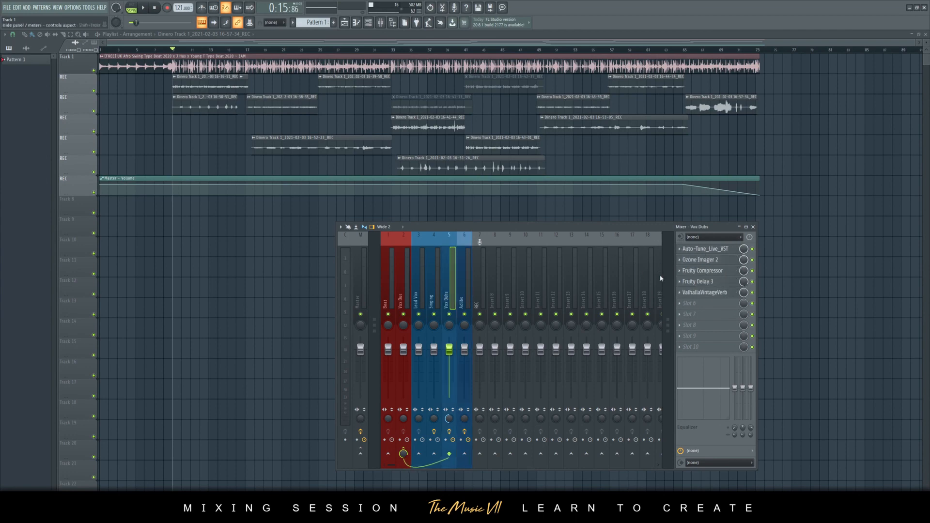
click(436, 276)
click(423, 271)
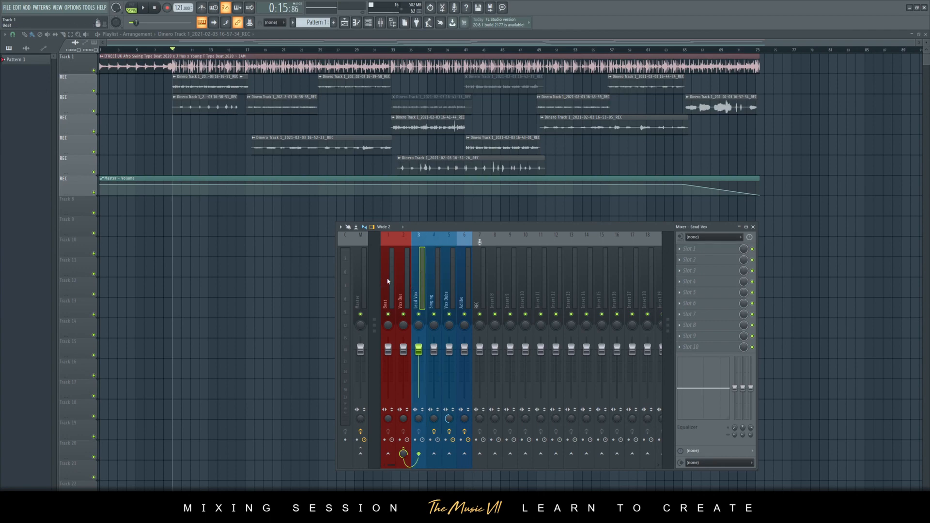
click(387, 281)
click(403, 281)
click(388, 285)
Step: Delete the Ozone 9 Elements plugin from the Master track
click(361, 280)
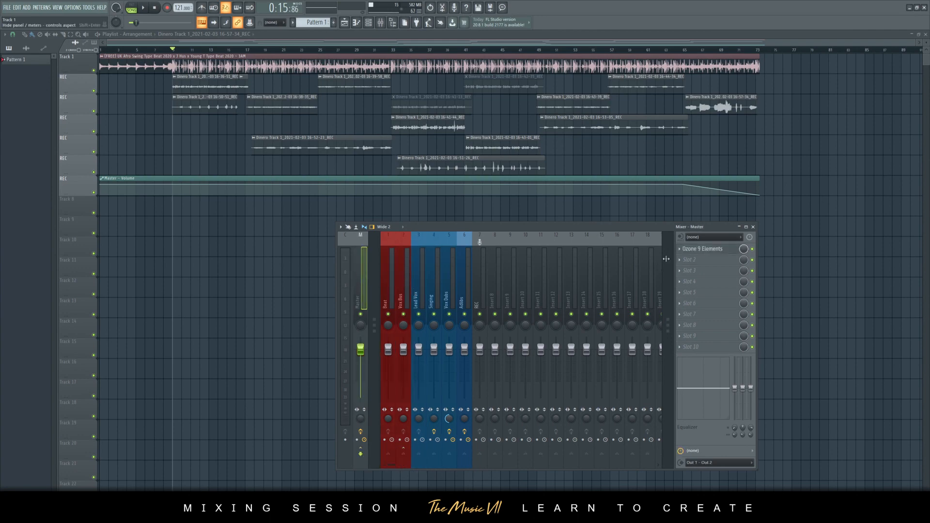
click(689, 249)
click(690, 267)
click(499, 290)
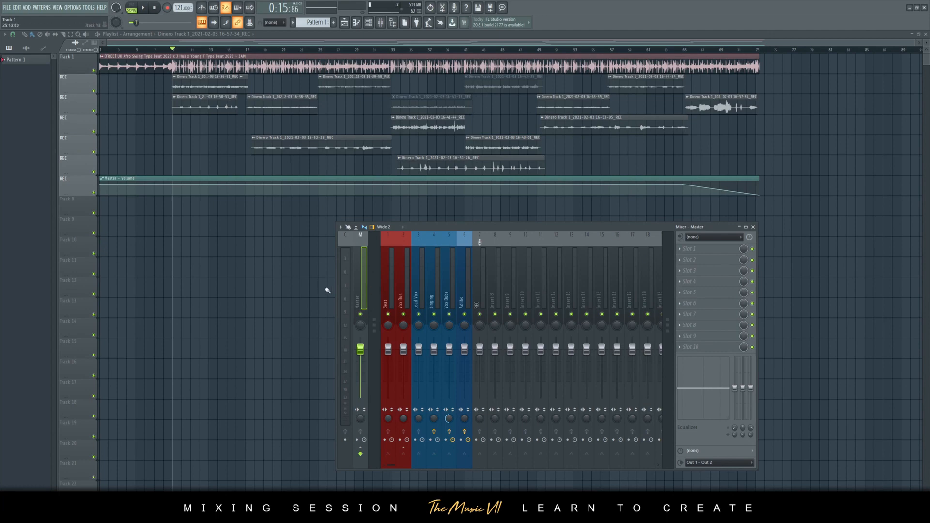
Step: Review the effect slots of the Beat, Vox Bus, Lead Vox and Singing tracks
click(390, 293)
click(403, 287)
click(418, 283)
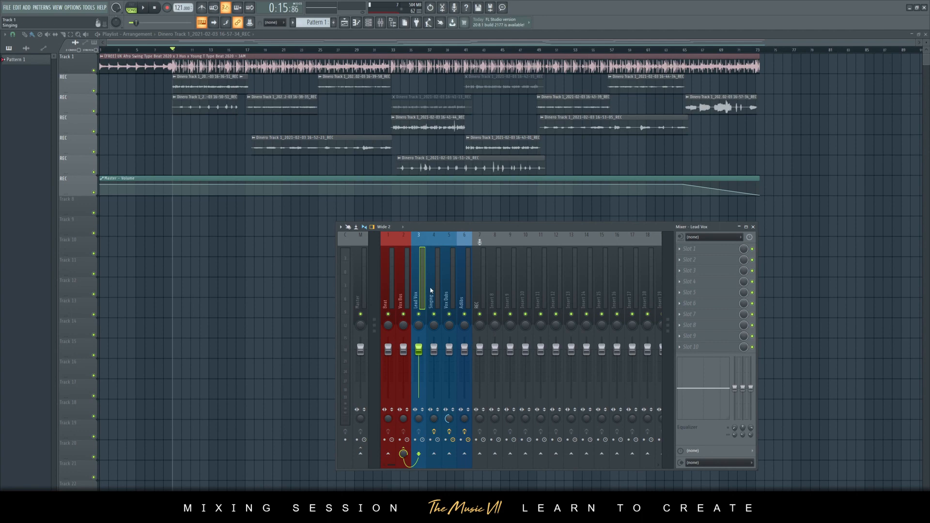
click(431, 287)
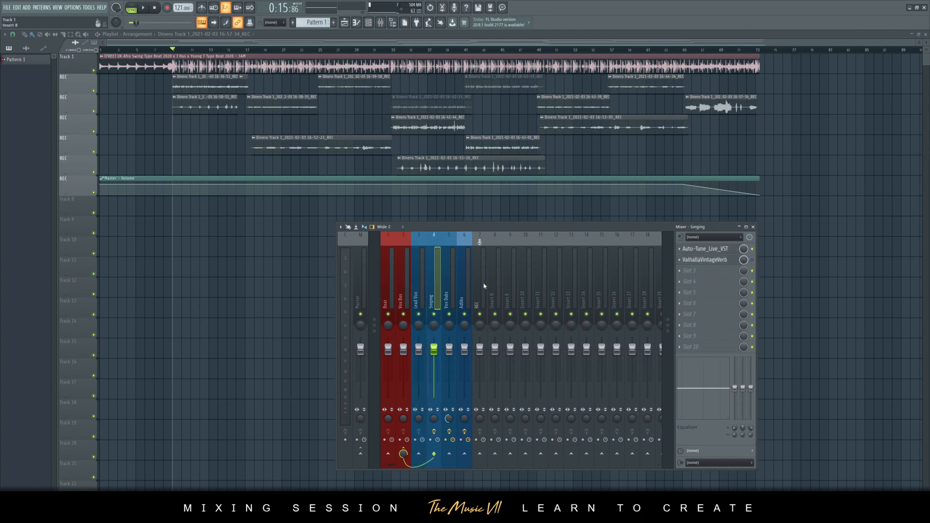
Step: Disable and delete the Fruity Compressor on the Vox Dubs track
click(449, 286)
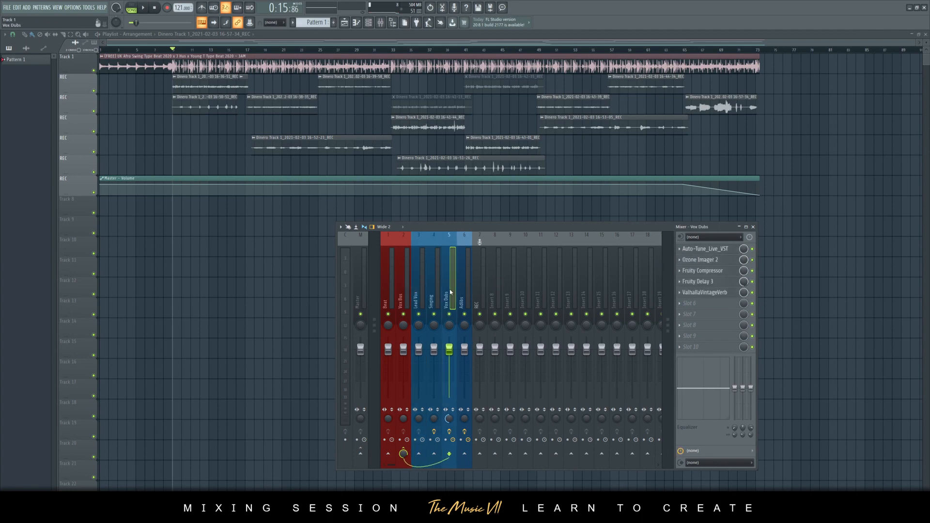
click(752, 271)
click(687, 274)
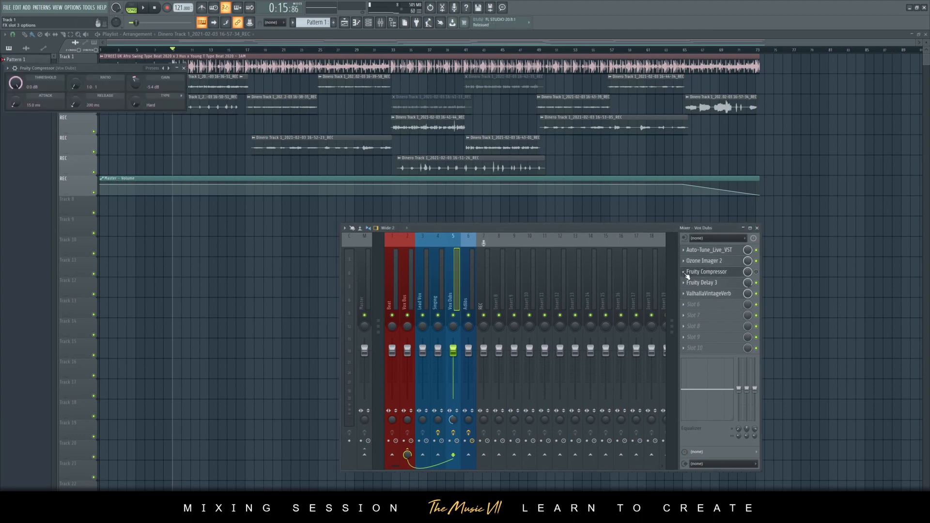
click(688, 275)
click(697, 291)
click(505, 287)
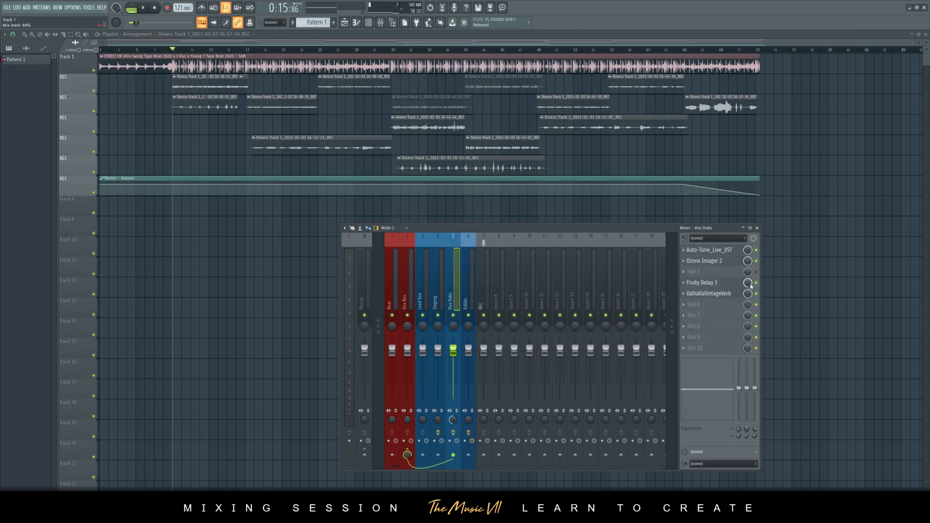
Step: Bypass the Fruity Delay 3 effect on the Vox Dubs track
click(687, 284)
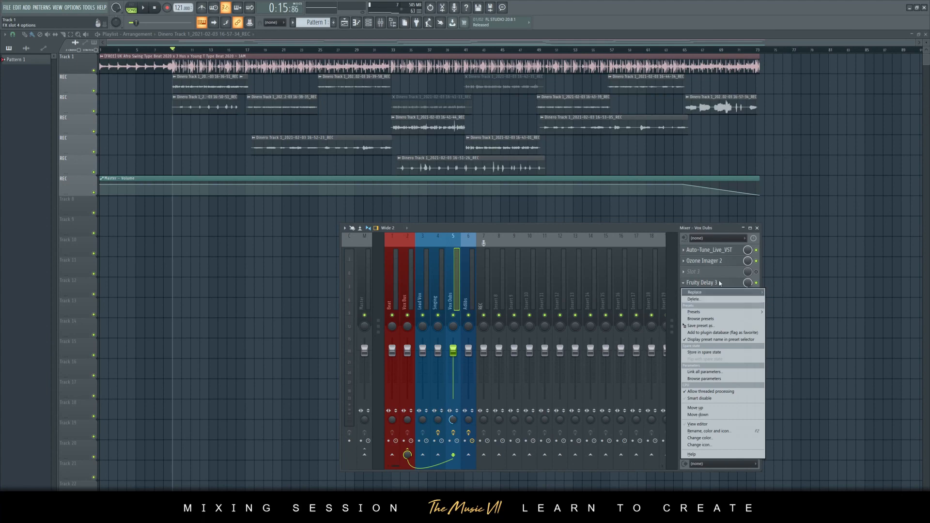
click(757, 283)
click(756, 283)
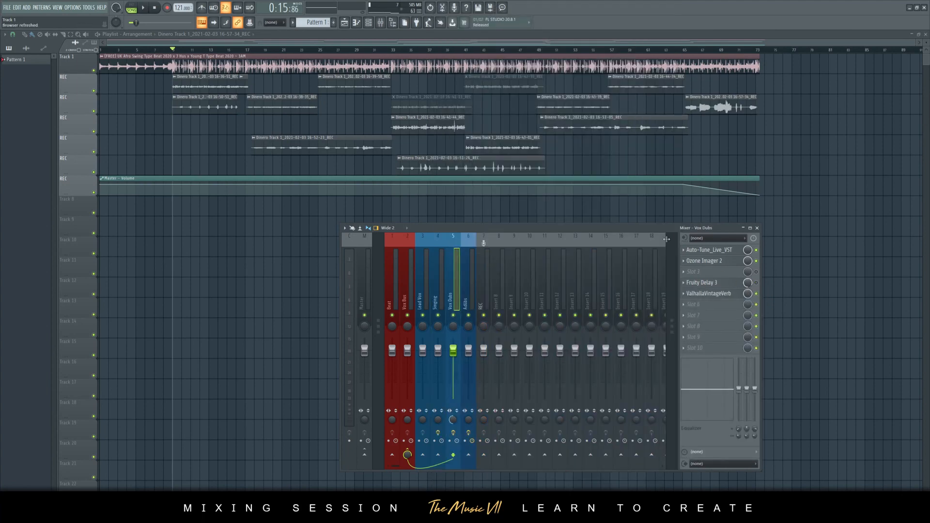
Step: Delete the ValhallaVintageVerb plugin from the Vox Dubs track
drag(662, 228, 569, 195)
click(596, 266)
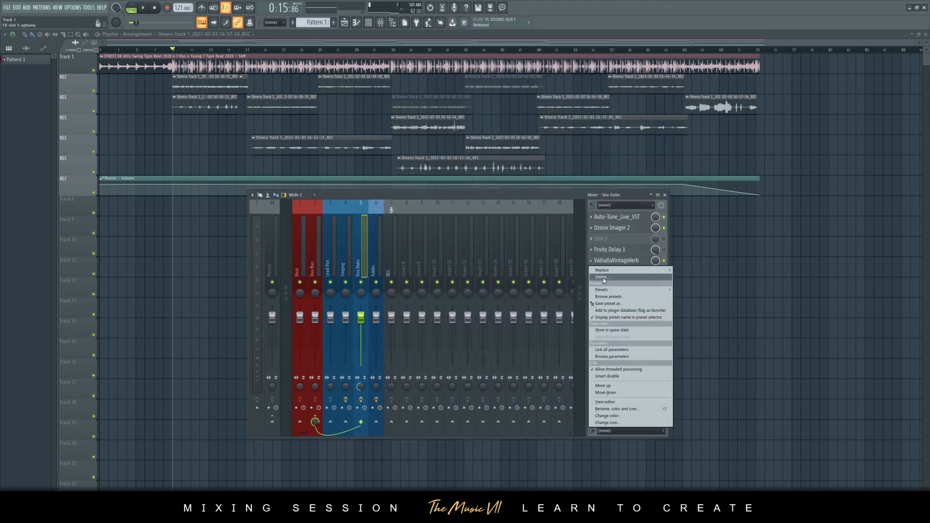
click(606, 290)
click(497, 273)
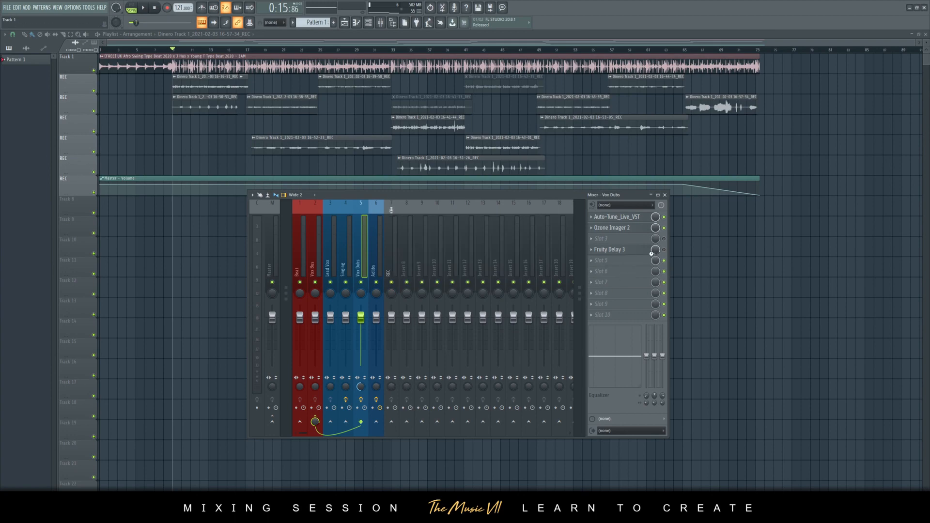
drag(652, 252, 652, 240)
Step: Check the effect slots of the Adlibs and REC tracks, then close the mixer
key(Right)
key(Right)
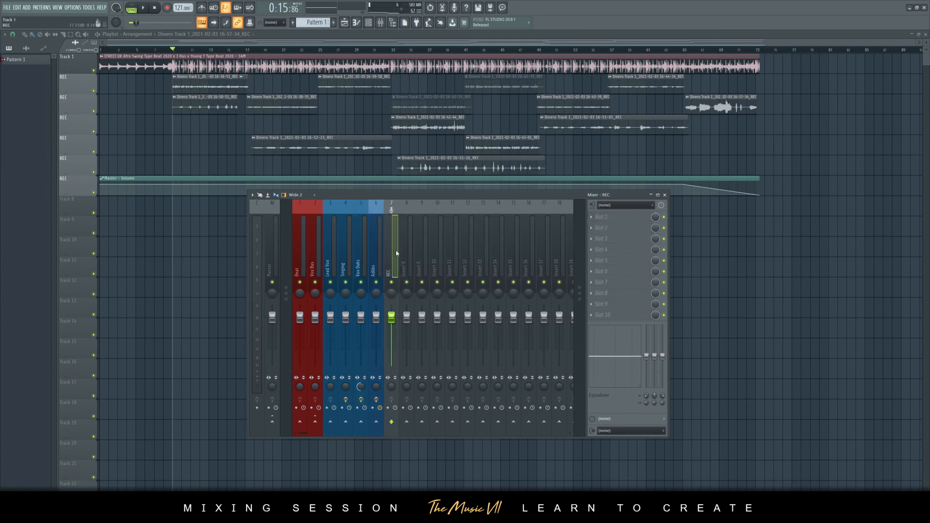
key(F9)
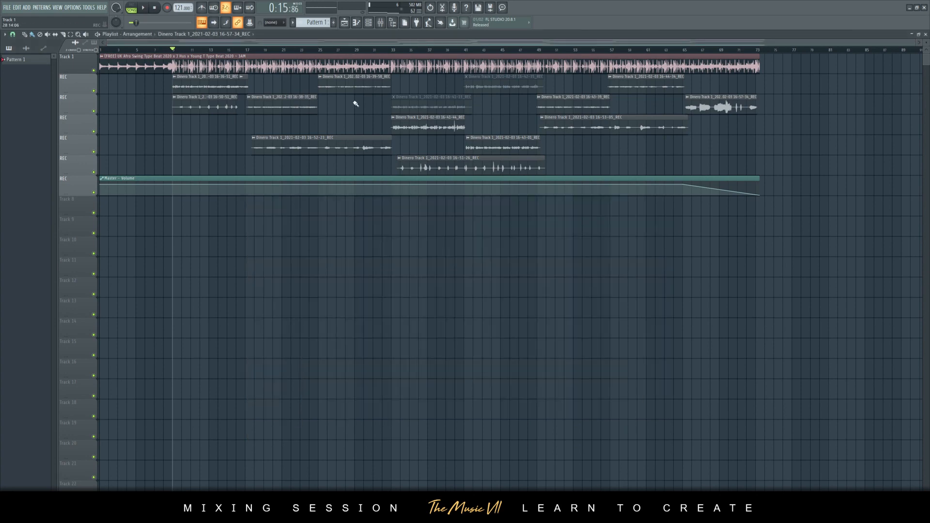
Step: Clone the current playlist arrangement and name the copy "Mix"
scroll(357, 103, up, 1)
scroll(357, 103, down, 1)
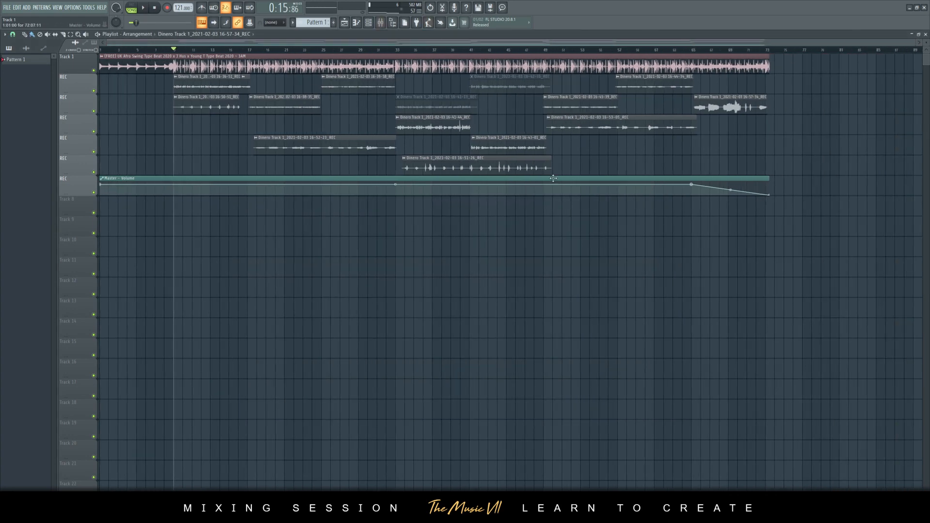
click(142, 36)
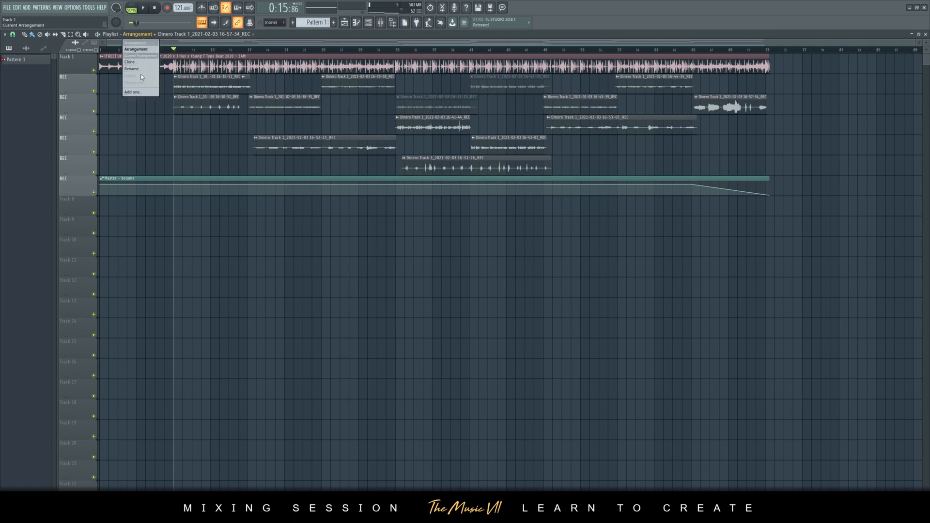
click(139, 62)
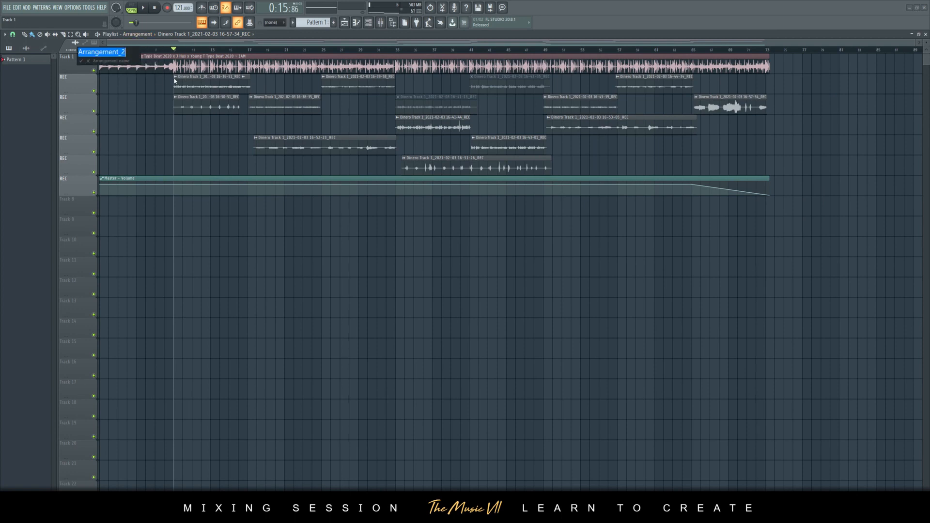
text(Mix)
key(Return)
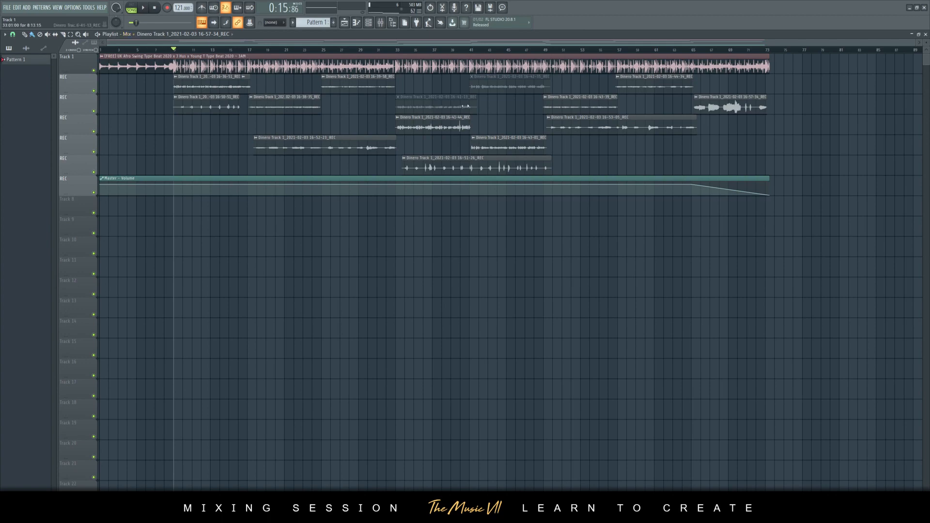
scroll(450, 101, up, 8)
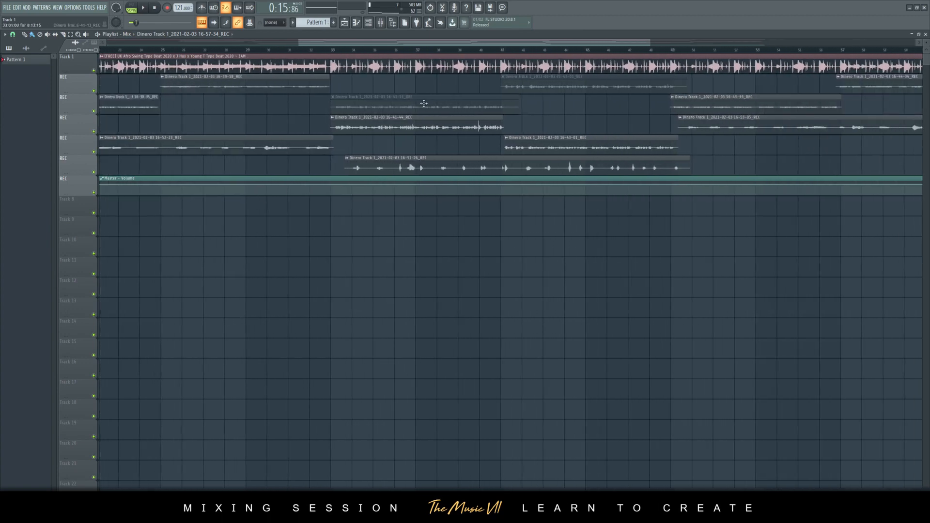
scroll(422, 102, down, 8)
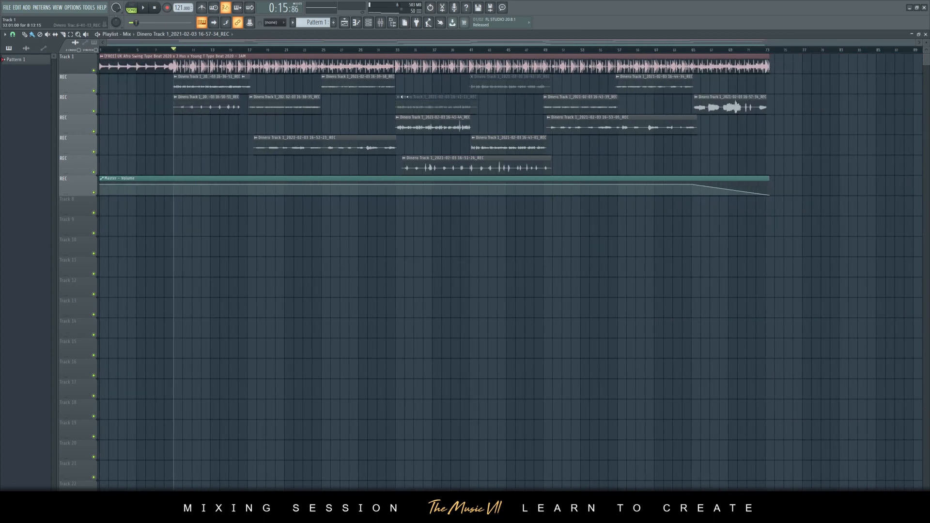
scroll(434, 101, up, 8)
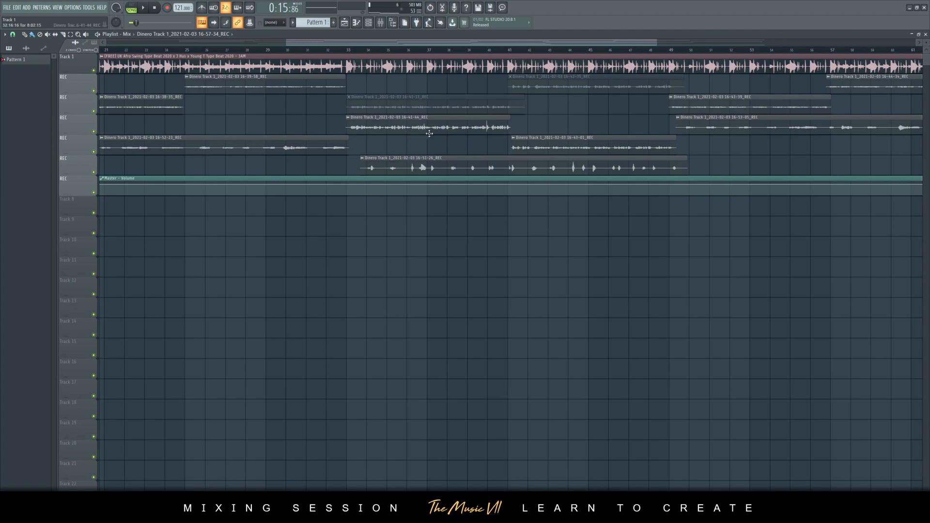
scroll(429, 134, down, 8)
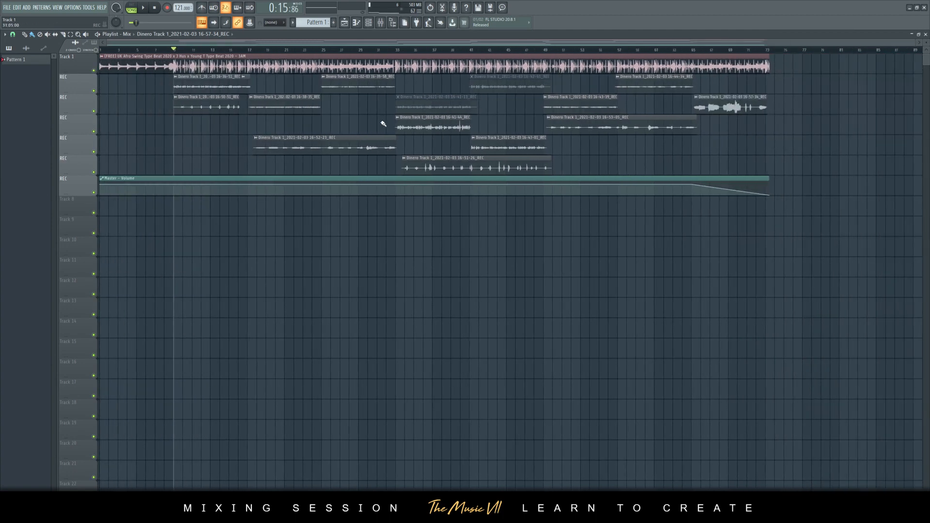
Step: Switch back to the first arrangement and rename it "Original"
click(124, 35)
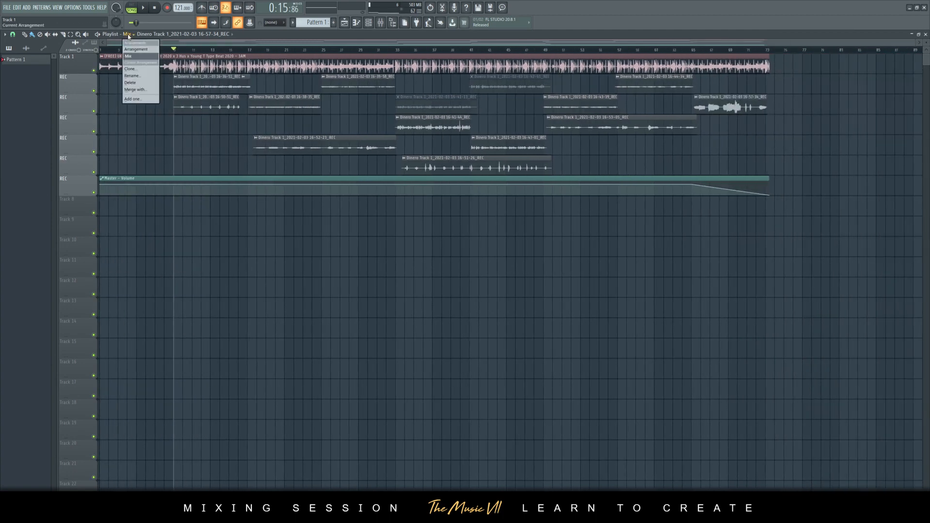
click(140, 48)
click(138, 35)
click(137, 77)
text(Origi)
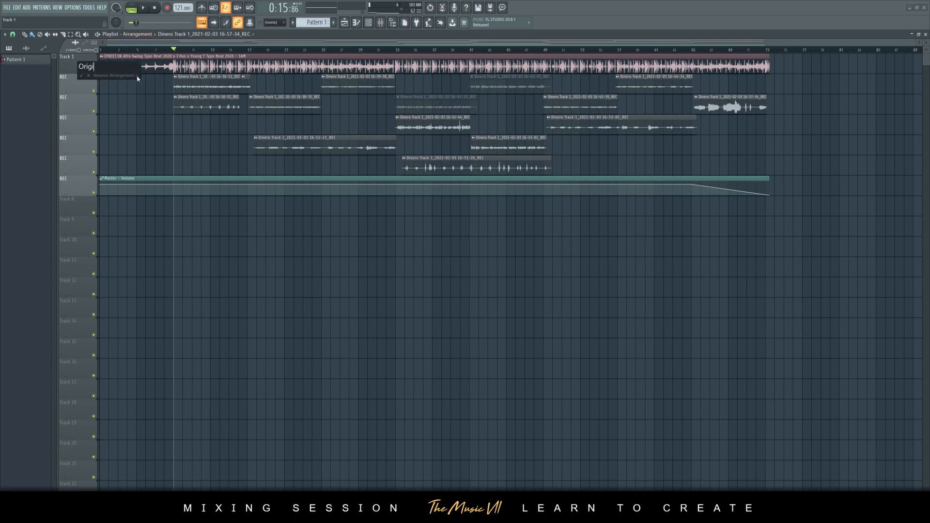
text(nal)
key(Return)
Step: In the Mix arrangement, delete the two muted vocal clips and move the clip at bar 33 up one track into the gap
click(125, 35)
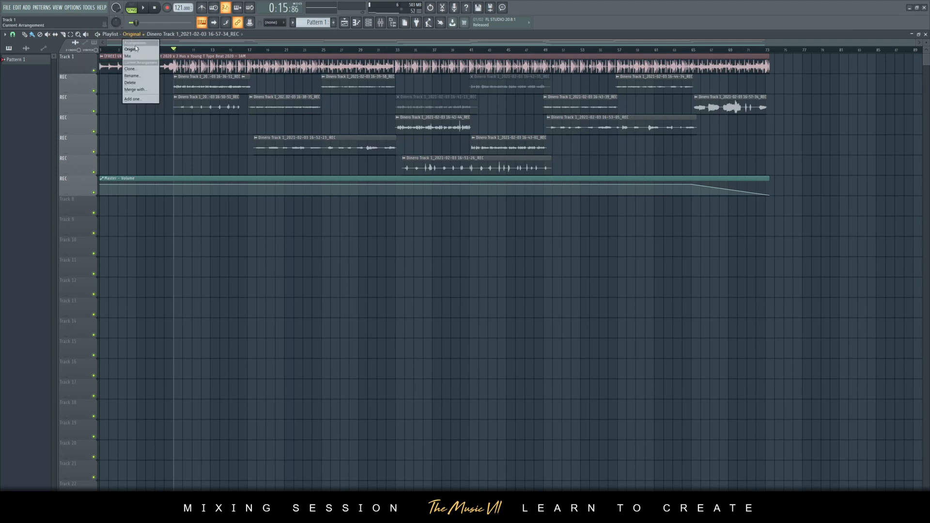
click(138, 49)
right_click(423, 110)
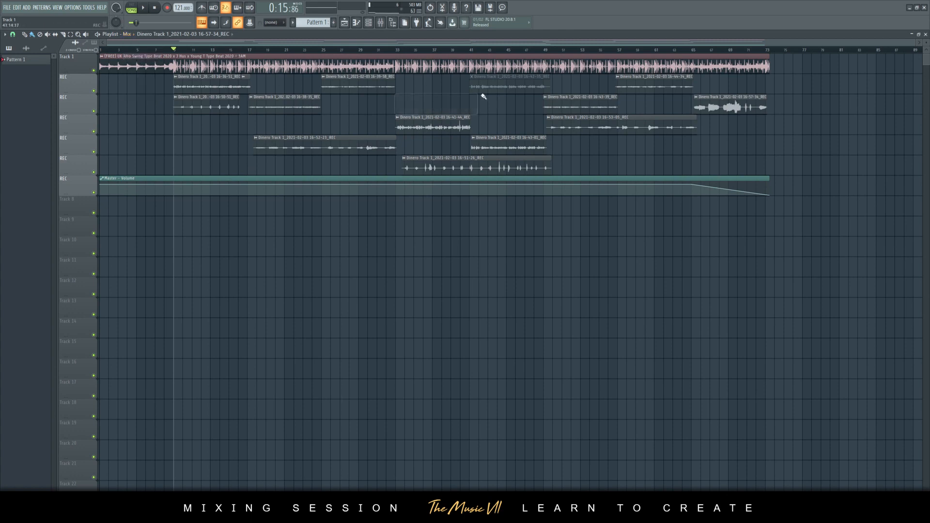
right_click(482, 91)
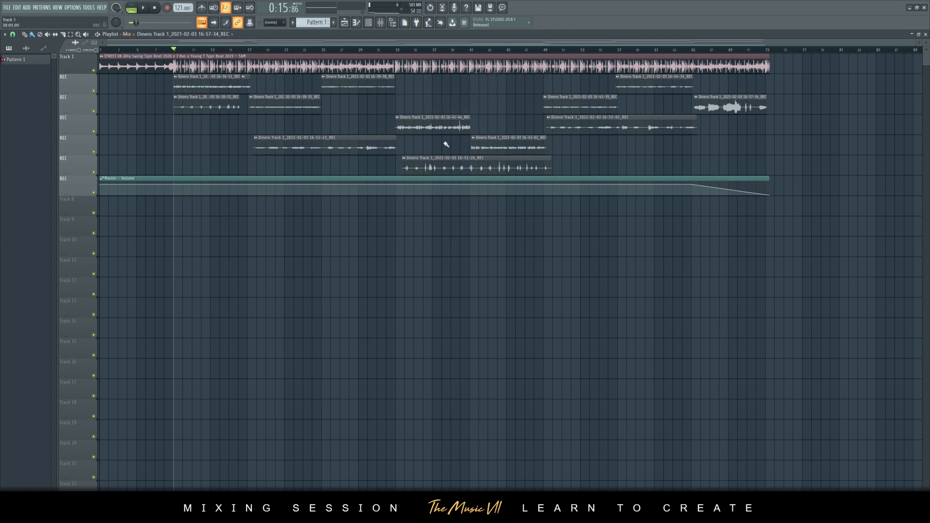
drag(409, 119, 410, 99)
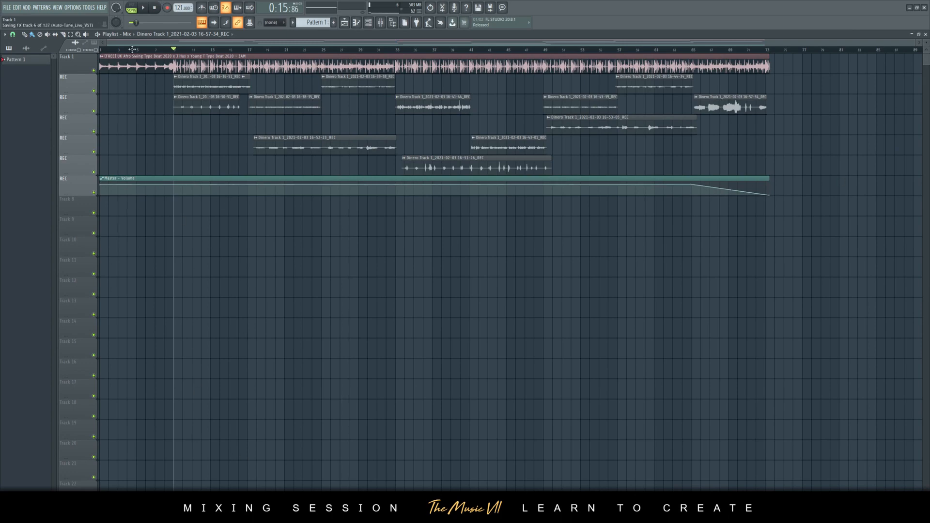
Step: Play the Mix arrangement from bar 17, watch the mixer levels, and stop playback
scroll(250, 86, up, 5)
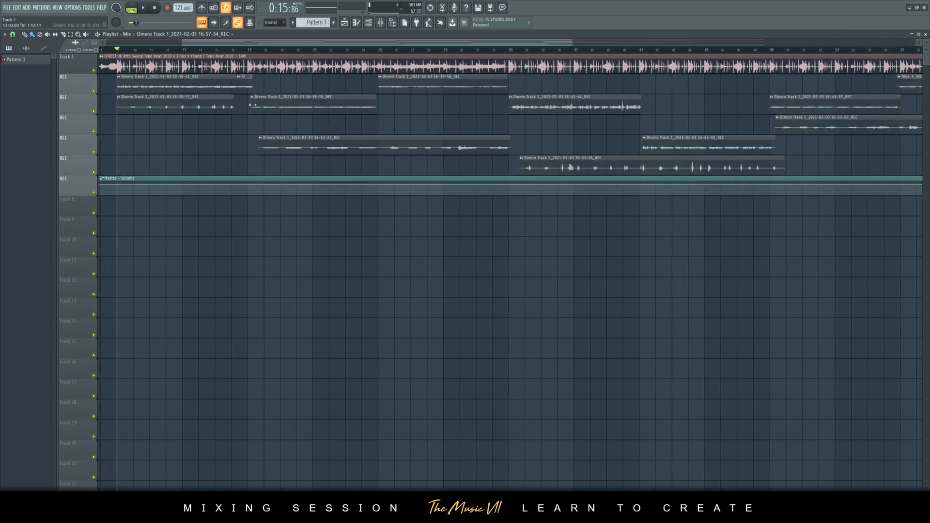
drag(294, 43, 315, 50)
scroll(315, 82, up, 3)
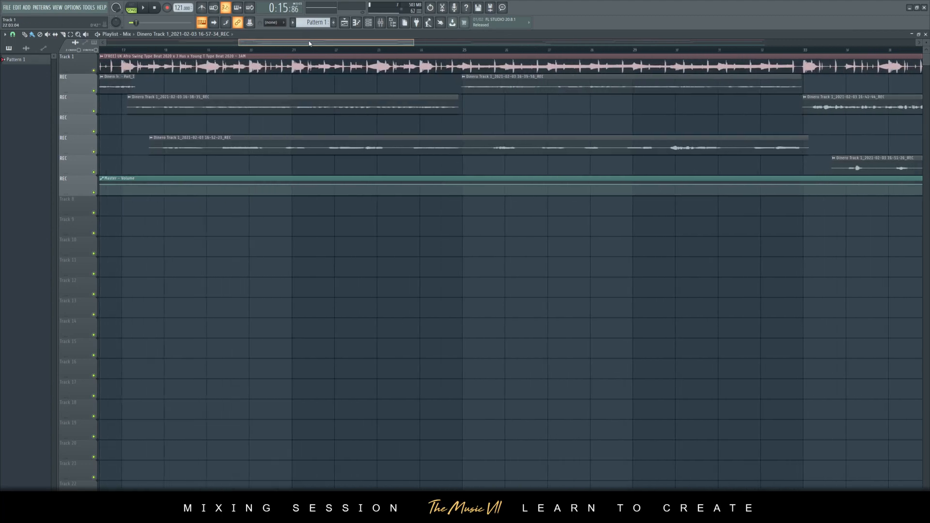
scroll(301, 54, up, 4)
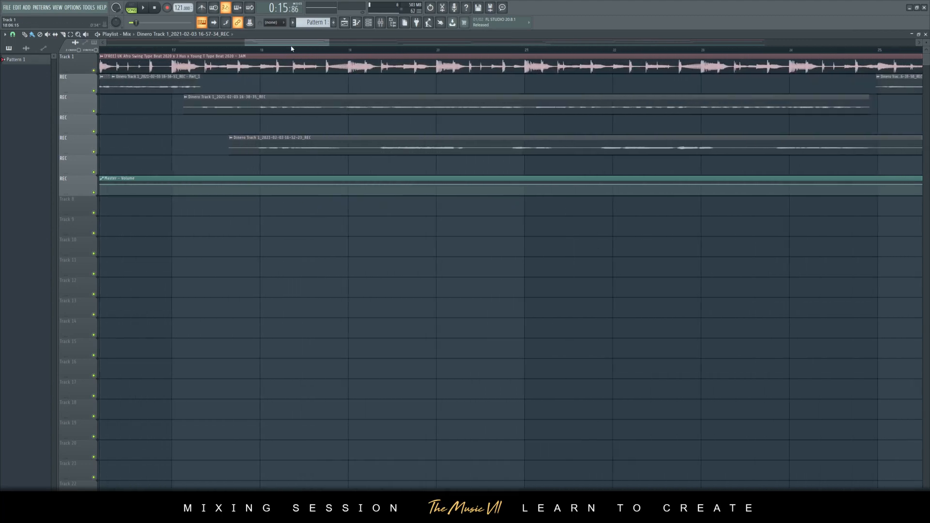
click(223, 51)
scroll(240, 76, down, 10)
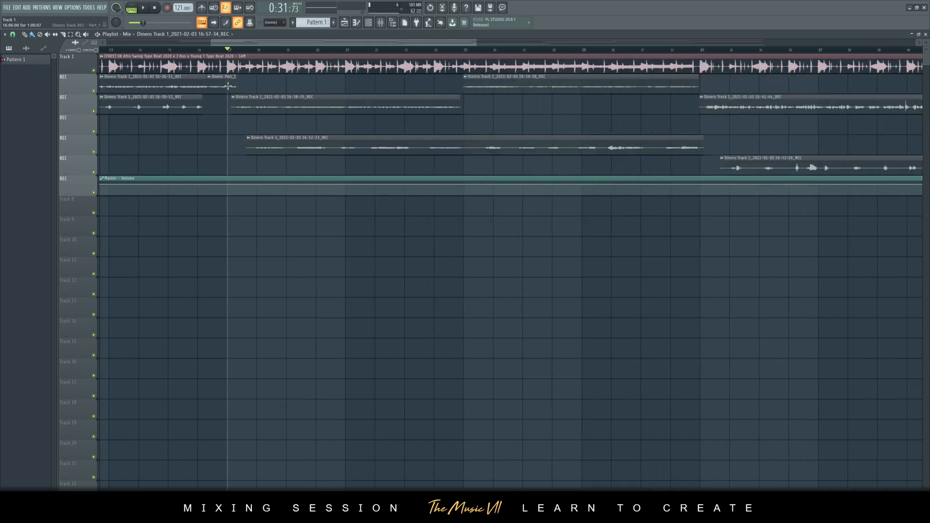
key(space)
click(386, 23)
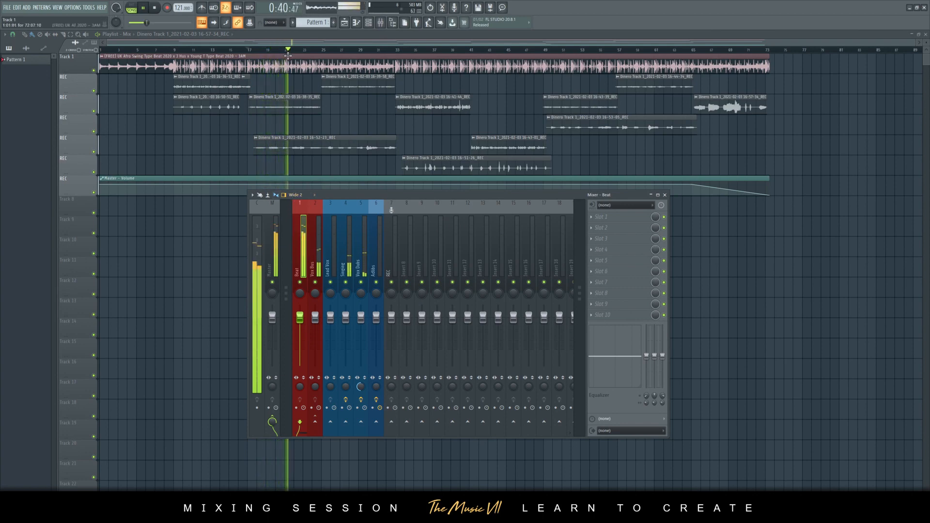
key(space)
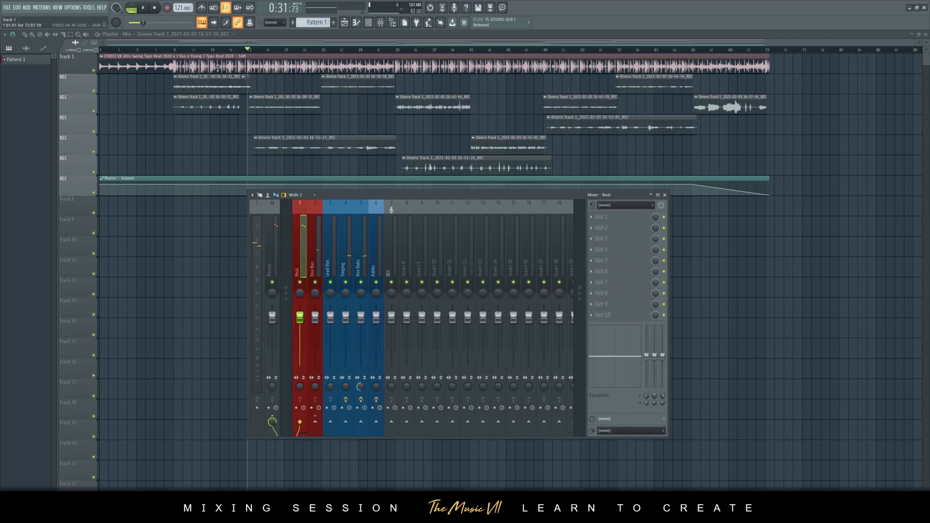
Step: Close the mixer and mute the beat's playlist track
click(383, 42)
scroll(381, 43, up, 4)
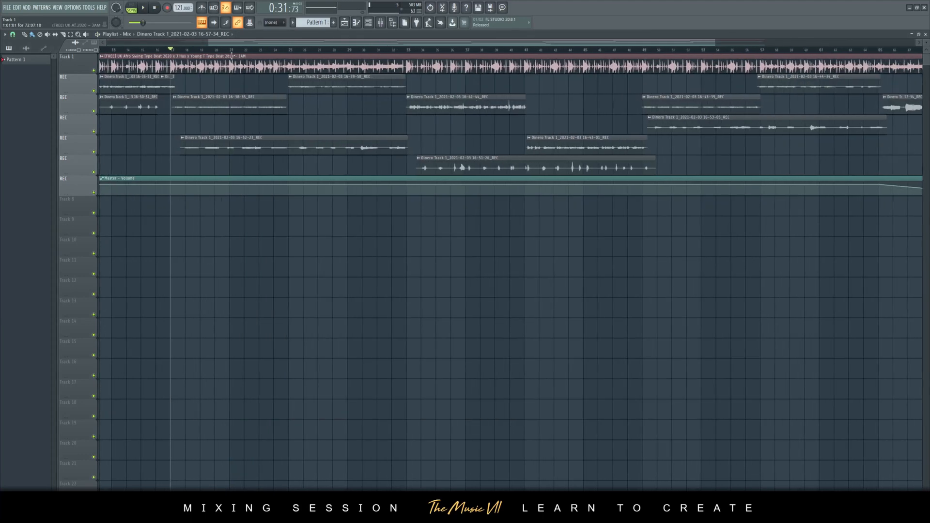
click(94, 70)
Step: Set the declicking mode of the singing clip that starts just after bar 17 to Smooth (bleeding)
scroll(257, 41, up, 5)
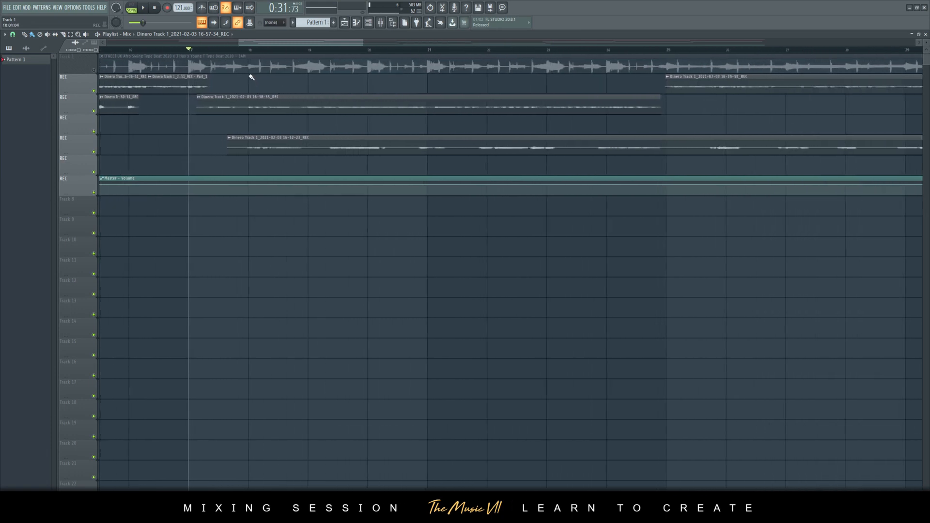
mouse_move(271, 43)
mouse_down()
mouse_move(280, 44)
mouse_move(265, 44)
mouse_up()
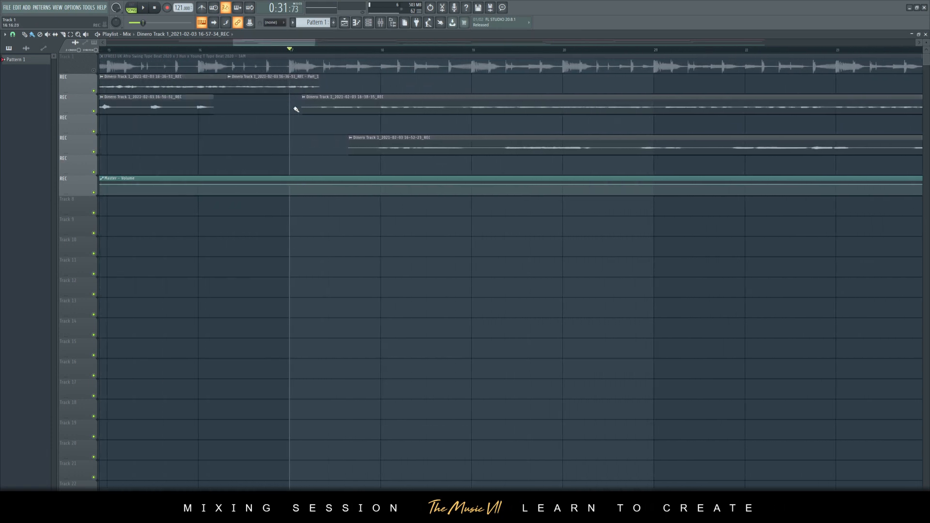
double_click(314, 104)
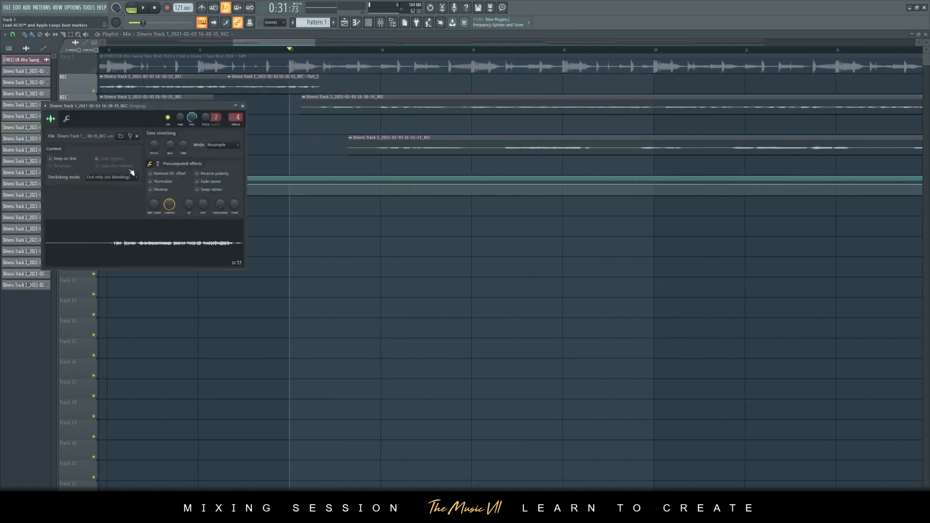
click(115, 178)
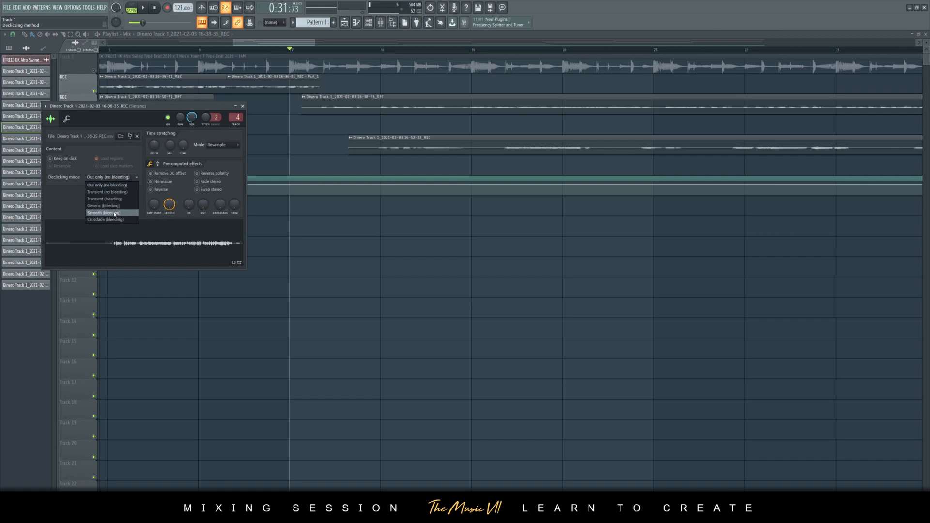
click(115, 213)
click(242, 106)
scroll(382, 146, up, 3)
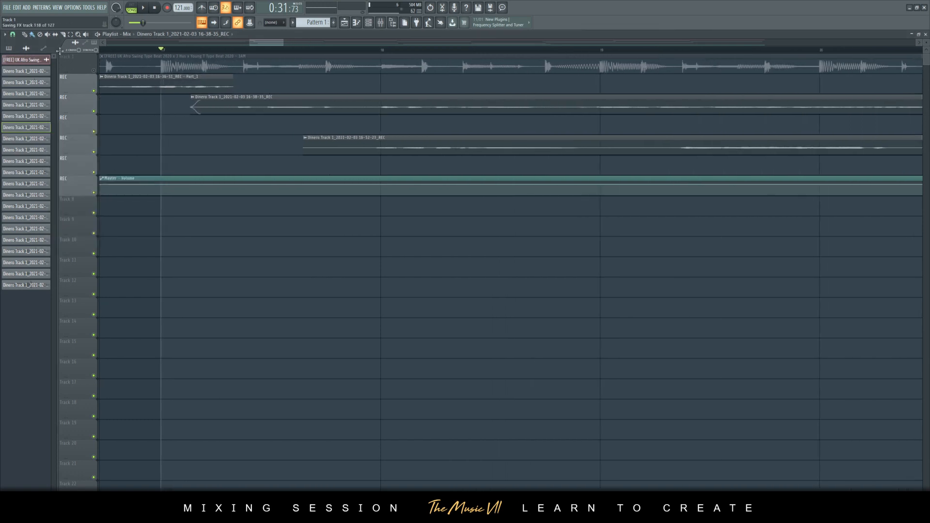
Step: Change the playlist snap setting and trim the start of the singing clip after bar 17 back to near the preceding clip's end
click(12, 35)
click(21, 70)
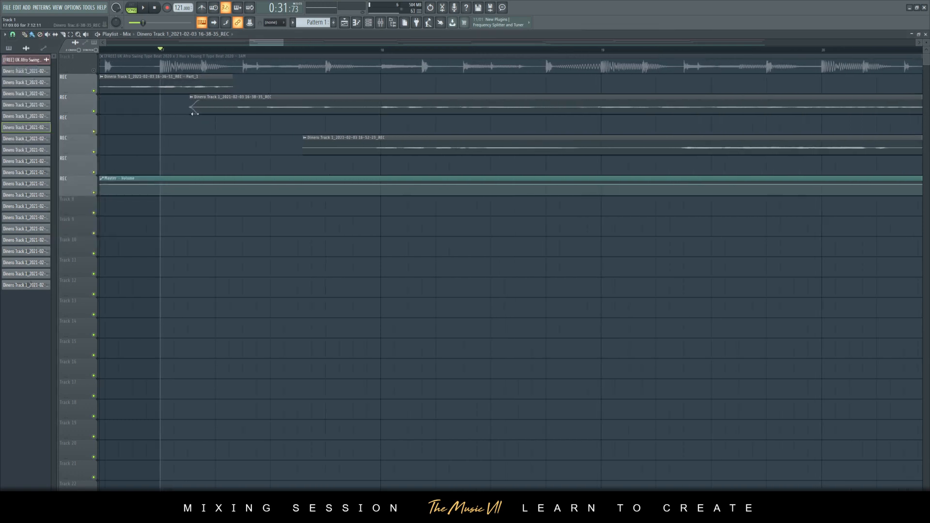
drag(195, 113, 231, 112)
Step: Set the declicking mode of the short Part_1 vocal clip around bar 17 to Smooth (bleeding)
double_click(215, 85)
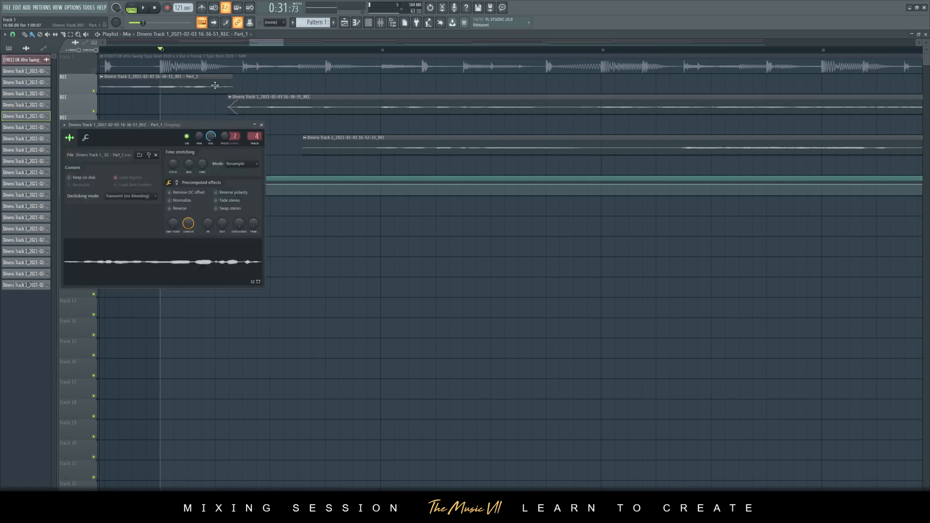
click(127, 196)
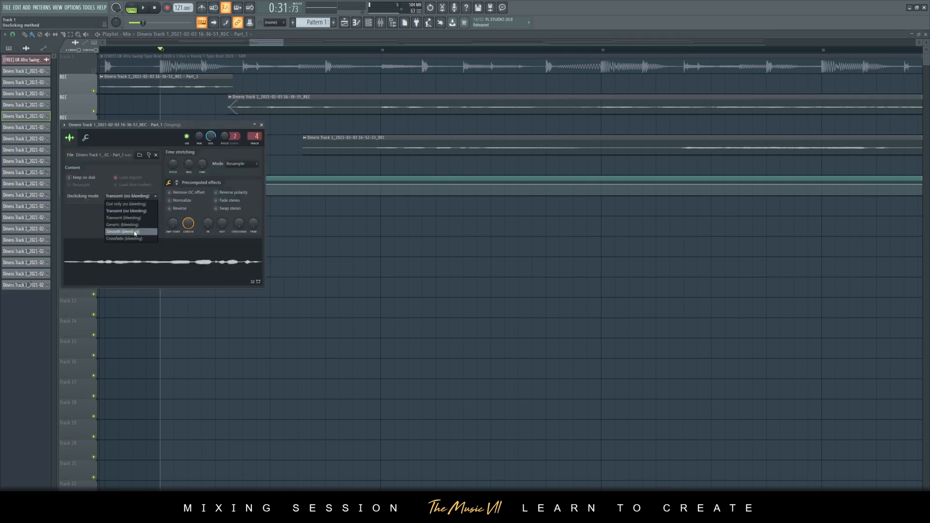
click(135, 231)
click(261, 125)
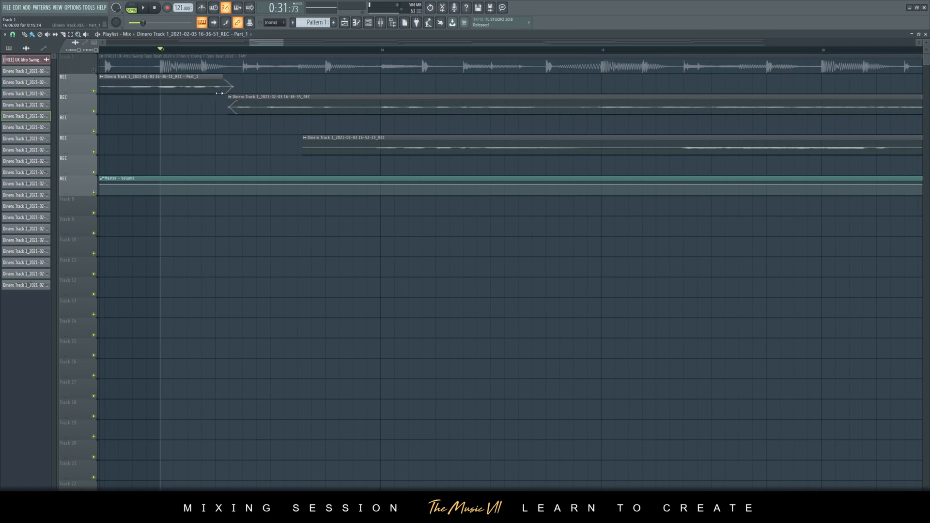
Step: Move the singing clip that starts just after bar 17 up one track, between the clips on the top vocal track
scroll(343, 91, right, 10)
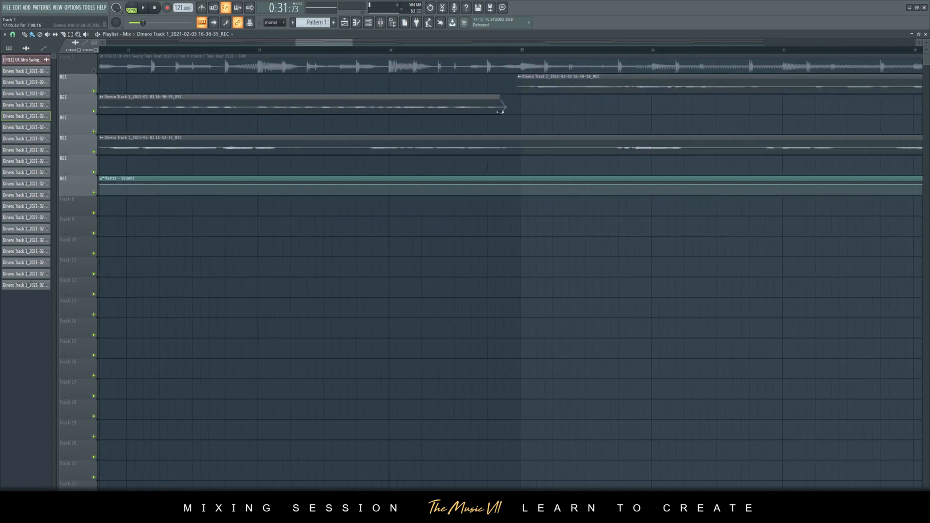
scroll(415, 85, down, 4)
scroll(333, 100, down, 3)
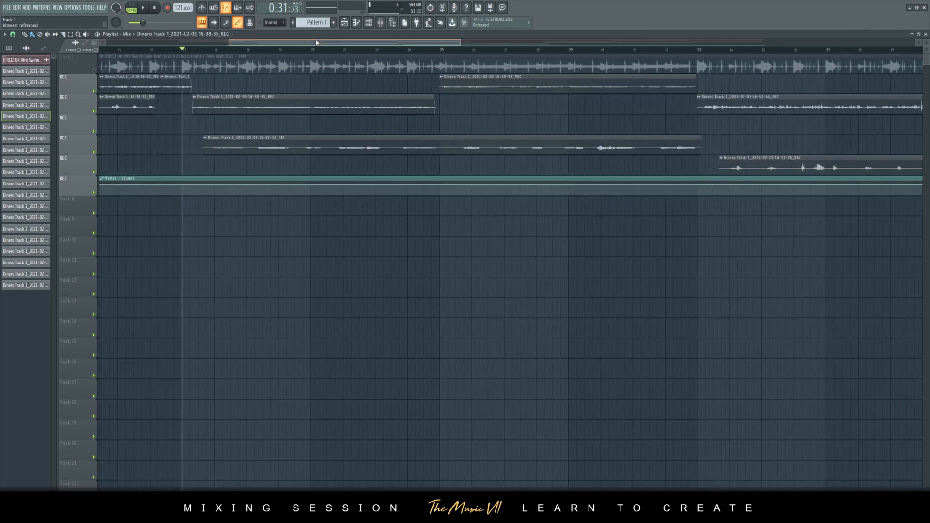
click(343, 104)
drag(253, 100, 254, 79)
scroll(186, 44, down, 5)
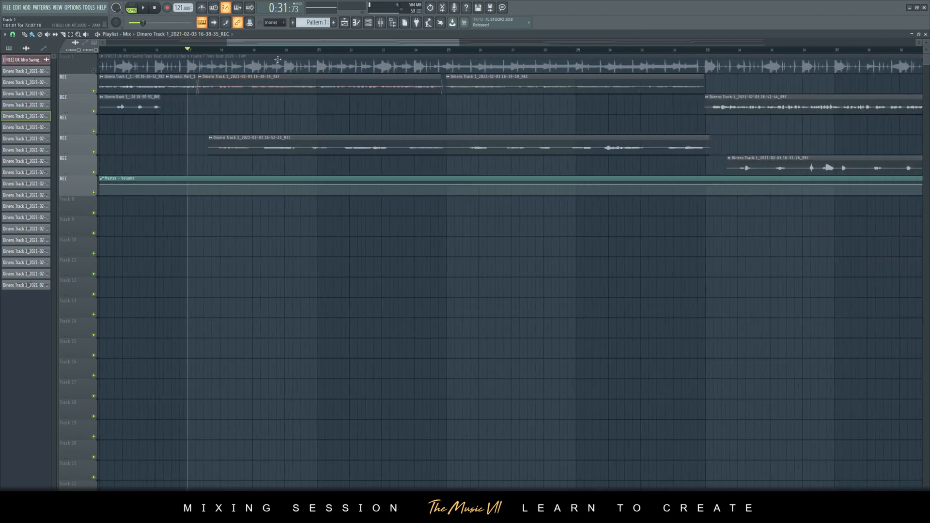
Step: Play the crossfade between the two singing clips just after bar 17 twice, and stop playback
key(space)
scroll(322, 97, left, 2)
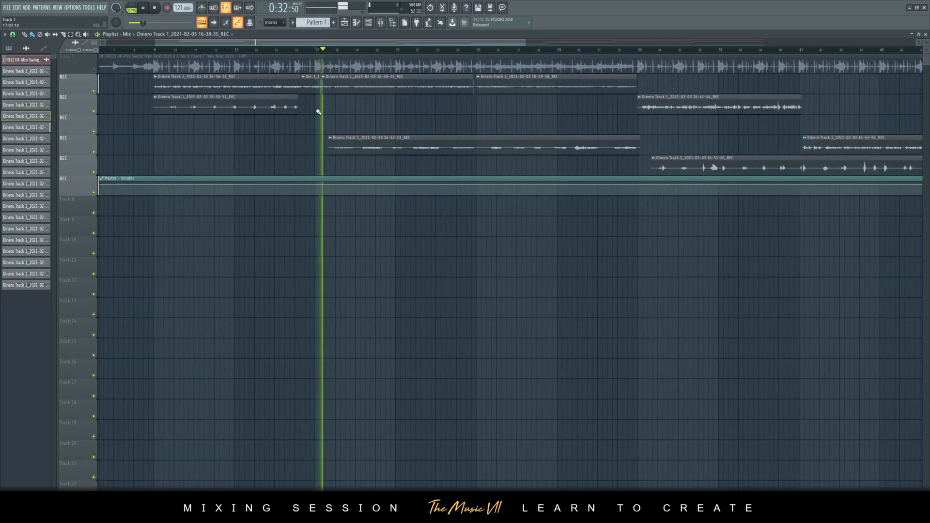
scroll(317, 56, up, 2)
scroll(316, 51, up, 6)
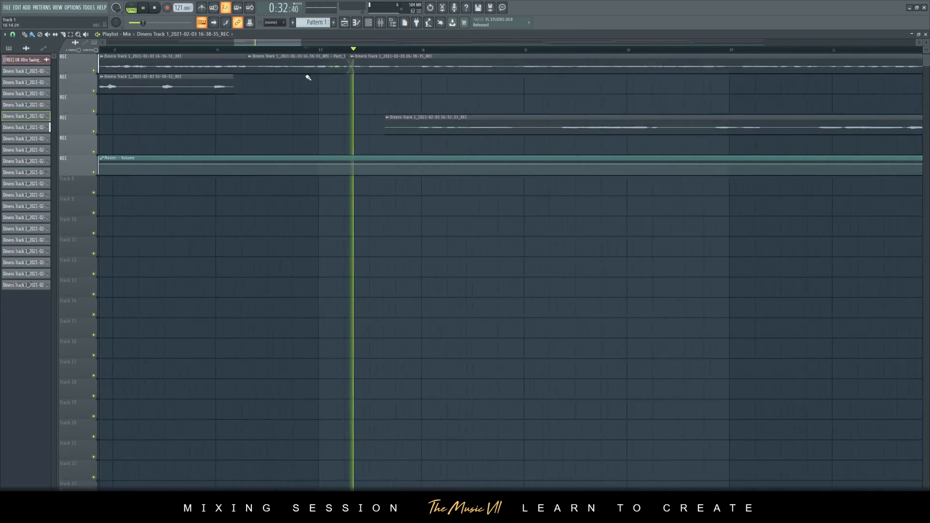
key(space)
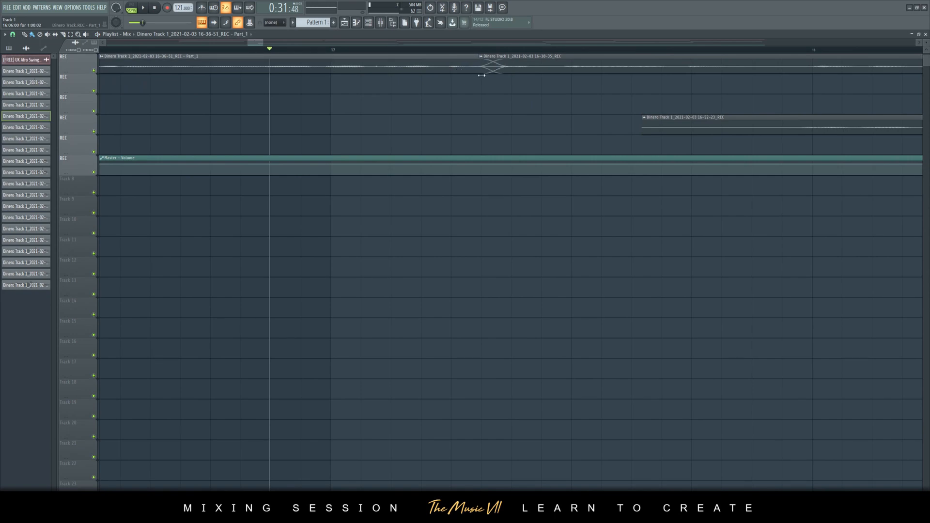
key(space)
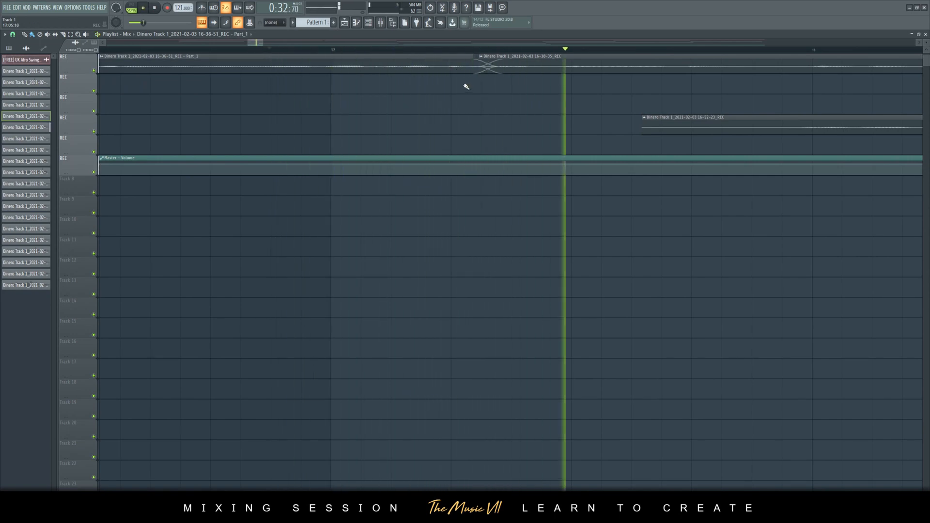
scroll(436, 77, down, 2)
scroll(434, 77, down, 4)
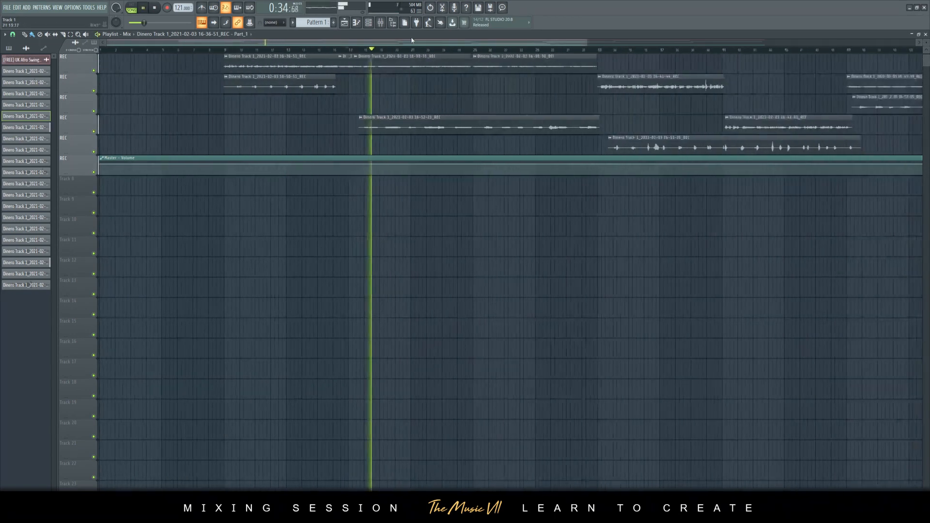
key(space)
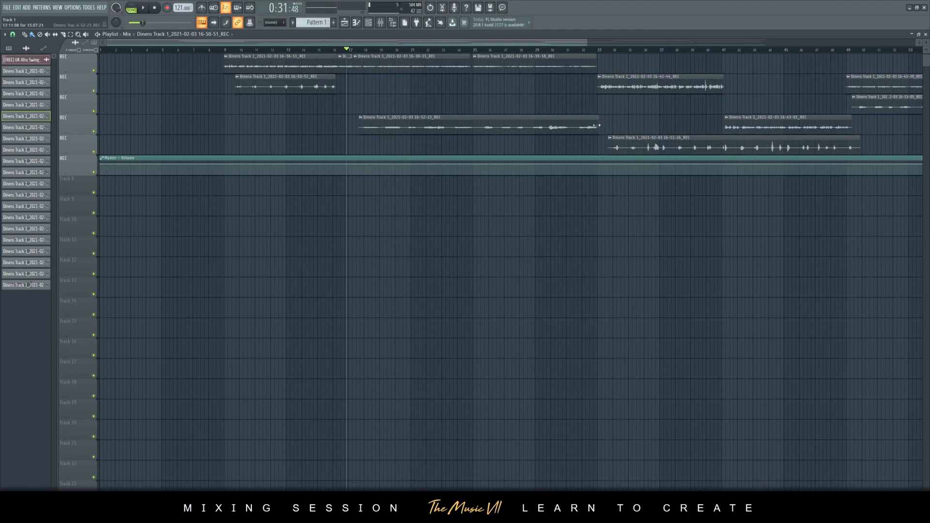
Step: Move the long backing vocal clip spanning about bars 18 to 33 up one track
scroll(605, 99, up, 3)
drag(620, 121, 410, 126)
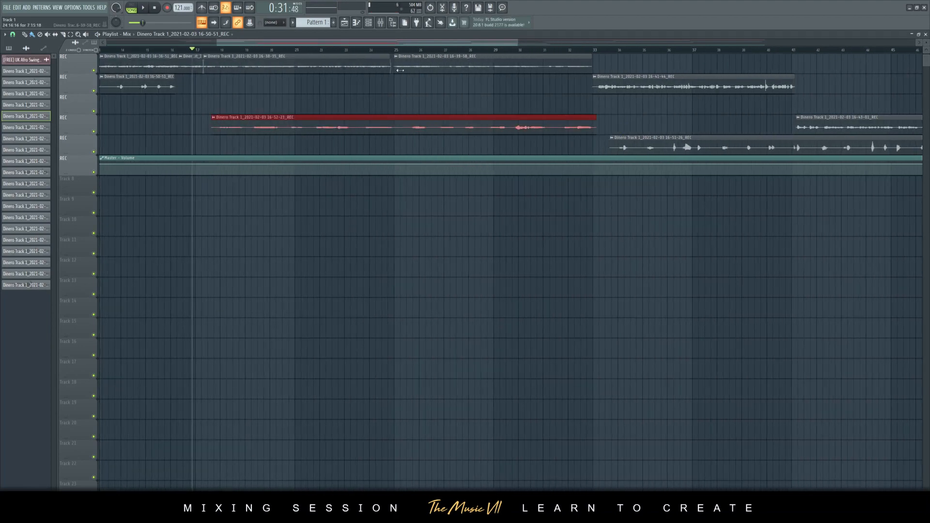
key(shift+Up)
click(400, 70)
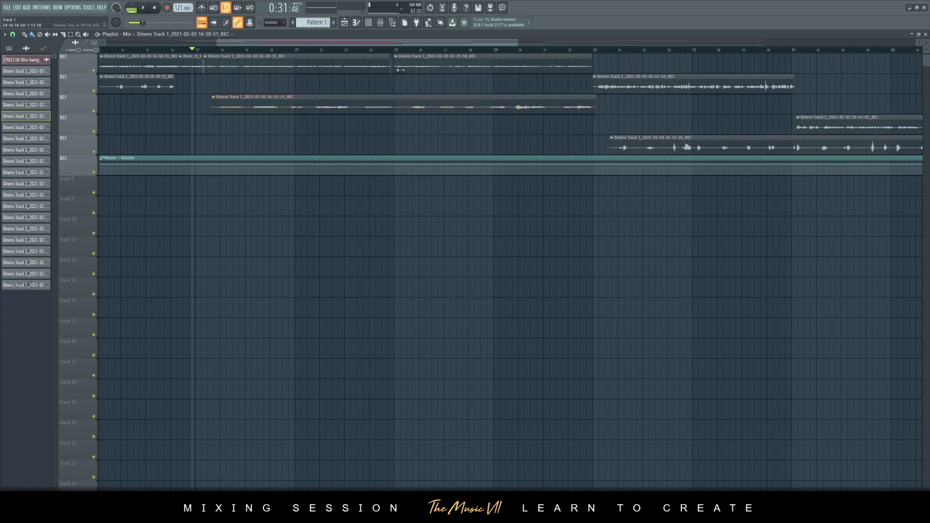
Step: Play from just before bar 33, trim the start of the clip at bar 33, and move it up to the top vocal track
scroll(263, 46, right, 5)
click(267, 51)
key(space)
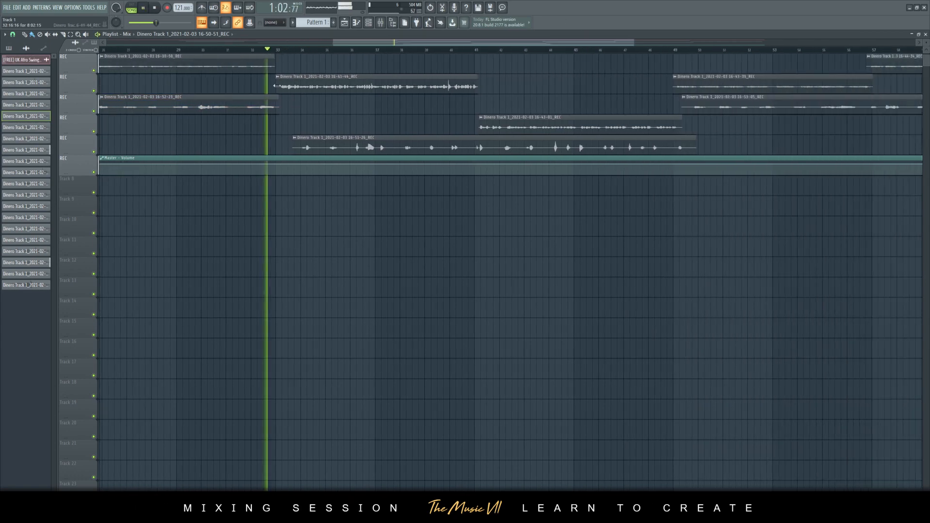
scroll(291, 83, up, 4)
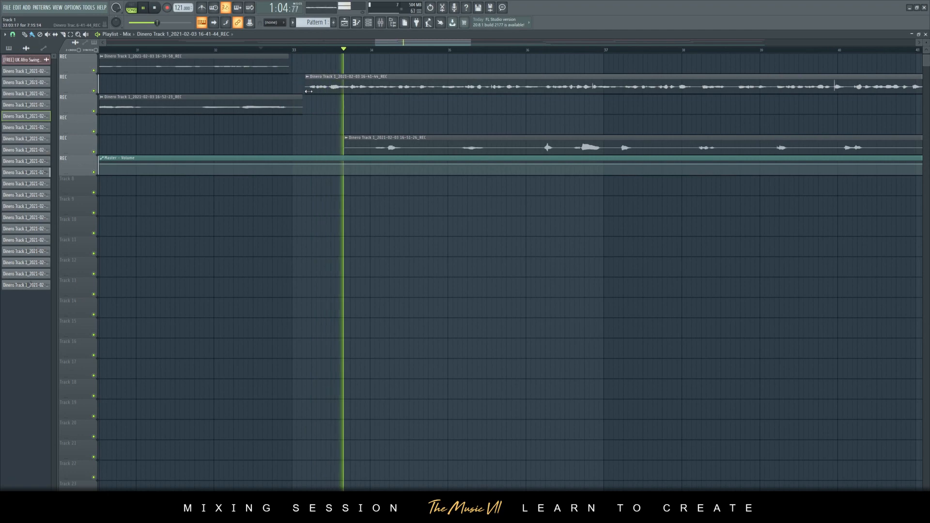
scroll(663, 99, down, 3)
scroll(598, 92, up, 1)
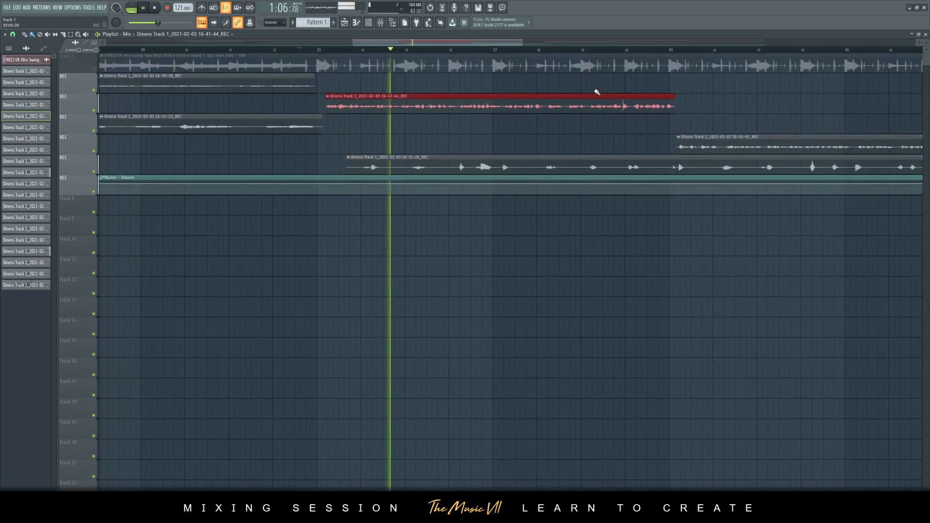
scroll(344, 177, down, 4)
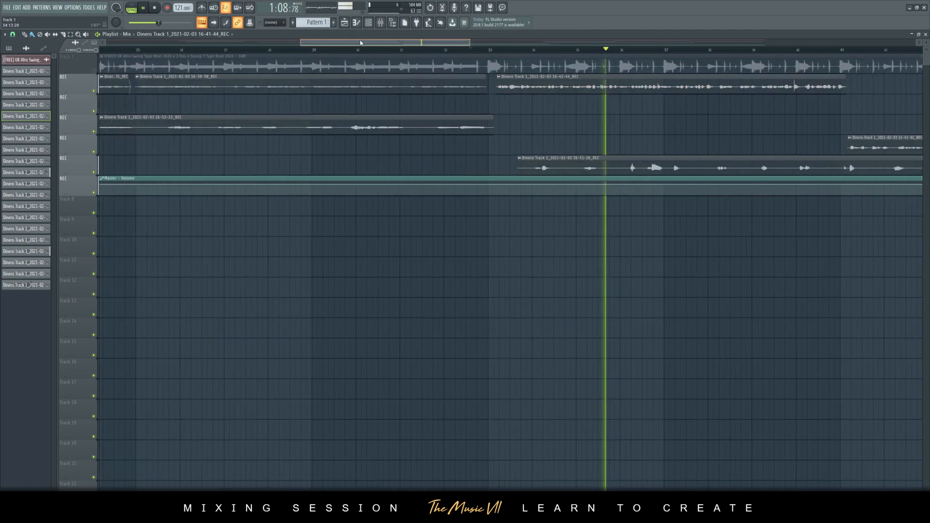
Step: Move the backing vocal clip ending near bar 33 up to the second vocal track and save the project
drag(345, 127, 344, 107)
key(ctrl+s)
Step: Move the vocal clip that starts at about bar 41 up three tracks to the top vocal track
drag(350, 44, 490, 44)
drag(547, 151, 506, 143)
key(shift+Up)
key(shift+Up)
key(shift+Up)
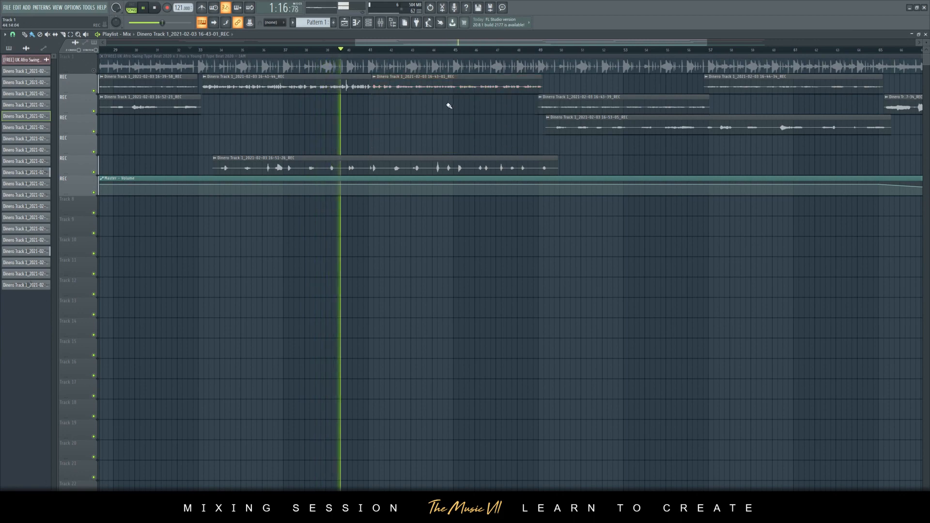
Step: Trim the clip joint at bar 49 so the neighbouring vocal clips meet, and move the second clip up to the top vocal track
scroll(529, 110, up, 3)
drag(529, 109, 537, 110)
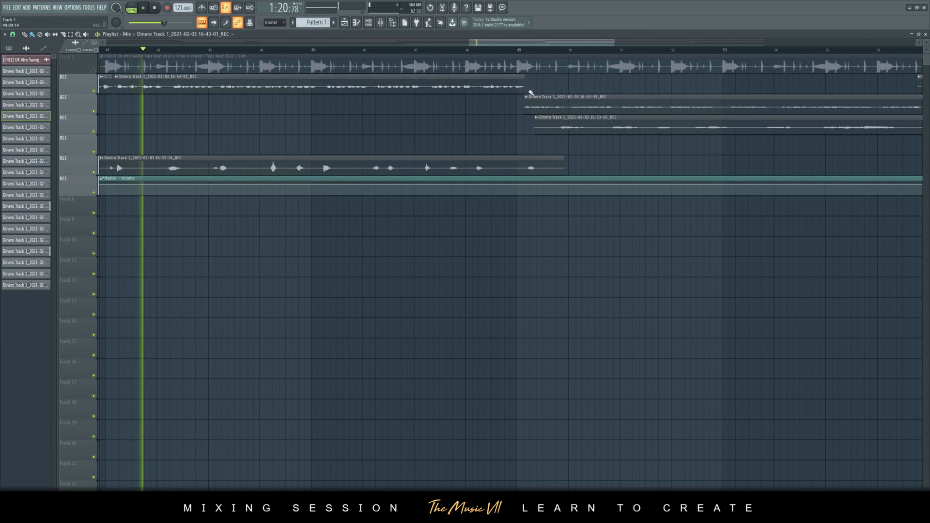
scroll(530, 92, down, 4)
drag(473, 42, 594, 42)
scroll(412, 77, up, 4)
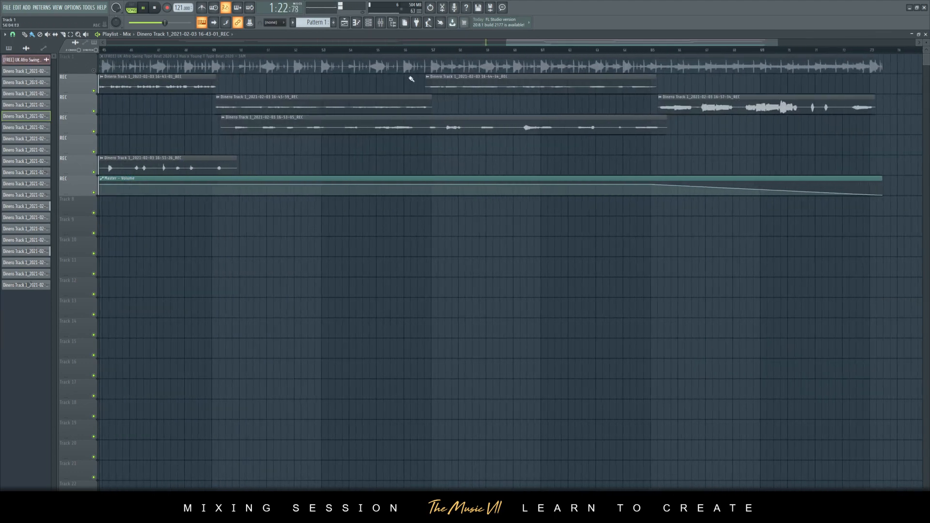
drag(450, 97, 443, 98)
drag(564, 42, 529, 42)
drag(367, 92, 366, 97)
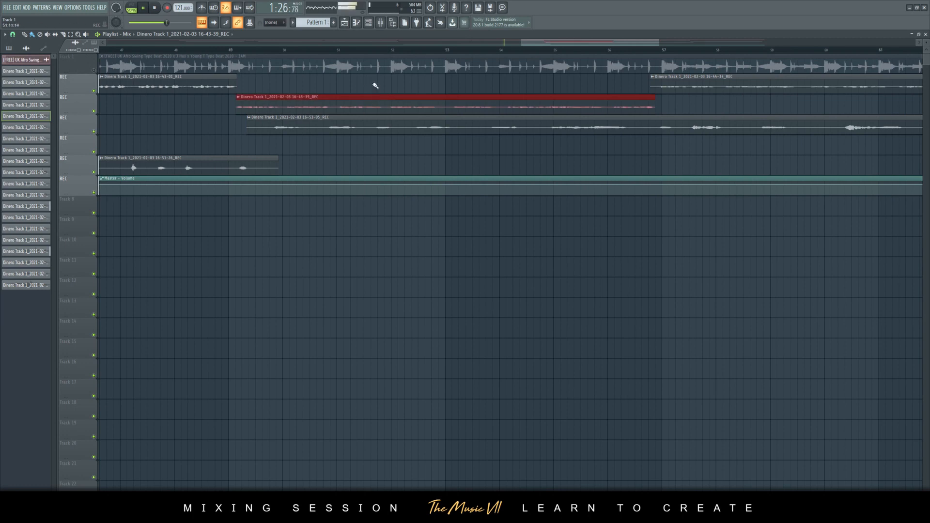
key(shift+Up)
ctrl+click(397, 106)
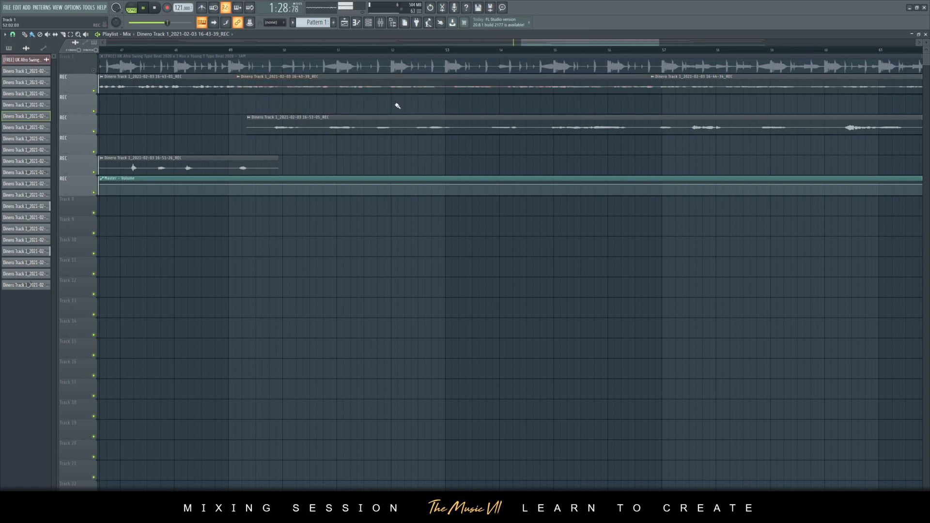
Step: Trim the start of the top-track clip near bar 57 to the previous clip's end, and trim its end near bar 65
click(691, 77)
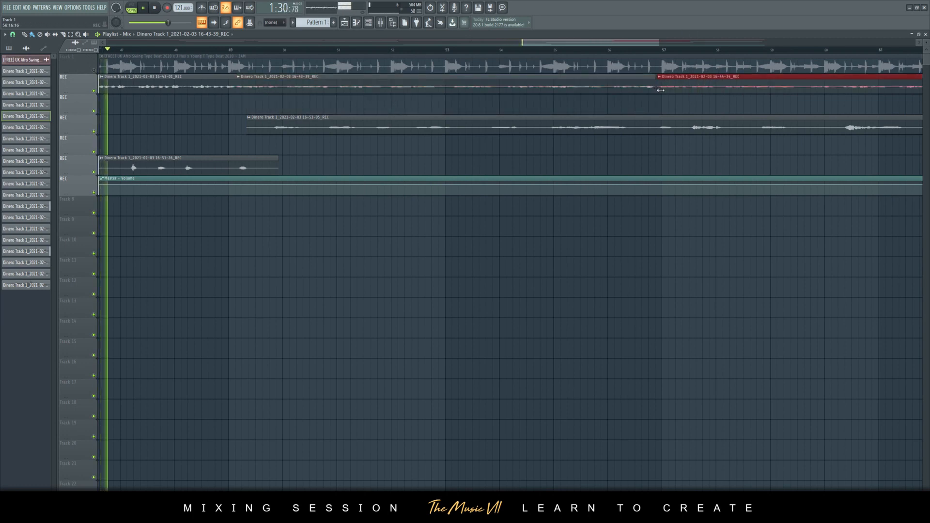
drag(568, 42, 644, 44)
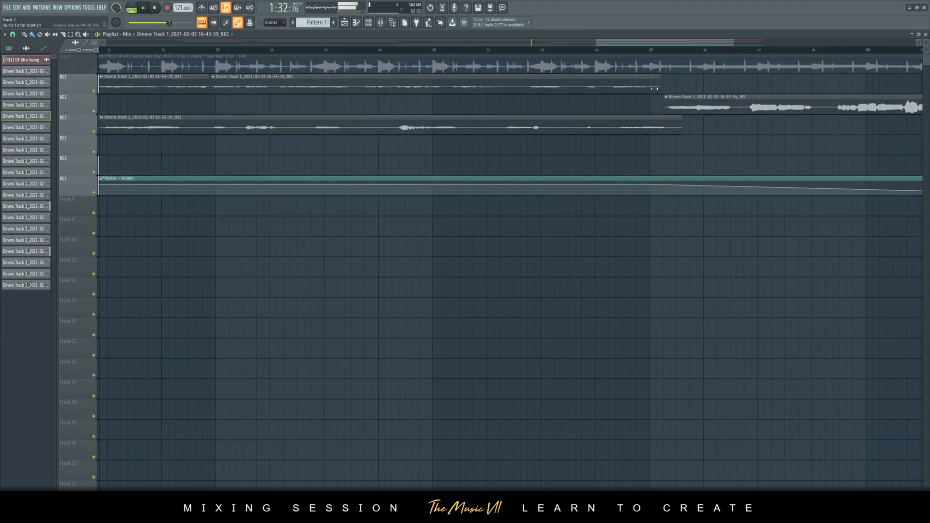
drag(658, 88, 652, 91)
Step: Move the final vocal clip, which starts just after bar 65, up one track to the top vocal track
scroll(672, 104, down, 4)
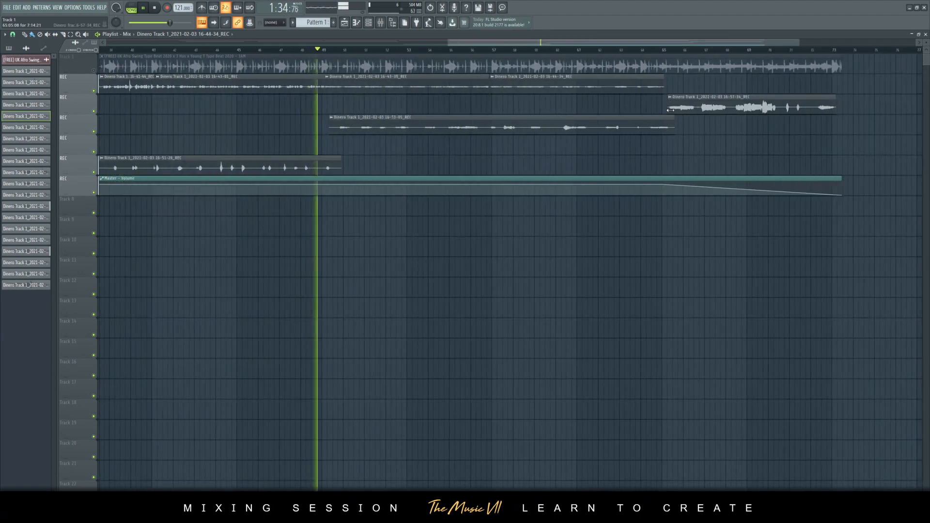
drag(822, 118, 775, 85)
ctrl+click(749, 112)
Step: Trim both ends of the backing vocal clip spanning about bars 49 to 65 and move it up to the second vocal track
drag(673, 122, 670, 121)
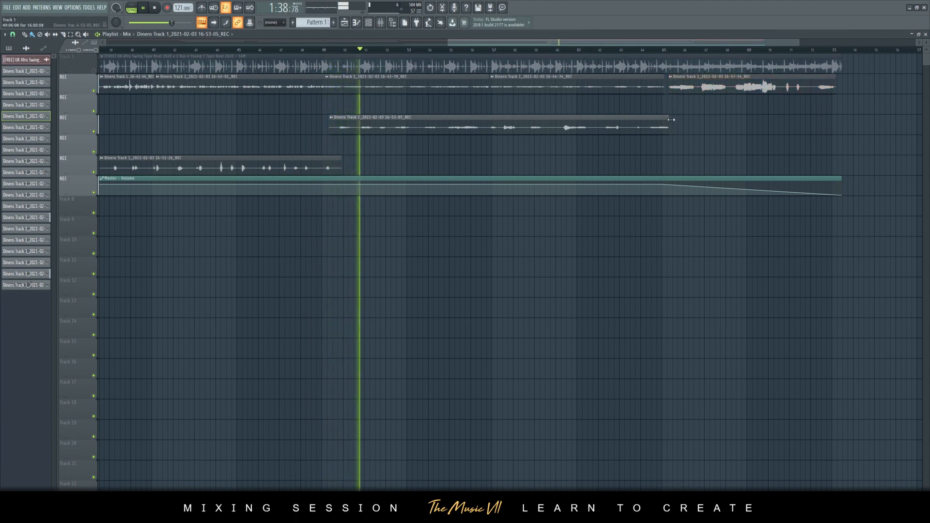
drag(333, 133, 344, 133)
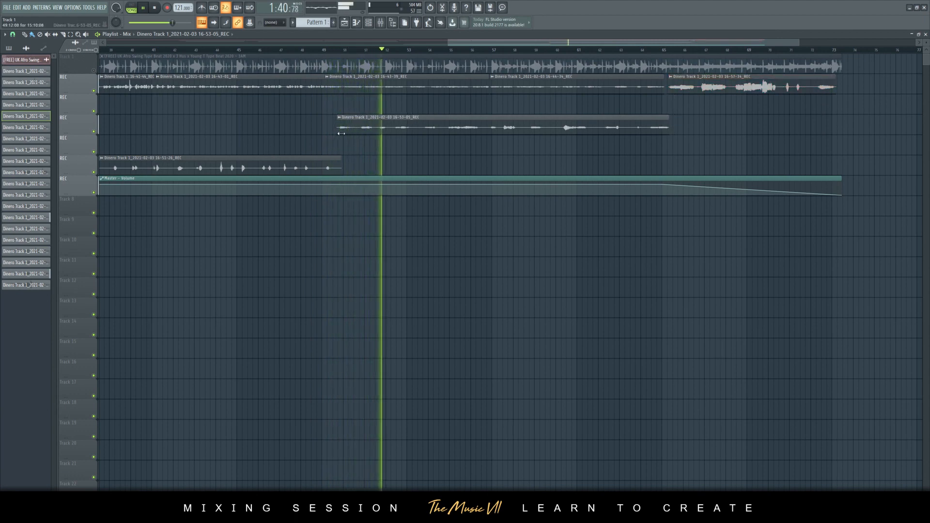
drag(449, 131, 451, 113)
Step: Play the Mix arrangement briefly from about bar 30 and stop playback
scroll(444, 112, down, 4)
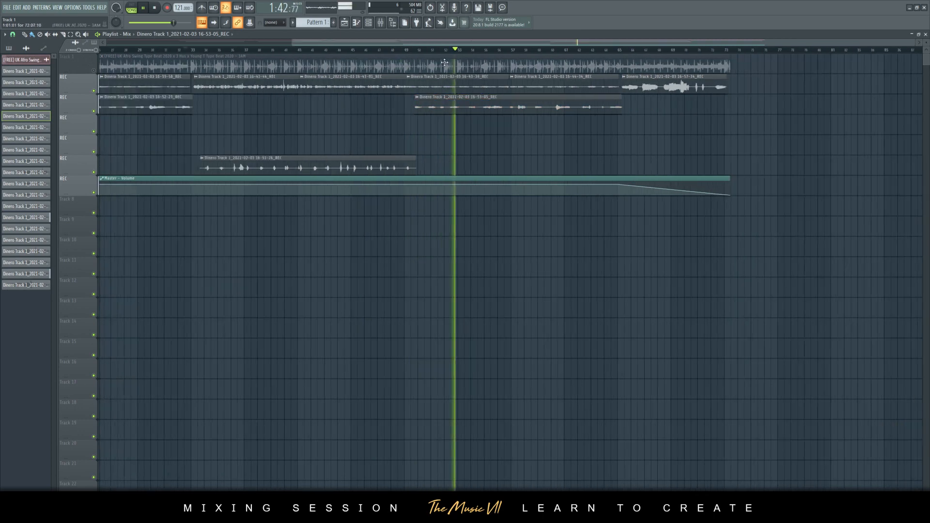
click(371, 52)
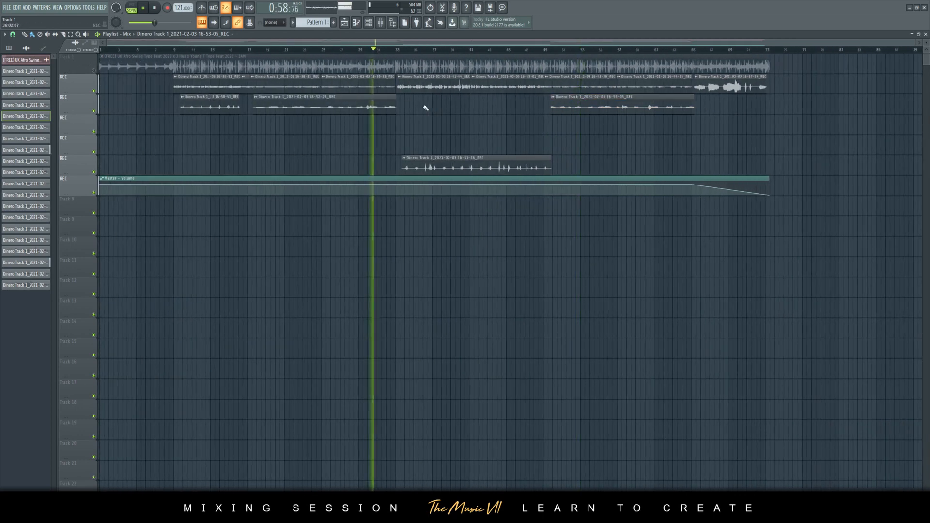
key(space)
Step: Trim both ends of the ad-lib clip between bars 33 and 49 and move it up three tracks to the second vocal track
scroll(390, 113, up, 3)
drag(384, 168, 390, 168)
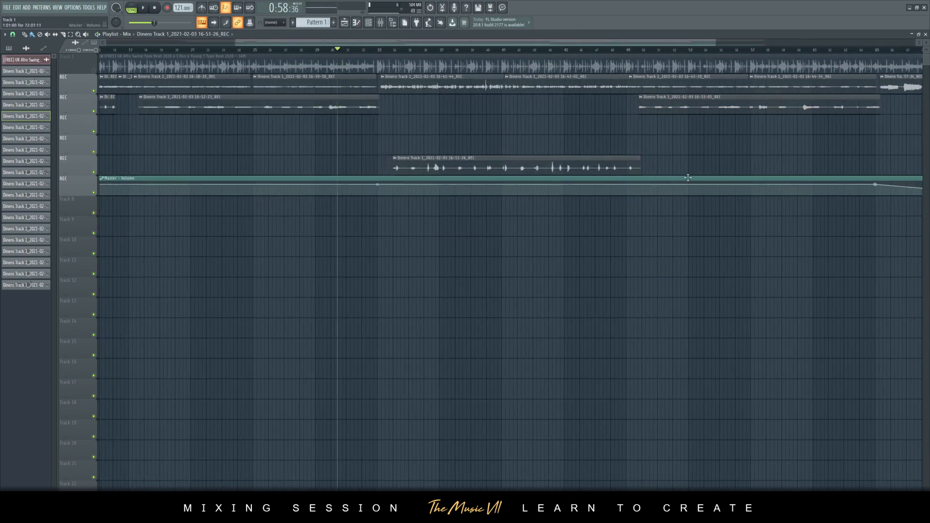
click(600, 157)
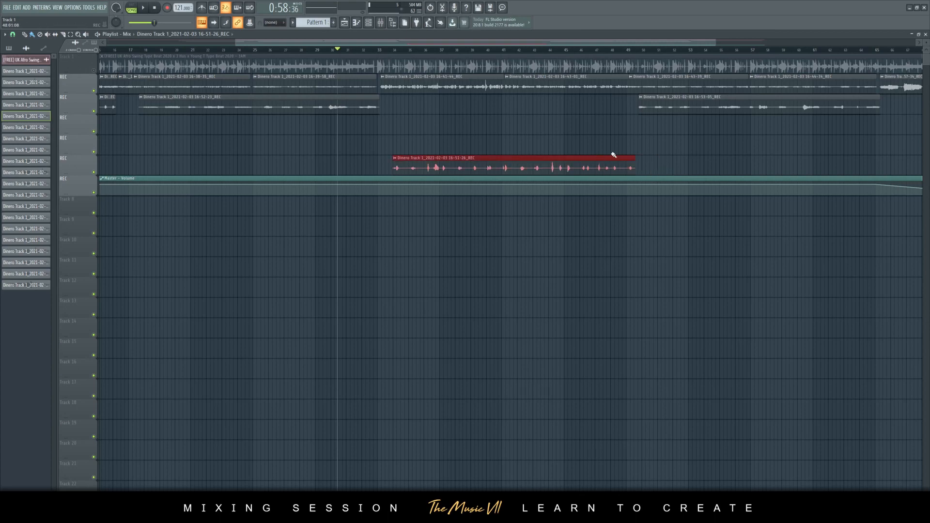
drag(613, 155, 614, 96)
Step: Set the playhead to about bar 18 in the Mix arrangement
scroll(380, 118, down, 3)
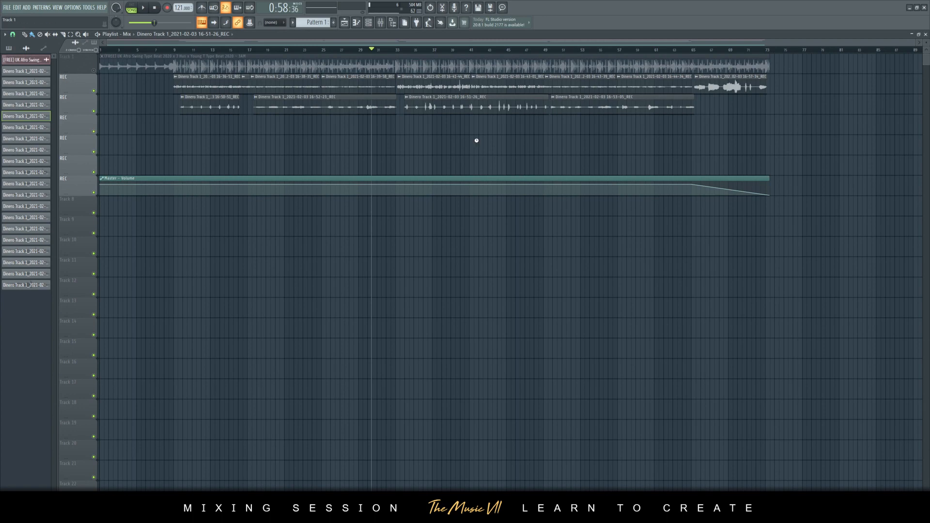
click(259, 50)
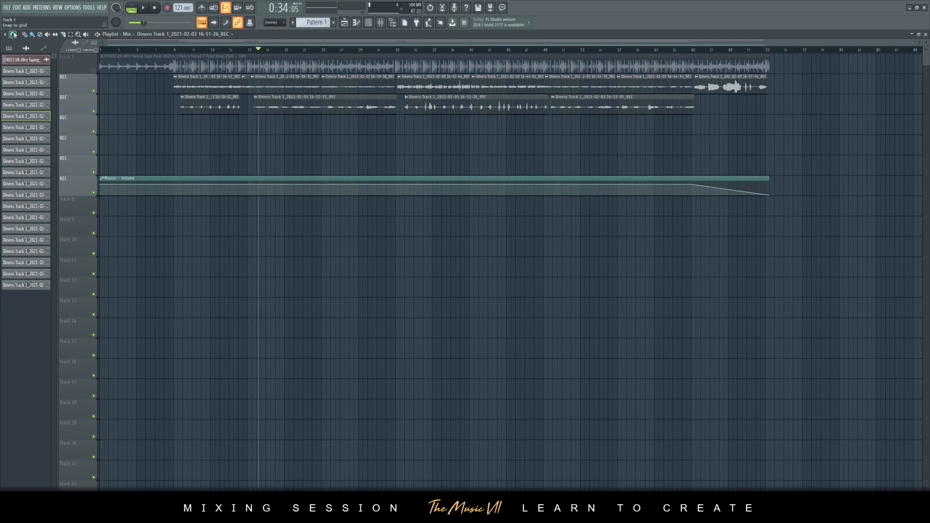
Step: Set the playlist snap to Beat and play the arrangement briefly from about bar 18
click(14, 35)
click(25, 139)
key(space)
key(space)
Step: Move the Master - Volume automation clip up three tracks to the one directly beneath the second vocal track
drag(735, 282, 430, 134)
key(shift+Up)
key(shift+Up)
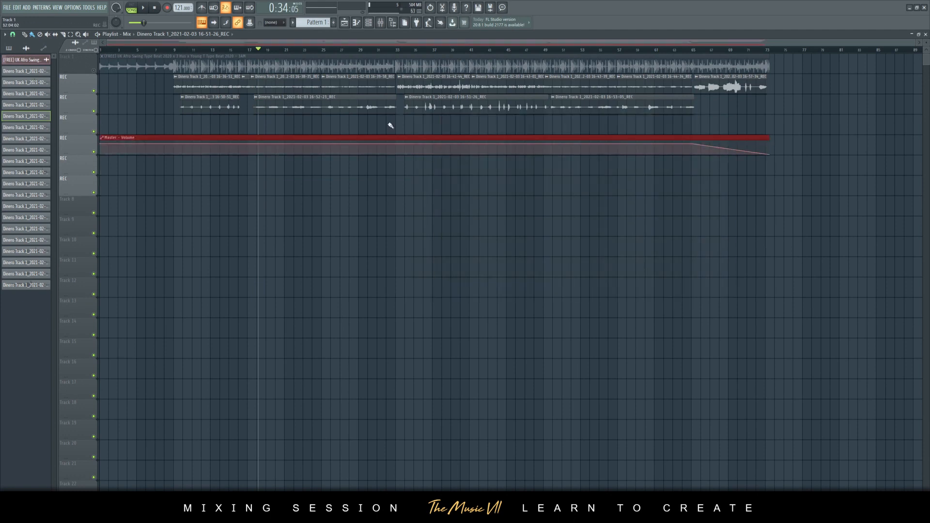
key(shift+Up)
click(391, 126)
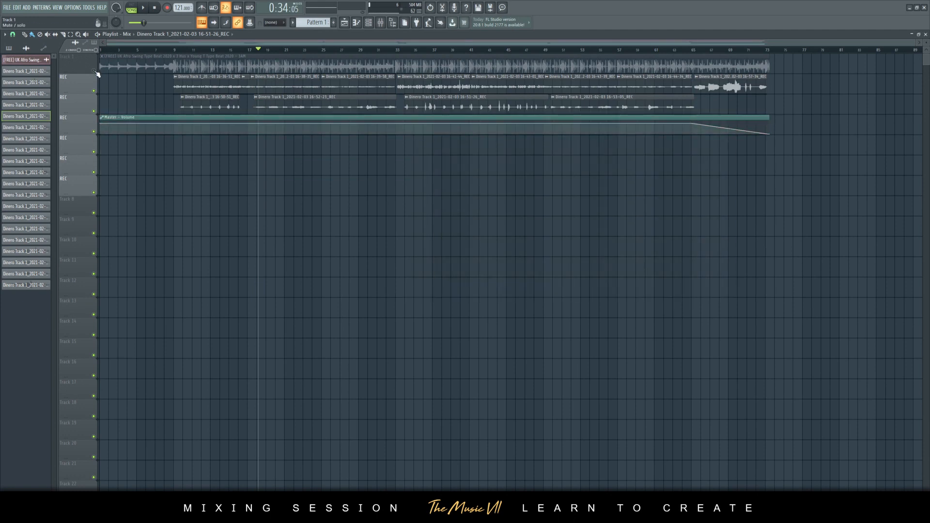
Step: Unmute the beat's playlist track and rename the first vocal track Lead Vox
click(95, 71)
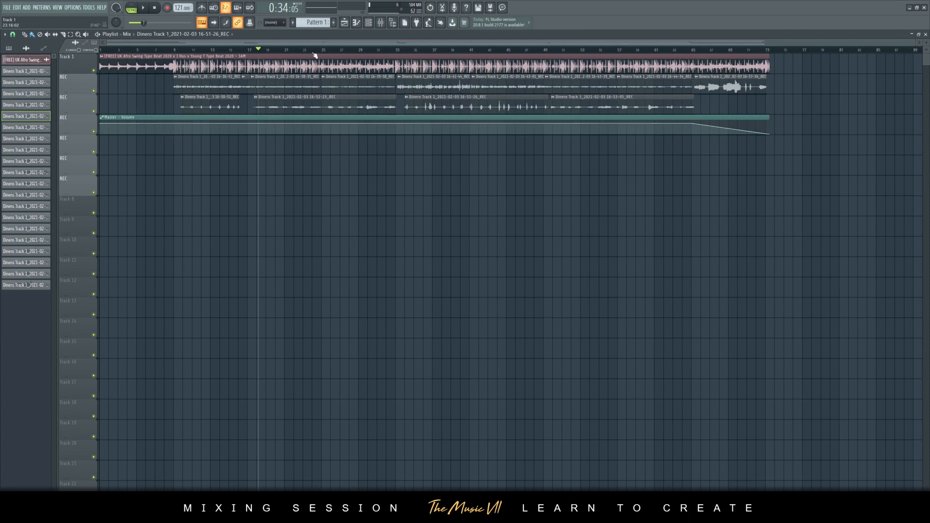
right_click(82, 73)
click(97, 76)
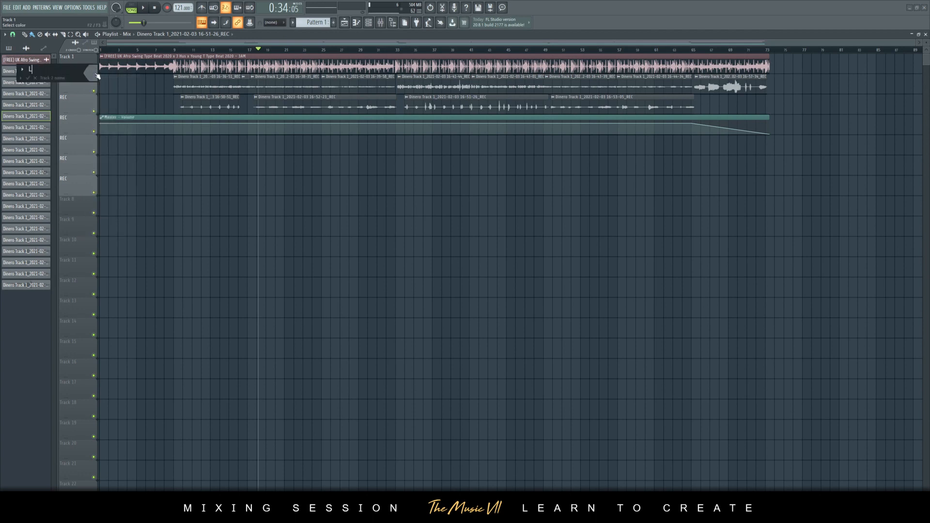
key(Return)
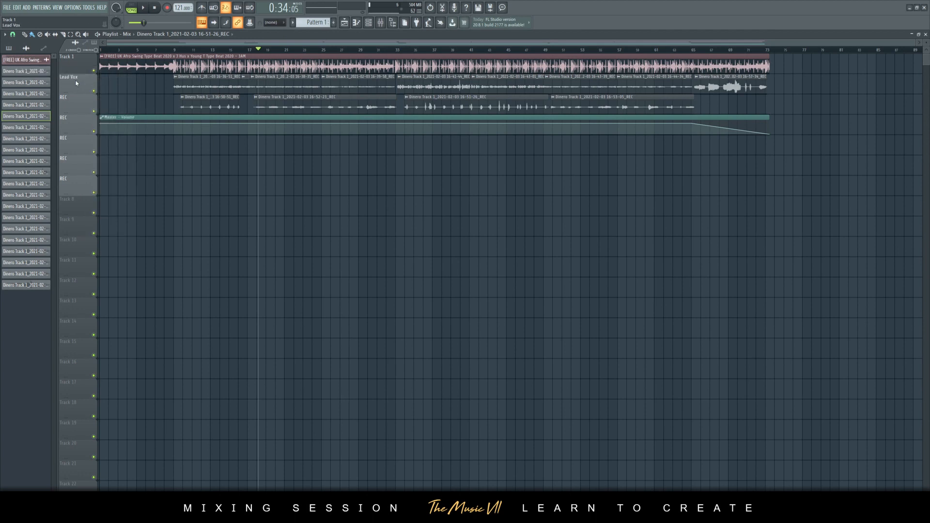
Step: Change the Lead Vox track's colour to blue
right_click(76, 83)
click(102, 90)
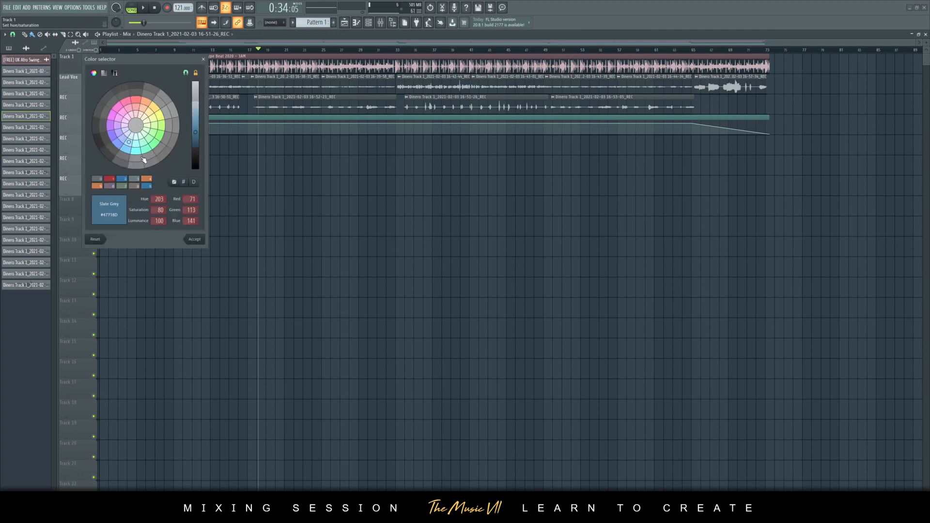
click(194, 239)
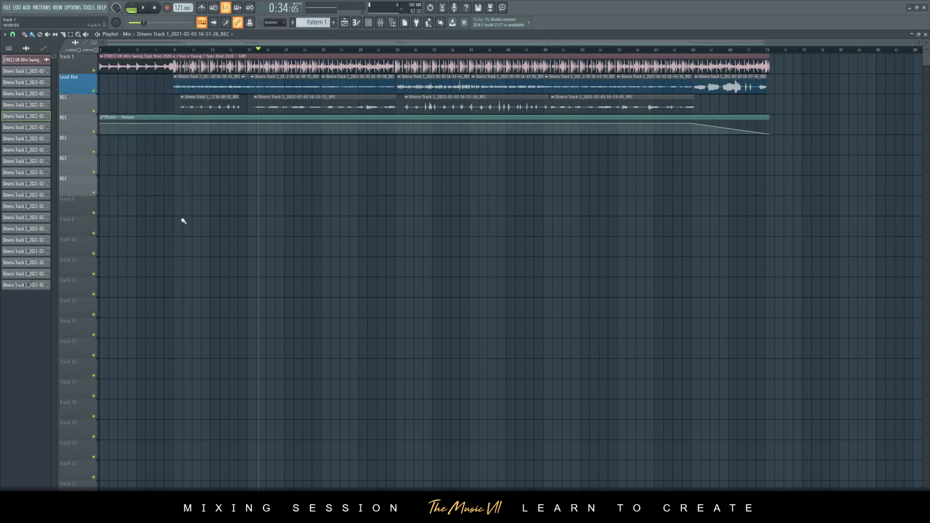
Step: Colour the second vocal track orange and rename it Vox Dubs
right_click(81, 110)
click(106, 113)
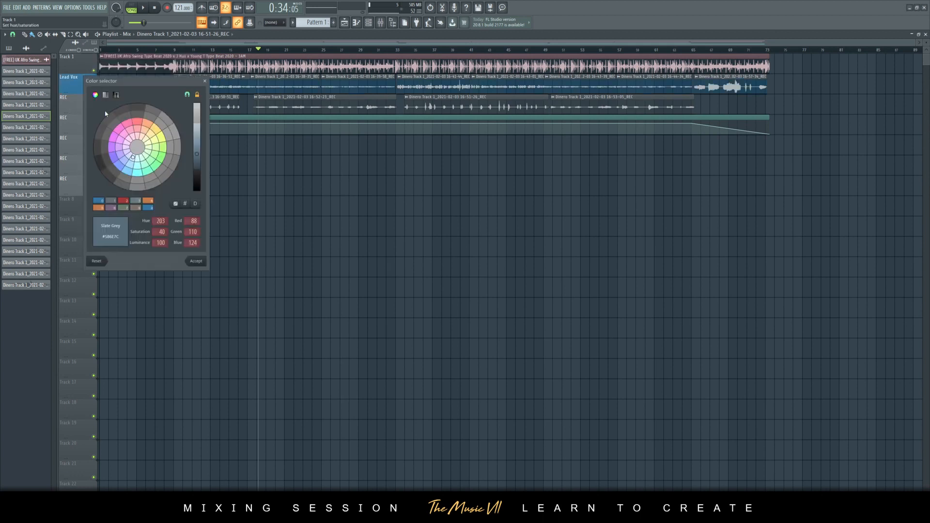
click(150, 201)
click(195, 261)
right_click(81, 103)
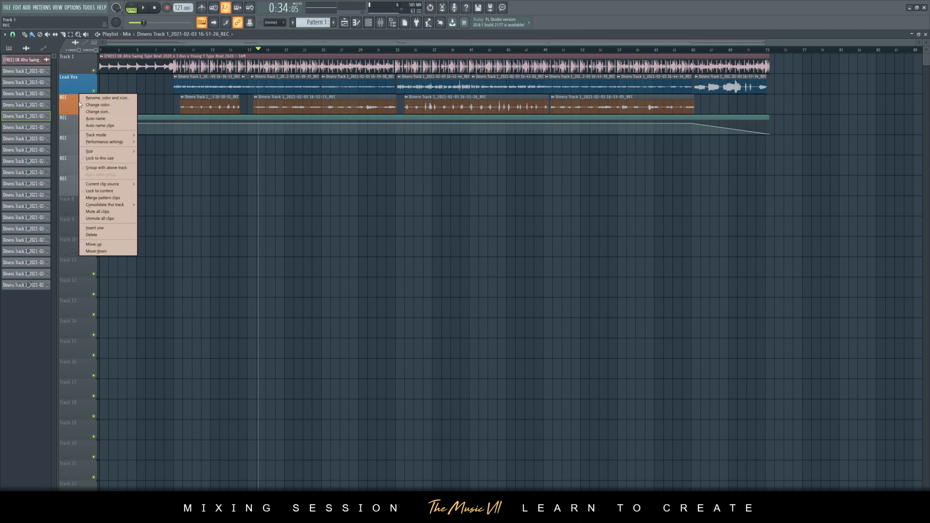
click(108, 98)
text(Vox Du)
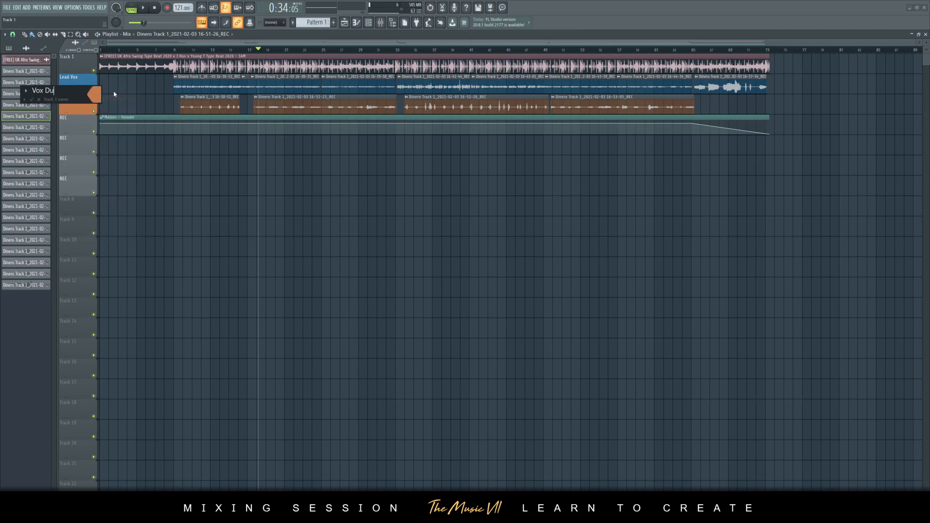
text(bs)
key(Return)
Step: Rename Track 1, which holds the instrumental clip, as Beat
right_click(84, 72)
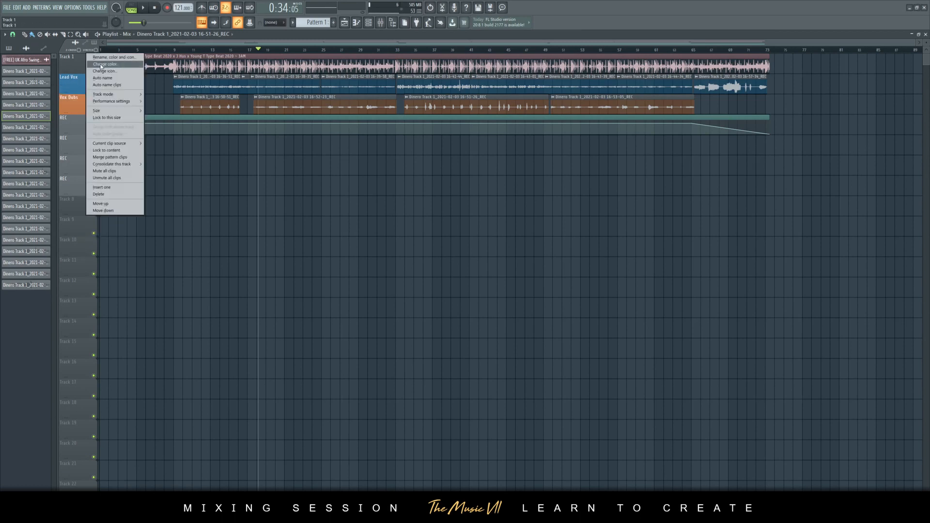
click(107, 57)
text(Beat)
key(Return)
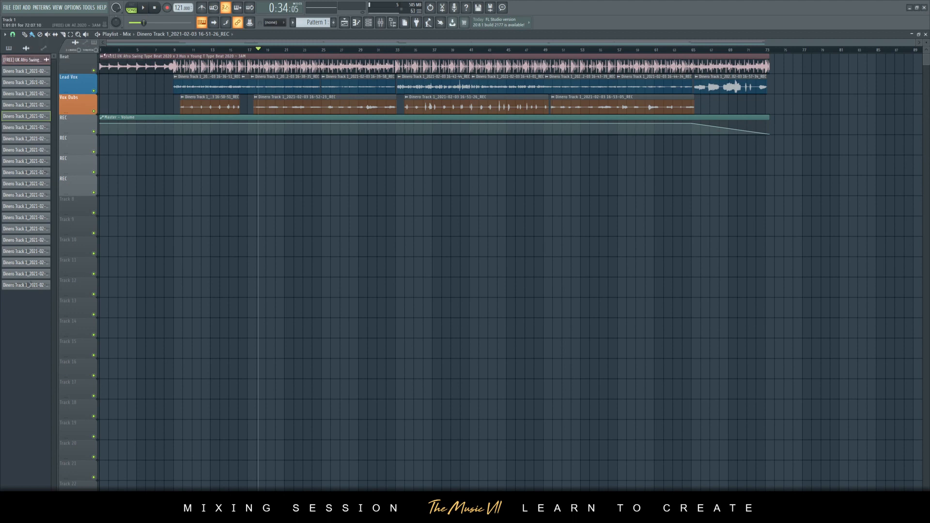
Step: Try a pale yellow colour on the Beat track
right_click(75, 54)
click(97, 63)
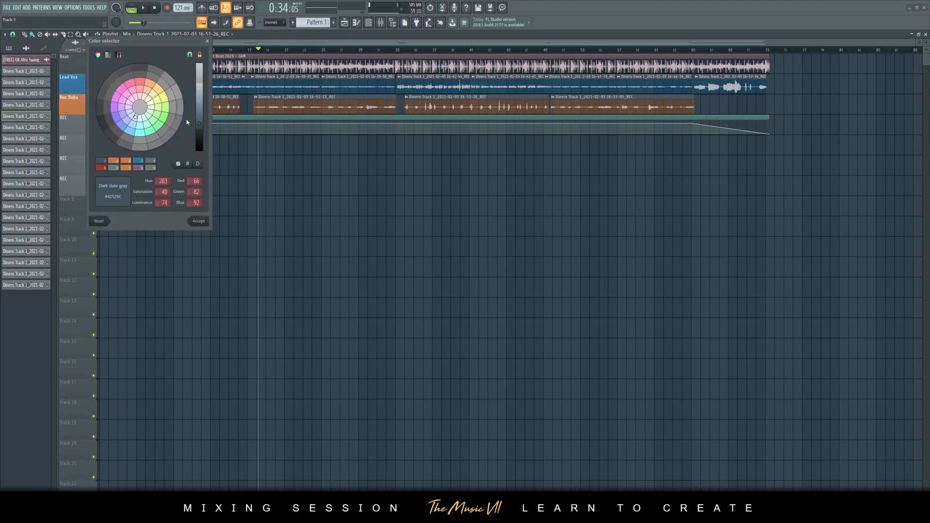
click(164, 99)
click(200, 83)
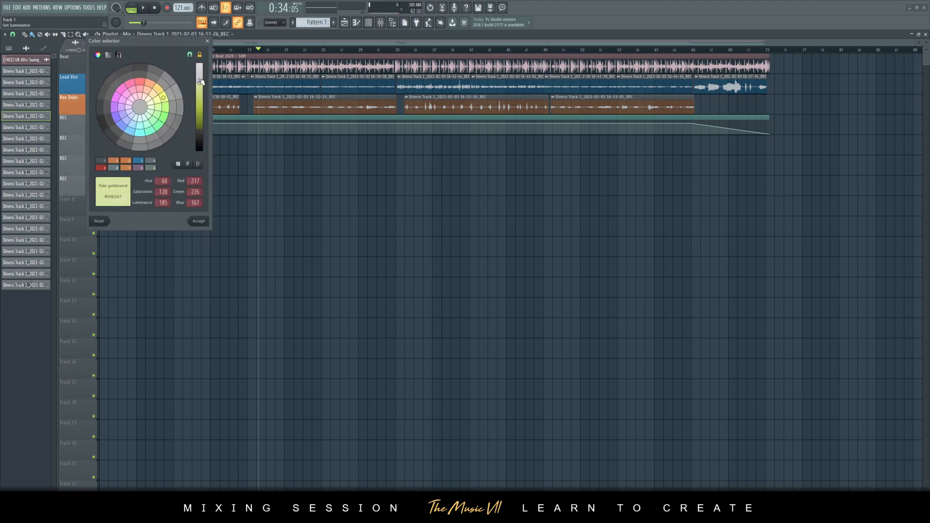
click(201, 222)
Step: Recolour the Beat track with a red hue and darken its luminance to a deep red
right_click(76, 57)
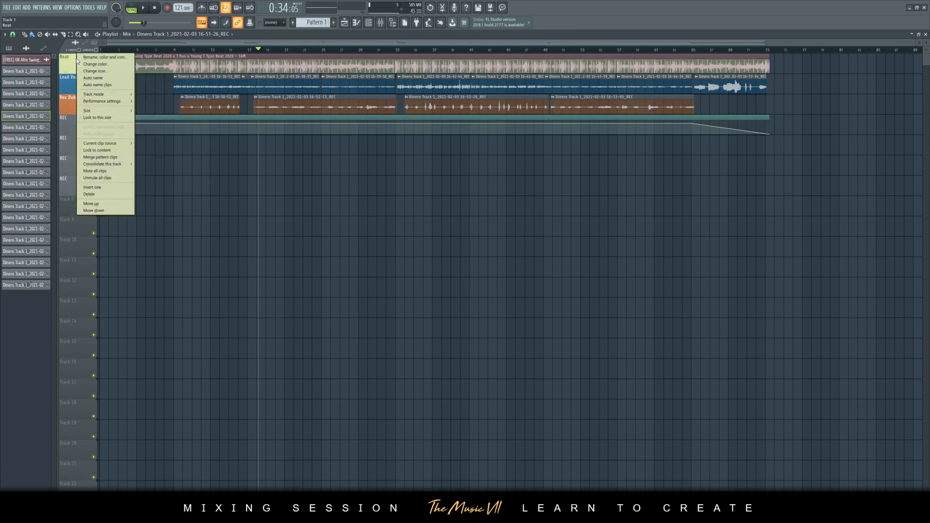
click(85, 64)
click(123, 102)
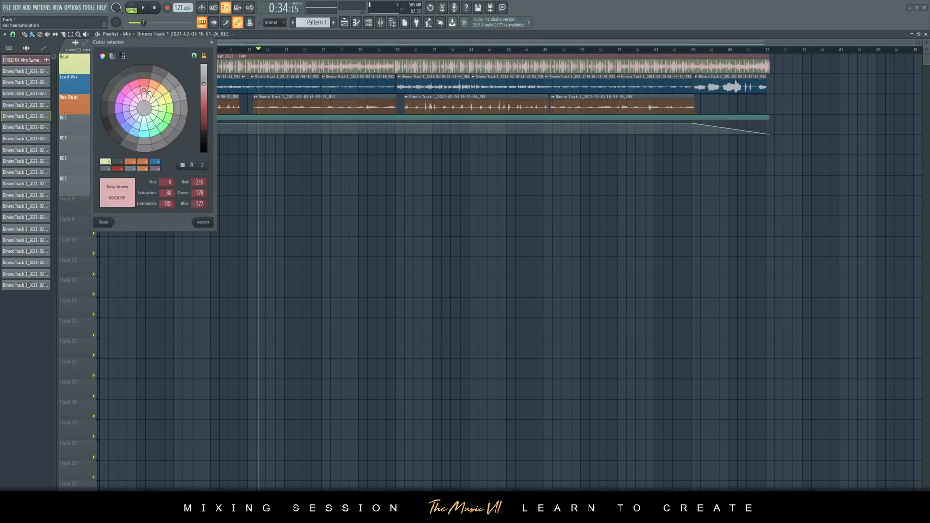
click(204, 222)
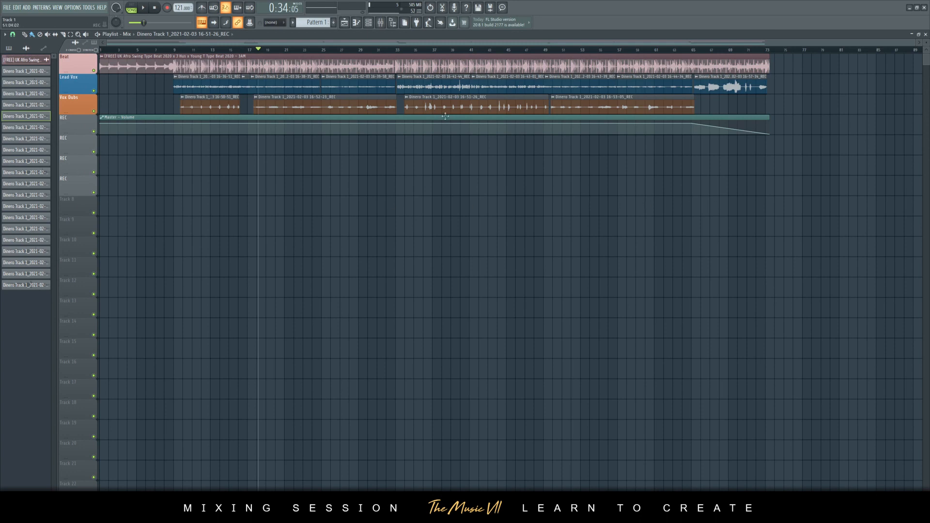
right_click(82, 56)
click(107, 68)
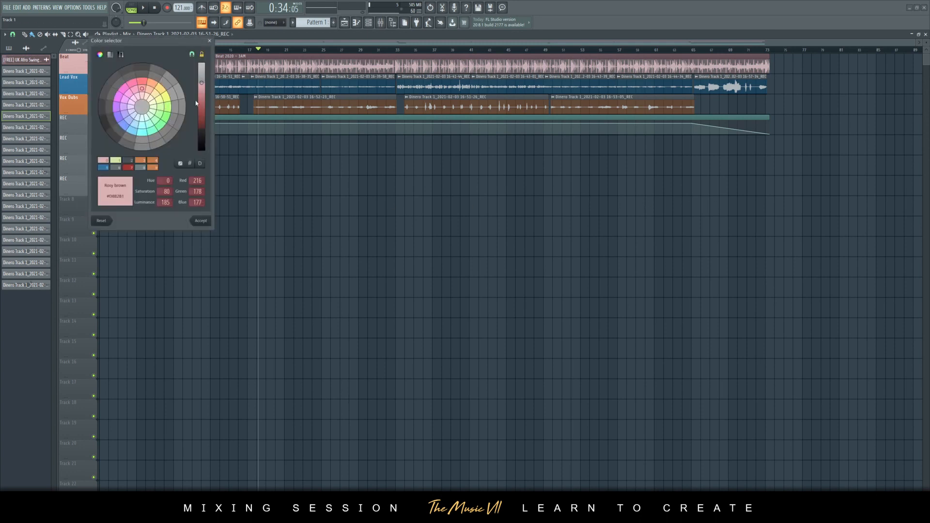
drag(202, 103, 202, 121)
click(201, 221)
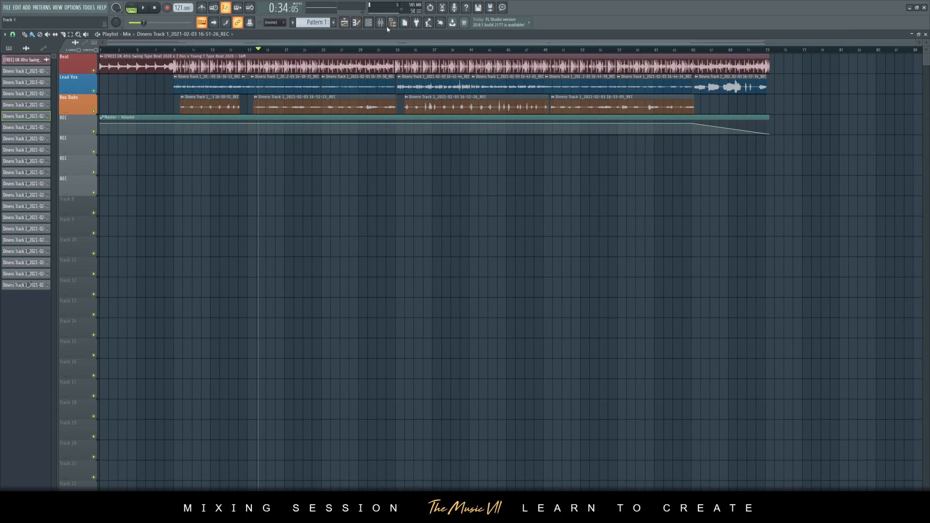
Step: Set the playhead to about bar 11 and save the project
mouse_move(169, 51)
mouse_down()
mouse_move(384, 48)
mouse_move(160, 33)
mouse_move(196, 33)
mouse_up()
key(ctrl+s)
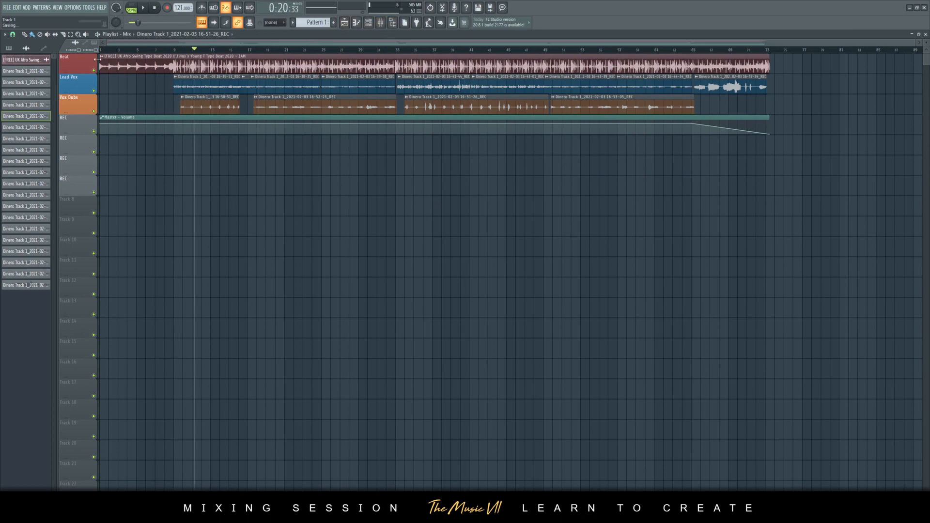
Step: Set the playlist snap to Step and play from about bar 11, checking the Beat and Master levels in the mixer
click(14, 35)
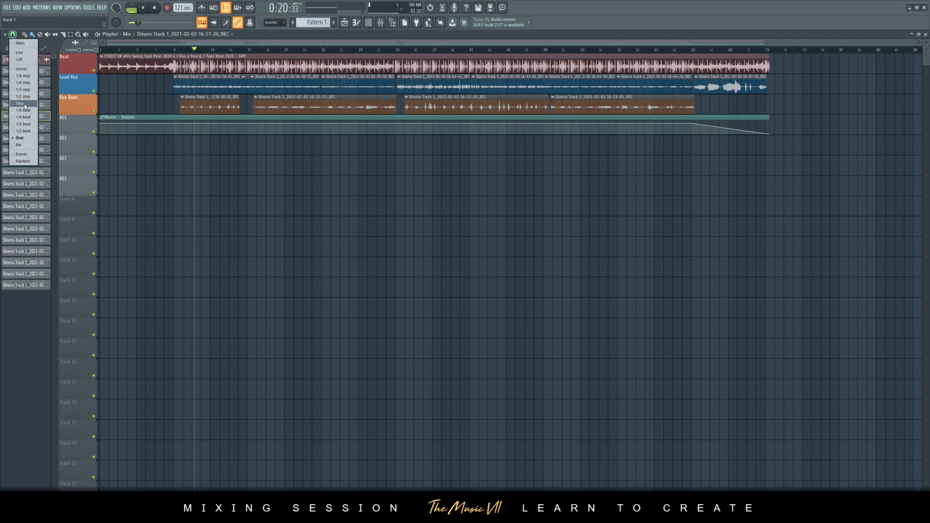
click(27, 104)
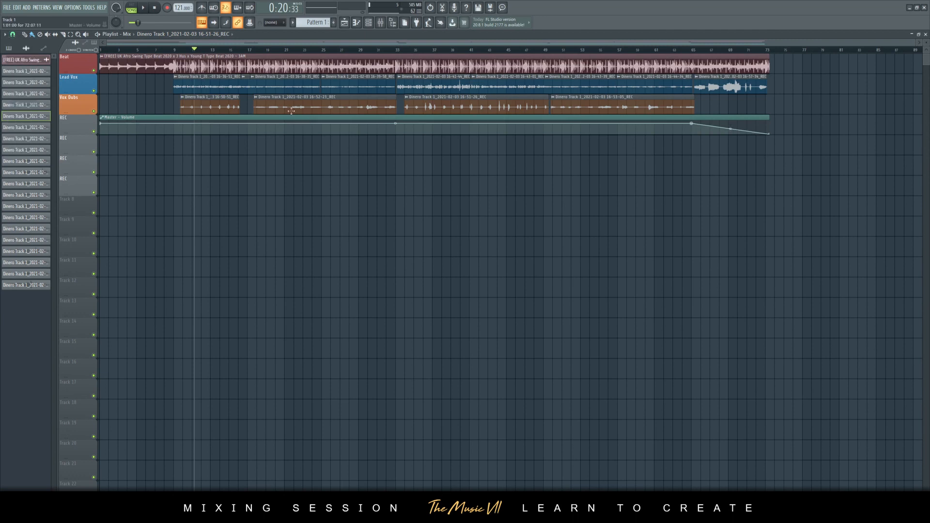
click(385, 24)
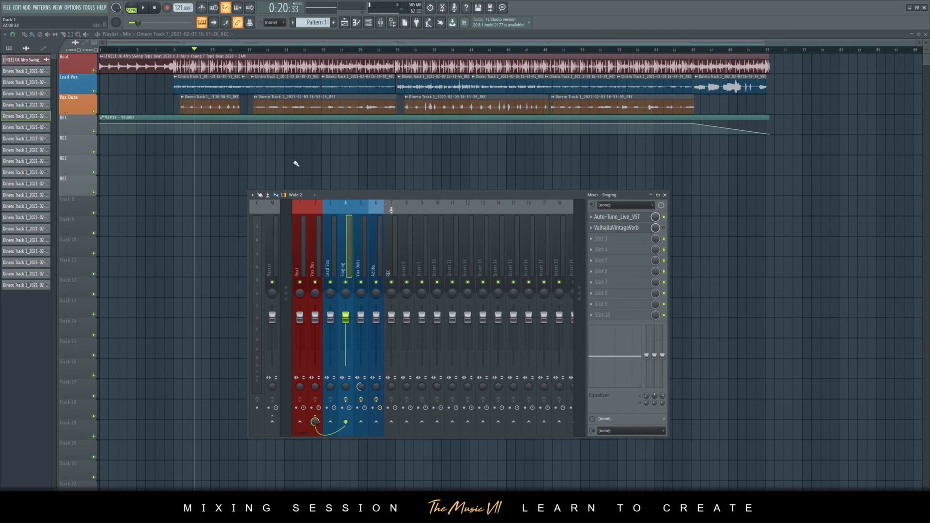
key(space)
click(301, 255)
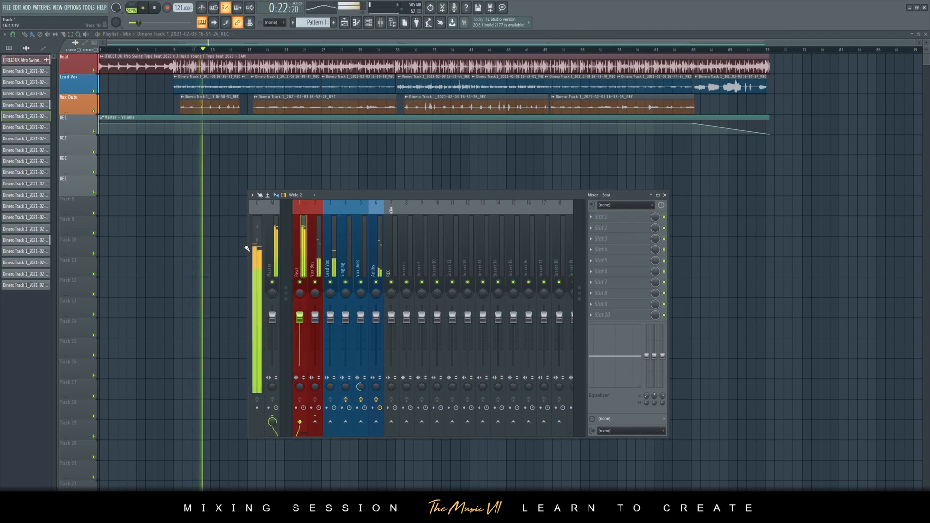
click(273, 252)
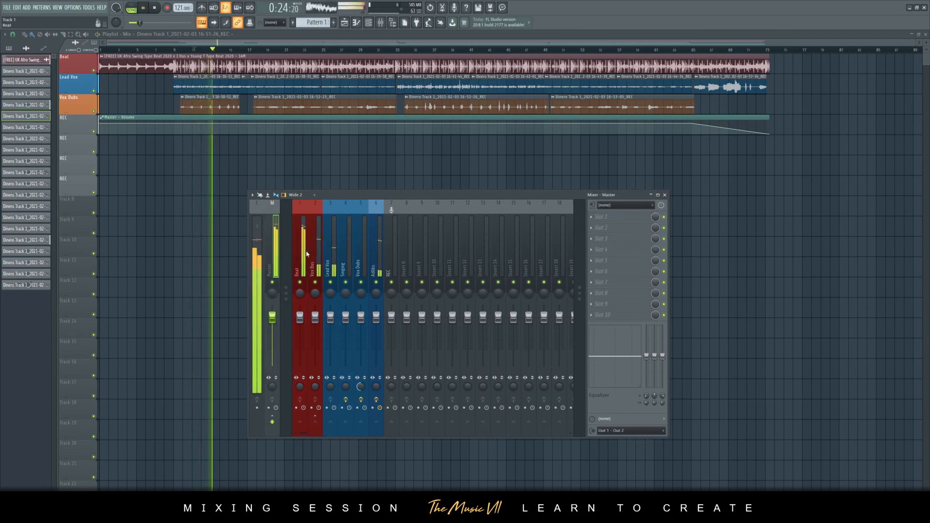
key(space)
Step: Set the playlist snap to Bar and lower the beat sample's channel volume to about 37% during playback
click(12, 34)
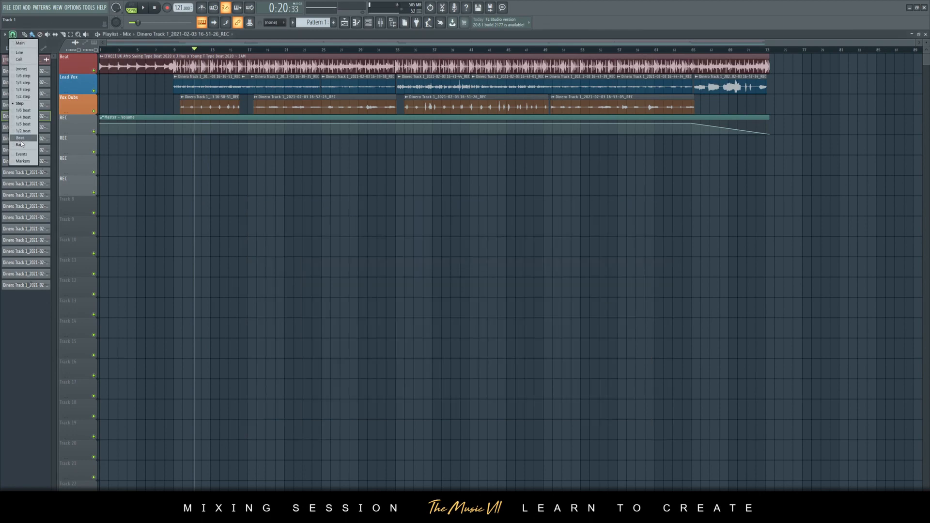
click(21, 144)
double_click(156, 64)
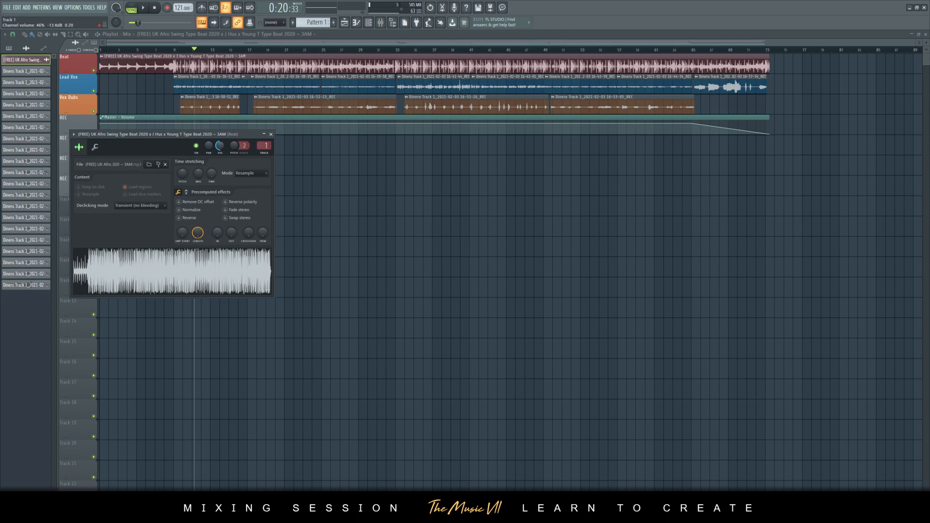
key(space)
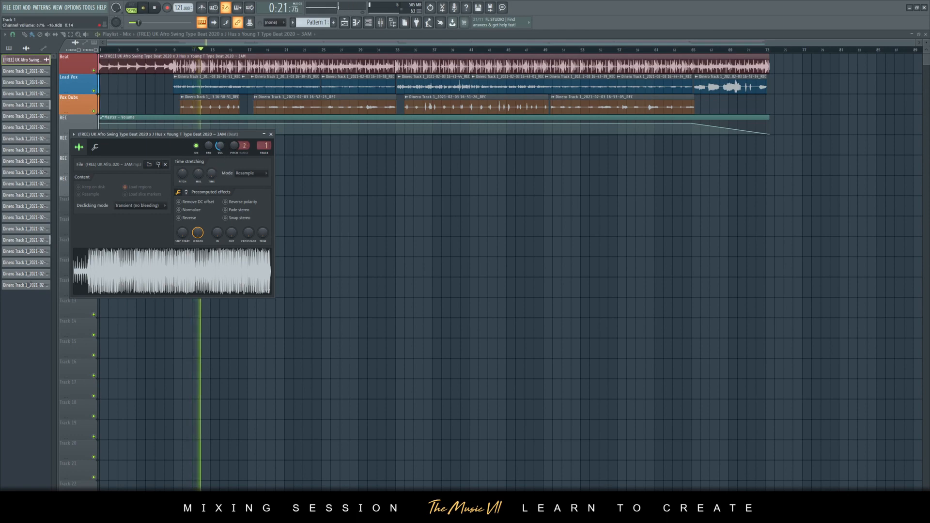
Step: Check the Beat level in the mixer with its window moved aside, and close the beat sample's settings
click(380, 25)
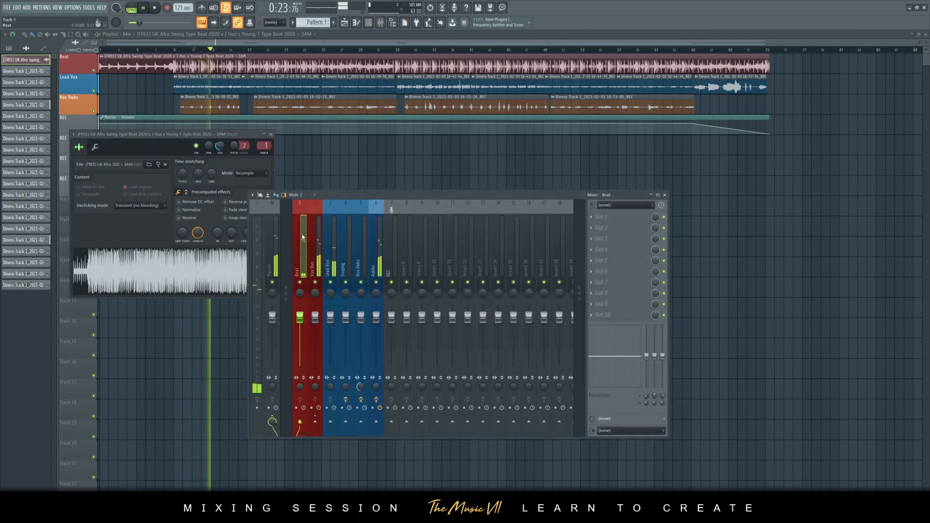
click(245, 135)
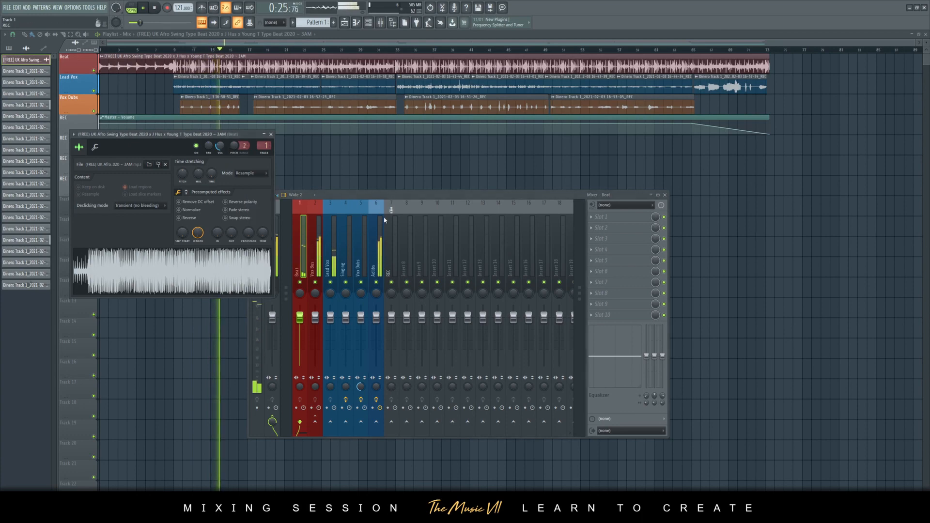
drag(386, 197, 449, 180)
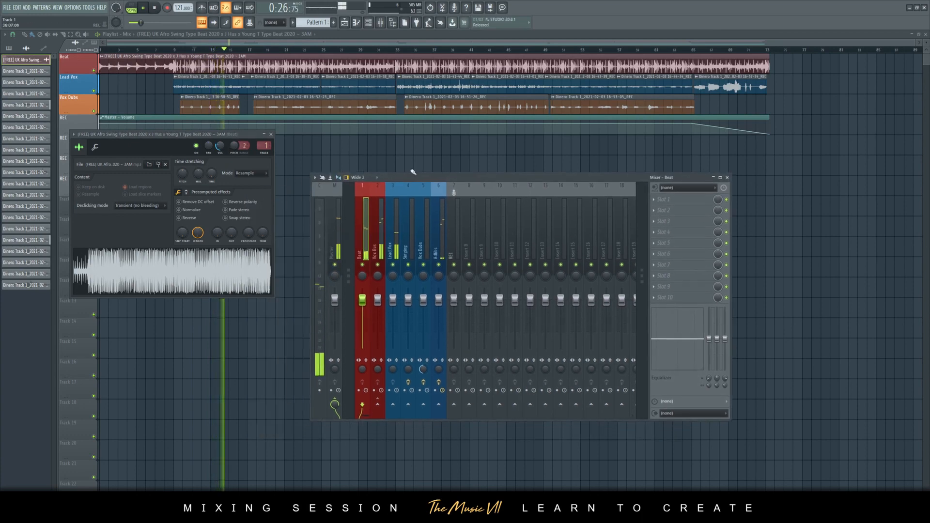
click(272, 135)
key(space)
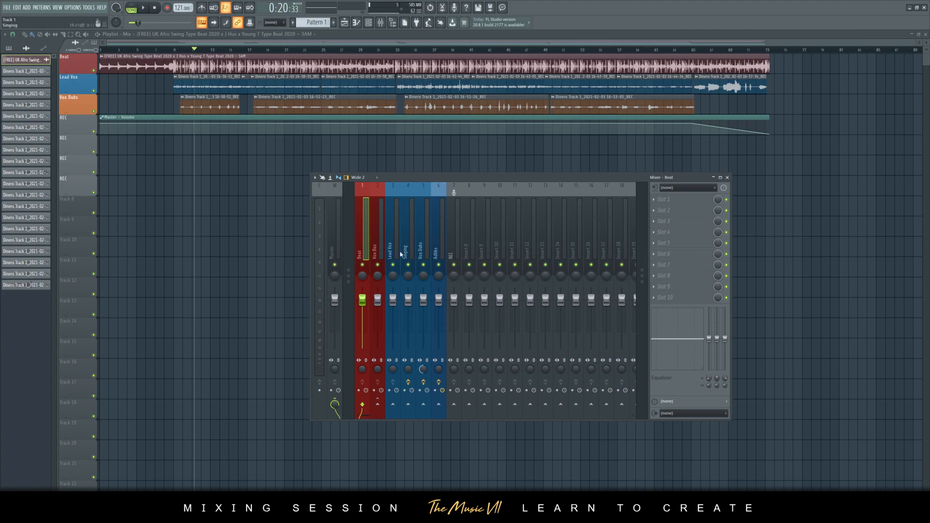
Step: Lower the Lead Vox and Vox Dubs faders in the mixer, with Vox Dubs at about 45%
click(382, 232)
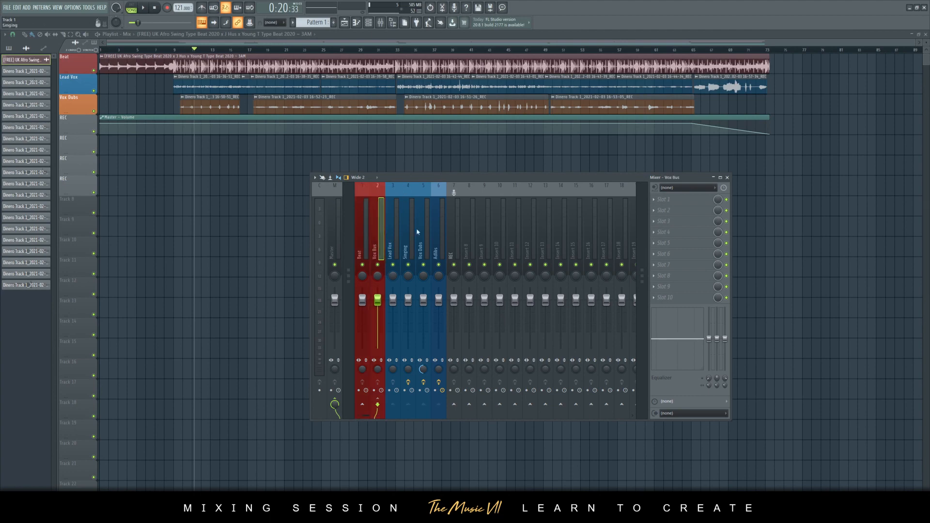
click(394, 281)
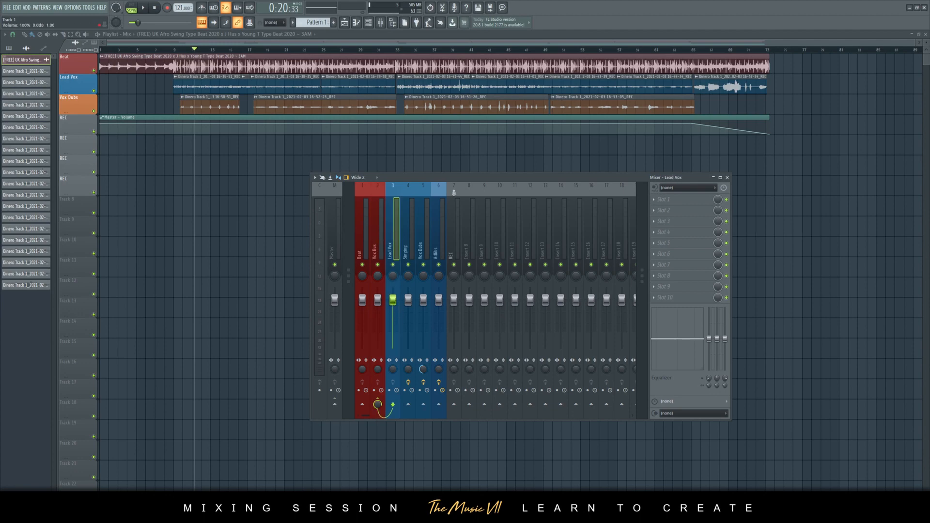
drag(393, 300, 393, 330)
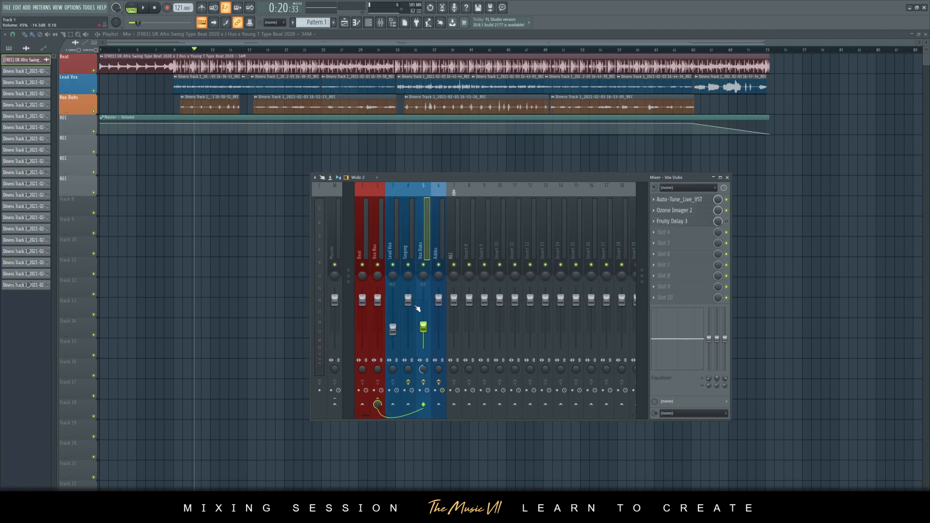
Step: Nudge the Vox Bus fader down, and reset the Vox Bus and Vox Dubs mixer faders to their default level
click(378, 302)
right_click(379, 309)
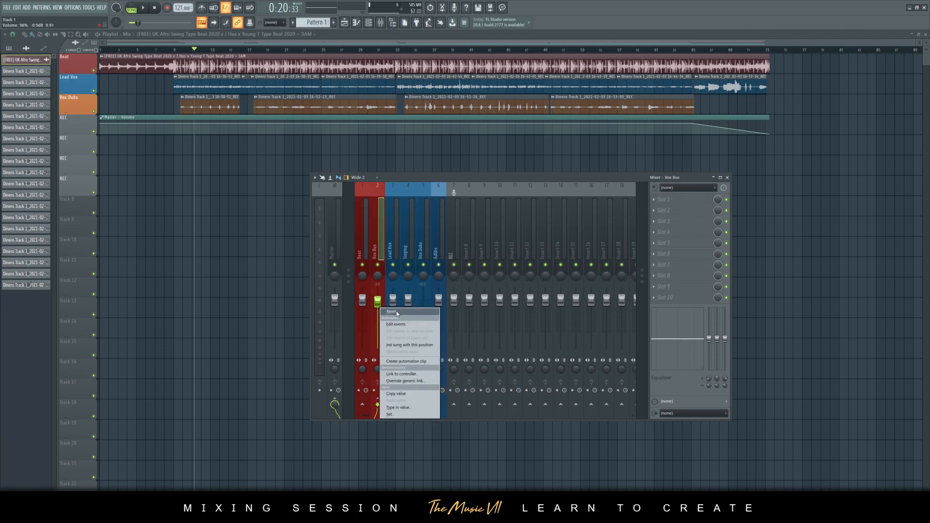
click(387, 312)
right_click(424, 328)
click(431, 334)
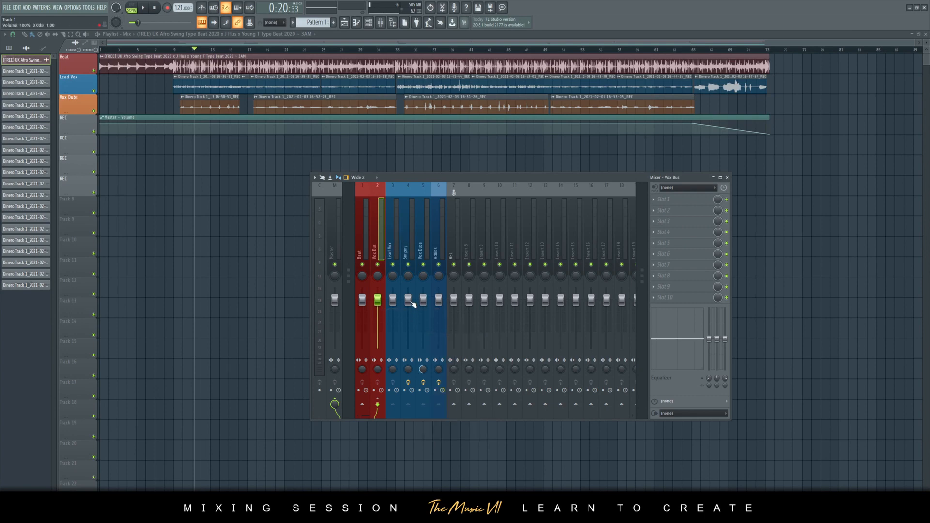
Step: Try lowering the Vox Dubs and Adlibs mixer faders, and reset both to their default level
drag(424, 300, 436, 331)
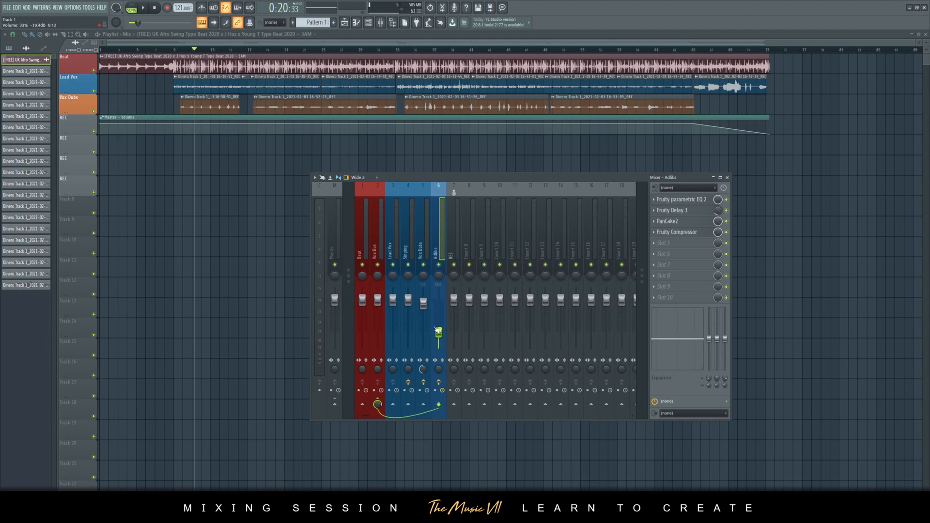
click(423, 328)
right_click(437, 329)
click(442, 332)
right_click(430, 325)
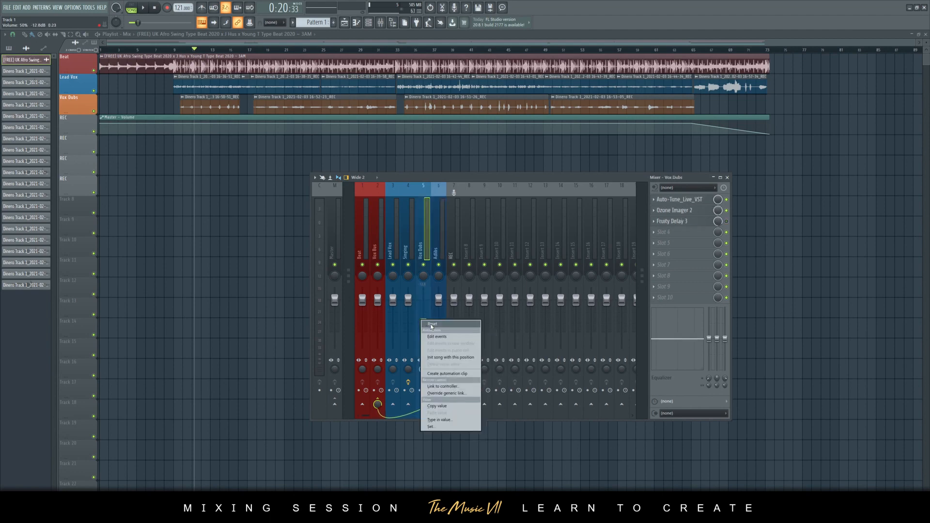
click(431, 325)
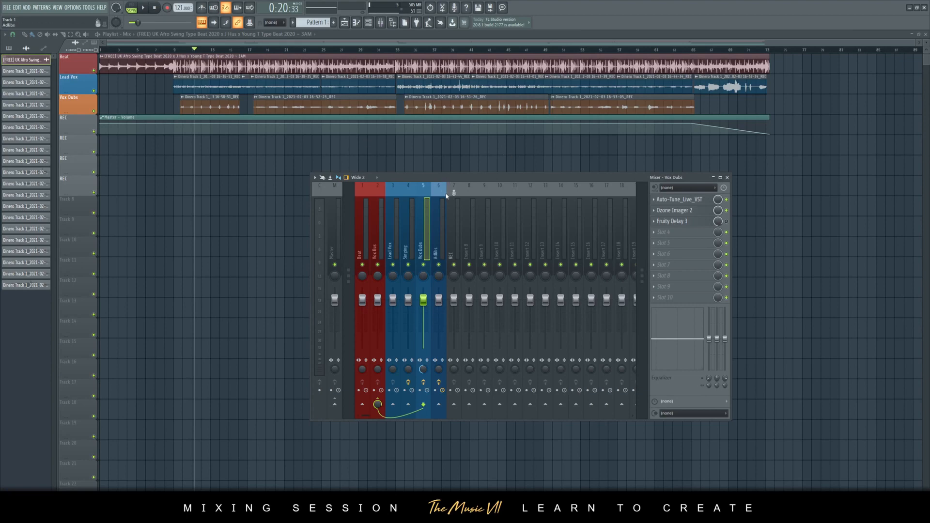
Step: Try lowering the Singing and REC mixer faders, and reset both to their default level
right_click(422, 321)
key(Escape)
drag(413, 304, 413, 342)
drag(455, 303, 454, 345)
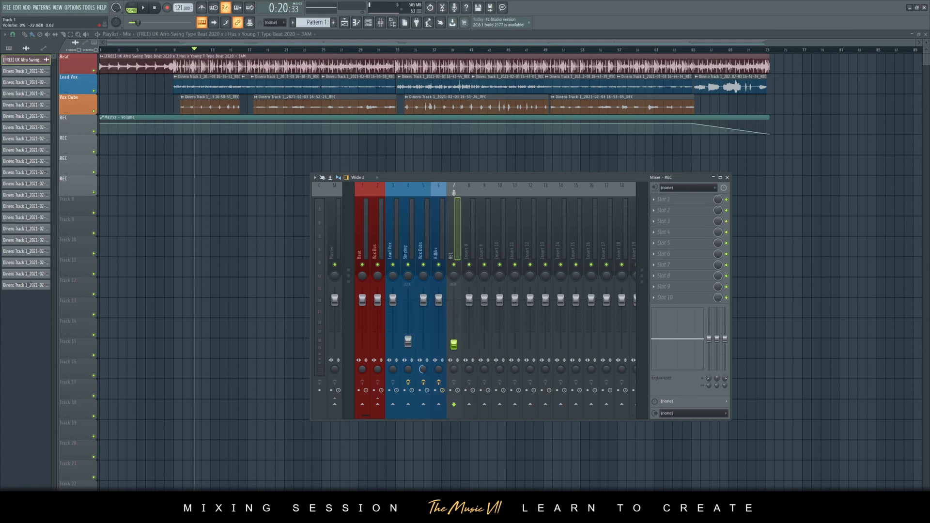
right_click(455, 342)
click(461, 341)
right_click(408, 341)
click(414, 344)
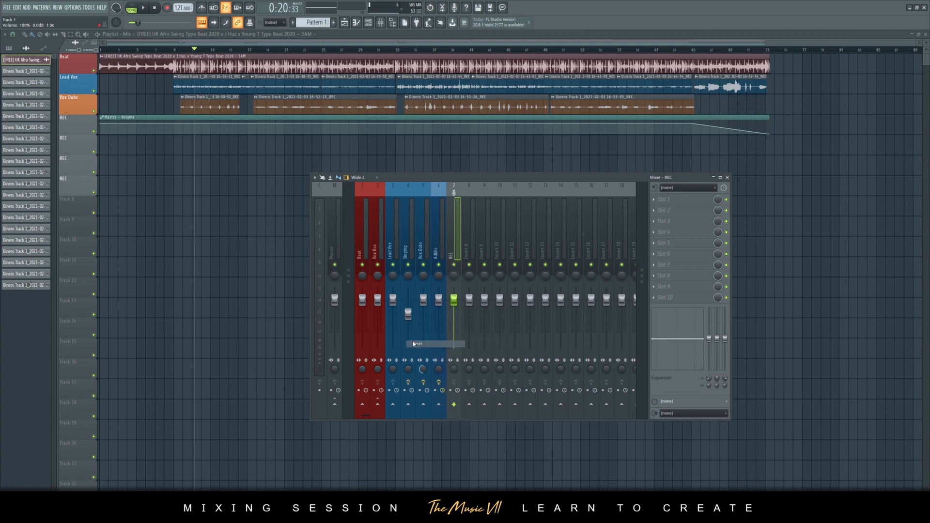
Step: Inspect the Singing, Lead Vox, Vox Bus and Beat tracks one after another in the mixer
click(406, 248)
click(393, 248)
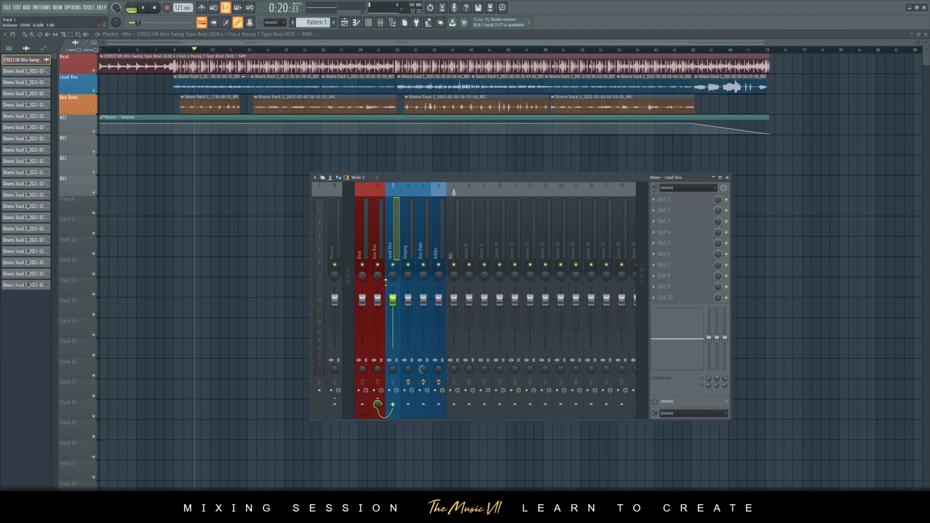
drag(392, 300, 394, 303)
click(381, 235)
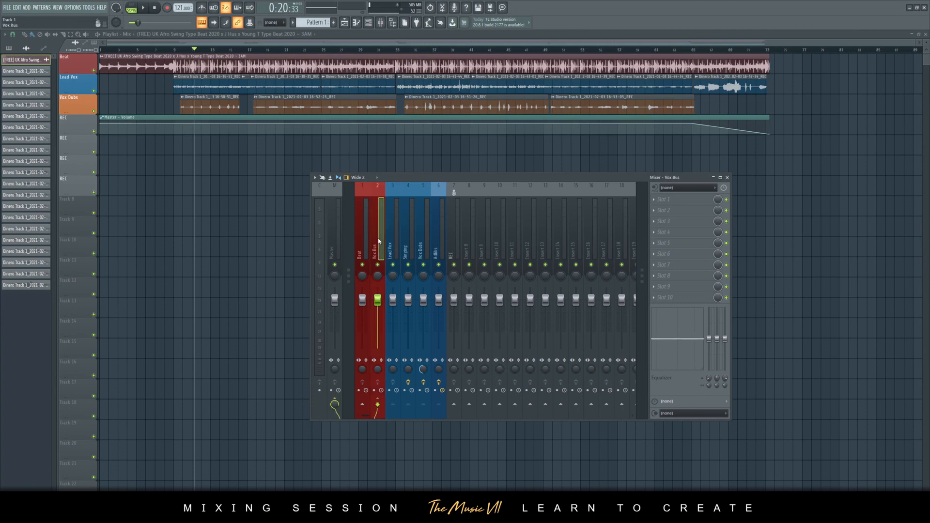
click(367, 234)
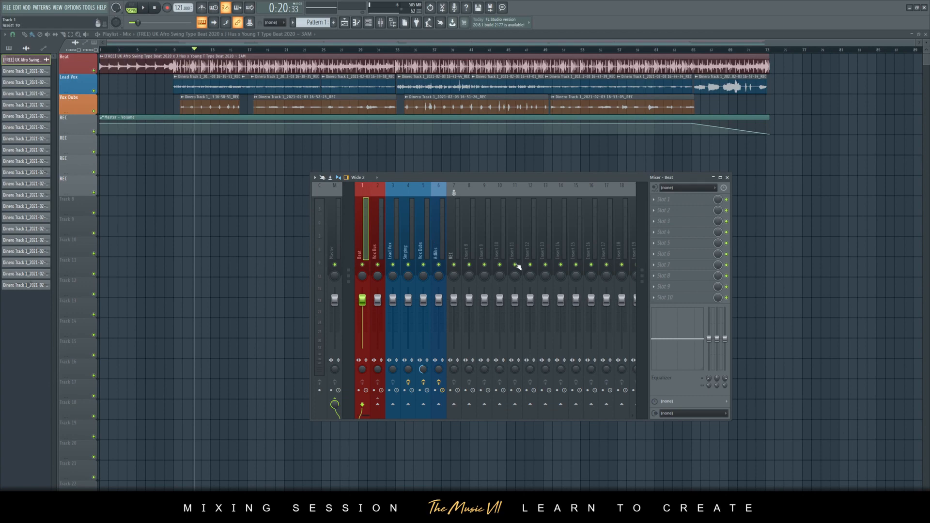
Step: Check the beat sample's channel settings and the mixer, closing each again
double_click(243, 65)
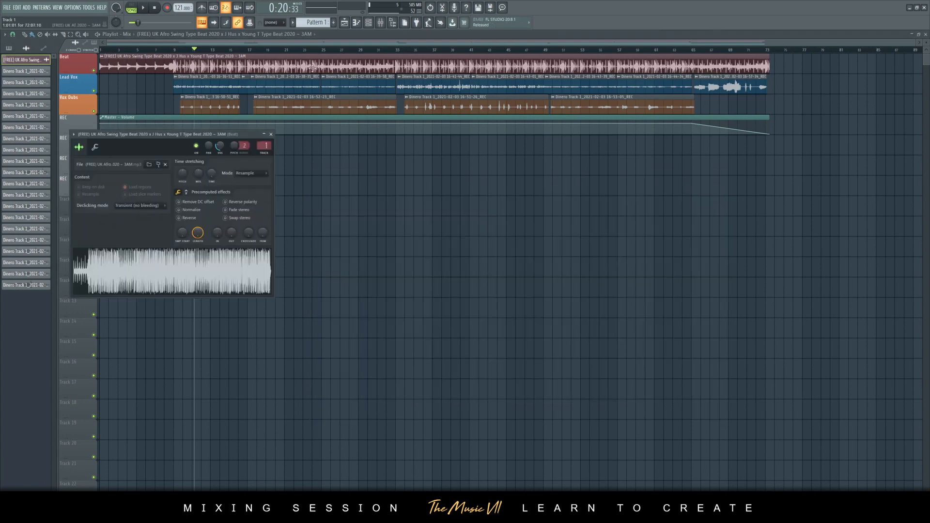
click(271, 134)
click(381, 22)
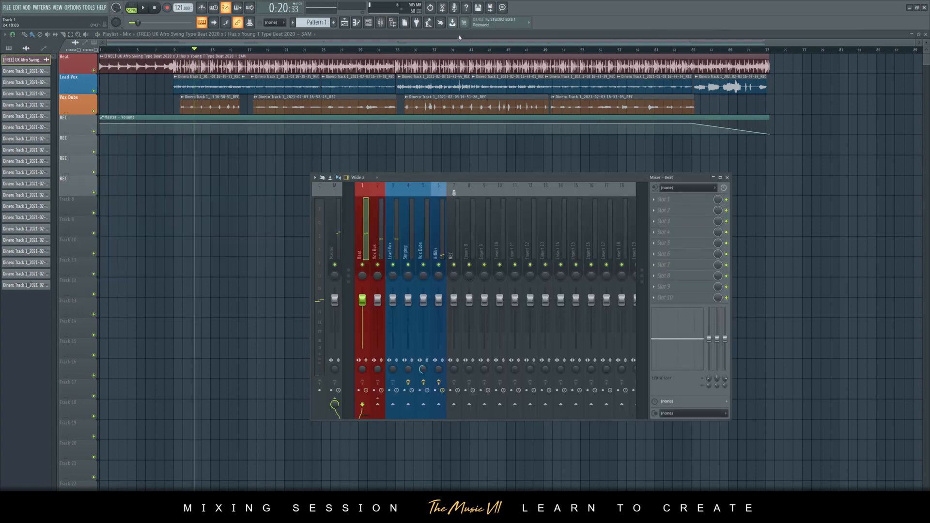
click(915, 47)
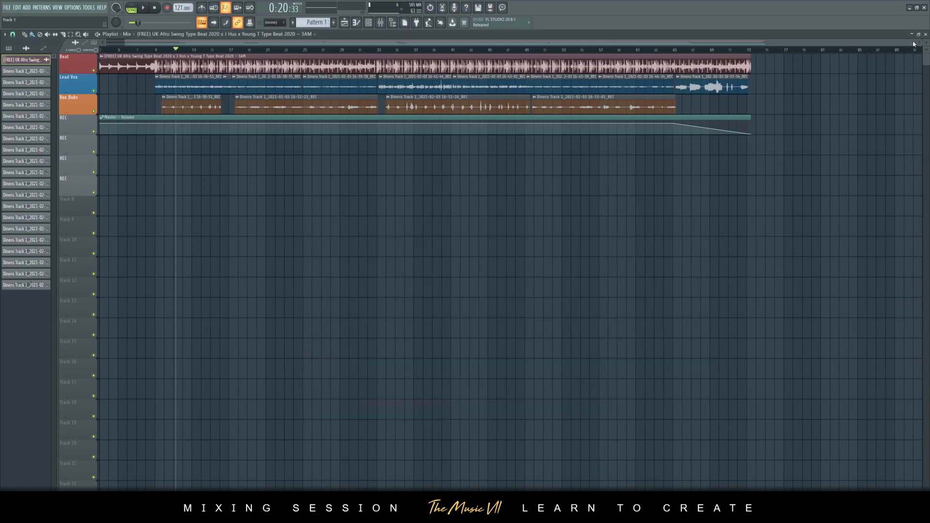
Step: Play the song from about bar 65, turn off Normalize for the last Lead Vox clip, and close its settings
drag(915, 42, 326, 44)
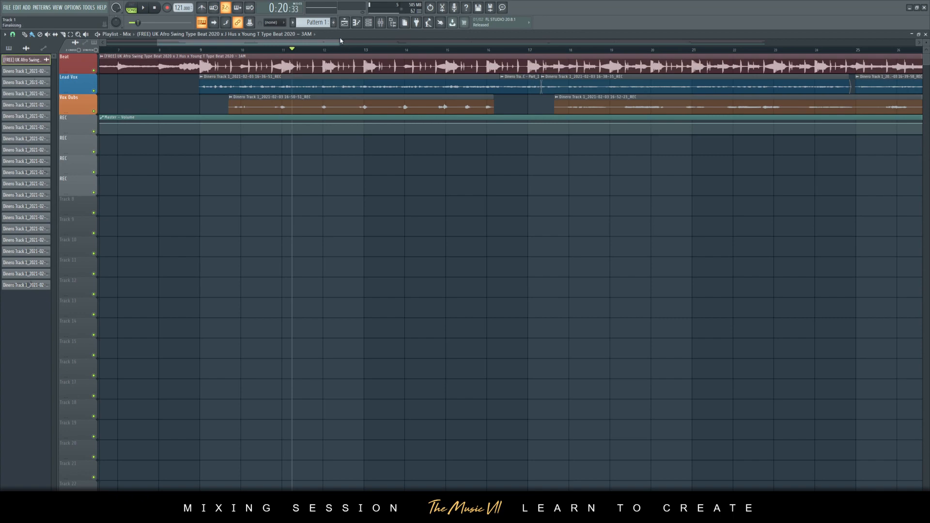
drag(339, 40, 594, 48)
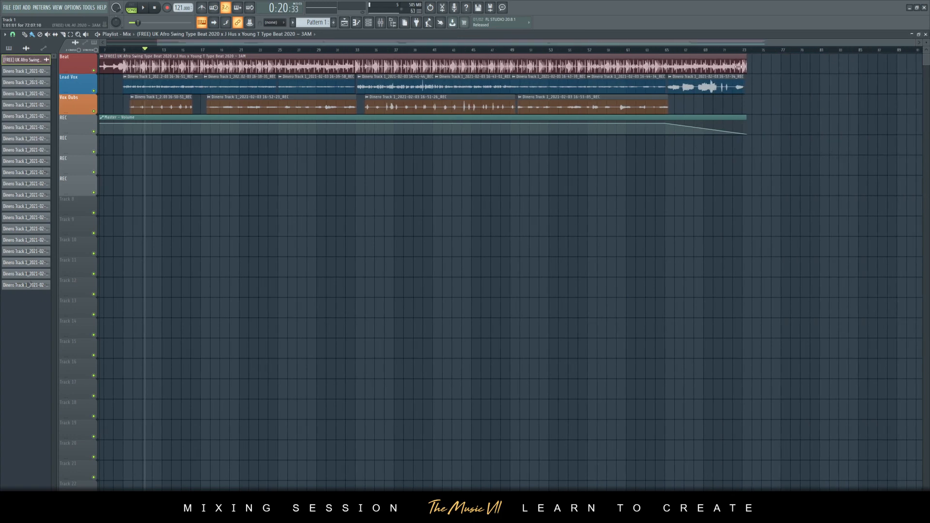
drag(683, 49, 664, 49)
key(space)
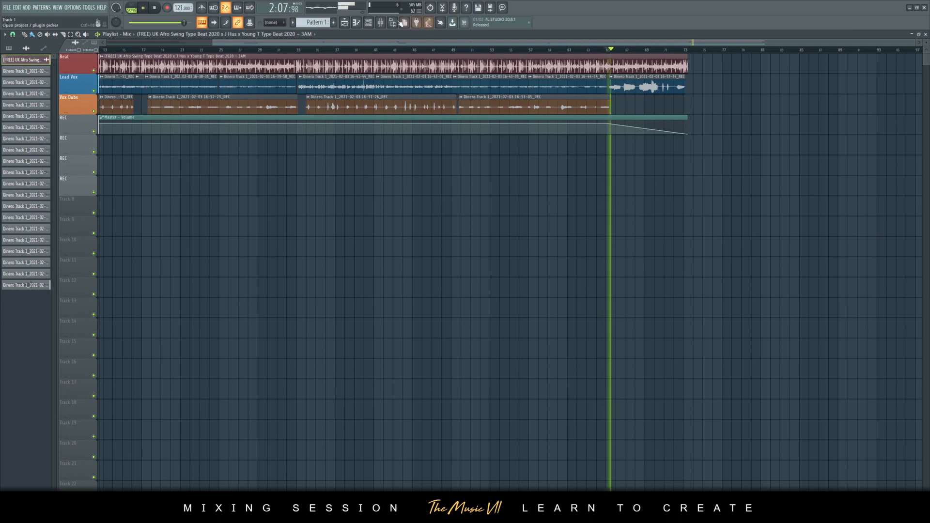
click(380, 23)
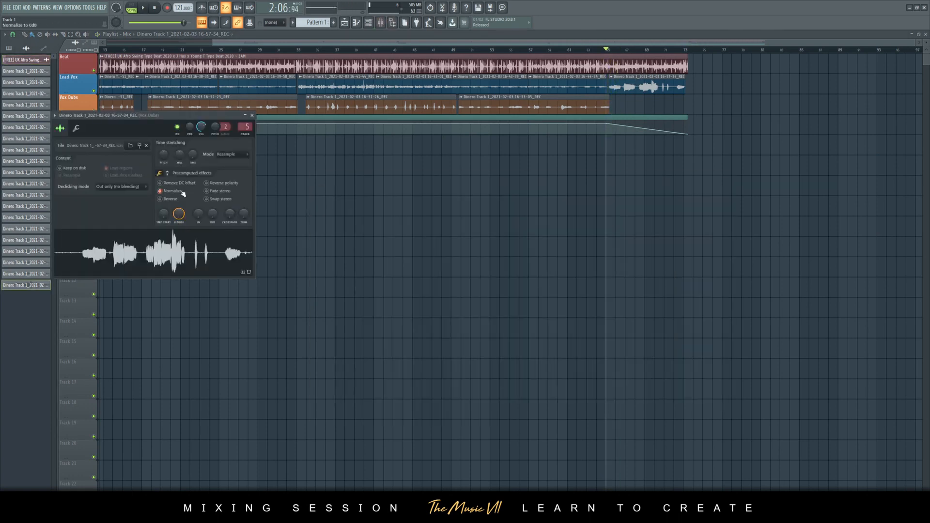
click(183, 192)
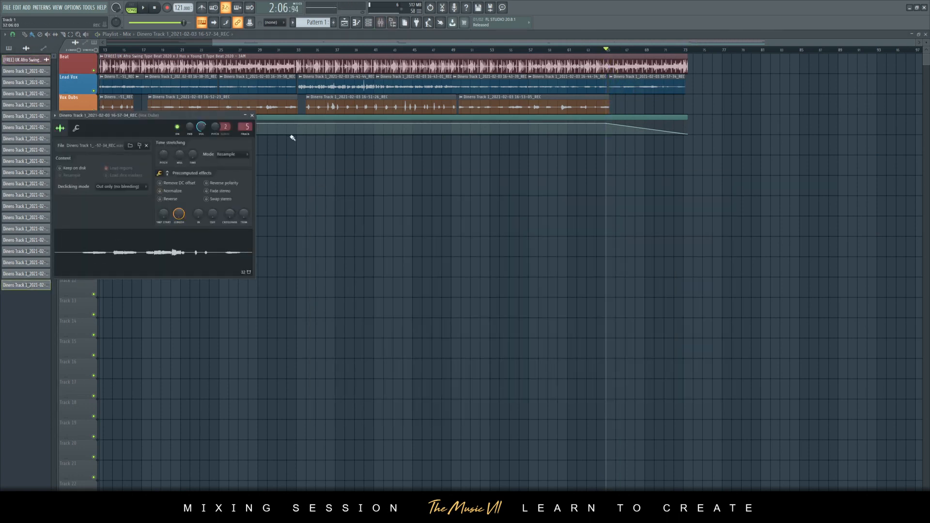
click(251, 117)
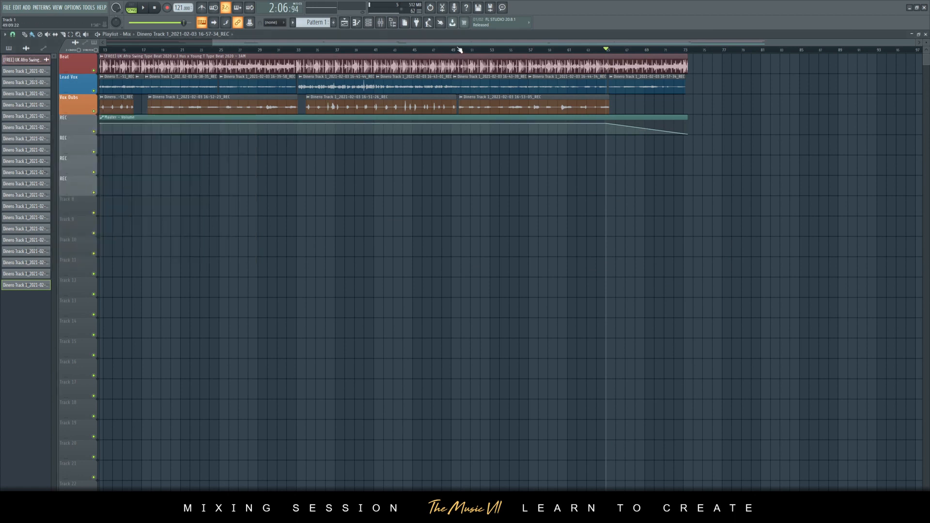
Step: Change the playlist snap setting and check the settings of the Lead Vox clip starting at about bar 17
scroll(457, 50, left, 3)
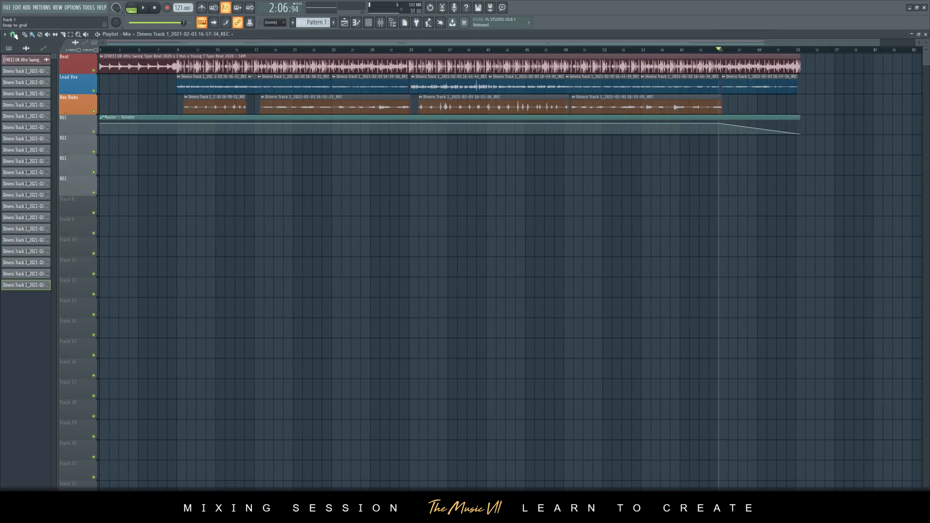
click(17, 34)
click(18, 145)
double_click(300, 83)
click(244, 107)
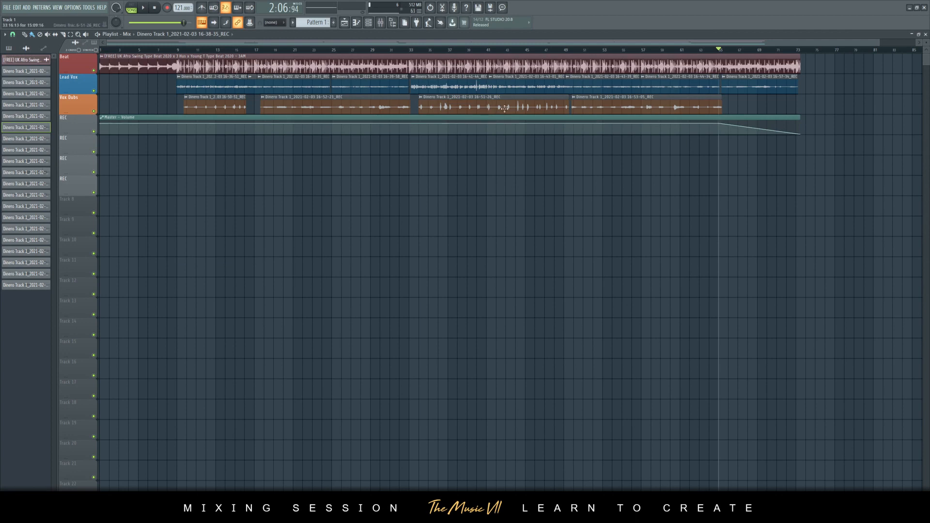
scroll(492, 116, down, 1)
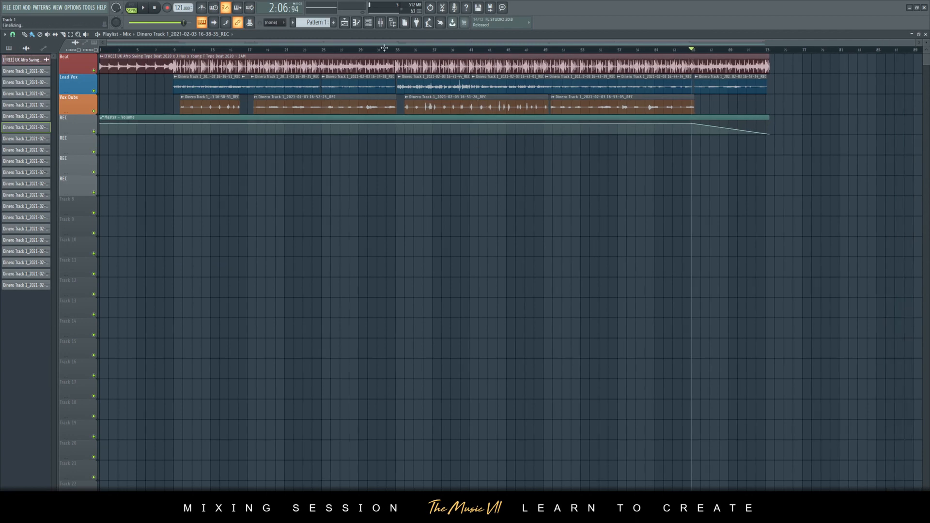
click(385, 23)
click(385, 23)
Step: Try normalizing the Lead Vox clip that starts at about bar 17, and turn Normalize off again
double_click(280, 84)
click(155, 180)
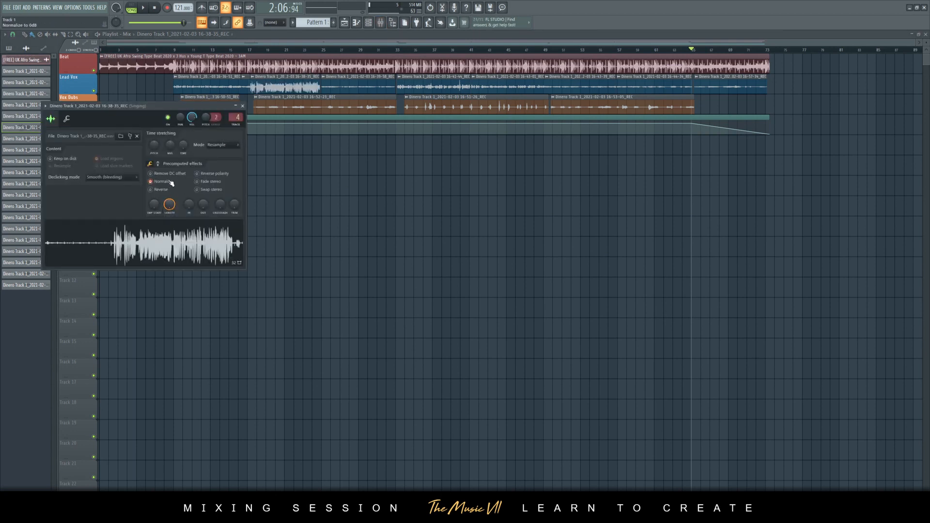
click(159, 181)
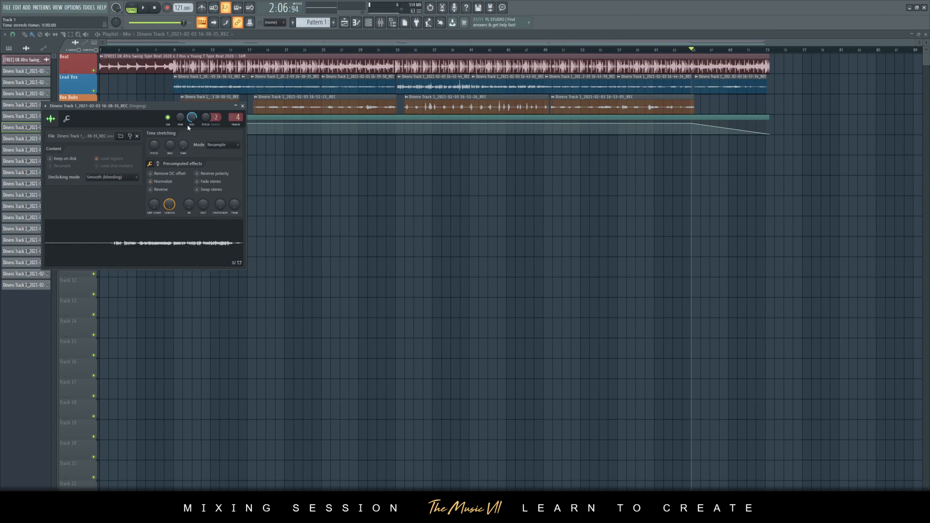
Step: Reset the clip's channel volume to its default of 100% and close the channel settings
right_click(195, 119)
click(209, 119)
right_click(193, 117)
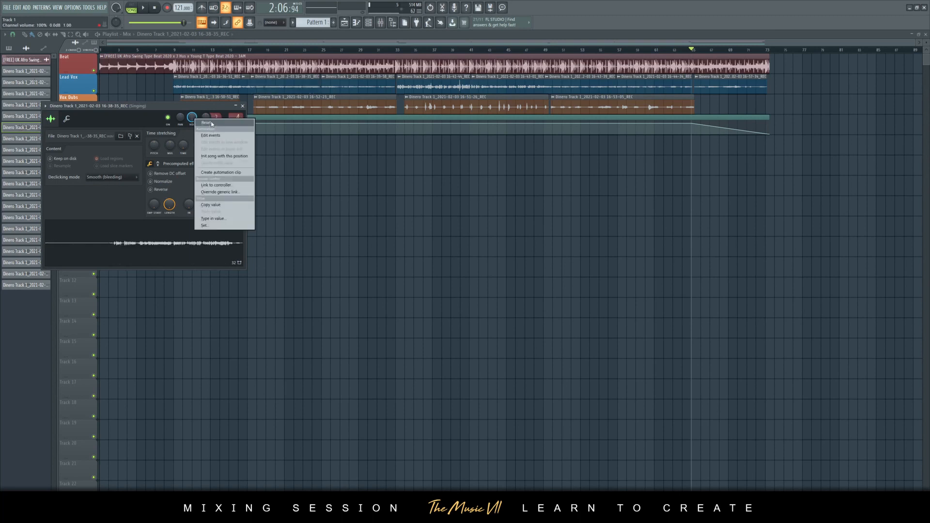
click(210, 122)
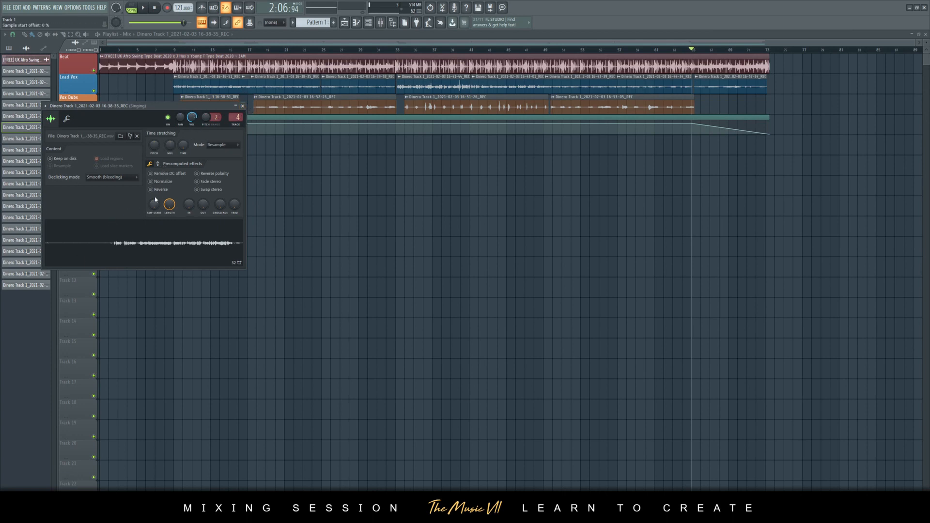
click(242, 106)
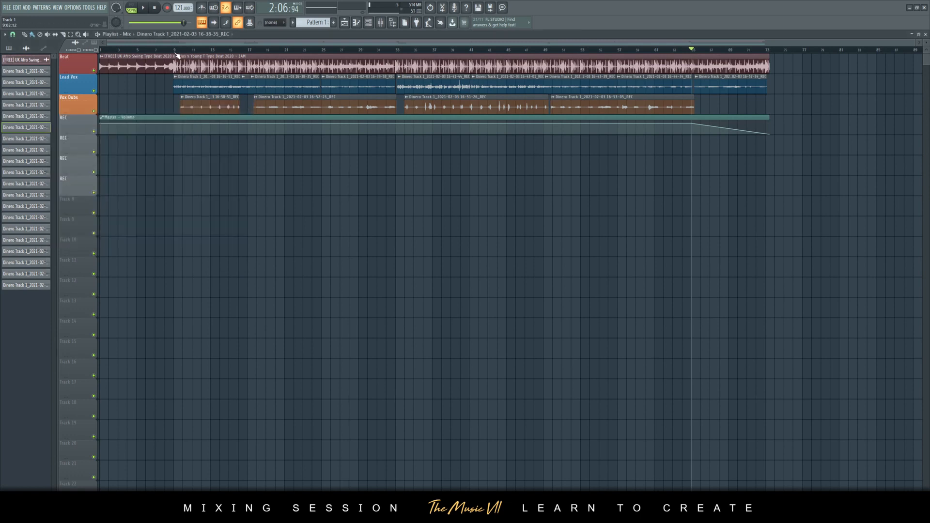
Step: Solo the Lead Vox track in the mixer and play from bar 9 to check its level
click(173, 50)
click(380, 22)
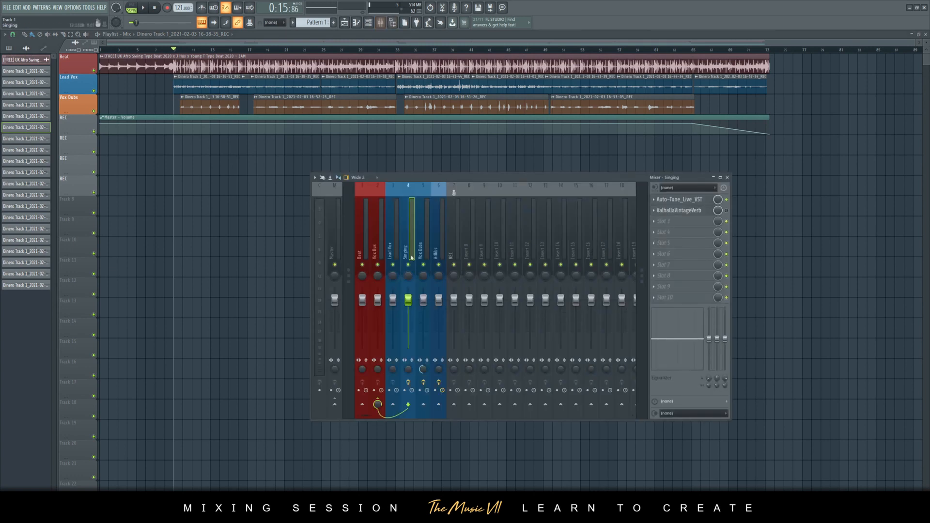
click(396, 252)
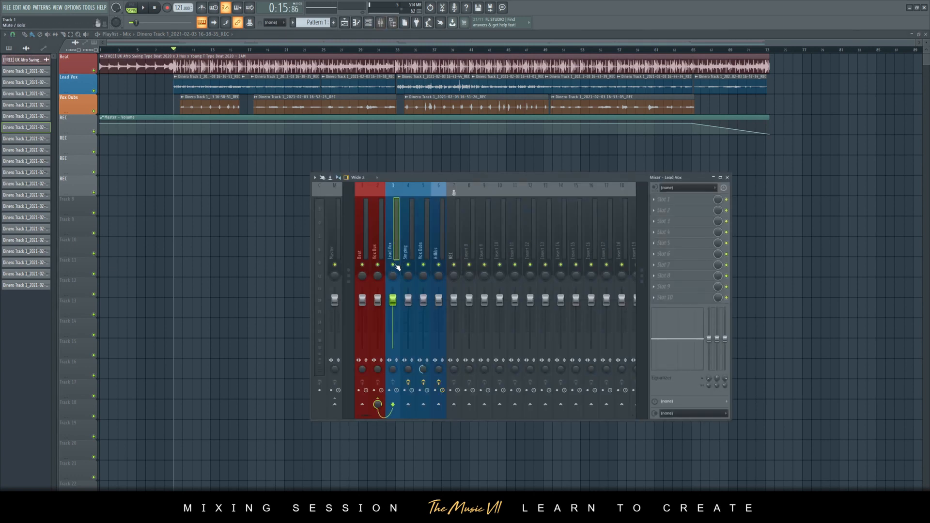
key(space)
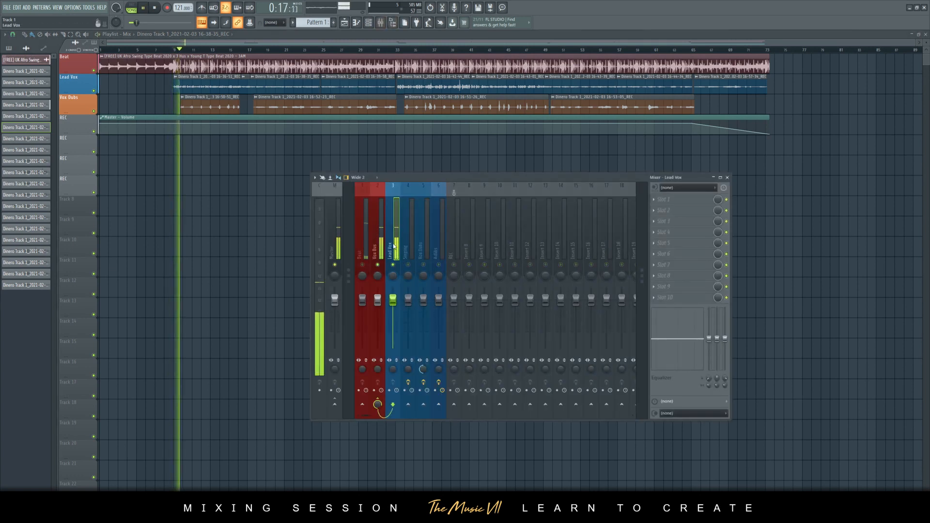
key(space)
Step: Enable the REC mixer track alongside the soloed Lead Vox and compare the two tracks
click(457, 262)
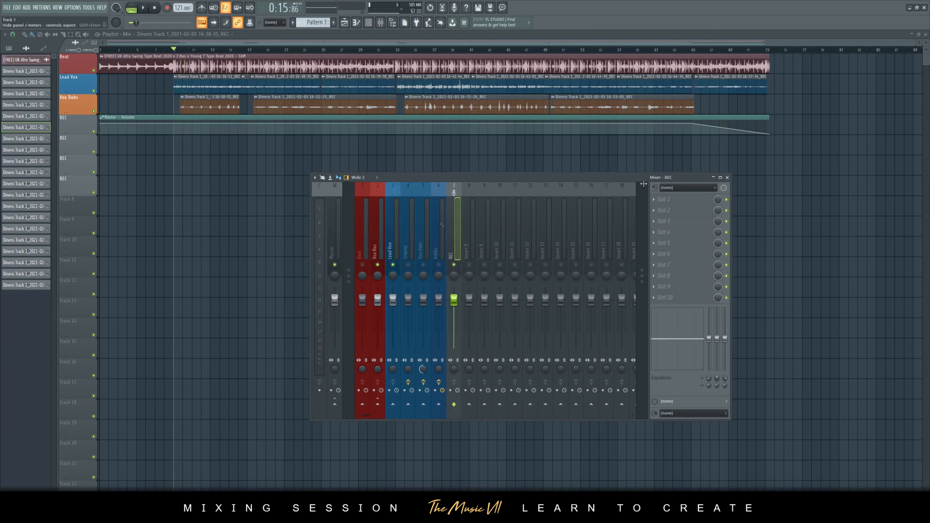
click(398, 220)
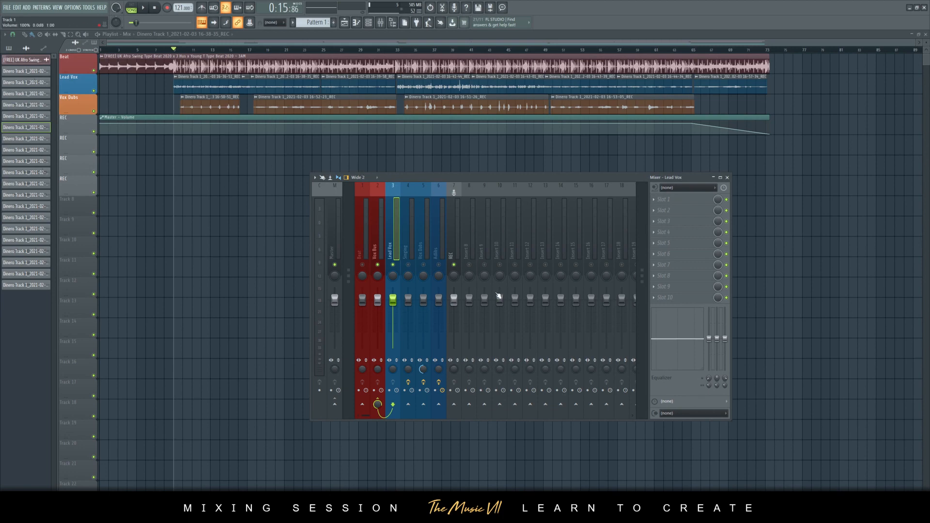
click(452, 230)
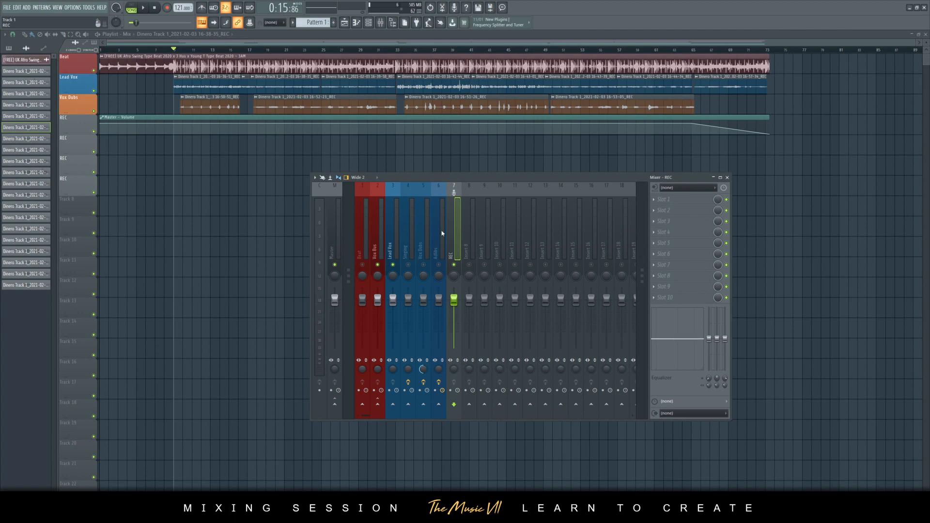
click(396, 241)
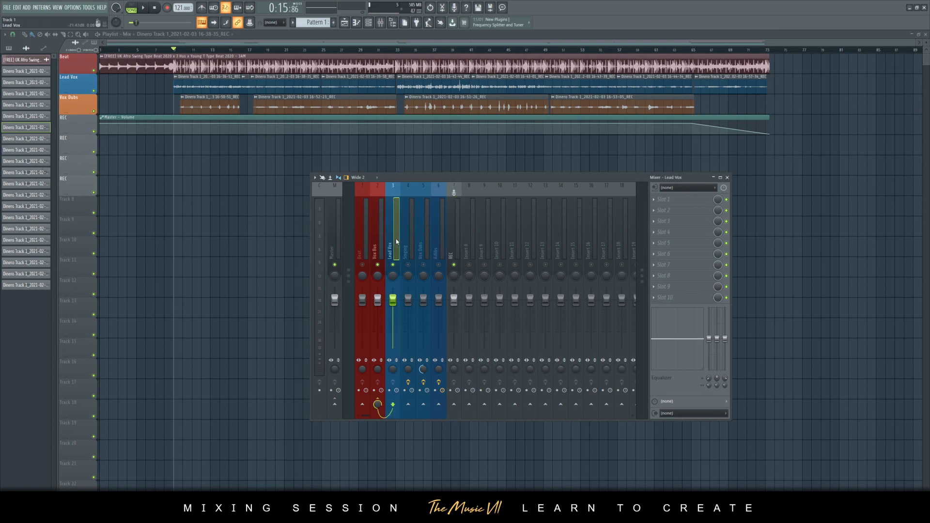
click(459, 244)
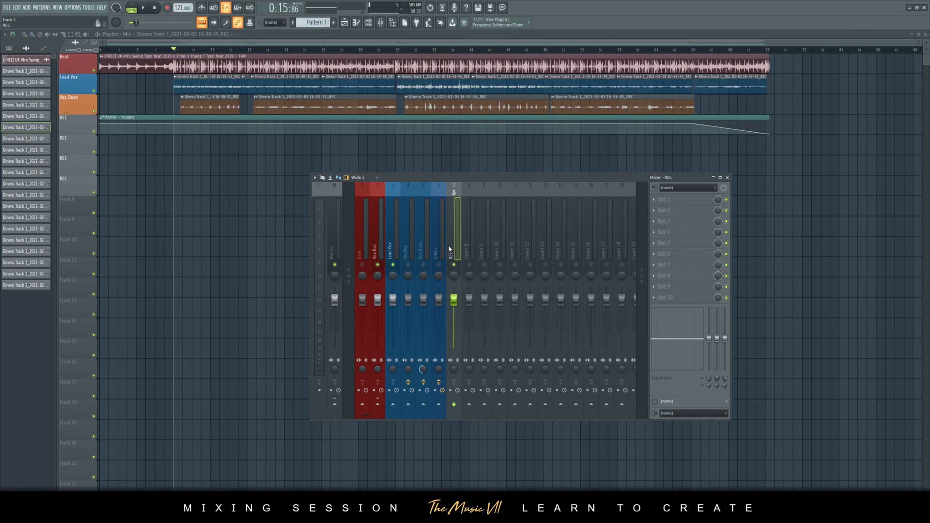
Step: Compare the Lead Vox and REC mixer tracks and play the song from about bar 17 while viewing the mixer levels
click(397, 243)
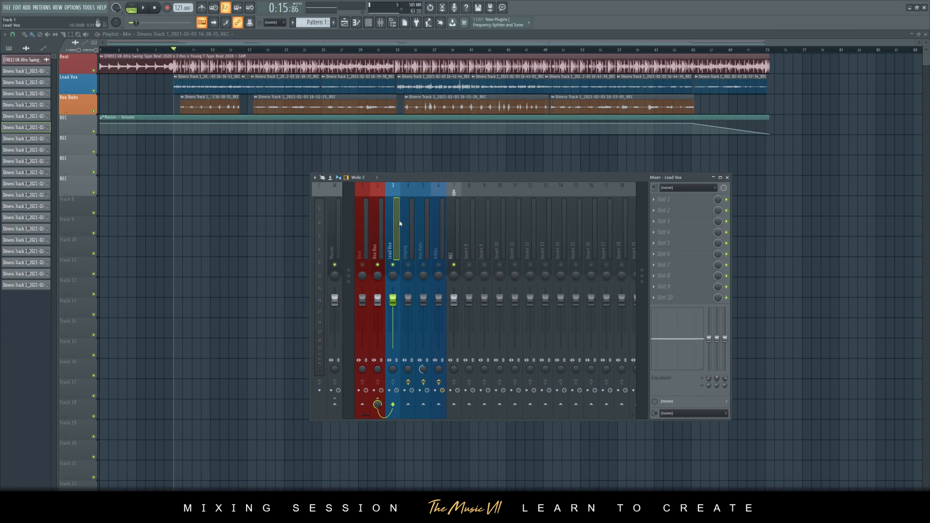
click(454, 233)
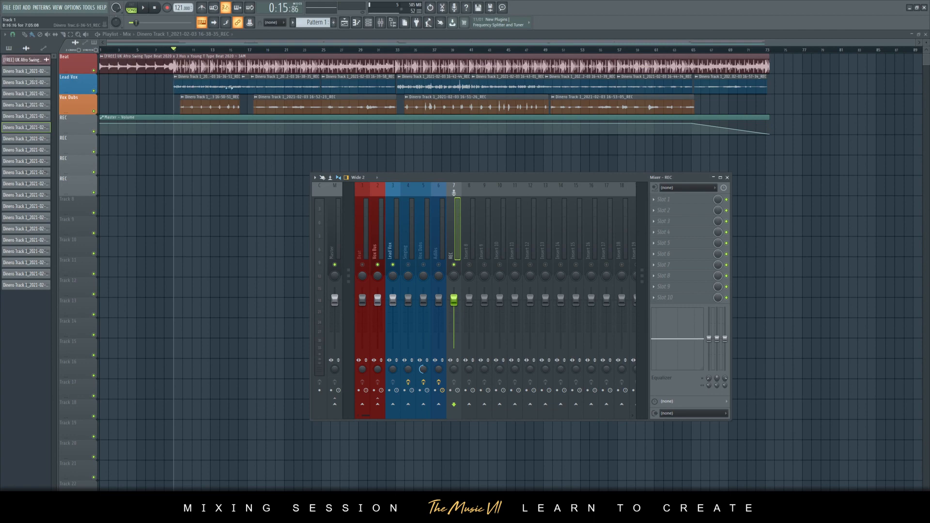
key(space)
click(395, 235)
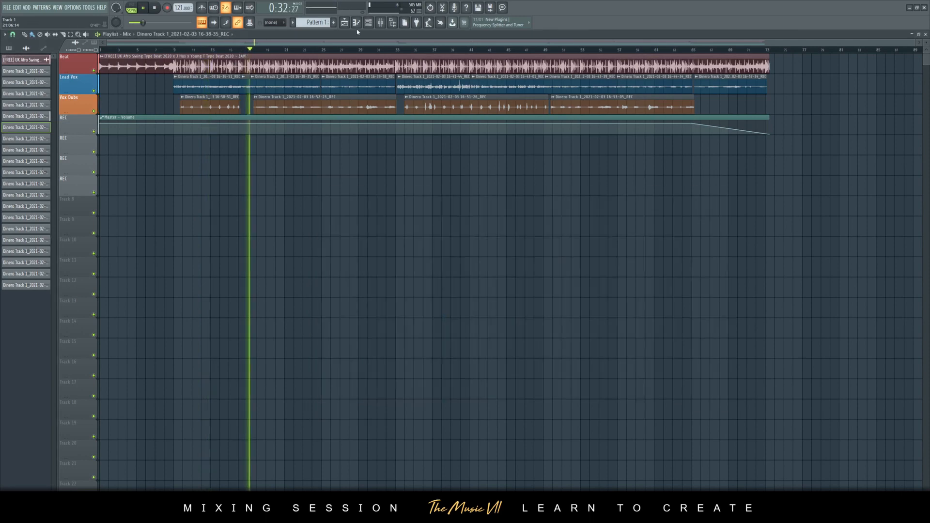
click(380, 22)
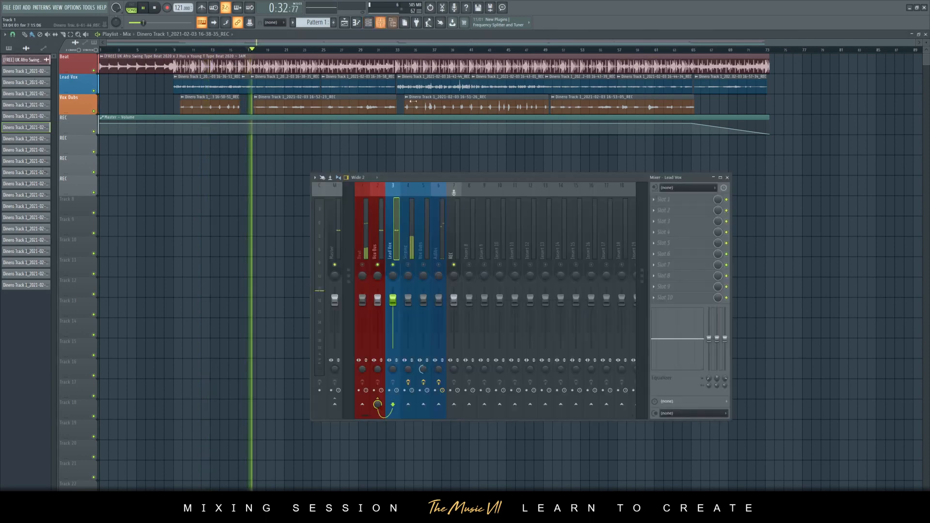
key(space)
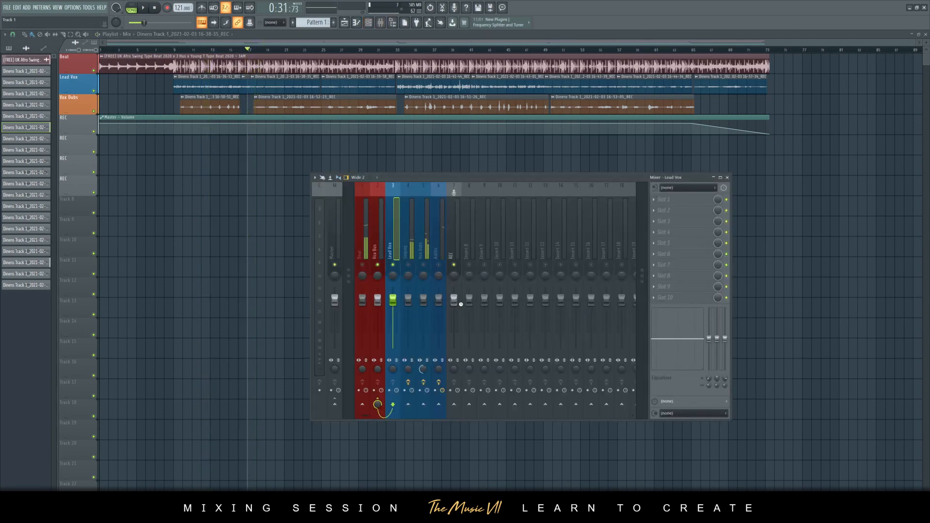
right_click(397, 184)
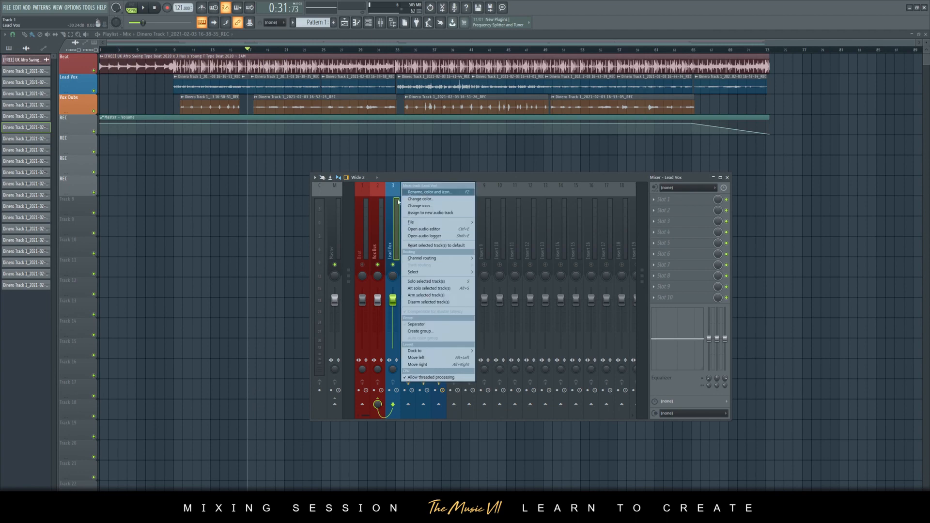
click(395, 209)
right_click(395, 209)
click(407, 191)
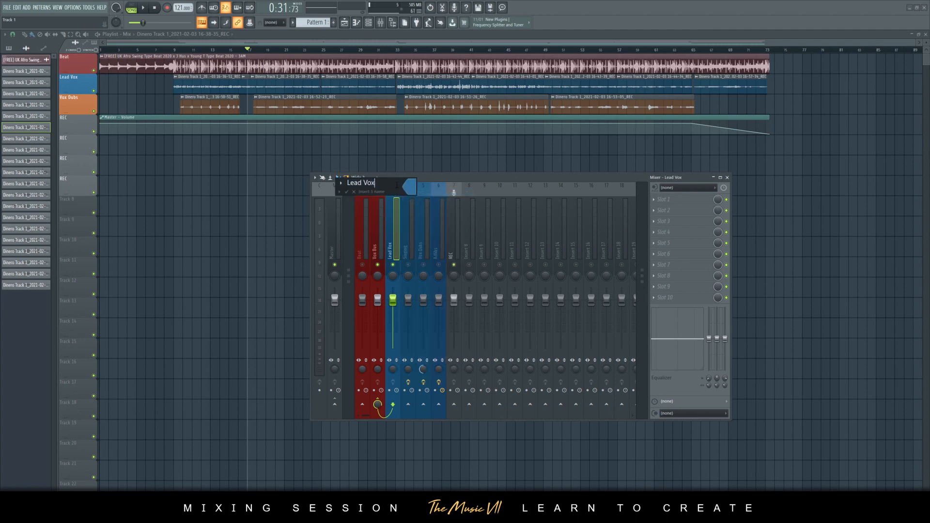
click(347, 192)
Step: Enable the Singing mixer track alongside Lead Vox and play from about bar 17 to check its level
click(408, 252)
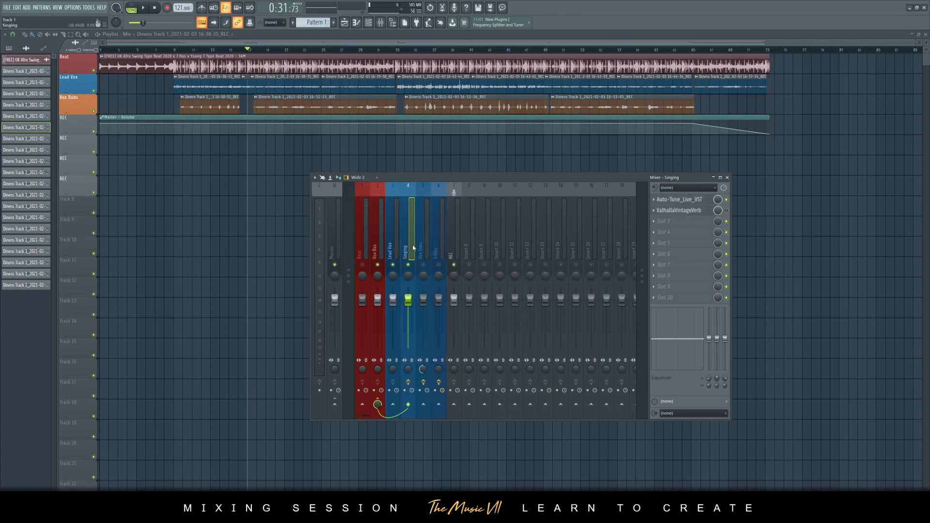
key(space)
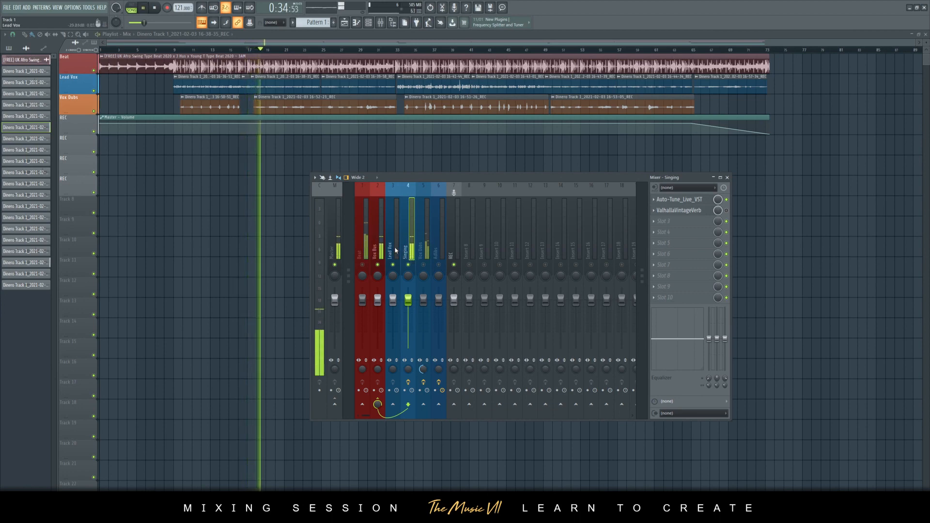
key(space)
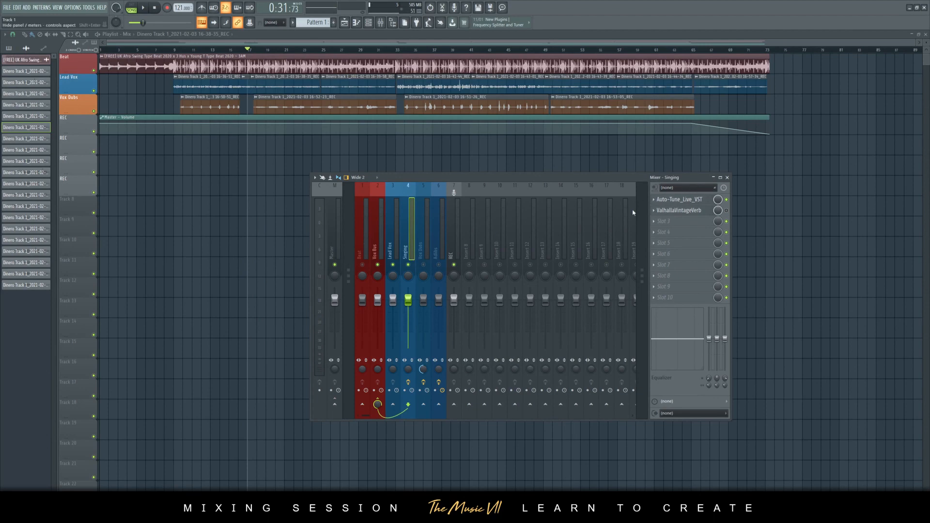
Step: Open Auto-Tune Live on the Singing track, review its Key and Scale settings beside the mixer, and close it
click(677, 204)
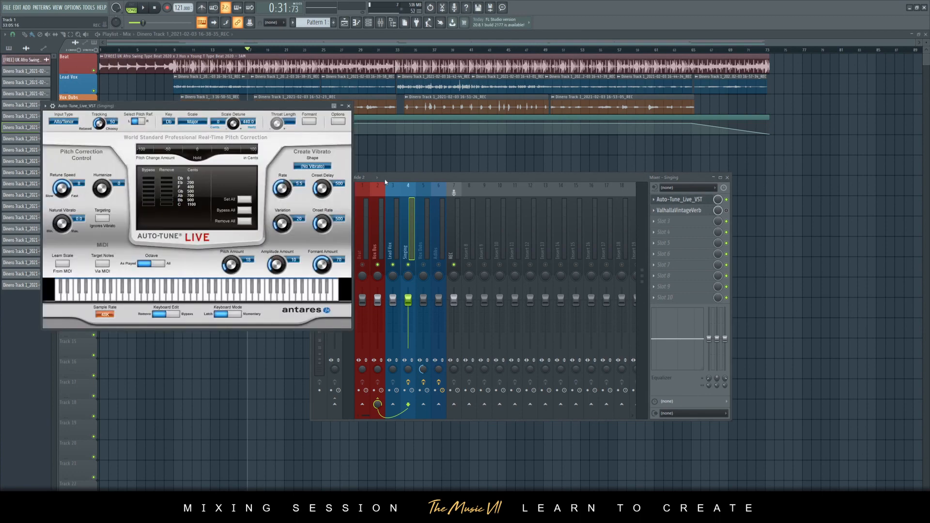
drag(385, 182, 513, 155)
drag(254, 110, 337, 155)
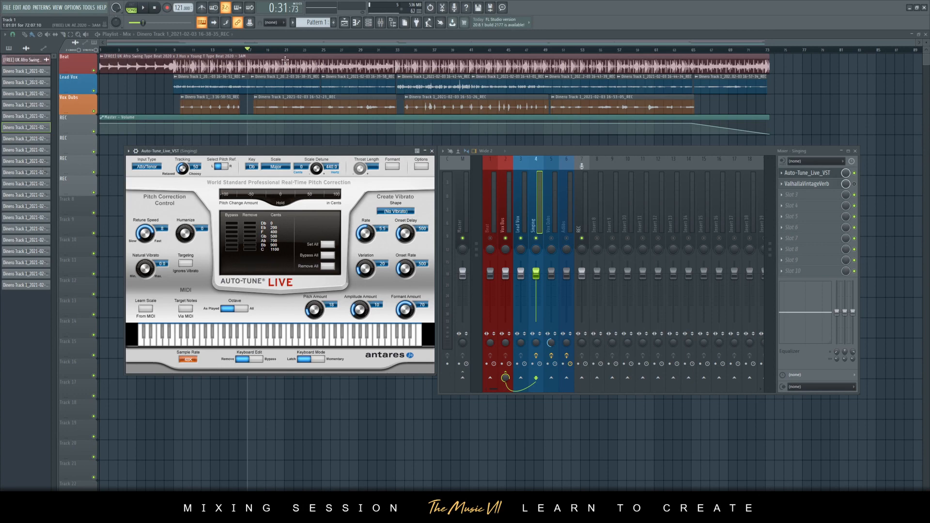
drag(127, 375, 129, 403)
drag(349, 152, 358, 152)
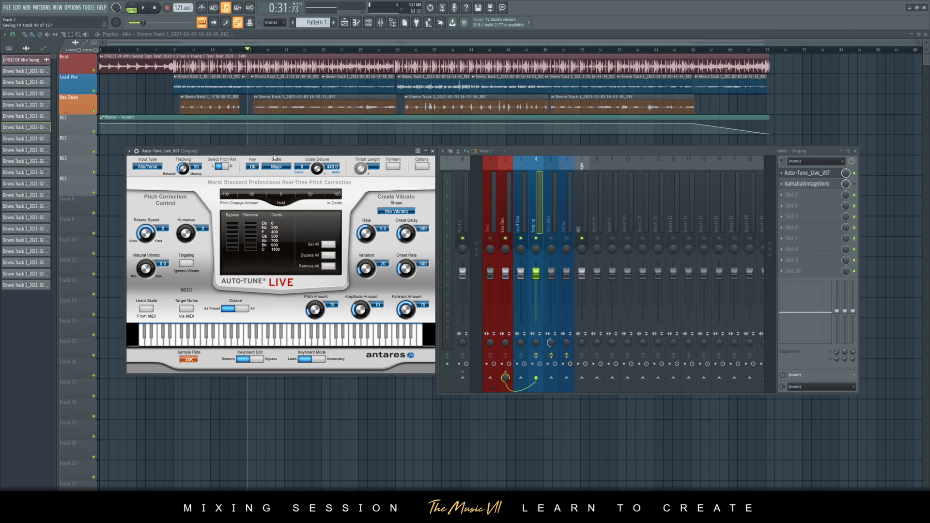
drag(275, 166, 255, 181)
click(433, 151)
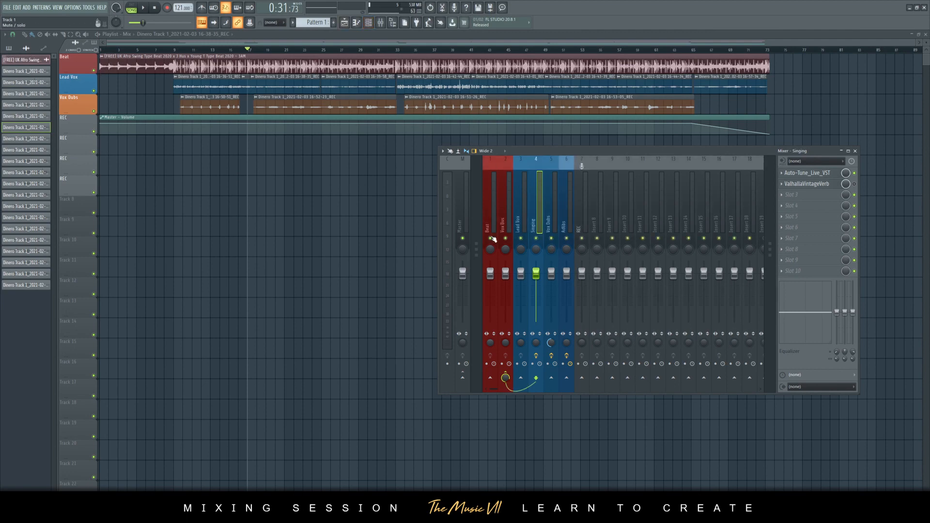
Step: Solo the Beat track in the mixer and listen to it from about bar 17
key(space)
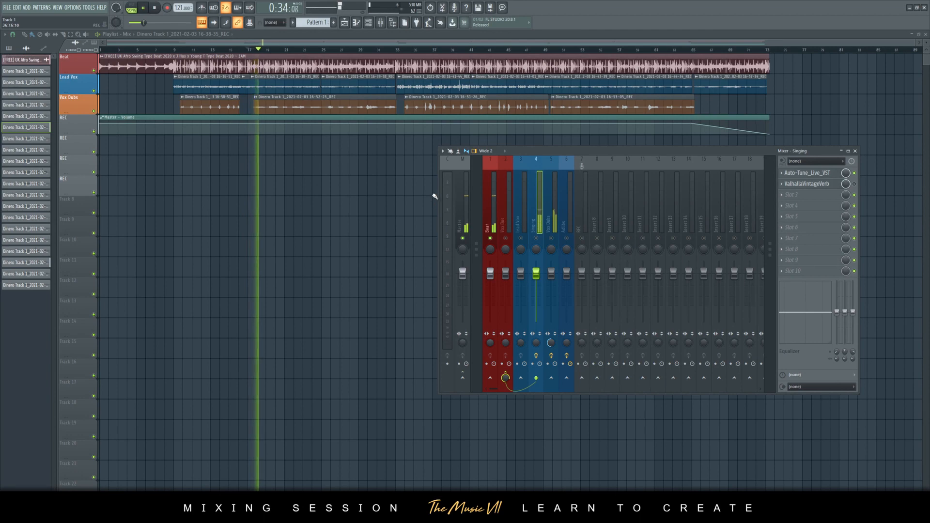
key(space)
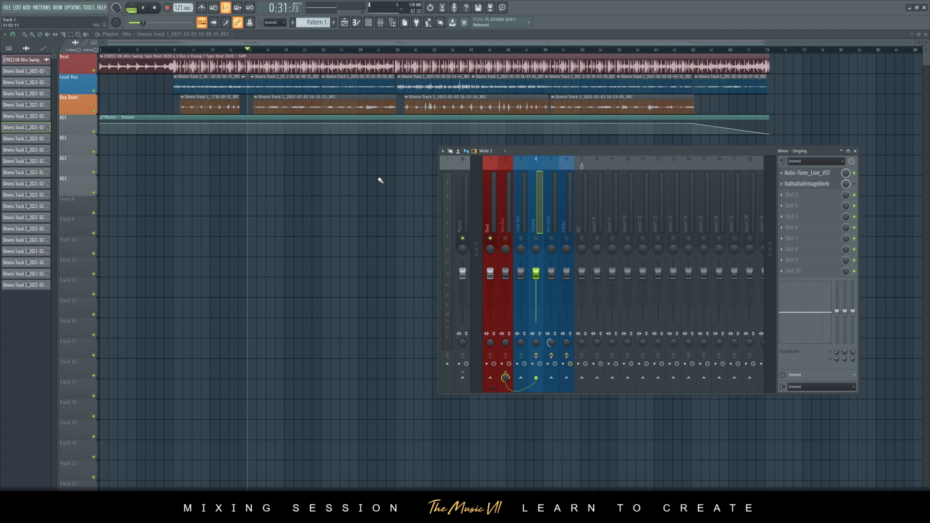
key(space)
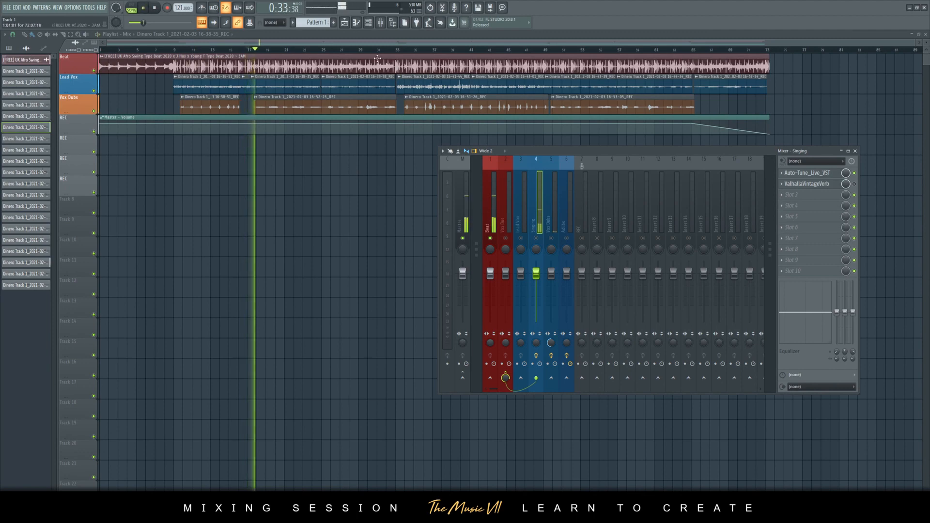
Step: Show the Unsorted channels in the Channel rack and stop playback
click(374, 25)
click(354, 107)
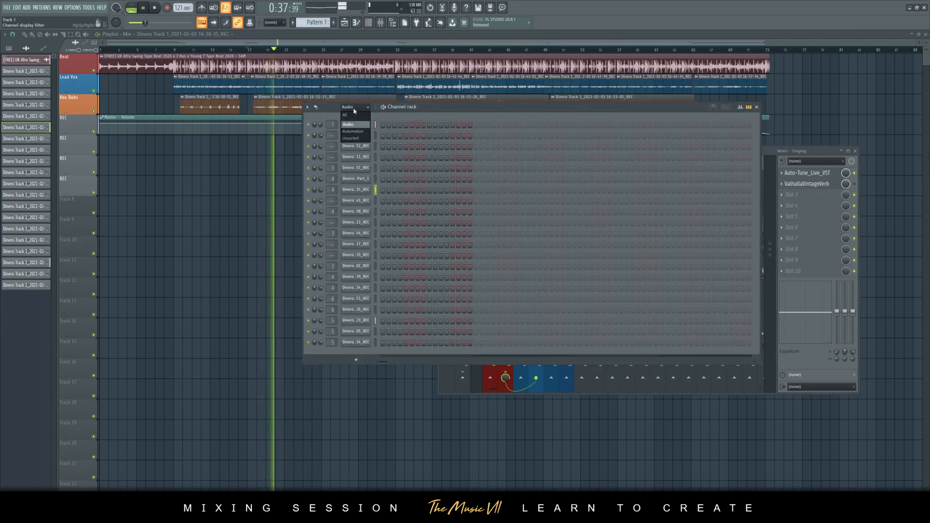
click(361, 109)
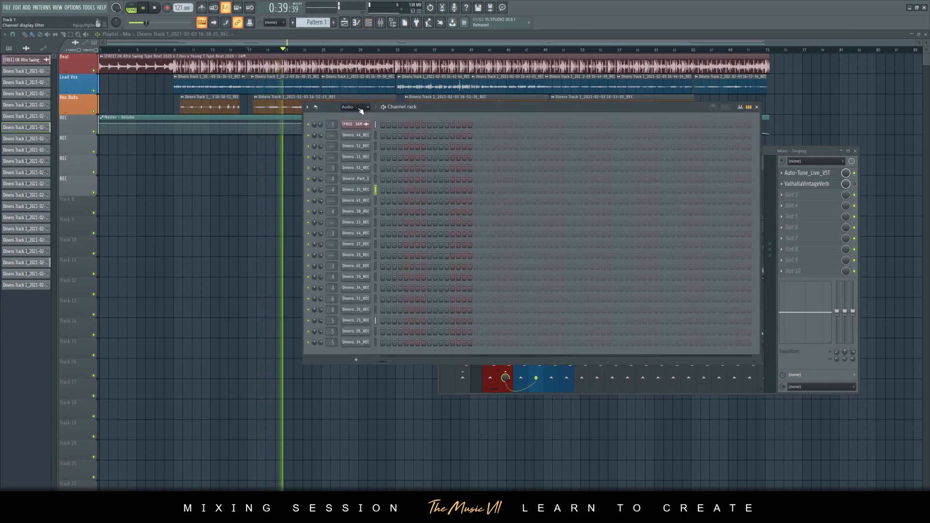
click(361, 109)
click(356, 138)
key(space)
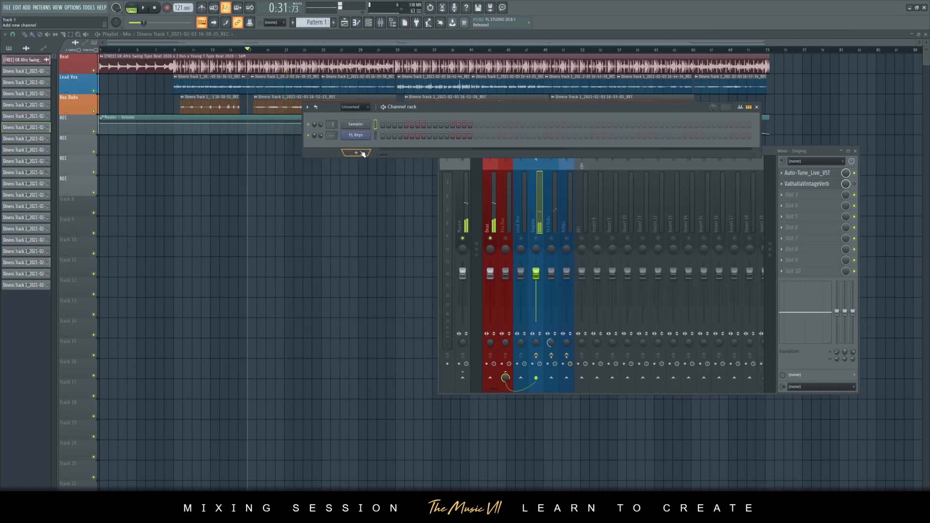
Step: Add a new FL Keys channel and delete the older FL Keys channel
click(359, 154)
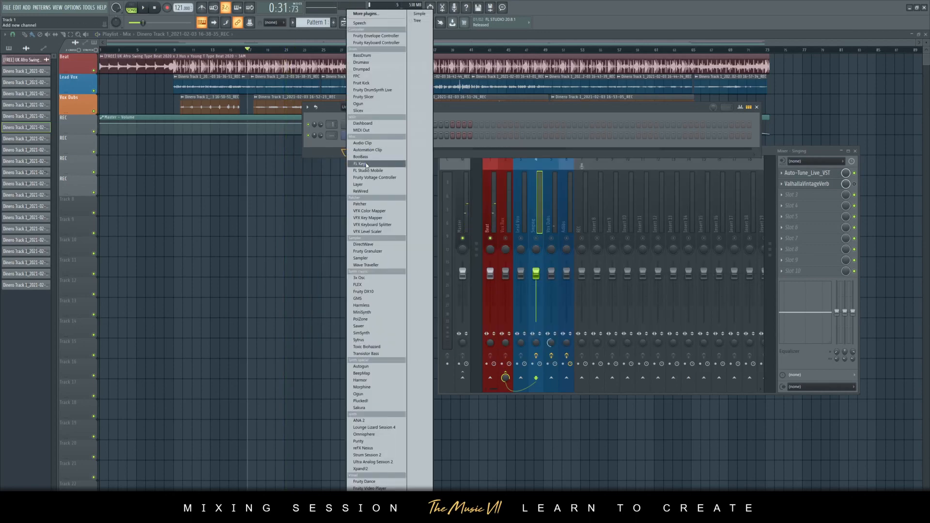
click(367, 165)
right_click(358, 142)
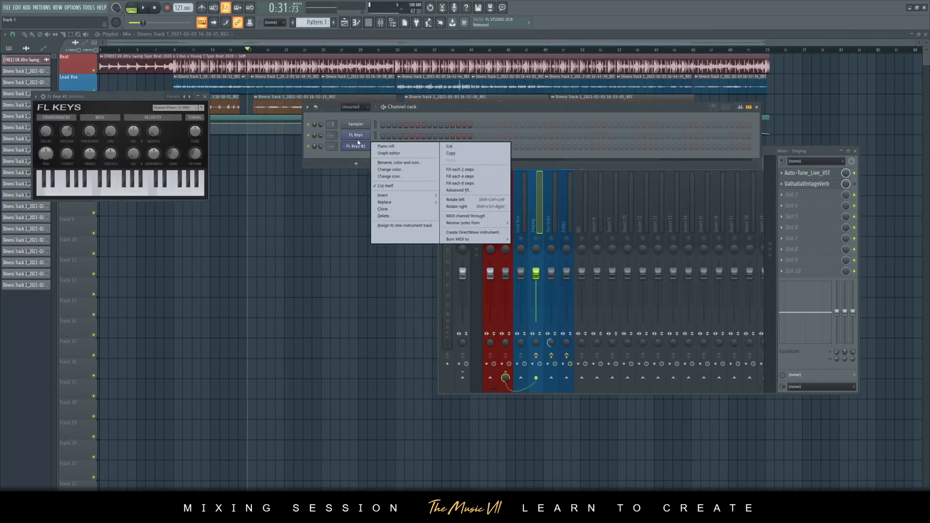
click(383, 216)
click(495, 281)
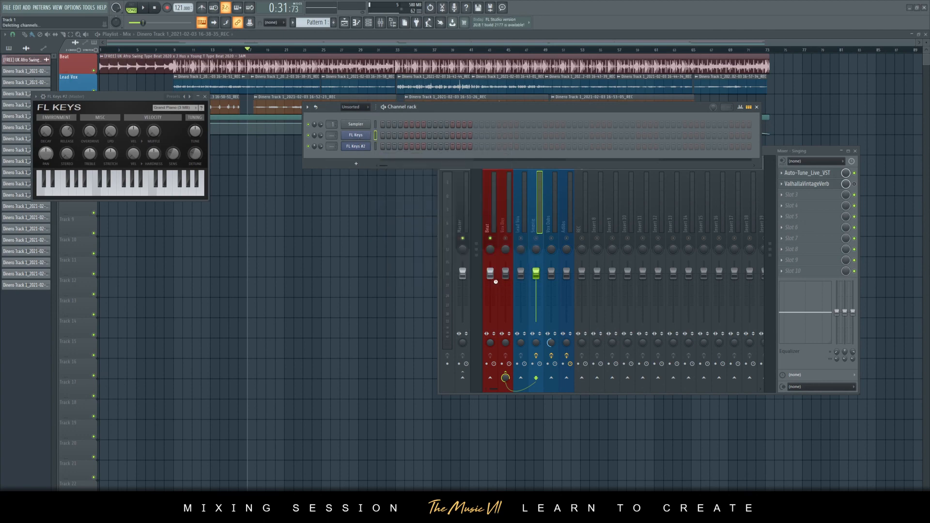
Step: Move the Channel rack and FL Keys windows apart and test a note on FL Keys against the soloed beat
drag(413, 113, 476, 145)
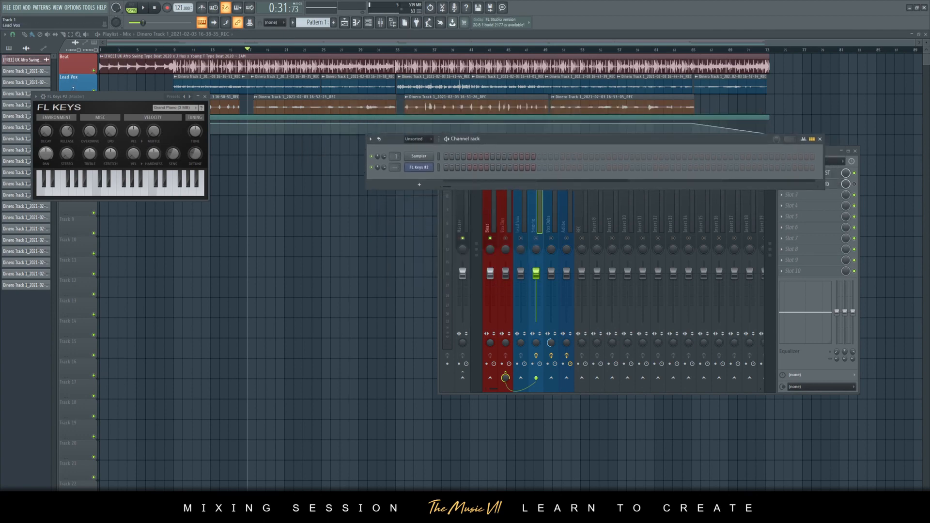
drag(96, 97, 211, 123)
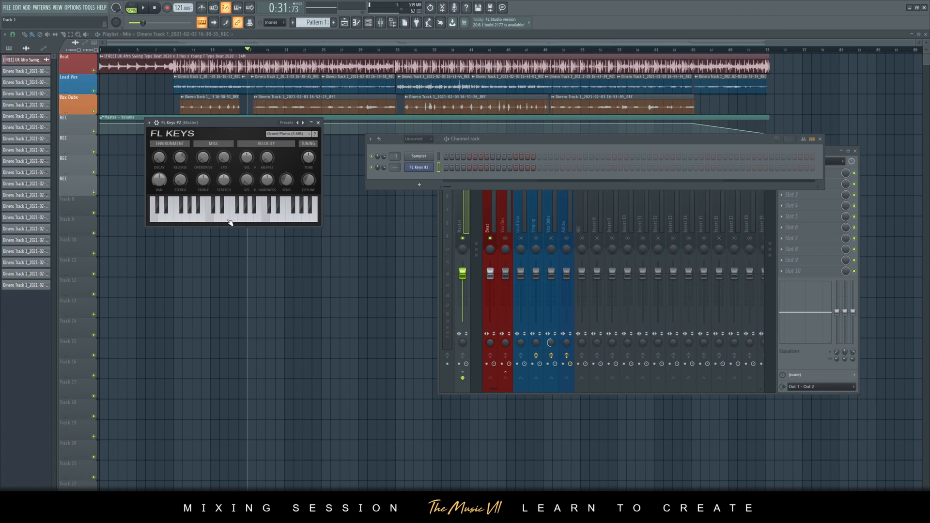
key(space)
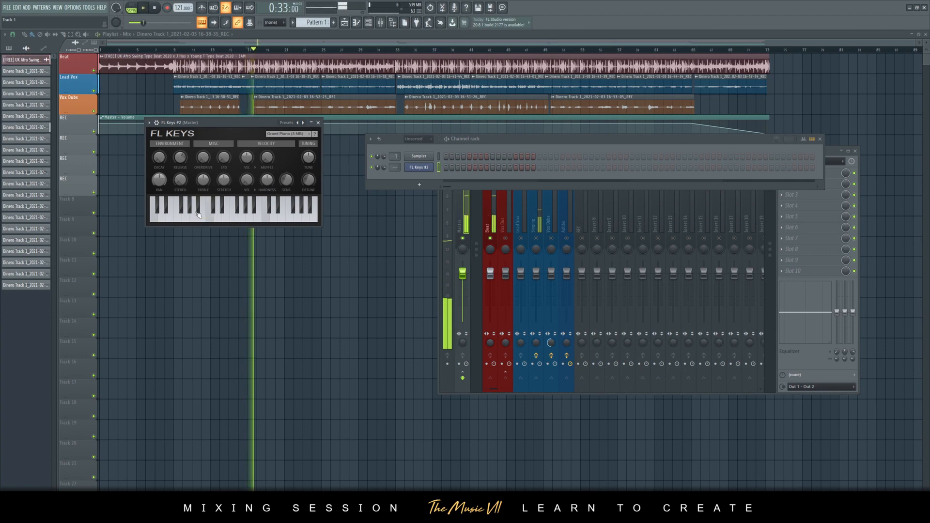
click(203, 213)
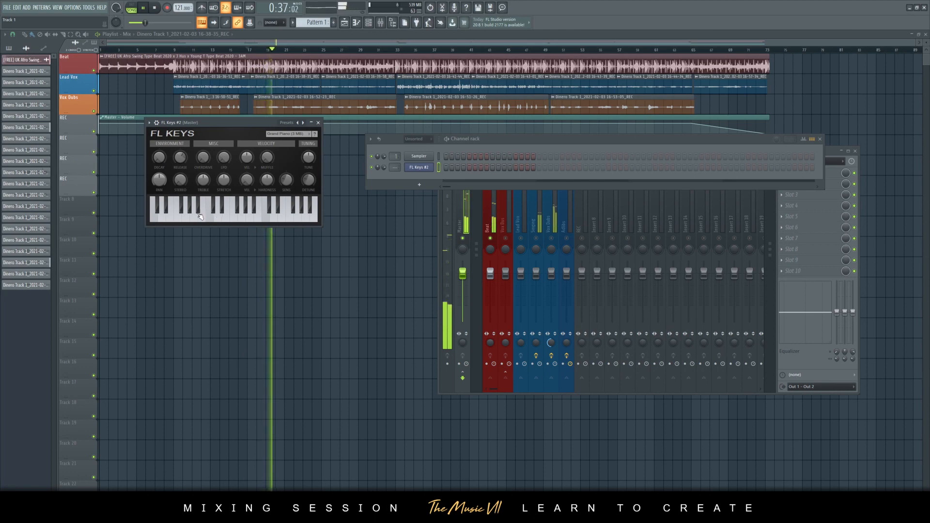
key(space)
click(202, 214)
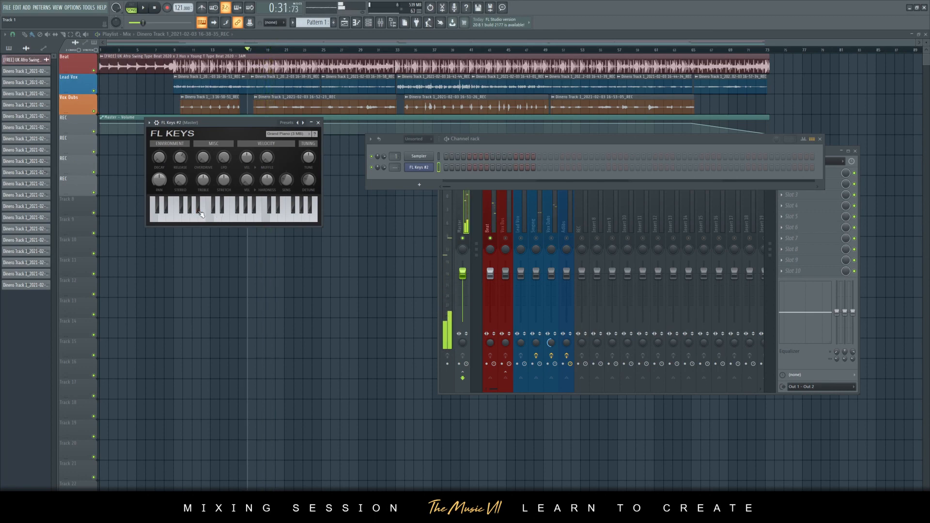
click(199, 208)
click(199, 208)
click(199, 208)
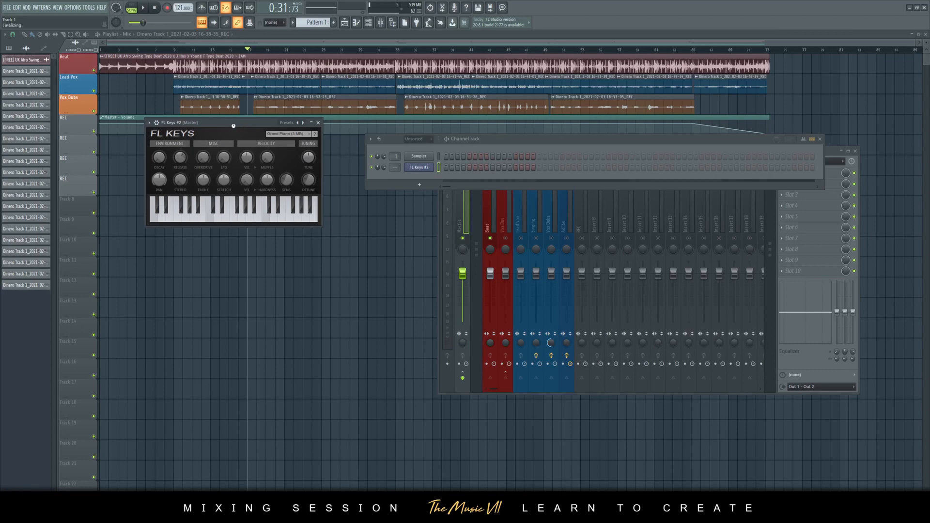
Step: Audition successively higher FL Keys notes against the beat from about bar 17 to work out its key
click(201, 204)
click(202, 207)
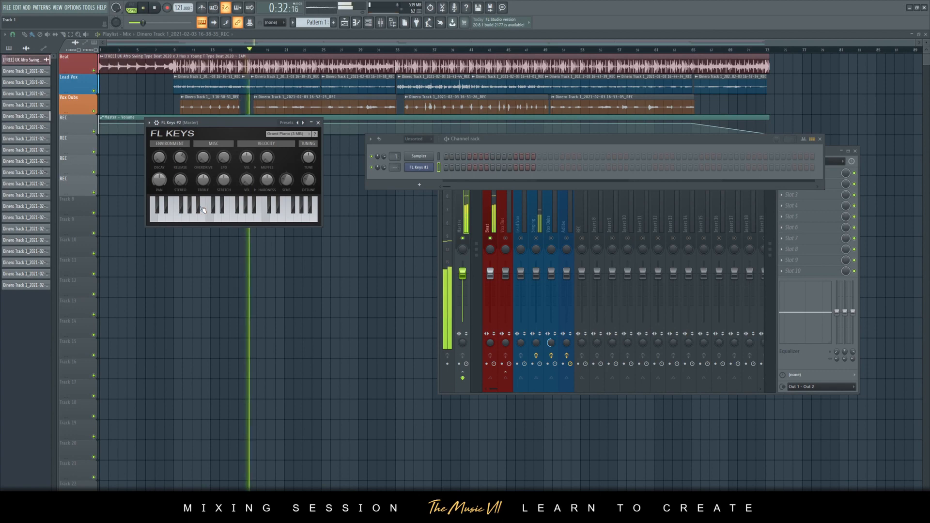
click(209, 209)
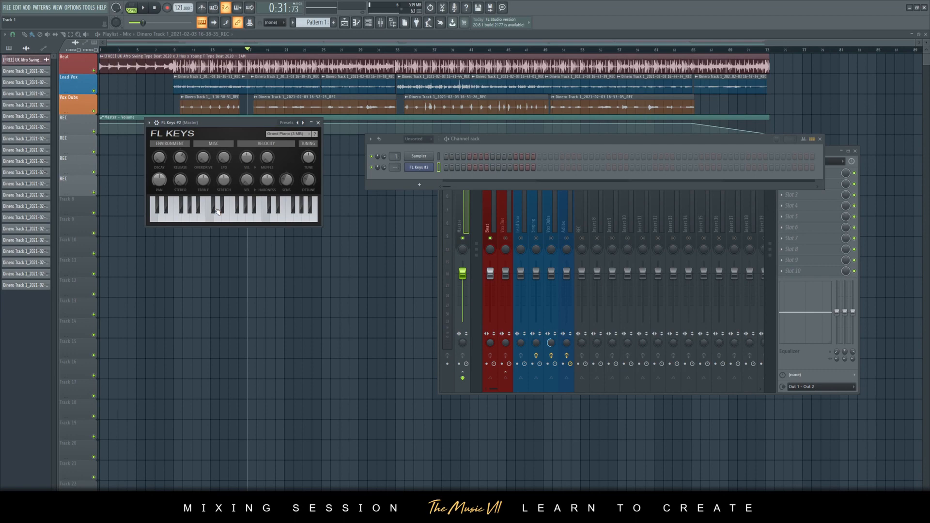
click(216, 208)
click(216, 210)
key(space)
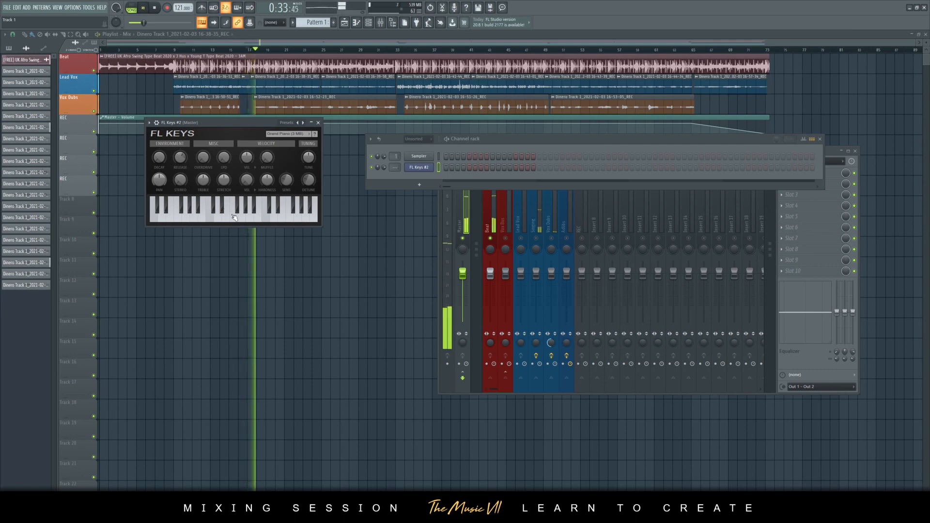
click(259, 212)
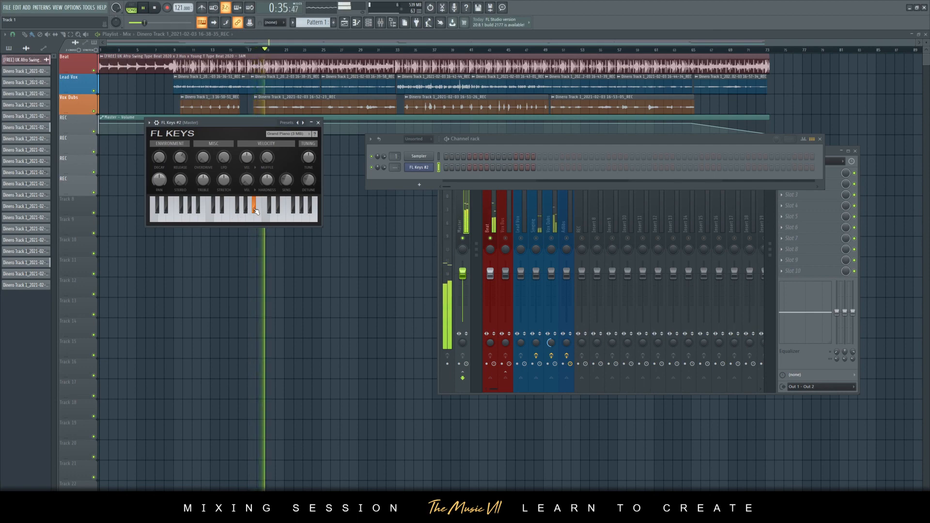
click(271, 211)
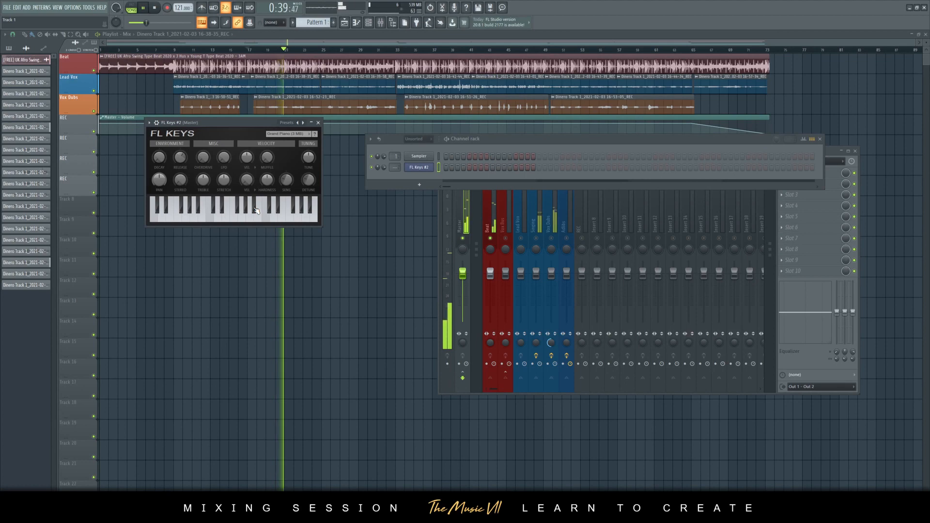
key(space)
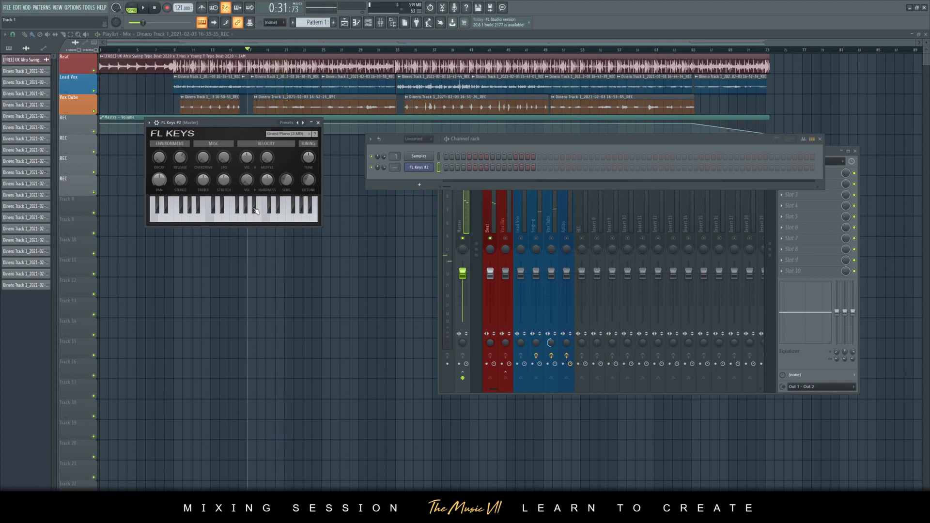
Step: Play FL Keys notes one after another up the keyboard to check the notes of the beat's key
click(254, 213)
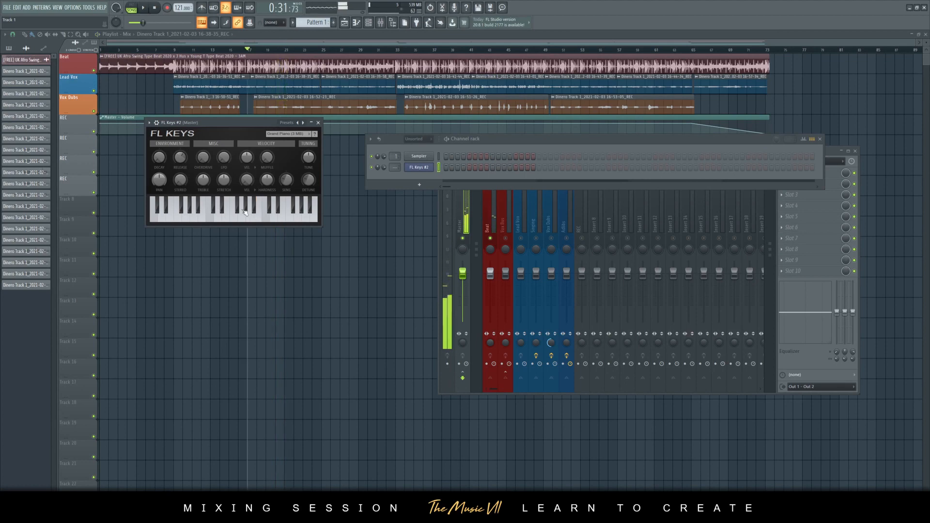
click(200, 210)
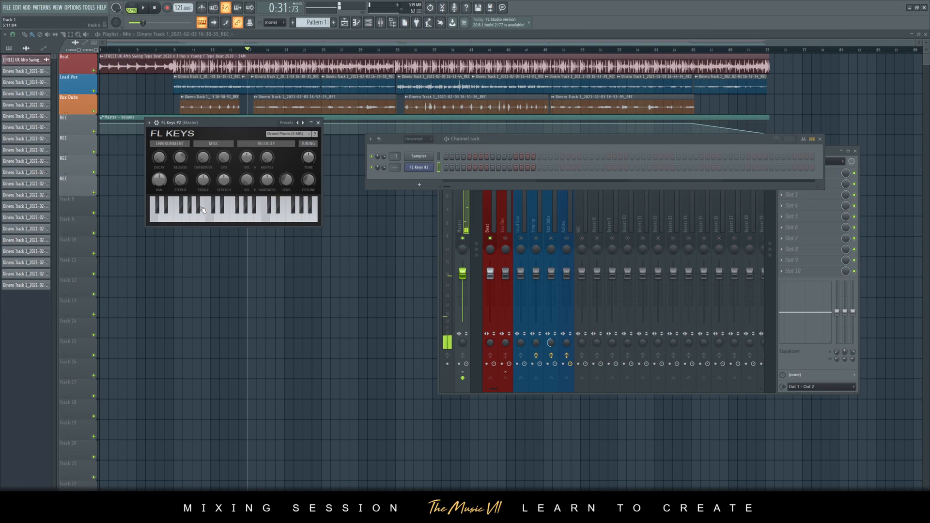
click(212, 219)
click(218, 212)
click(231, 212)
click(240, 213)
click(247, 212)
click(255, 212)
Step: Open Auto-Tune Live on the Singing mixer track and close the FL Keys window
click(535, 223)
click(519, 222)
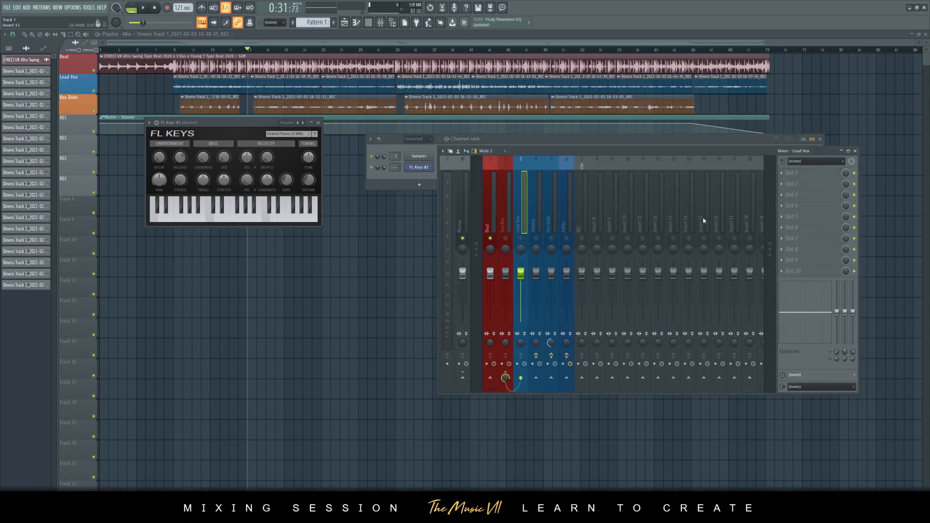
click(538, 225)
click(809, 173)
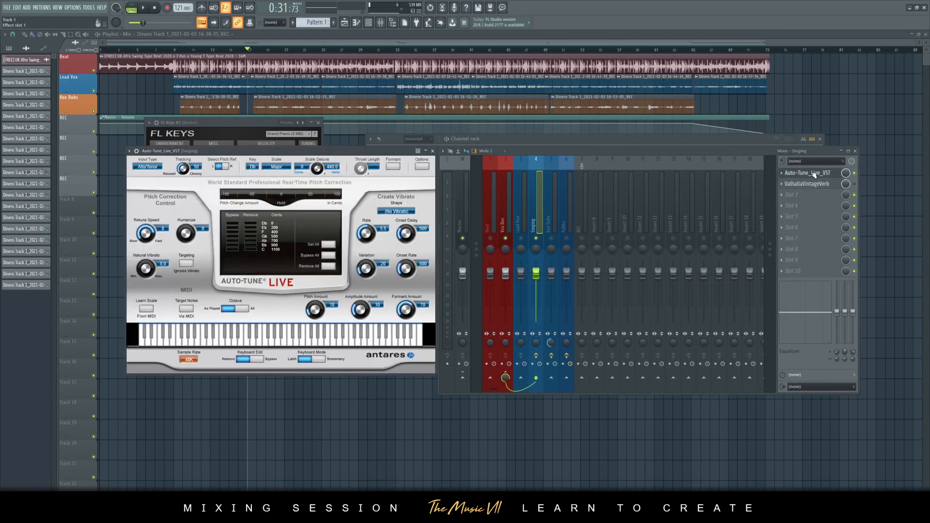
click(316, 122)
key(space)
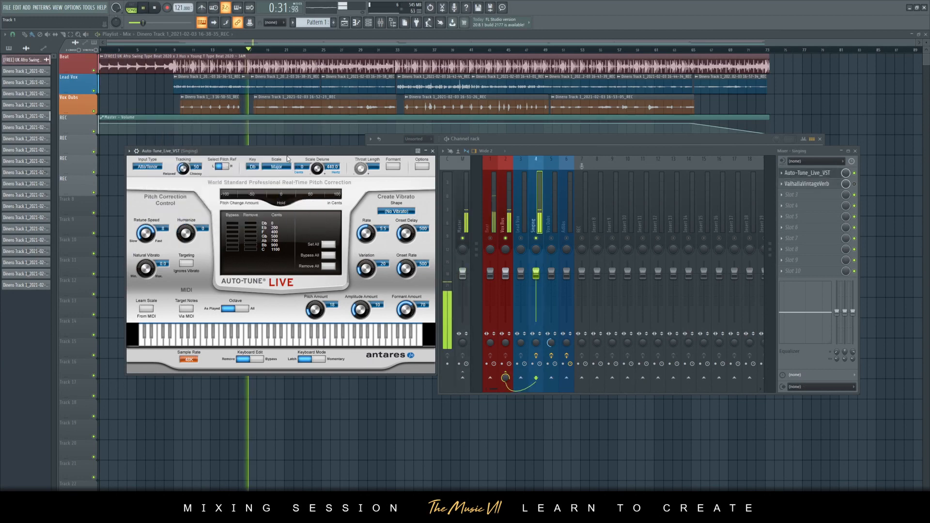
key(space)
Step: Set the Singing track's Auto-Tune Live key to Bb and its scale to Minor
click(256, 169)
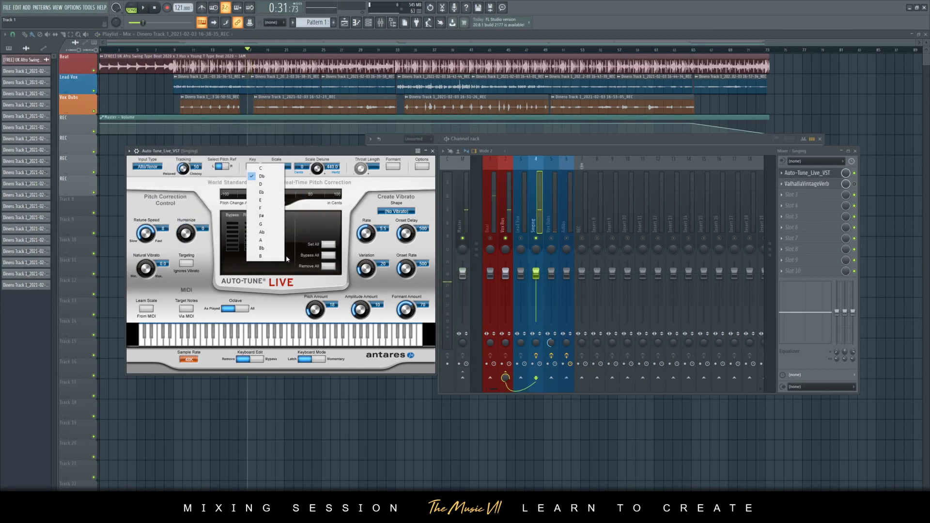
click(261, 248)
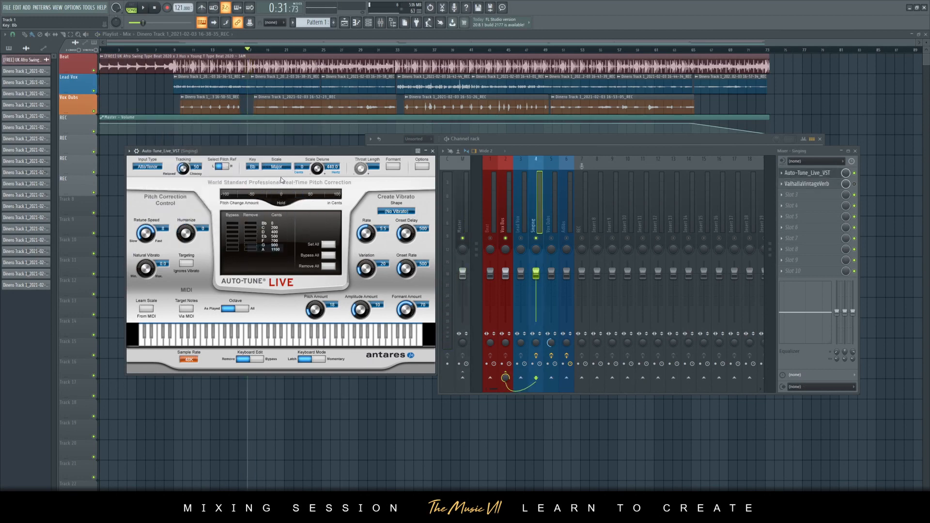
click(284, 168)
click(281, 176)
Step: Play the Singing vocal from about bar 16 with Auto-Tune Live open and check the plugin's Input Type options
click(239, 50)
key(space)
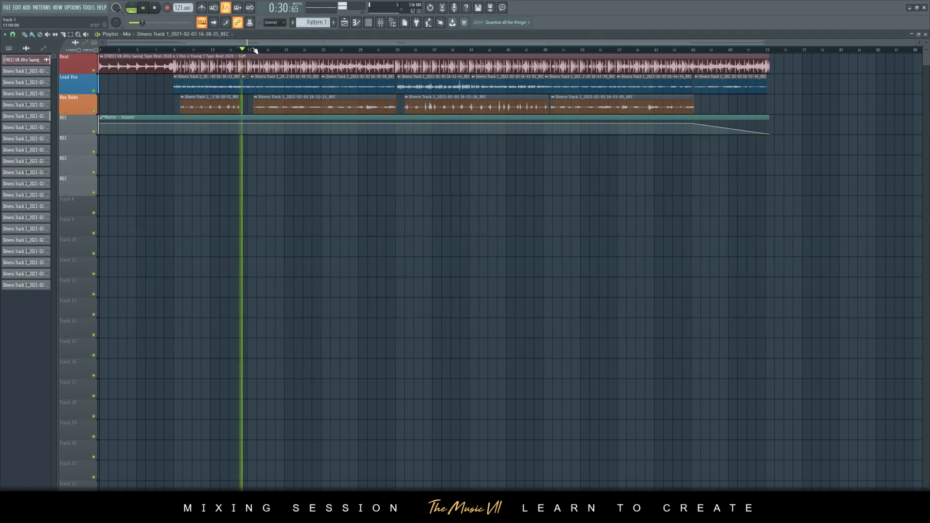
key(F9)
click(807, 173)
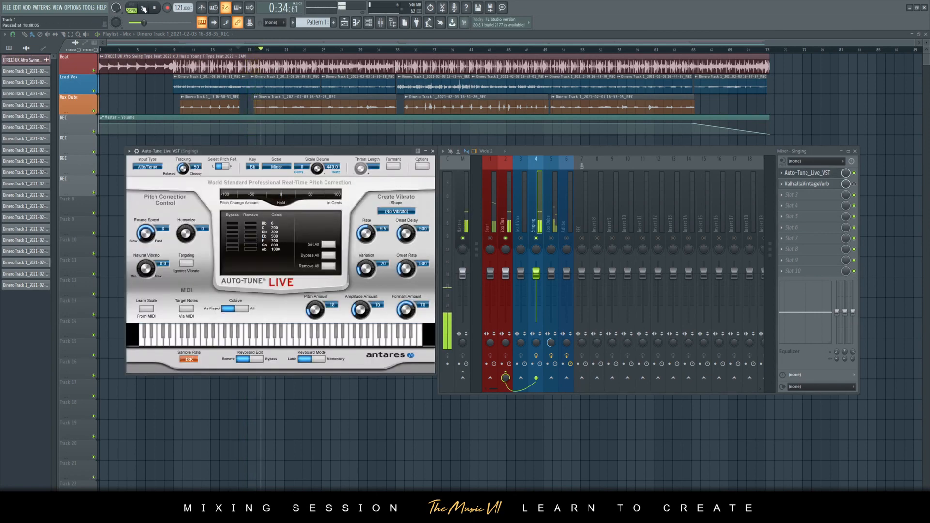
click(143, 8)
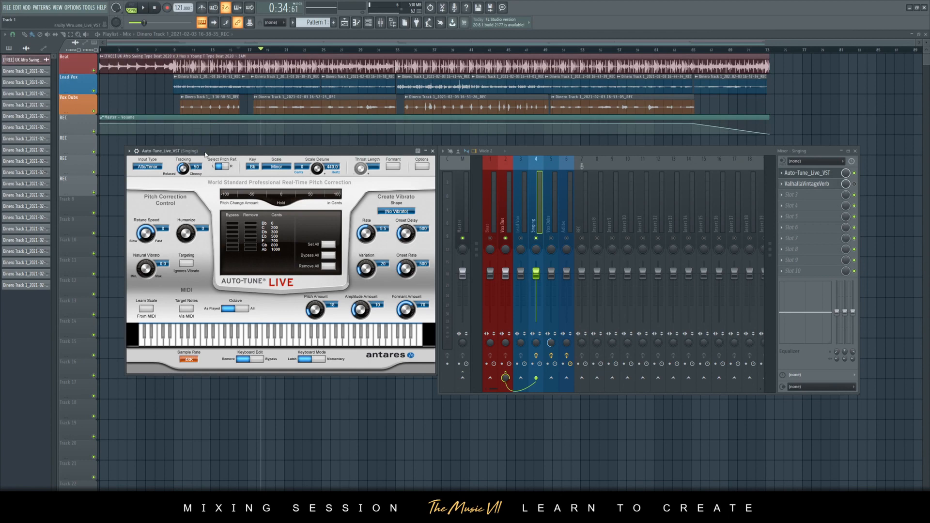
click(158, 167)
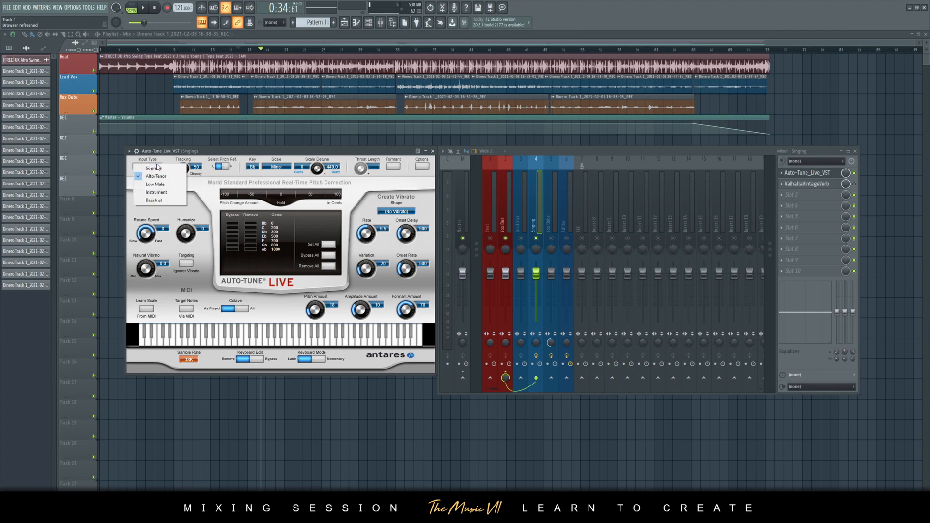
click(150, 173)
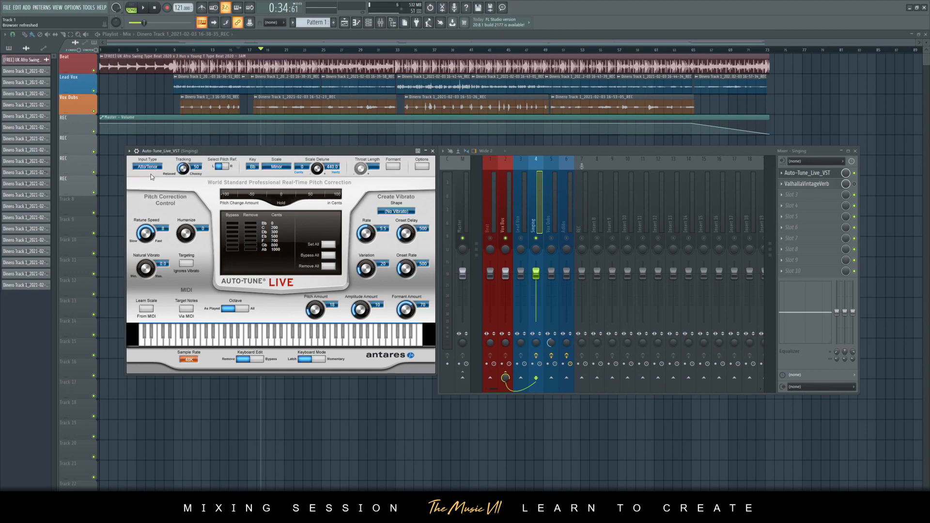
Step: Open the FL Keys piano roll and examine the full keyboard range from the lowest to the highest octave
click(369, 23)
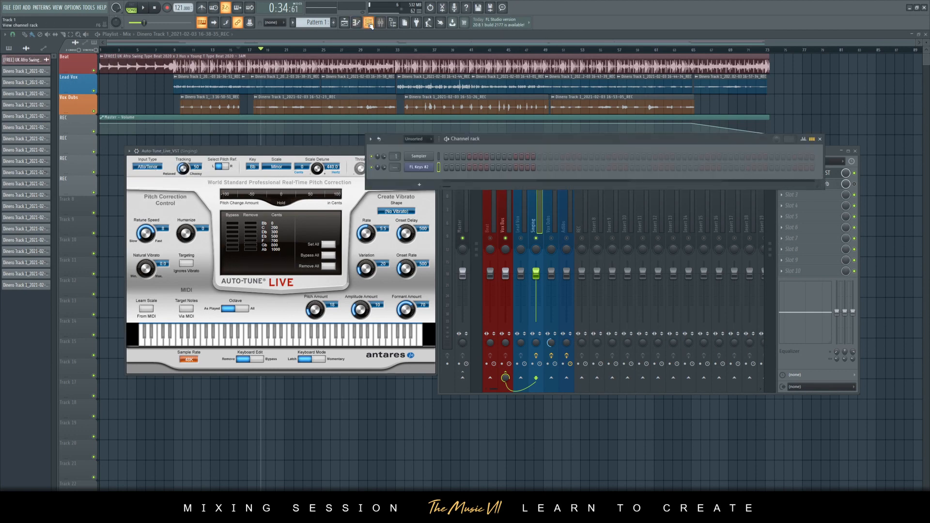
click(357, 24)
scroll(127, 195, down, 8)
scroll(126, 196, up, 8)
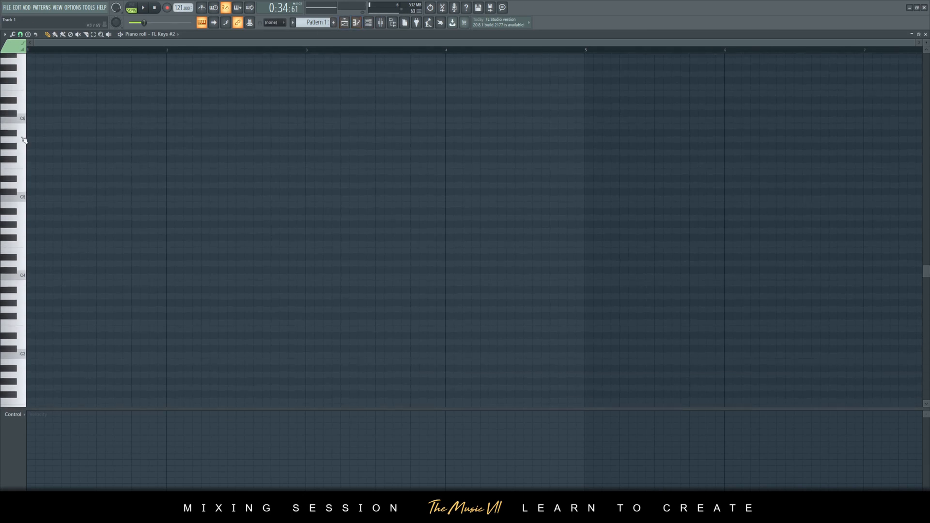
scroll(146, 193, down, 5)
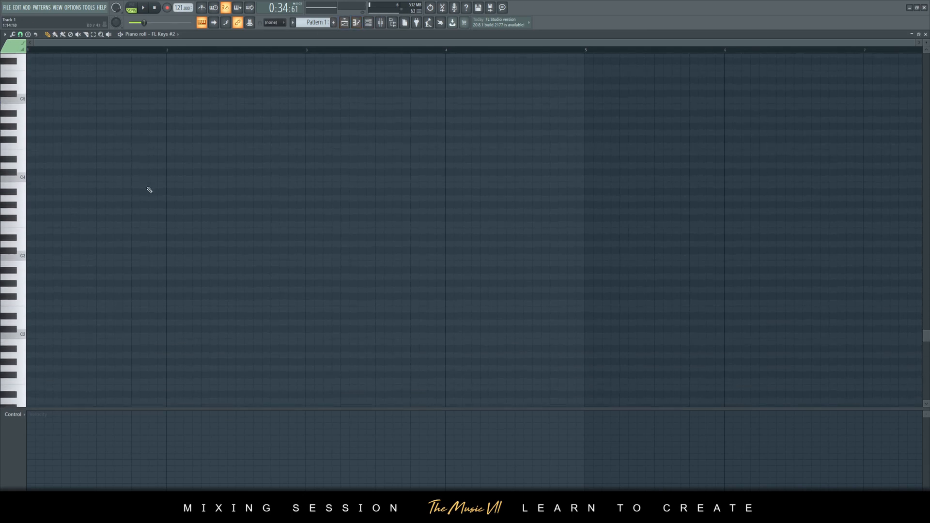
scroll(56, 233, down, 5)
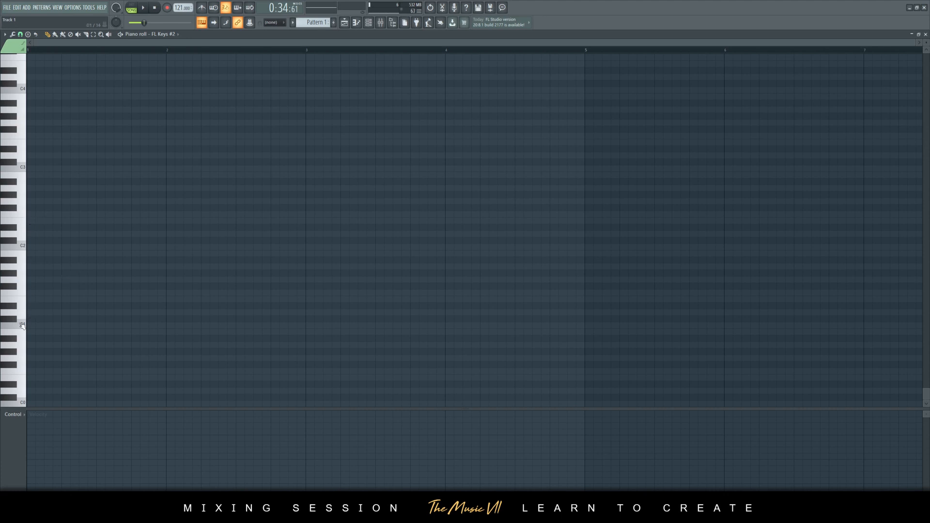
scroll(9, 83, up, 20)
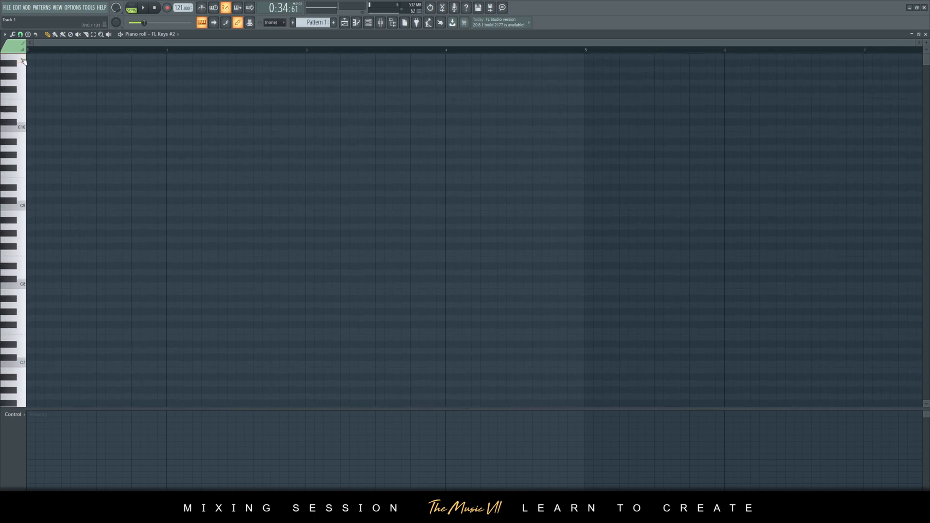
scroll(17, 141, down, 6)
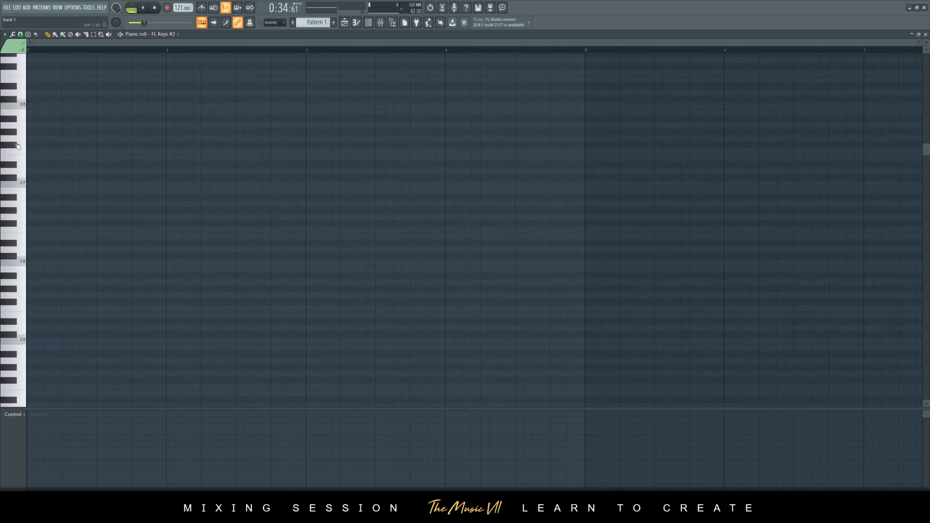
scroll(17, 145, up, 7)
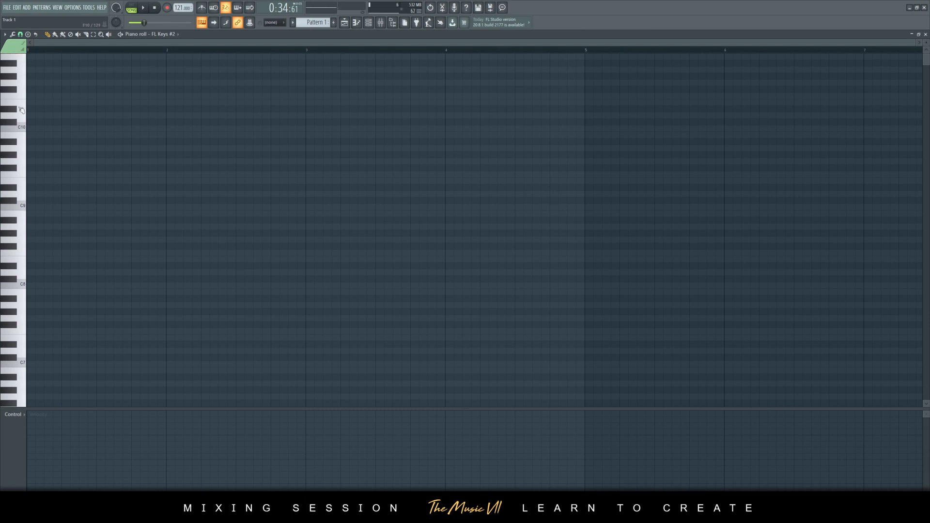
scroll(13, 227, down, 20)
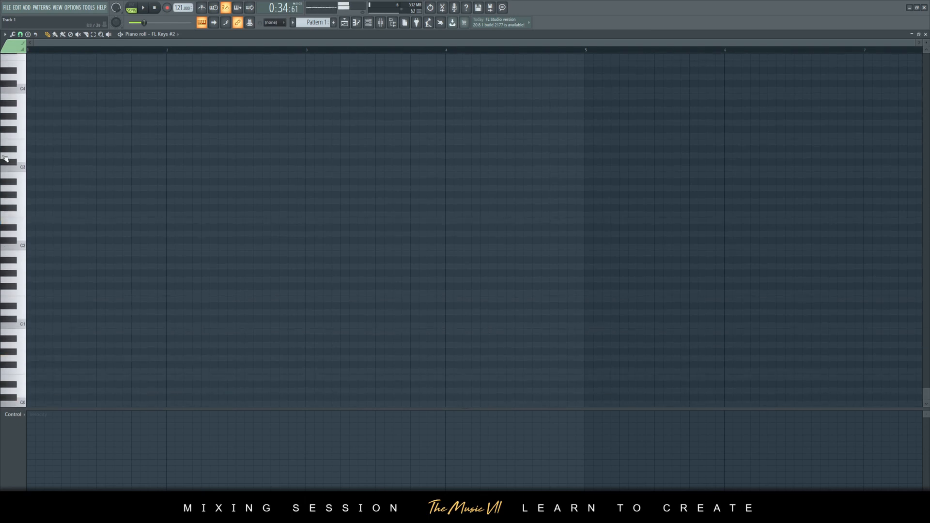
scroll(14, 150, up, 6)
Step: Reopen Auto-Tune Live on the Singing track and show its Input Type options beside the piano roll
click(368, 22)
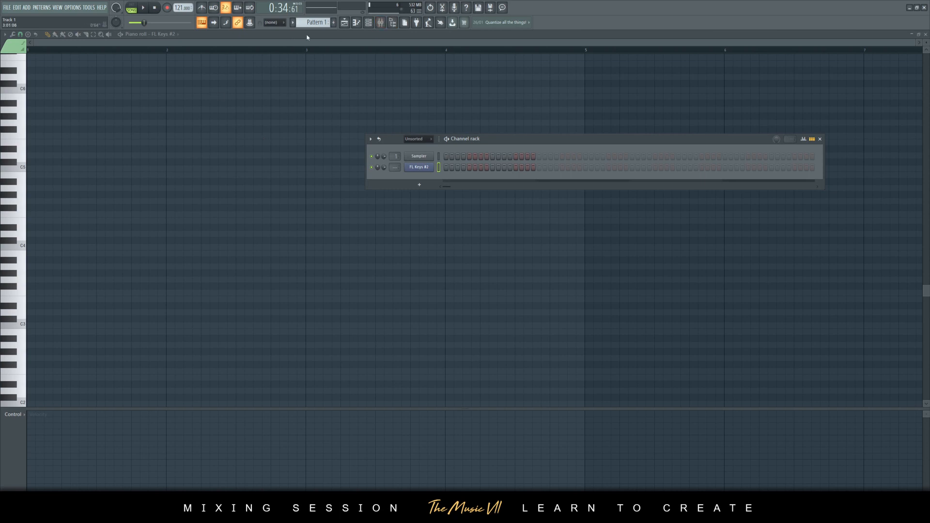
click(369, 24)
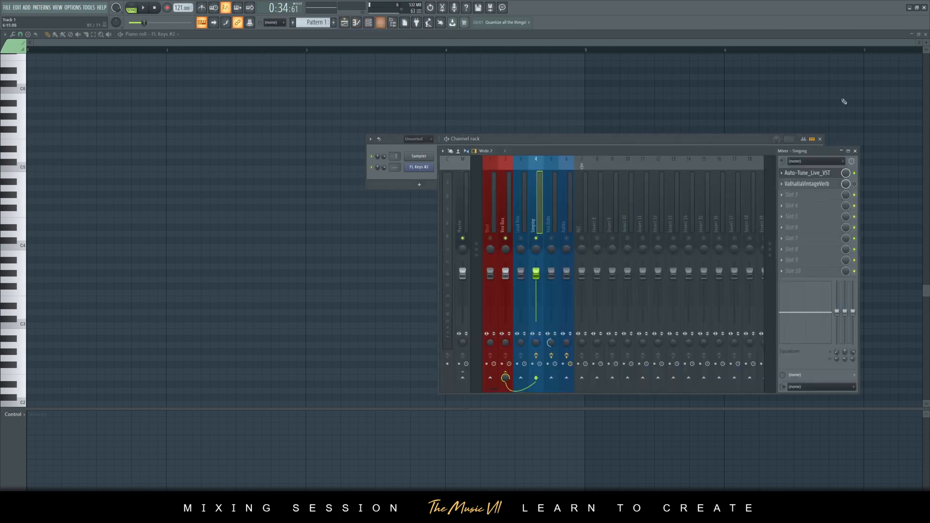
click(819, 173)
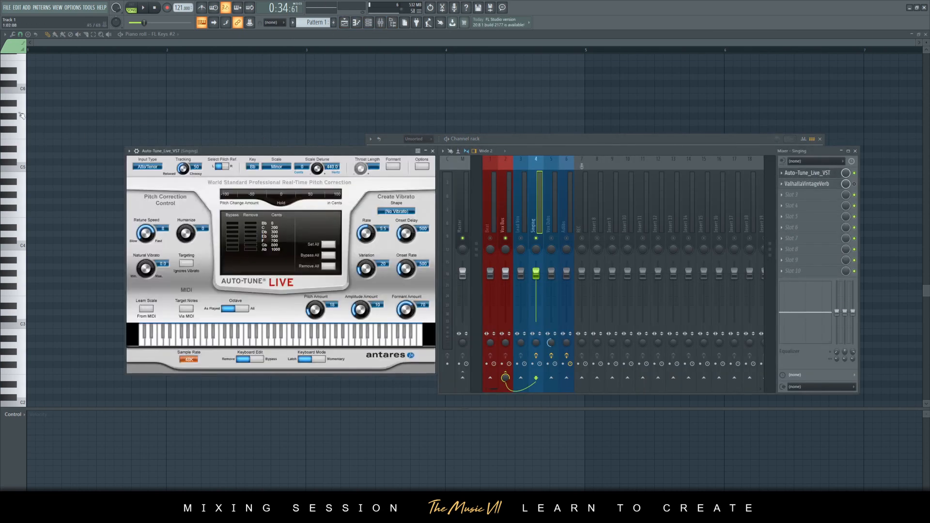
click(153, 169)
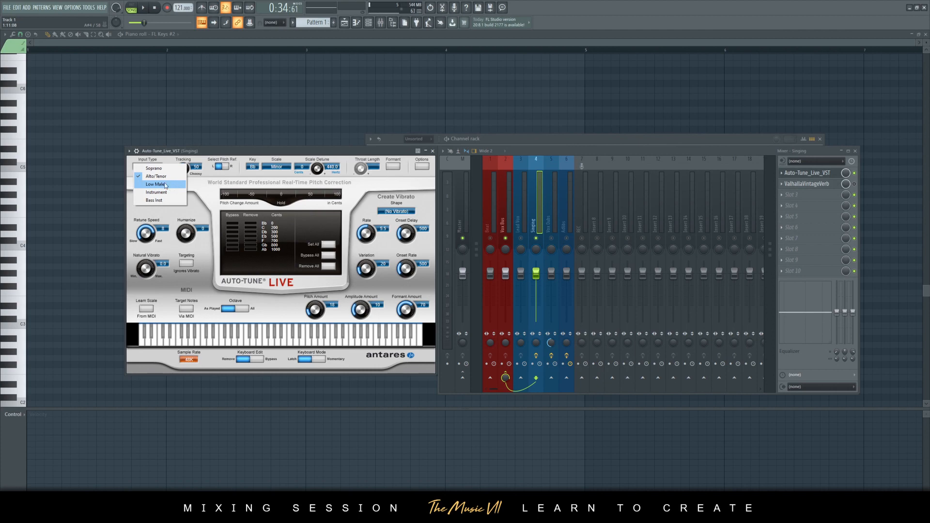
Step: Audition FL Keys notes in the piano roll between about C3 and C5 to compare vocal ranges
click(20, 203)
click(22, 252)
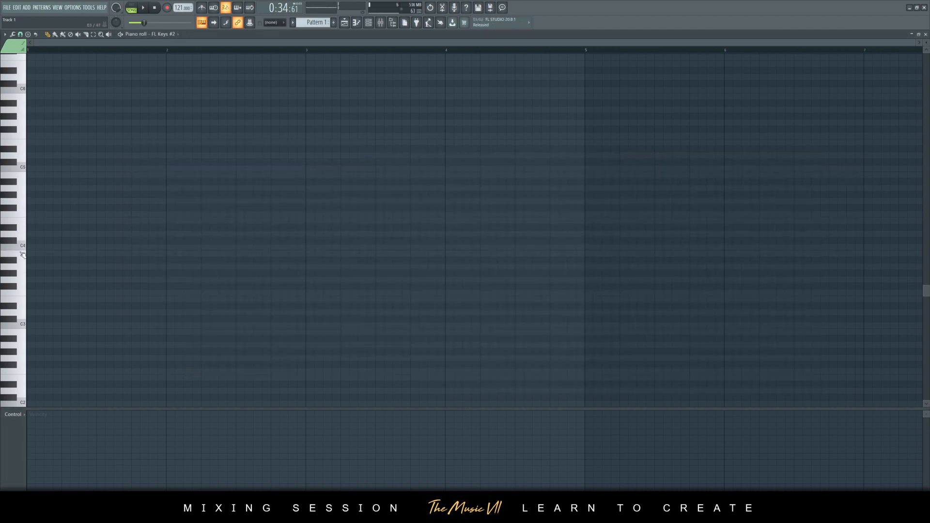
click(22, 331)
click(21, 331)
click(11, 242)
click(12, 229)
click(12, 207)
click(13, 196)
click(16, 183)
click(16, 184)
click(12, 242)
click(15, 275)
Step: Return to the playlist and review the Input Type options in the Singing track's Auto-Tune Live, keeping Alto/Tenor
click(368, 22)
click(368, 24)
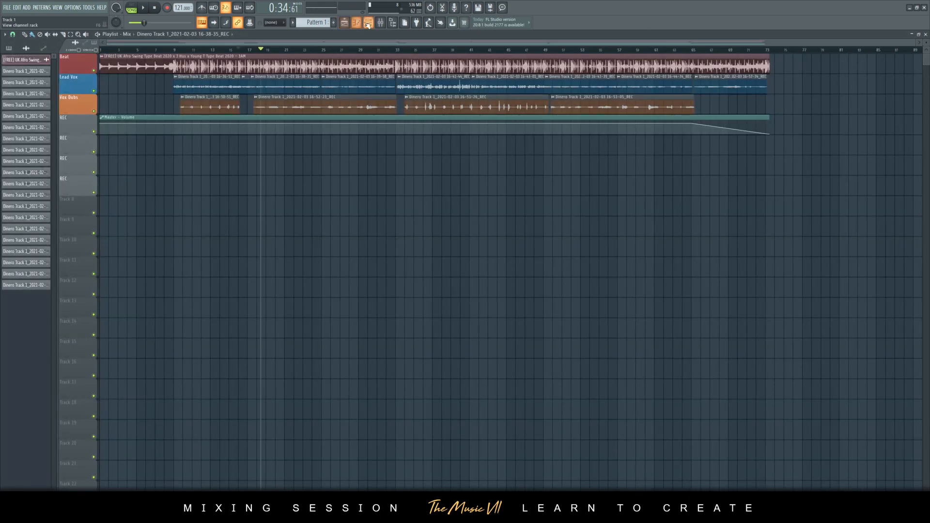
click(368, 24)
click(380, 23)
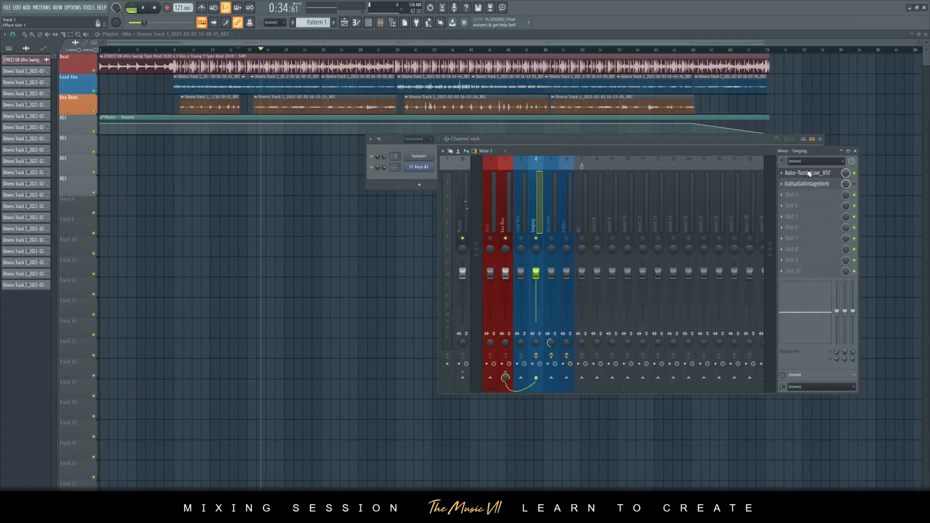
click(808, 173)
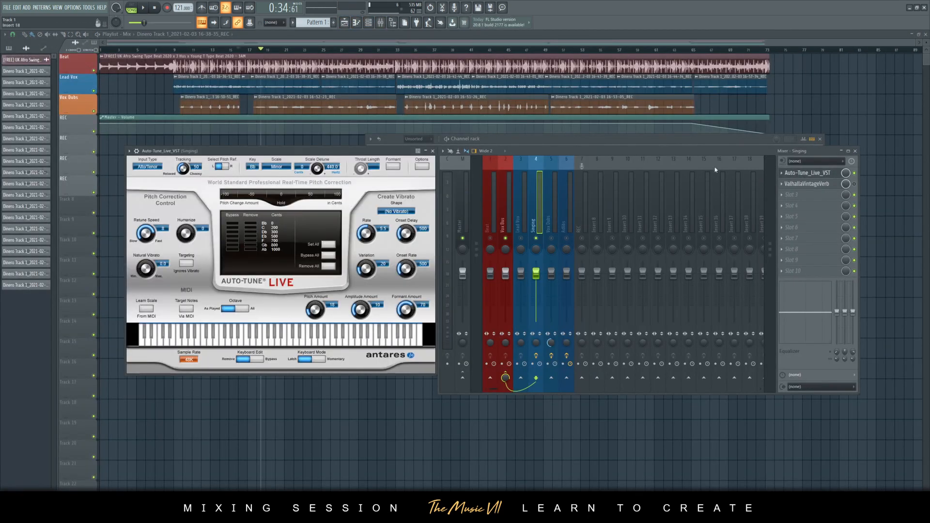
click(147, 168)
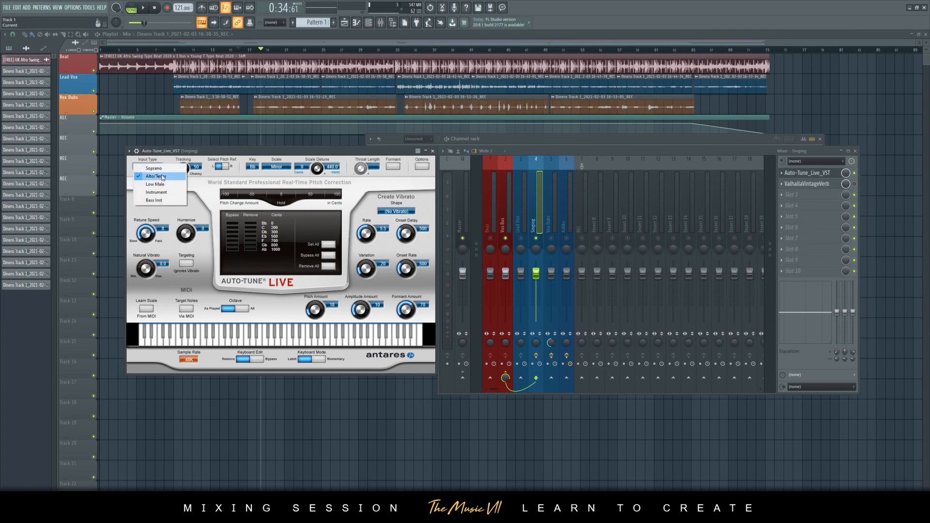
click(245, 154)
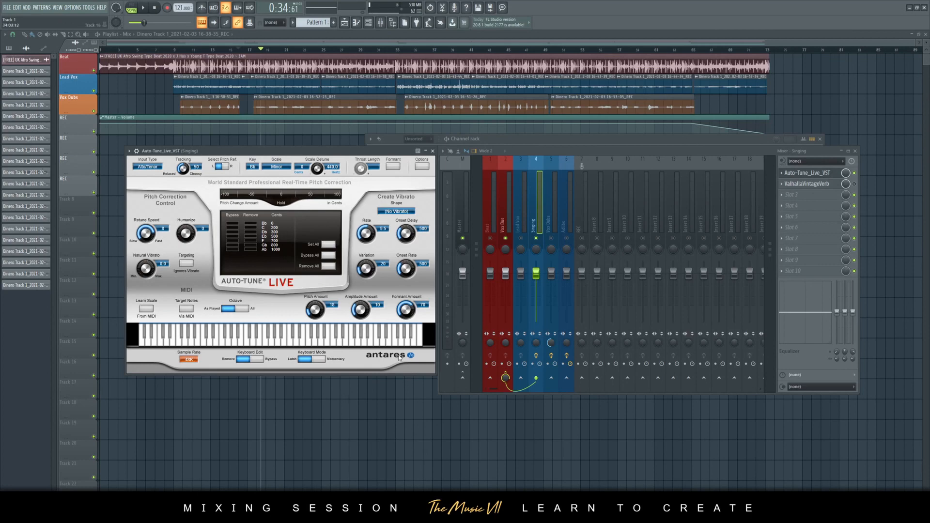
Step: Close Auto-Tune Live, then re-enable all mixer tracks and play the full mix from about bar 18
click(433, 151)
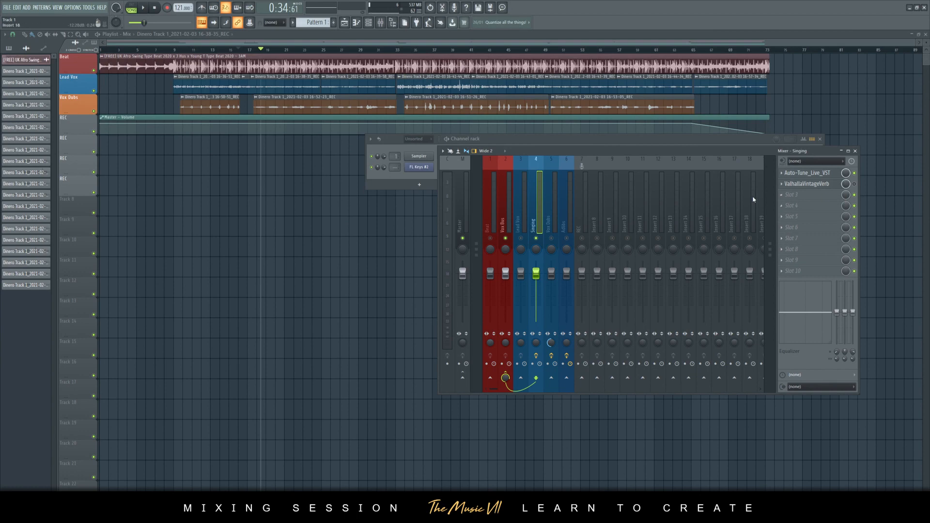
right_click(525, 238)
key(space)
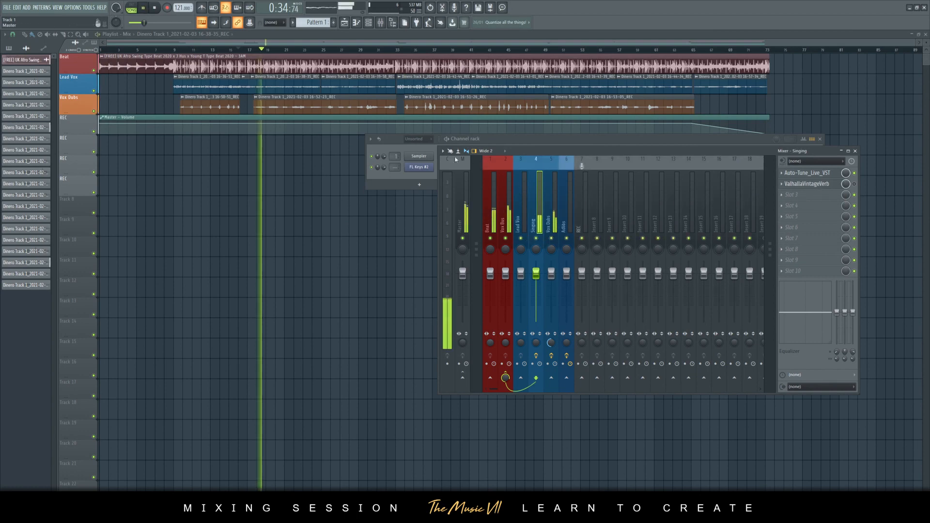
Step: Move the Channel rack and Mixer windows apart, and open Auto-Tune Live on the Vox Dubs track with playback stopped
drag(499, 140, 313, 274)
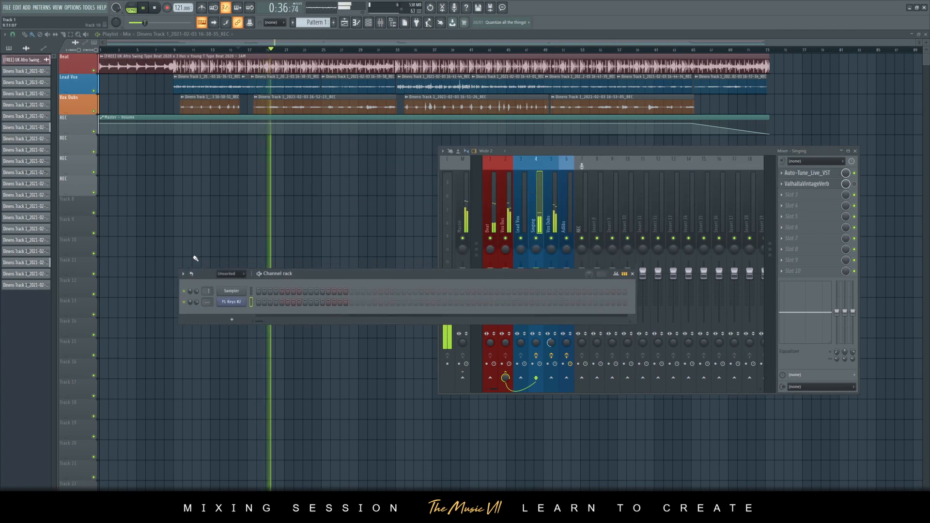
drag(585, 151, 556, 147)
click(527, 202)
key(space)
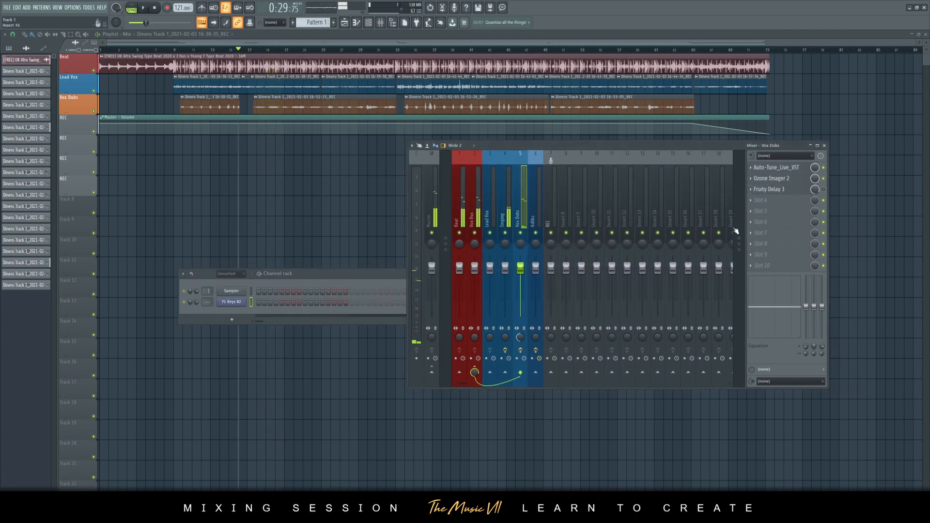
click(798, 168)
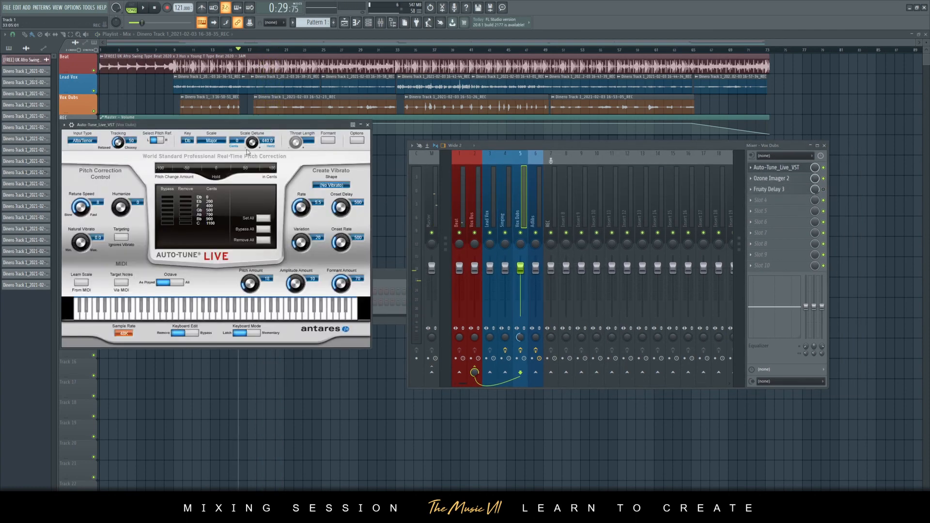
Step: Close Auto-Tune Live, then open and close Ozone Imager 2 on the Vox Dubs track to check its settings
click(368, 125)
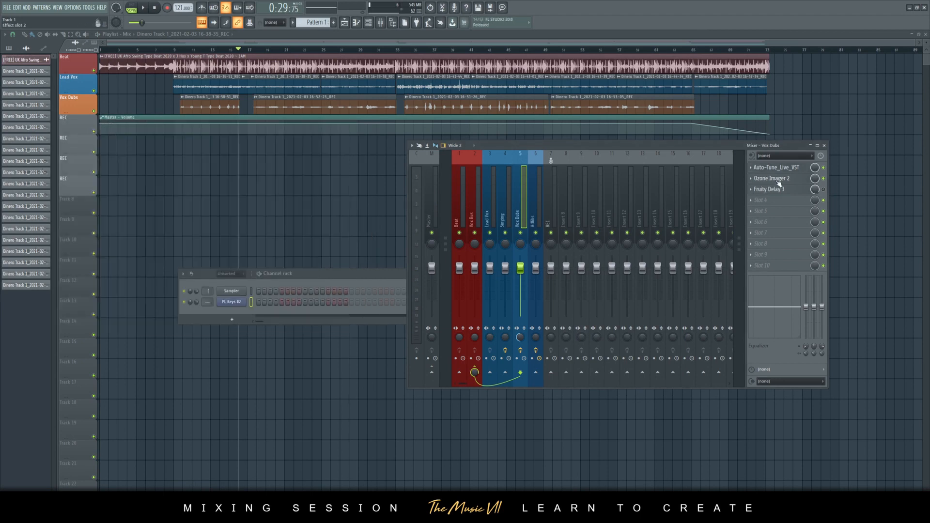
click(778, 181)
click(330, 134)
Step: Play the mix from about bar 20 and check the Master, Singing and Vox Dubs levels in the mixer, then stop playback
key(space)
click(276, 48)
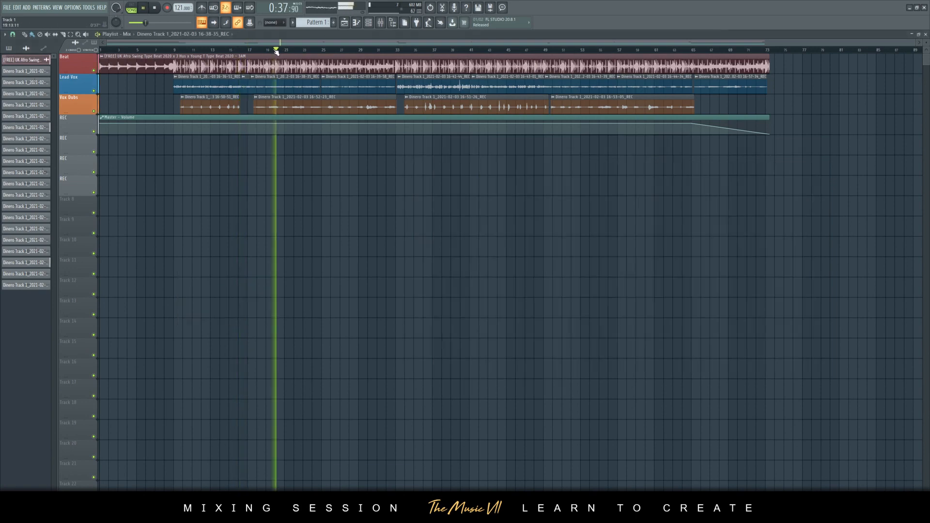
click(380, 22)
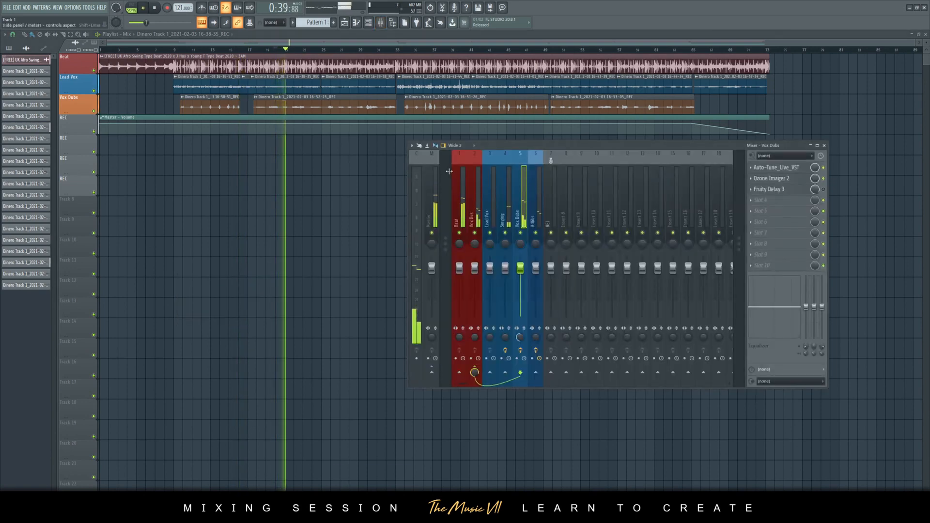
click(431, 153)
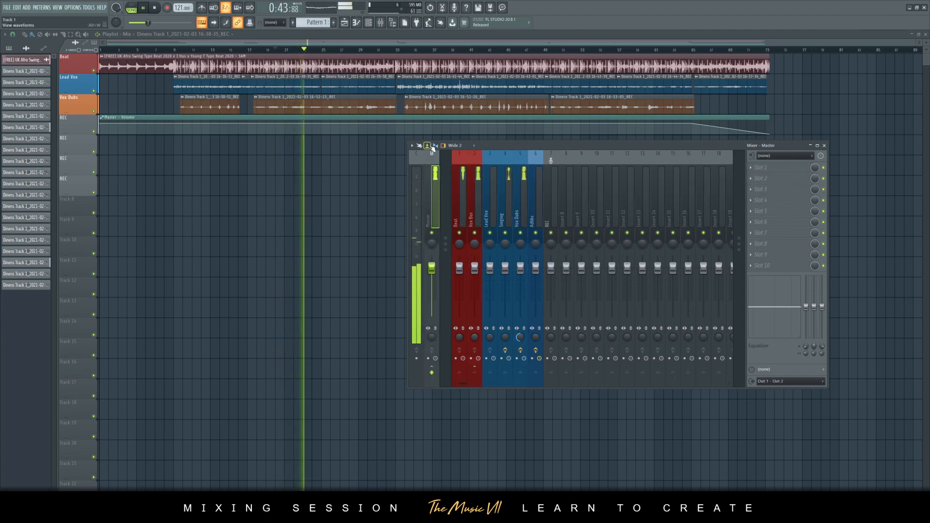
click(499, 204)
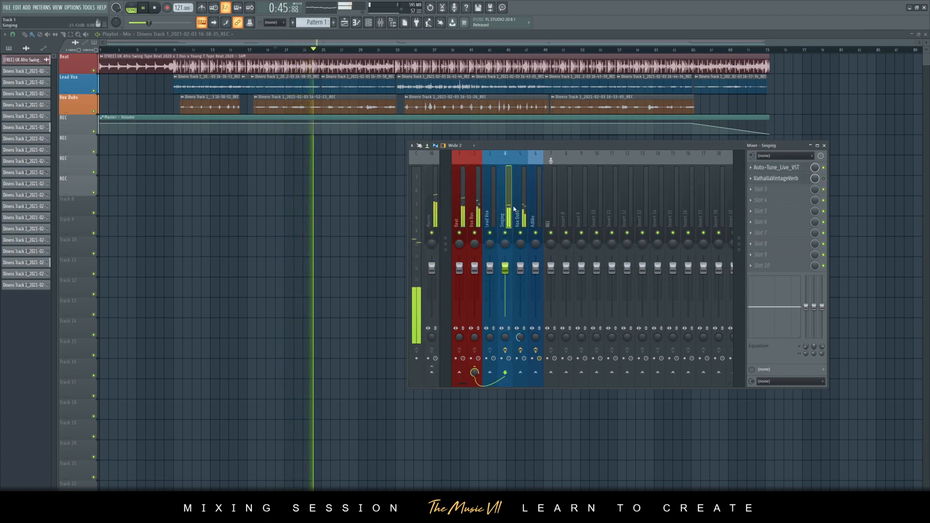
click(518, 203)
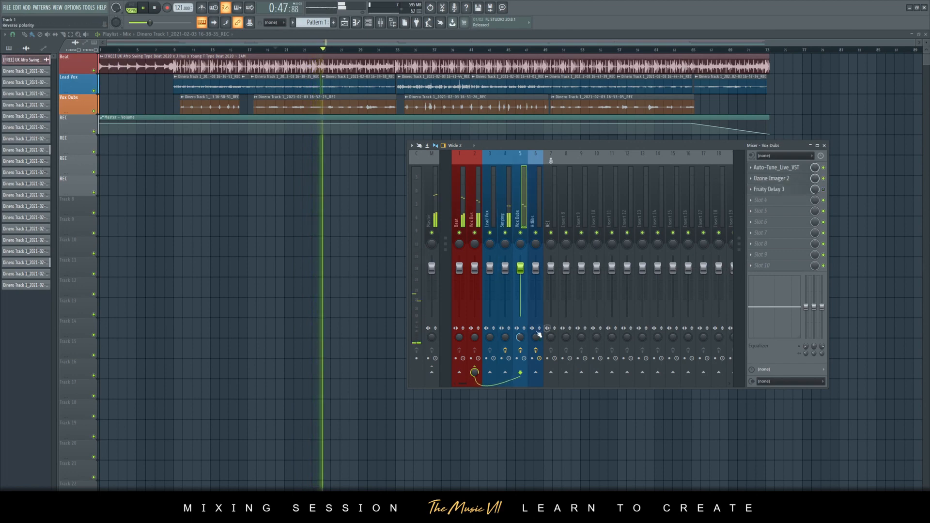
key(space)
Step: In Ozone Imager 2 on Vox Dubs, set Stereoize to 13.6 ms and Width to about 66%, then close the plugin
click(784, 179)
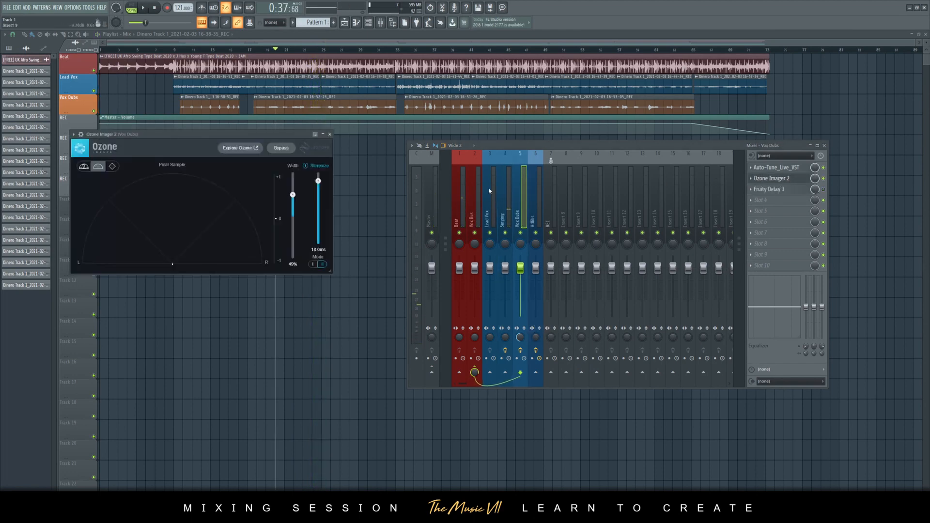
drag(320, 182, 293, 188)
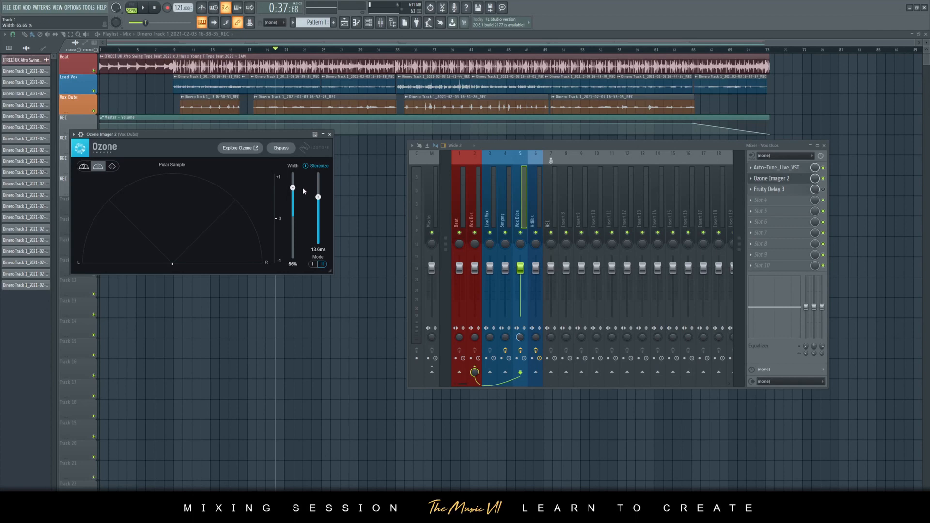
click(330, 135)
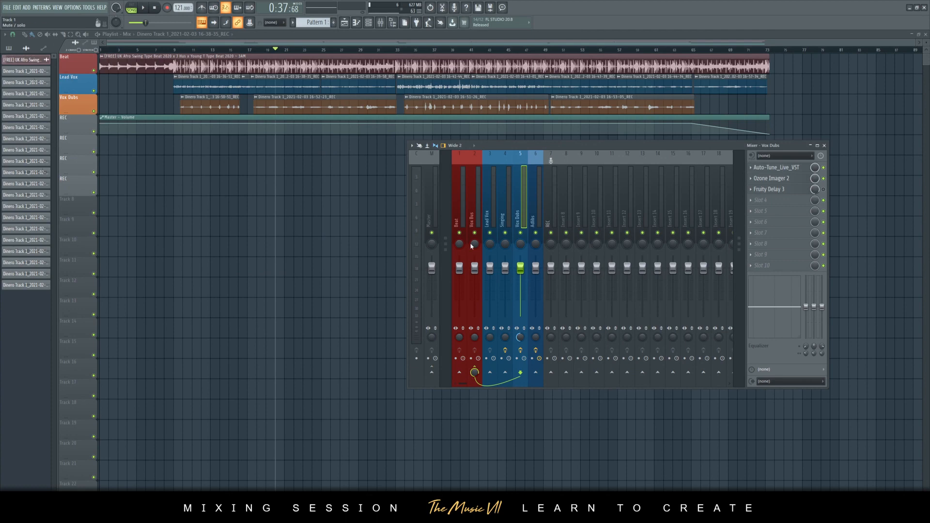
Step: Switch the mixer meters to waveform view and briefly play the mix to compare the Vox Dubs and Singing tracks
right_click(519, 274)
click(428, 146)
key(space)
key(space)
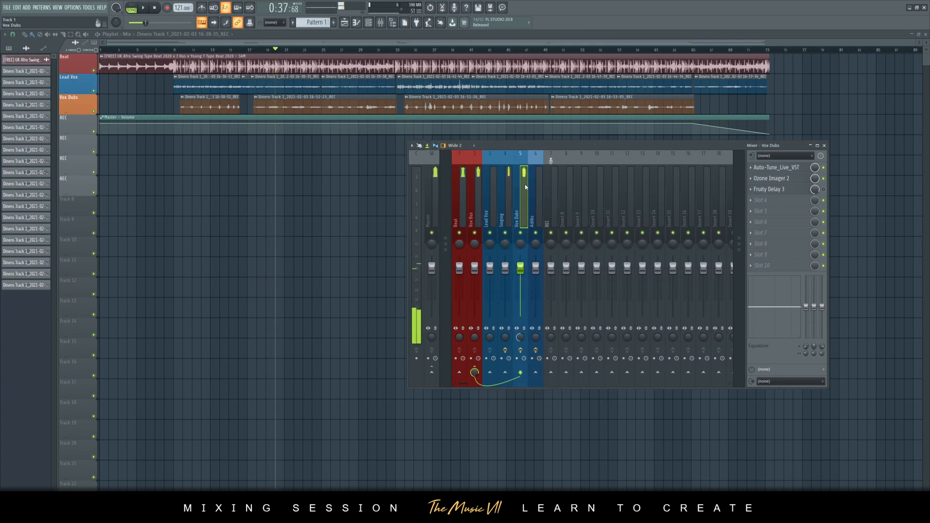
click(509, 214)
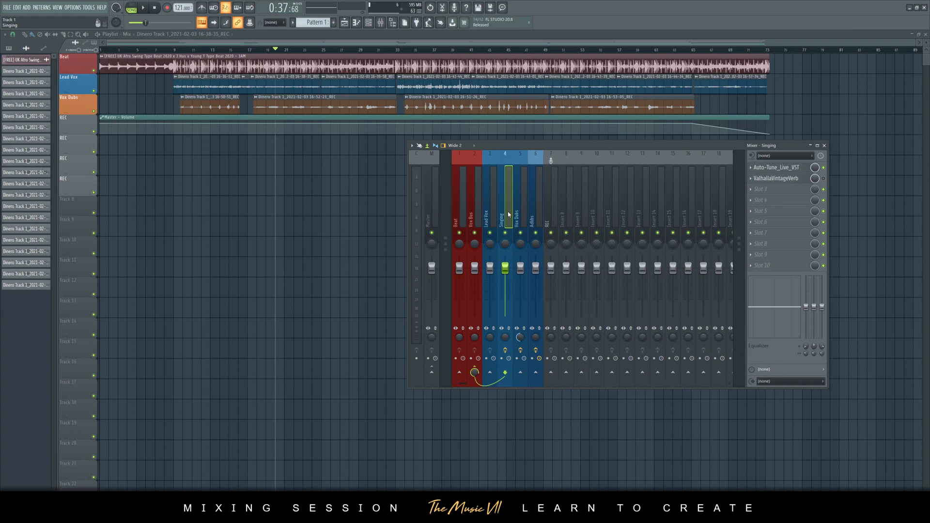
Step: Lower the Vox Dubs fader to about 71% while playing the mix, then stop playback
drag(521, 270, 521, 275)
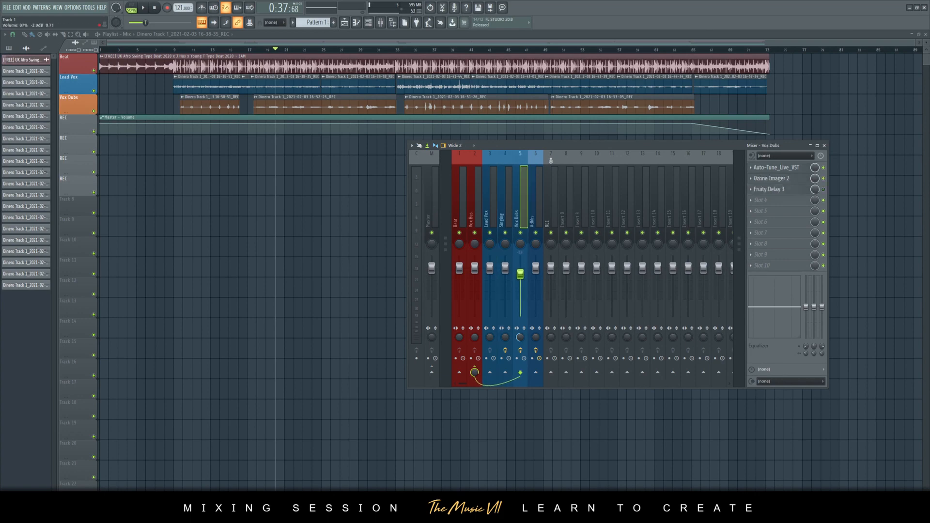
key(space)
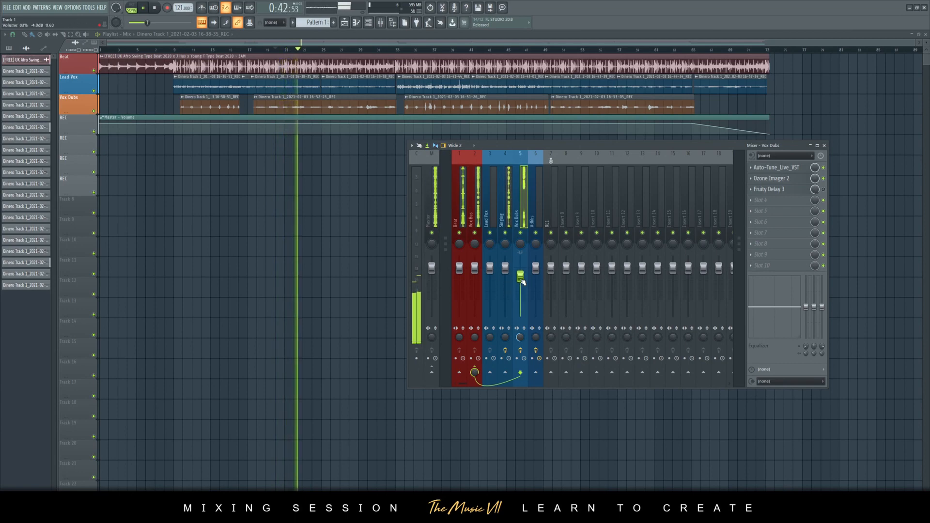
drag(522, 278, 522, 283)
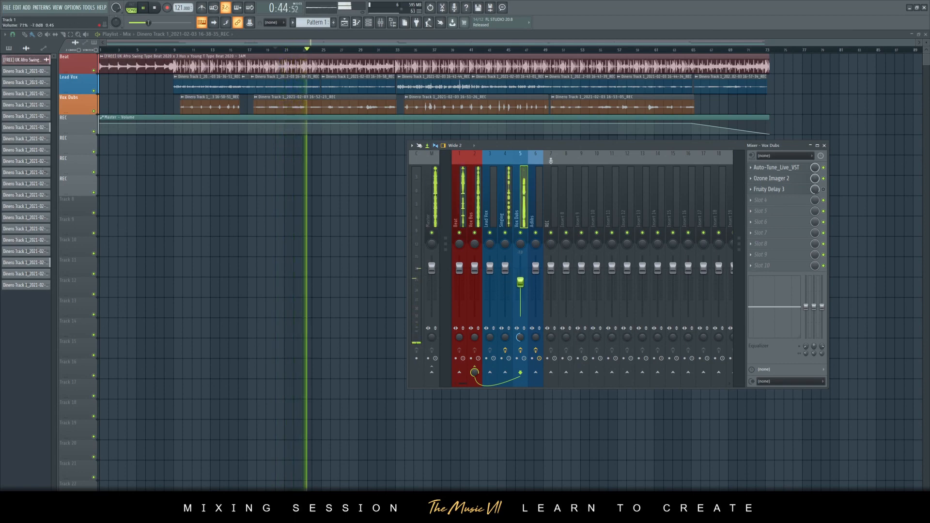
click(536, 204)
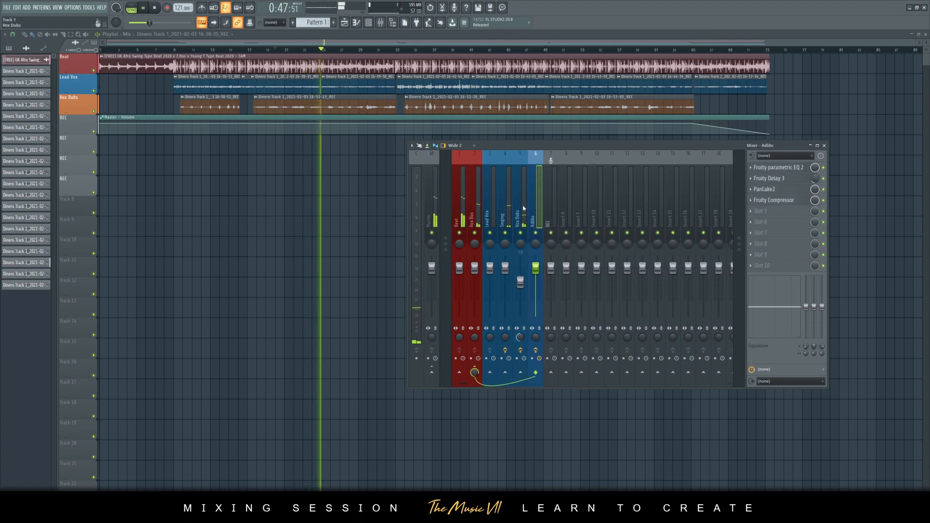
key(space)
Step: Mute the Beat, load Fruity Compressor in the first effect slot of Lead Vox, and place its window beside the mixer
click(490, 204)
click(779, 167)
click(779, 167)
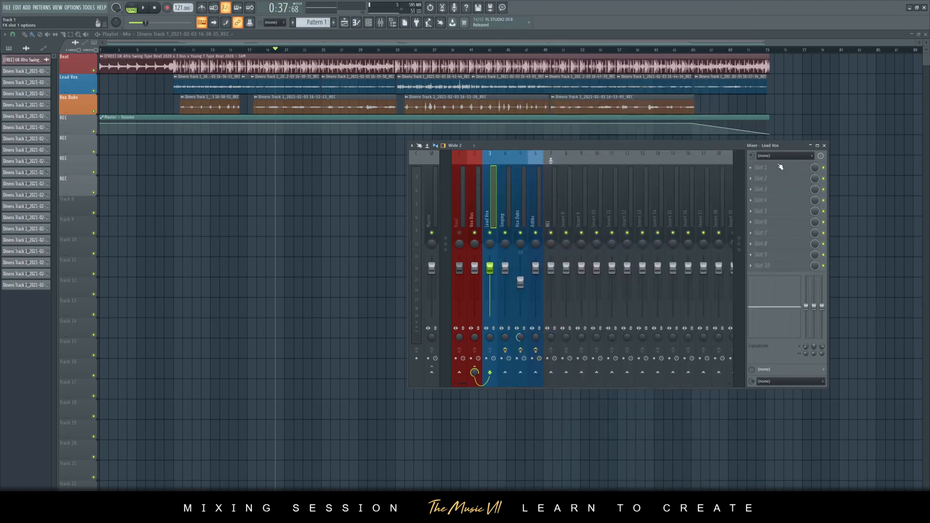
click(780, 167)
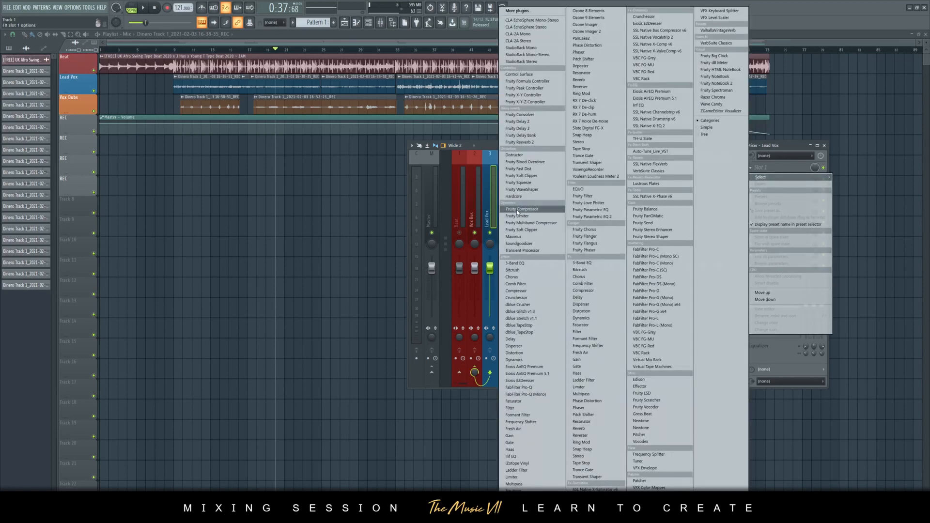
click(515, 211)
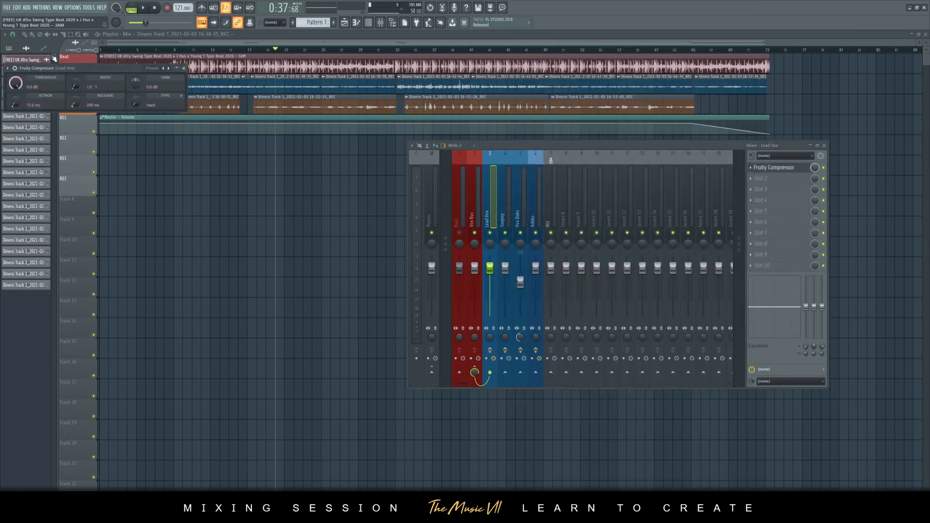
drag(80, 66, 299, 144)
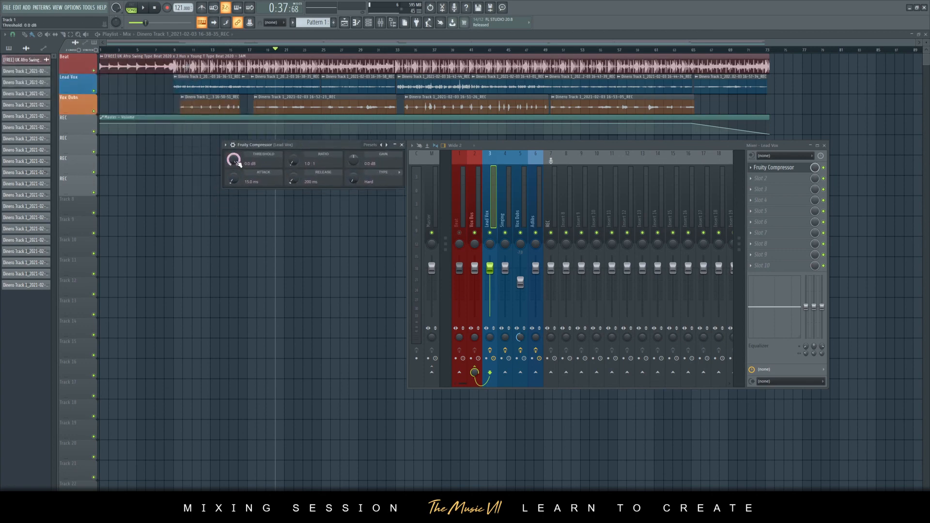
Step: Set the Lead Vox compressor's threshold to about -24.5 dB, audition the vocal briefly, and bypass the compressor
drag(238, 164, 238, 170)
key(space)
key(space)
click(823, 167)
Step: Play the uncompressed lead vocal from bar 9 and check its peak level on the Lead Vox meter
click(172, 49)
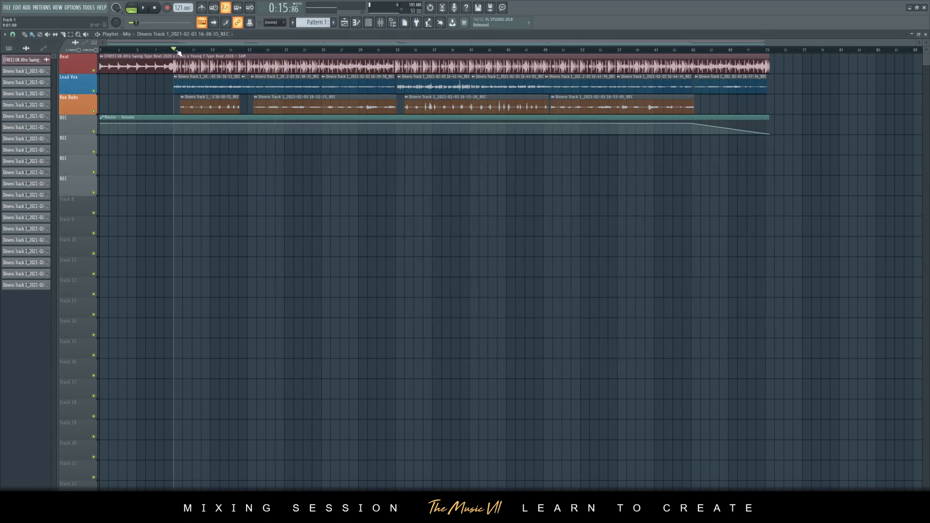
click(381, 22)
click(511, 199)
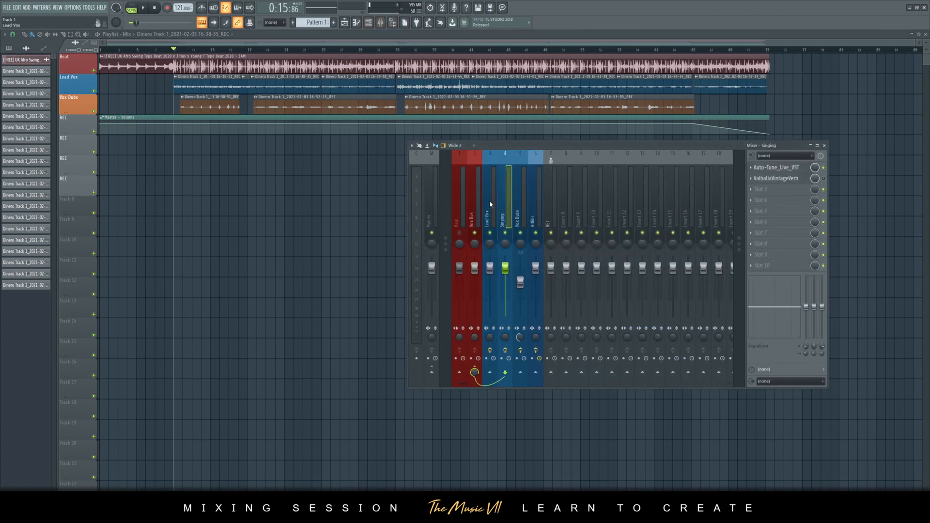
click(489, 201)
scroll(245, 93, up, 2)
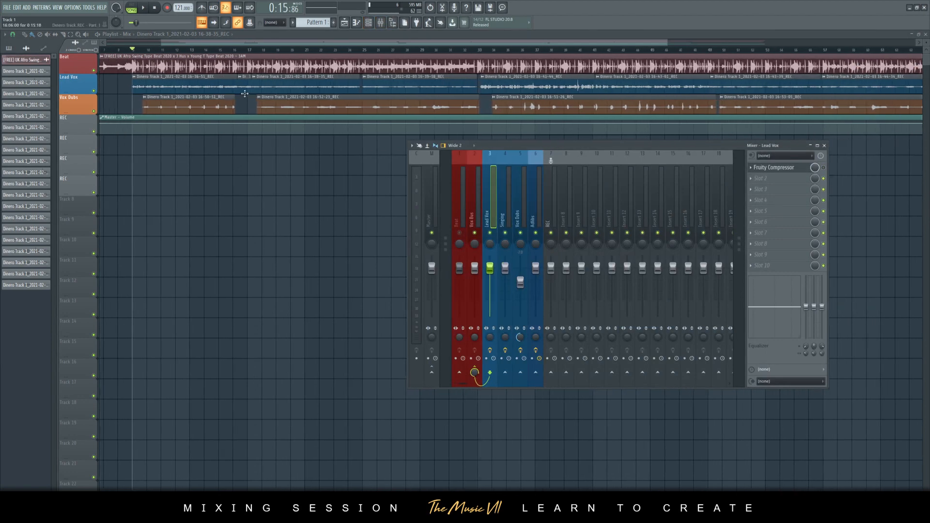
key(space)
key(space)
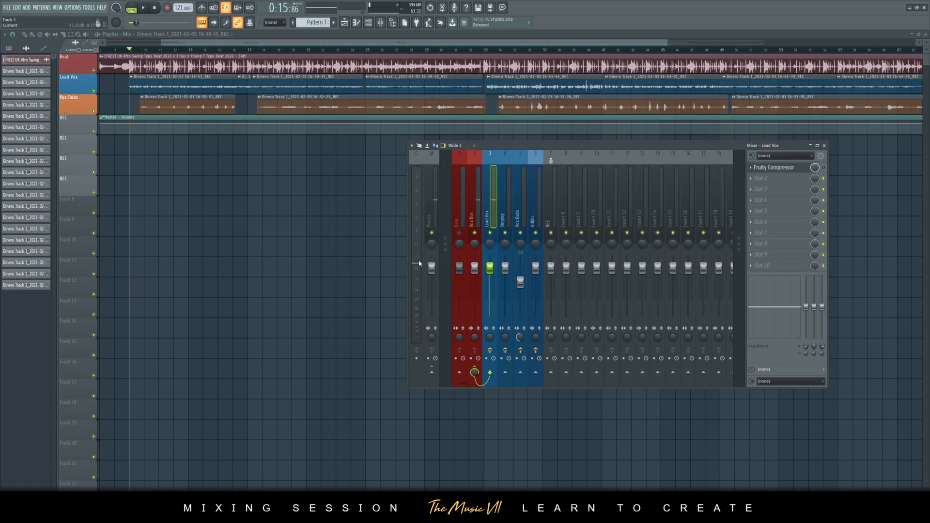
key(space)
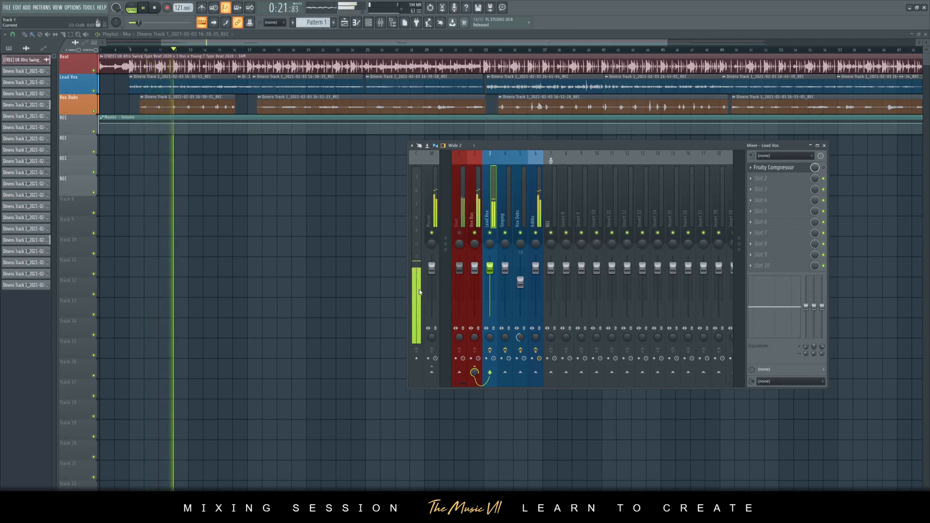
key(space)
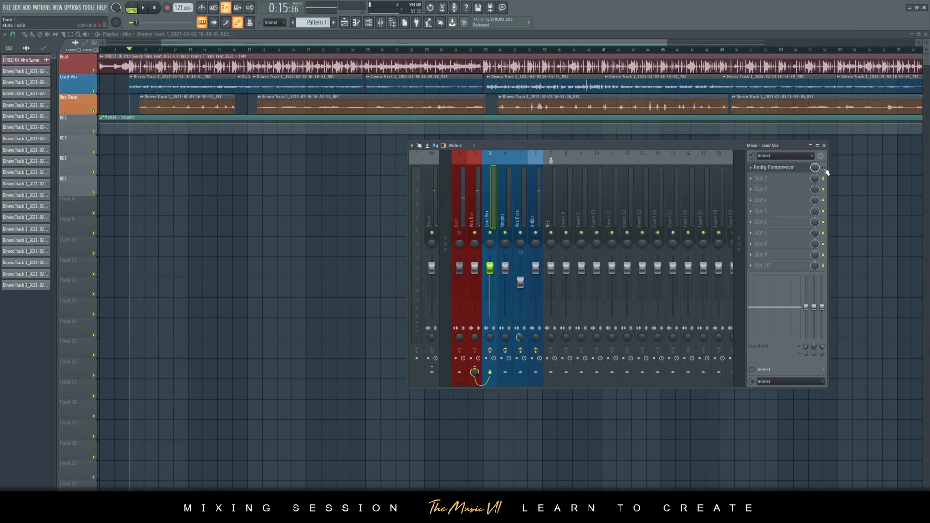
Step: With the Lead Vox compressor re-enabled, set its ratio to 5.5:1 and threshold to about -30 dB while auditioning the vocal
click(794, 171)
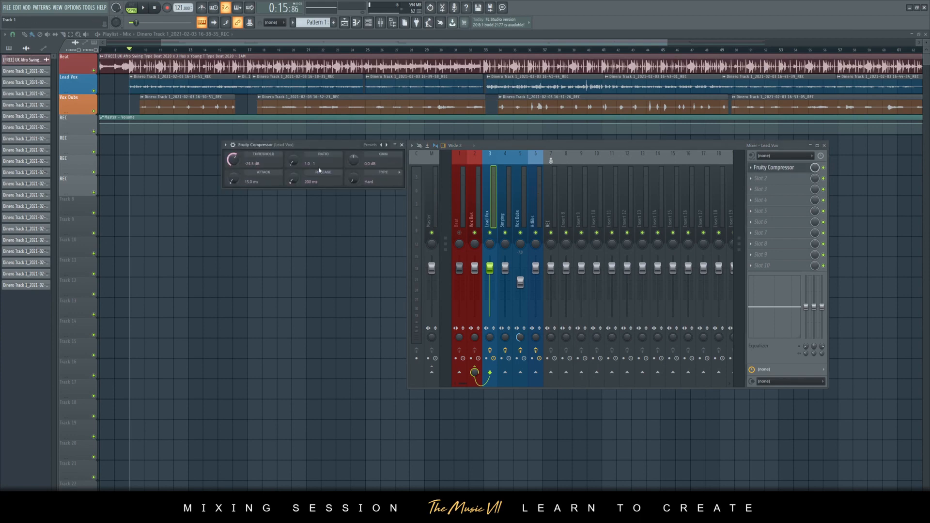
key(space)
mouse_move(293, 162)
mouse_down()
mouse_move(294, 116)
mouse_move(294, 164)
mouse_up()
key(space)
key(space)
mouse_move(295, 161)
mouse_down()
mouse_move(295, 143)
mouse_move(295, 152)
mouse_up()
key(space)
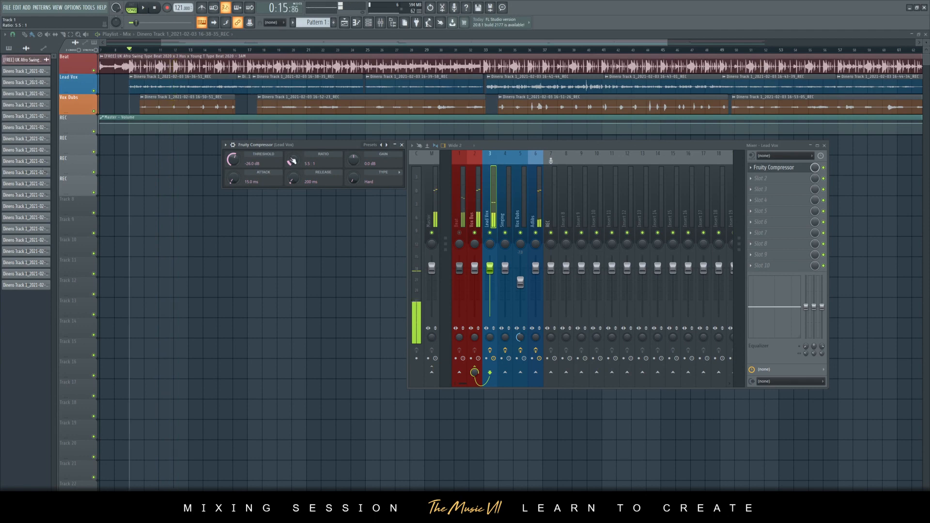
key(space)
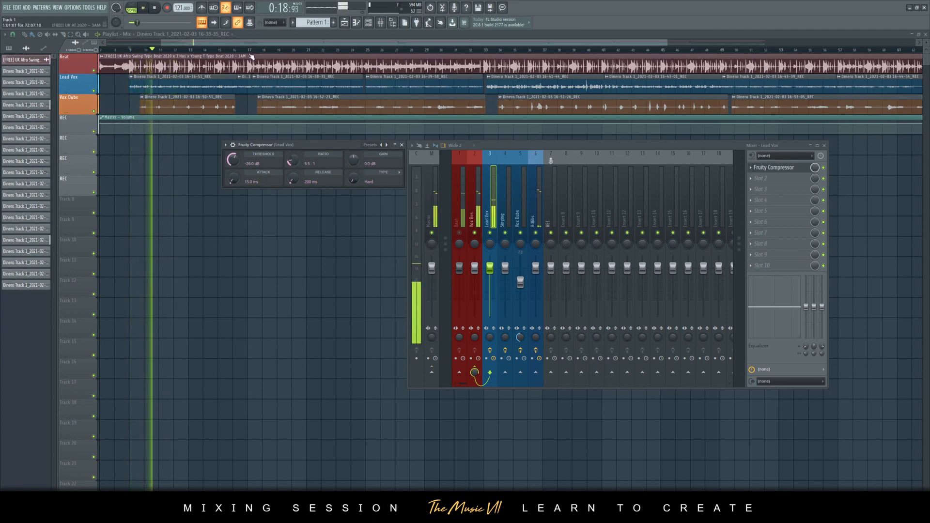
key(space)
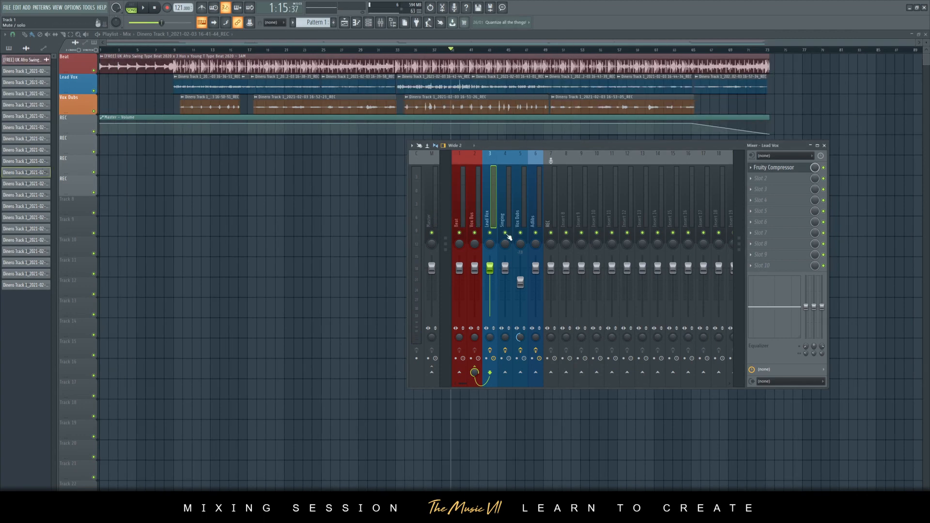
Step: Play the soloed Singing track from about bar 18 and select it in the mixer
click(257, 48)
key(space)
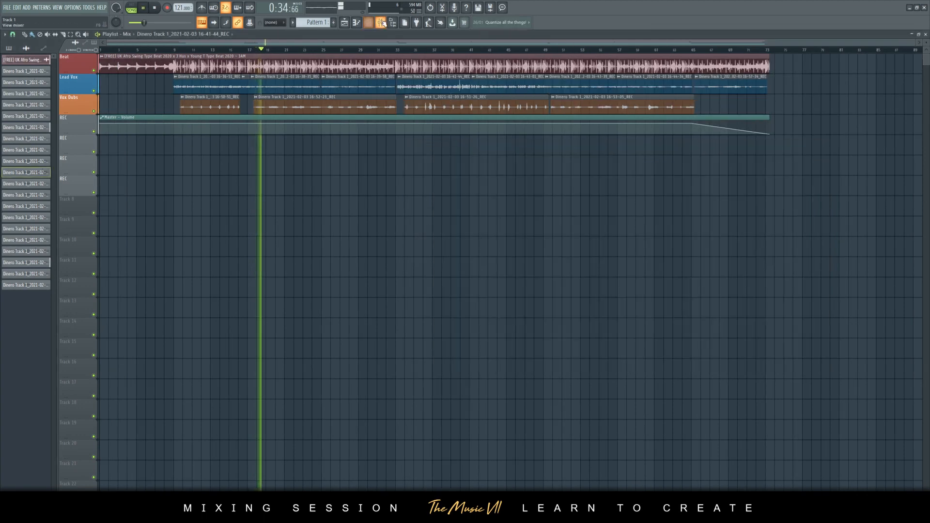
click(382, 22)
click(505, 216)
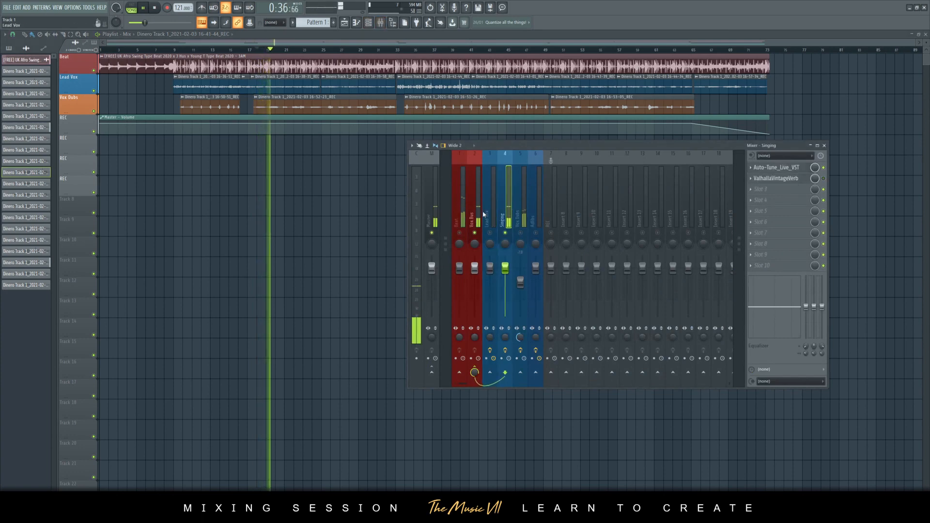
Step: Stop playback and delete ValhallaVintageVerb from the Singing track's effect chain
drag(775, 178, 795, 212)
key(space)
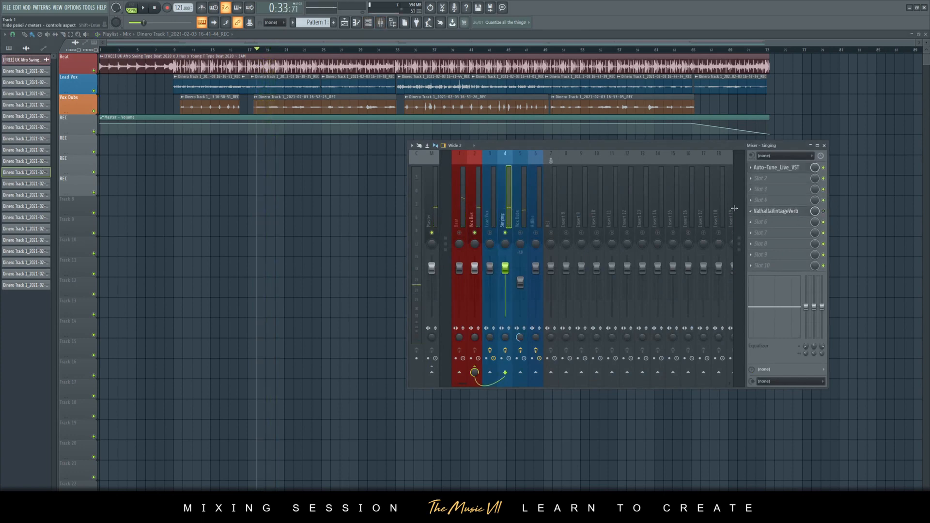
click(751, 212)
click(759, 228)
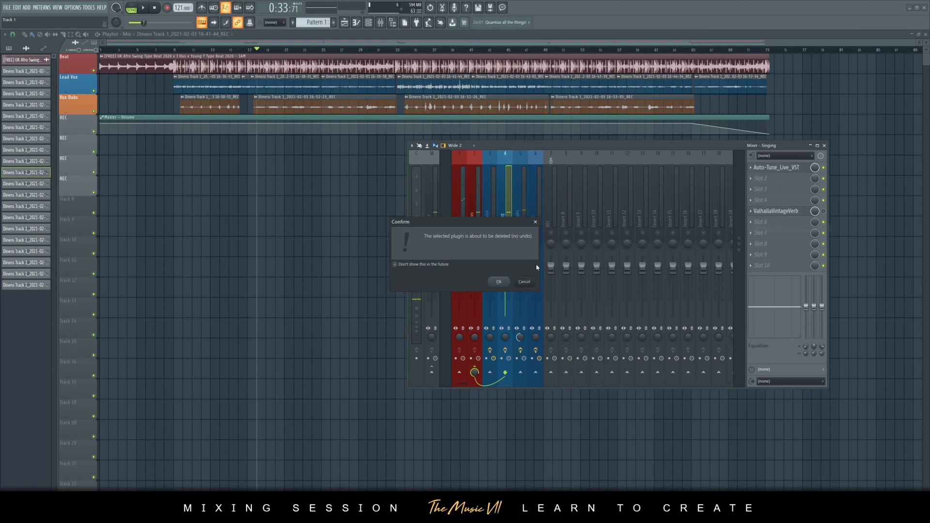
click(500, 282)
Step: Rename mixer Insert 8 to Reverb Bus and colour it red
right_click(569, 212)
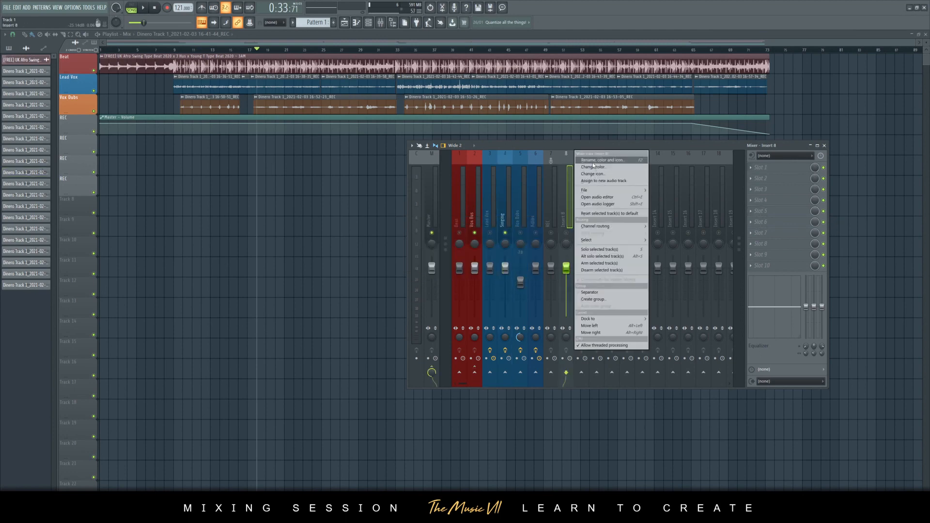
click(597, 164)
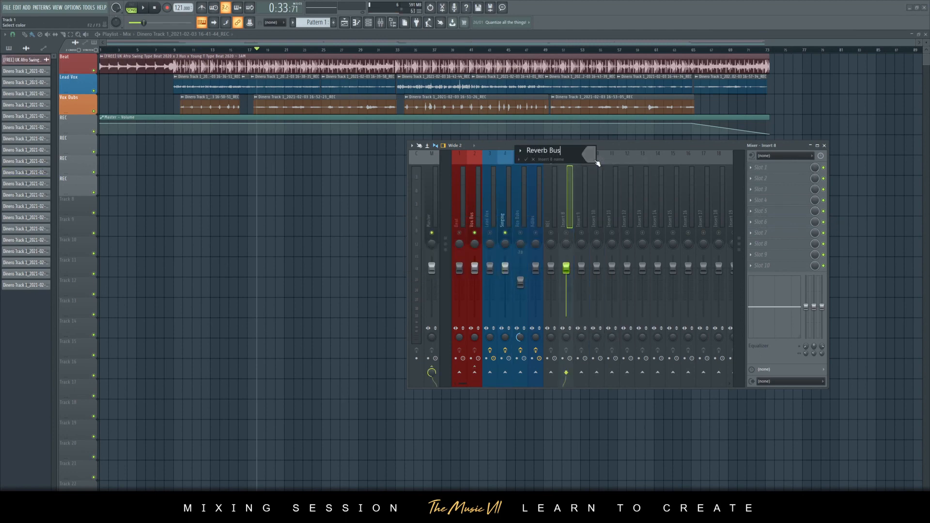
right_click(569, 204)
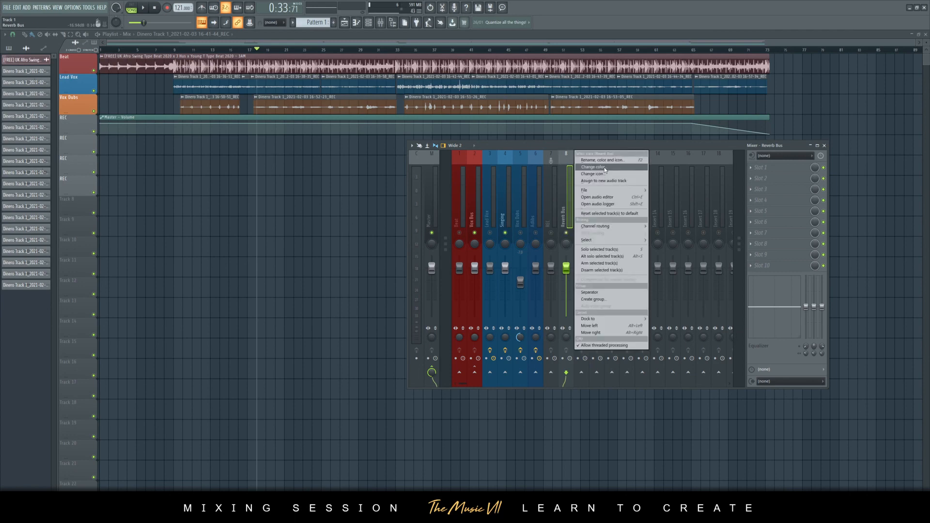
click(639, 169)
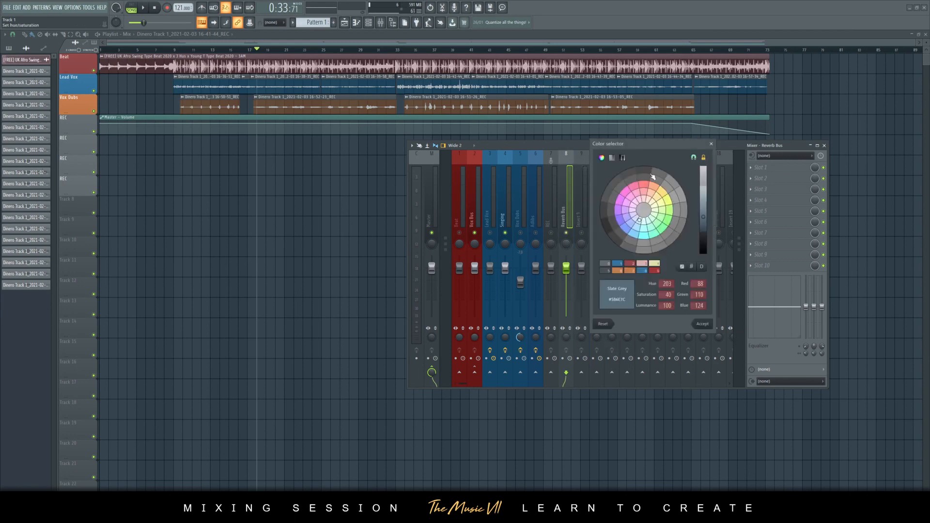
click(707, 325)
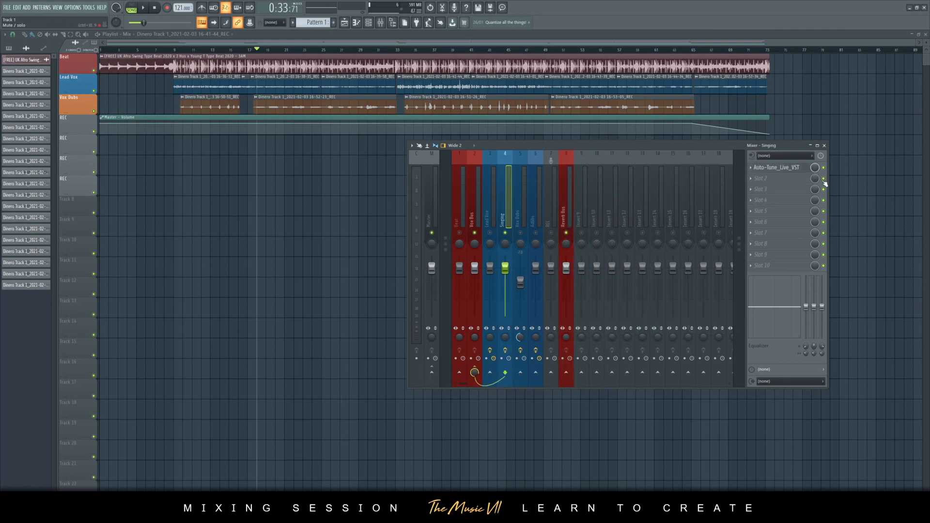
Step: Copy the Fruity Compressor settings from the Lead Vox track onto the Singing track's second effect slot
key(space)
click(488, 234)
click(751, 168)
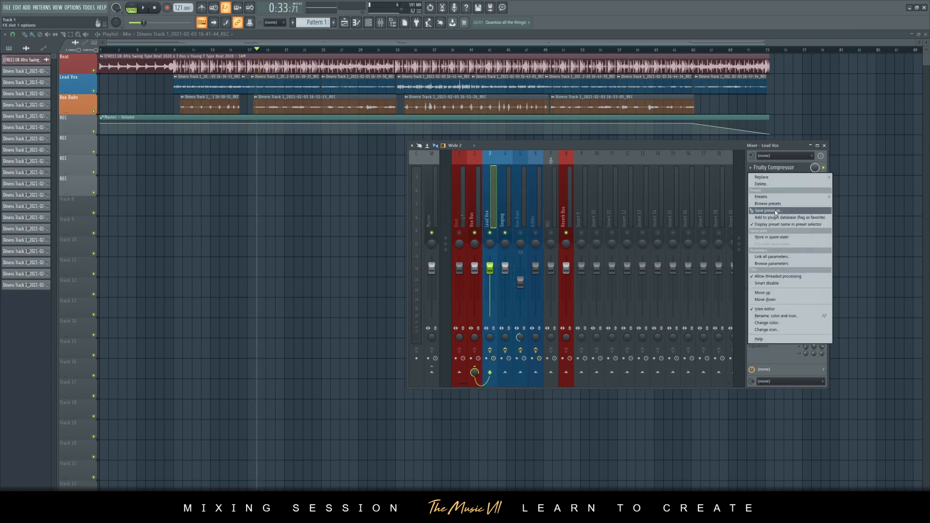
drag(776, 213, 504, 215)
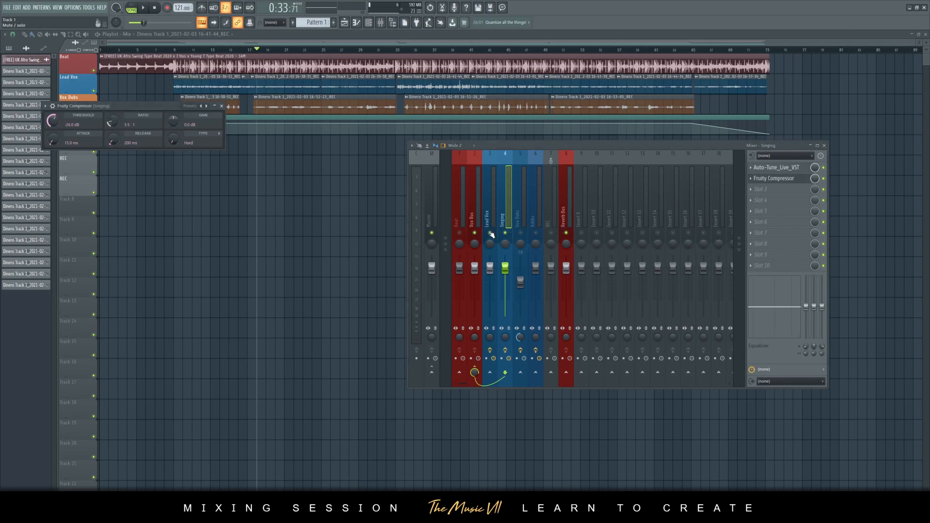
Step: Audition the Singing vocal and lower its compressor threshold to about -33.6 dB
key(space)
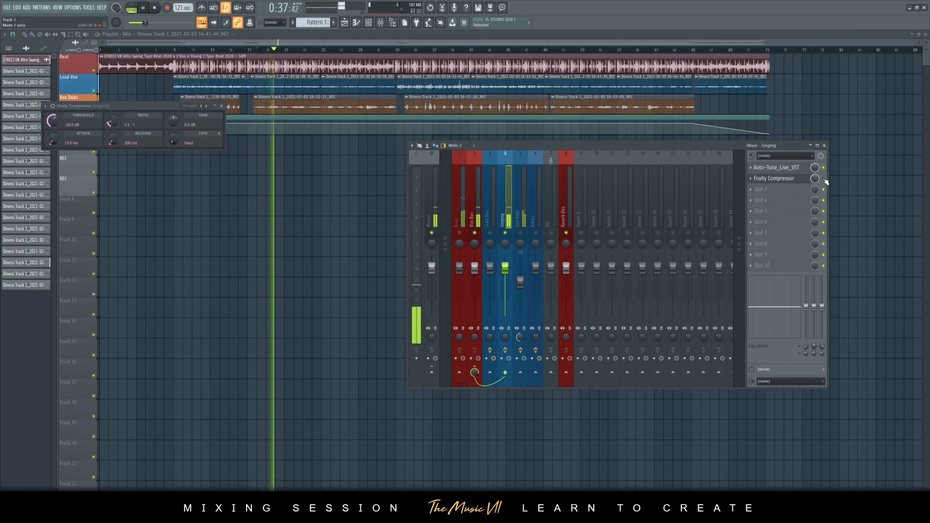
key(space)
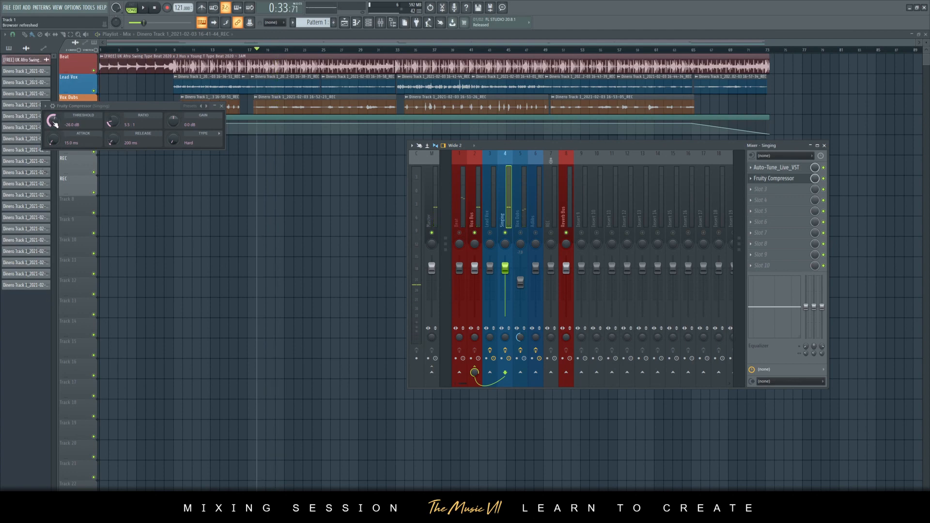
drag(51, 121, 57, 124)
drag(52, 121, 52, 126)
key(space)
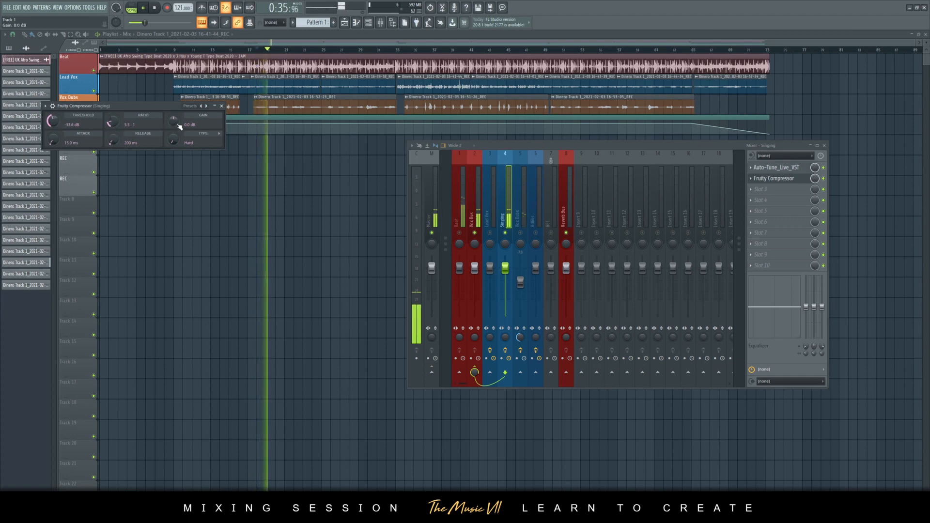
Step: Set the Singing compressor's type to Vintage and raise its gain to about 7.6 dB during playback
mouse_move(173, 121)
mouse_down()
mouse_move(172, 138)
mouse_move(173, 117)
mouse_up()
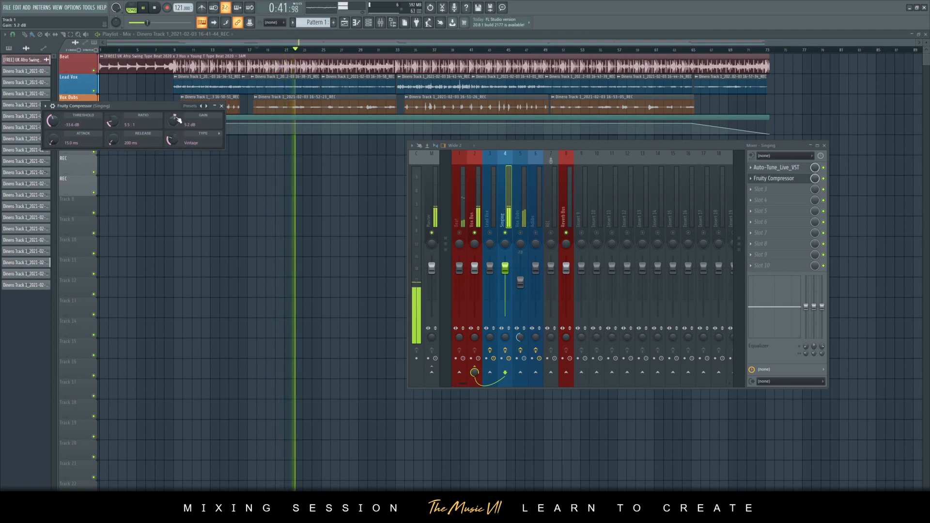
scroll(177, 127, up, 3)
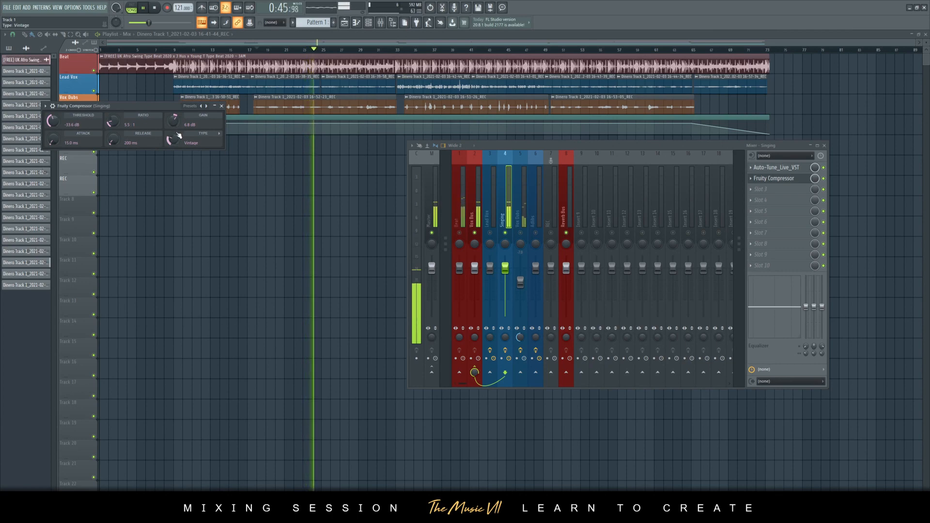
drag(173, 124, 173, 120)
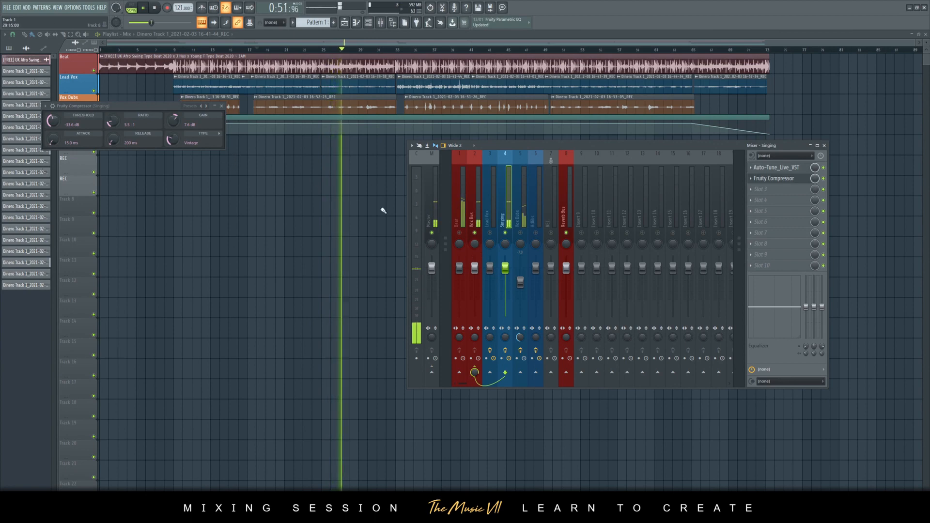
Step: Move the playhead back to bar 11, stop playback and review the Singing track's compressor settings
click(192, 50)
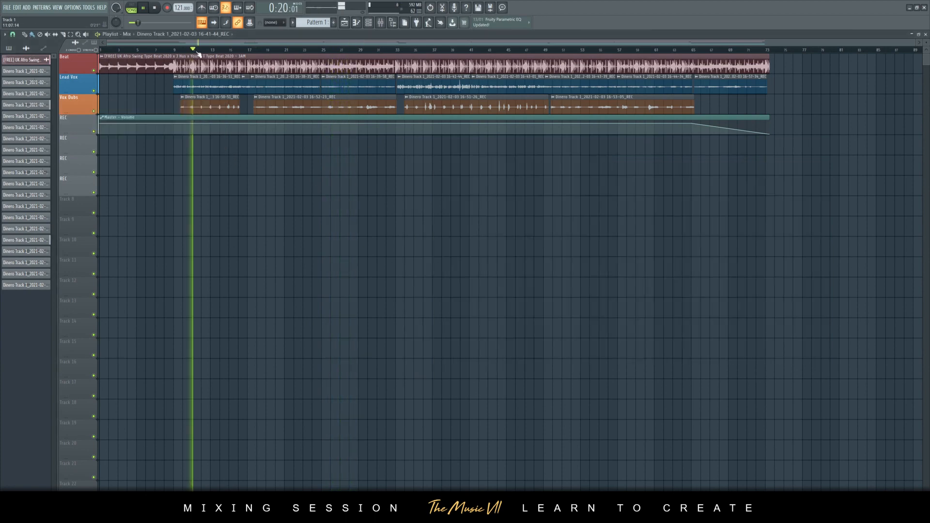
key(F9)
key(space)
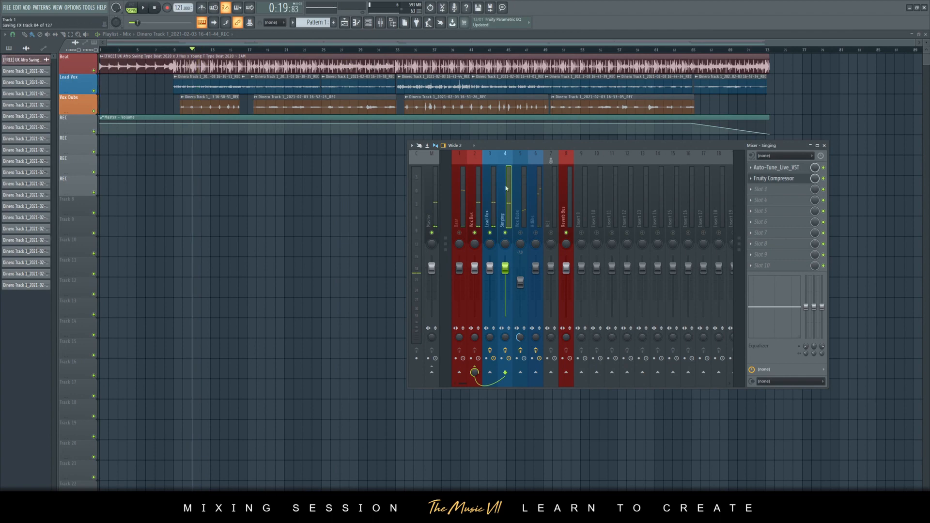
click(791, 179)
drag(92, 107, 211, 159)
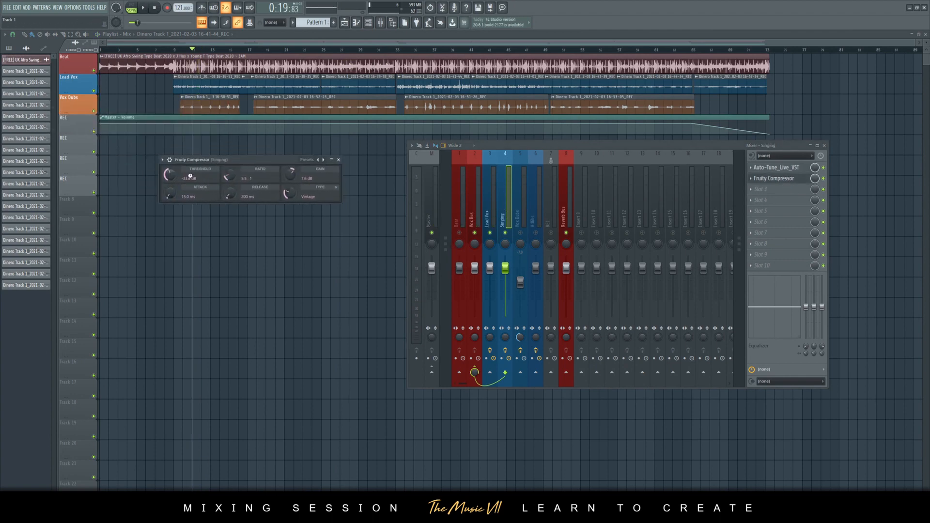
click(340, 159)
Step: Add a Fruity Compressor between Auto-Tune and Ozone Imager 2 on the Vox Dubs track
click(520, 222)
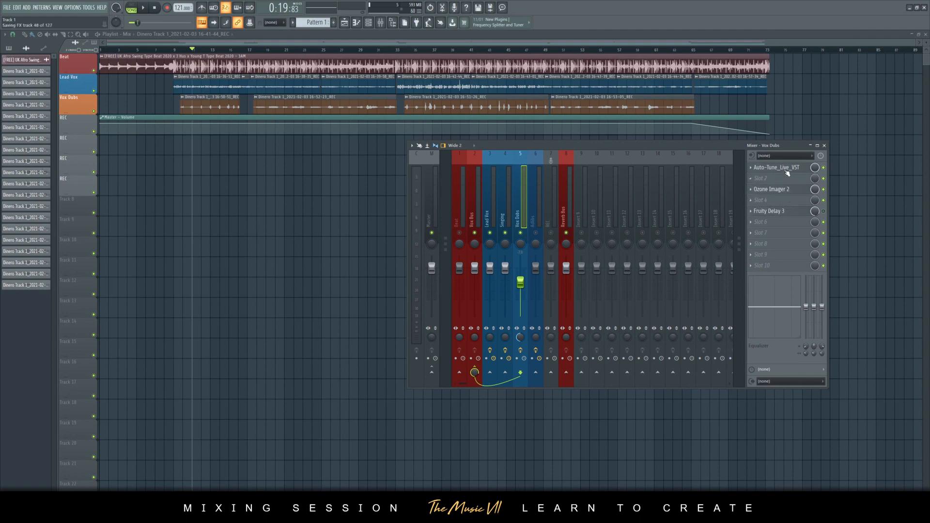
click(781, 179)
click(515, 211)
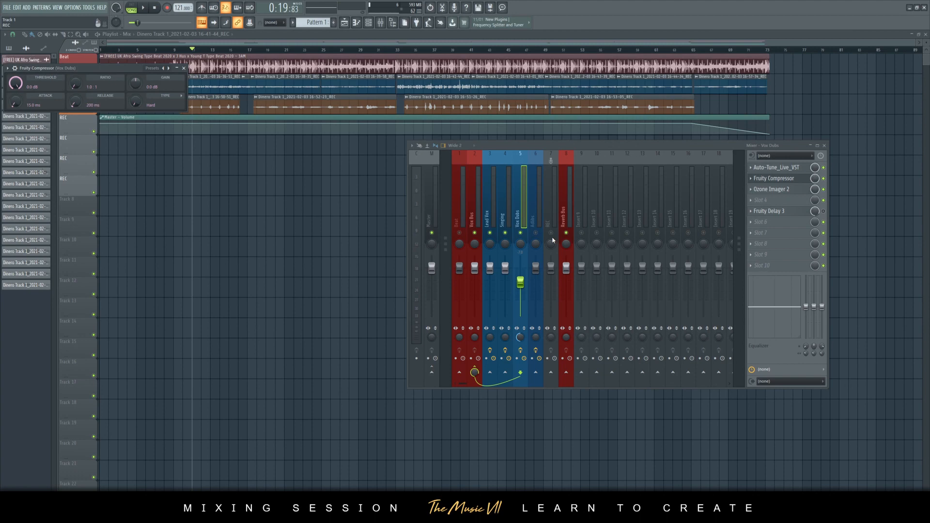
Step: Save the project, and on Vox Dubs move Fruity Delay 3 up to slot 4 with Ozone Imager 2 bypassed
key(space)
key(ctrl+s)
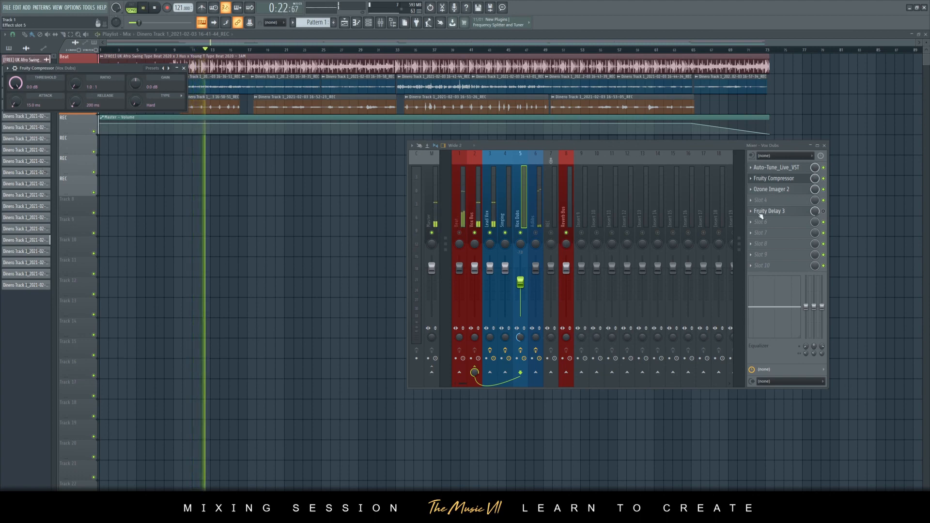
key(space)
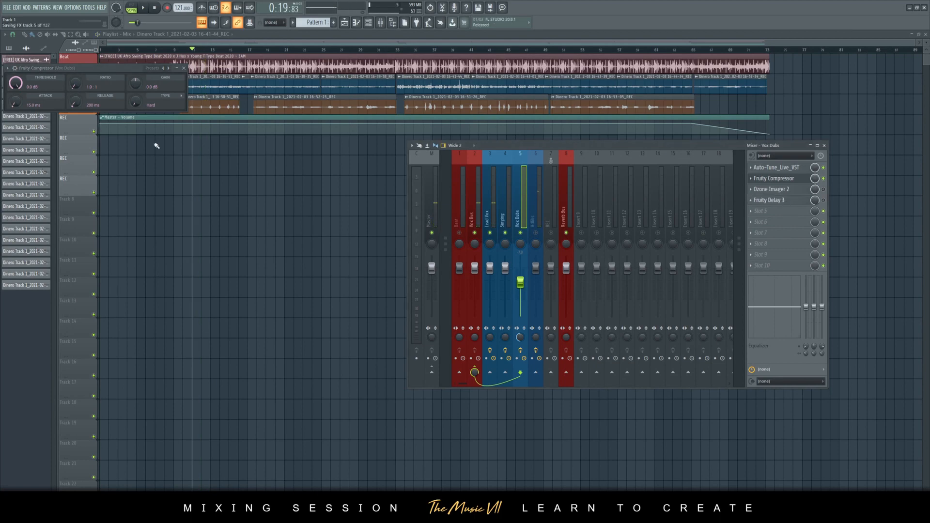
Step: Lower the Vox Dubs compressor's threshold and raise its ratio while auditioning the mix, and mute Lead Vox
key(space)
drag(19, 83, 19, 114)
drag(75, 84, 75, 66)
drag(16, 84, 16, 93)
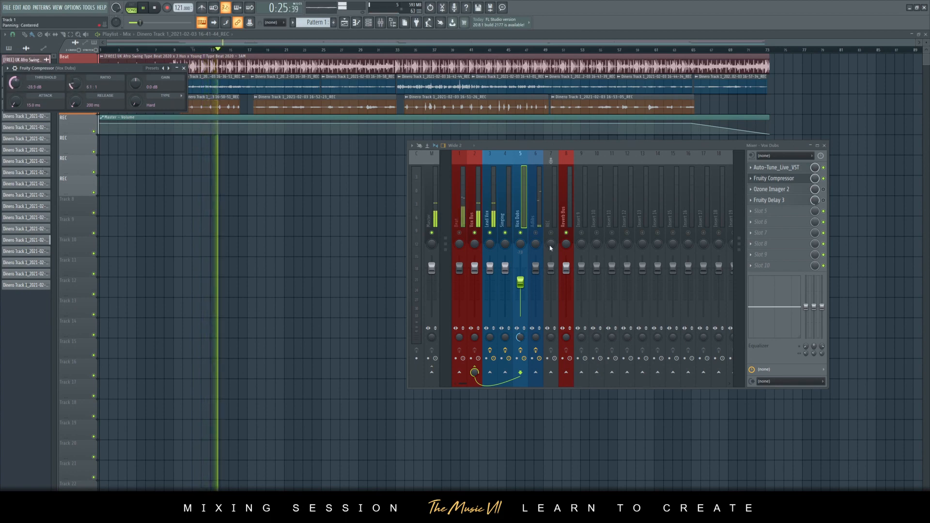
key(space)
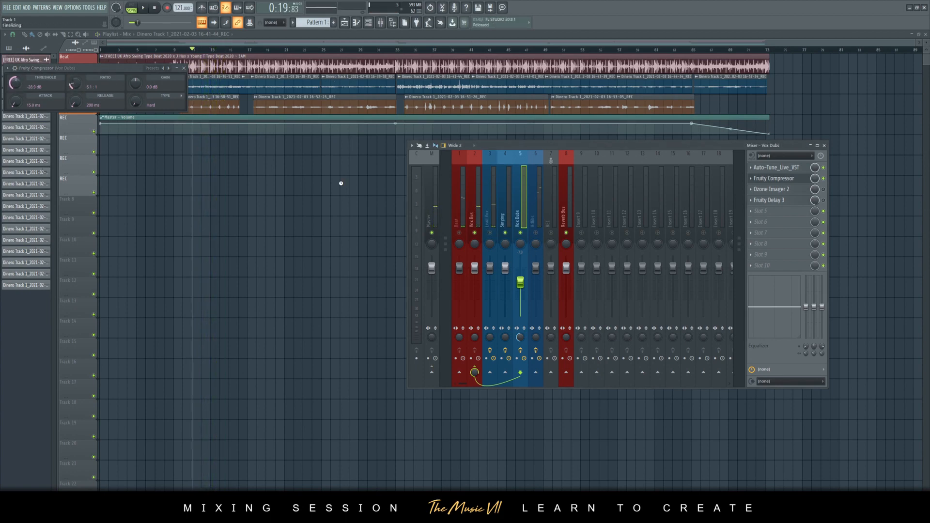
Step: Play the Singing and Vox Dubs tracks from bar 19 with the mixer open
key(F12)
click(267, 50)
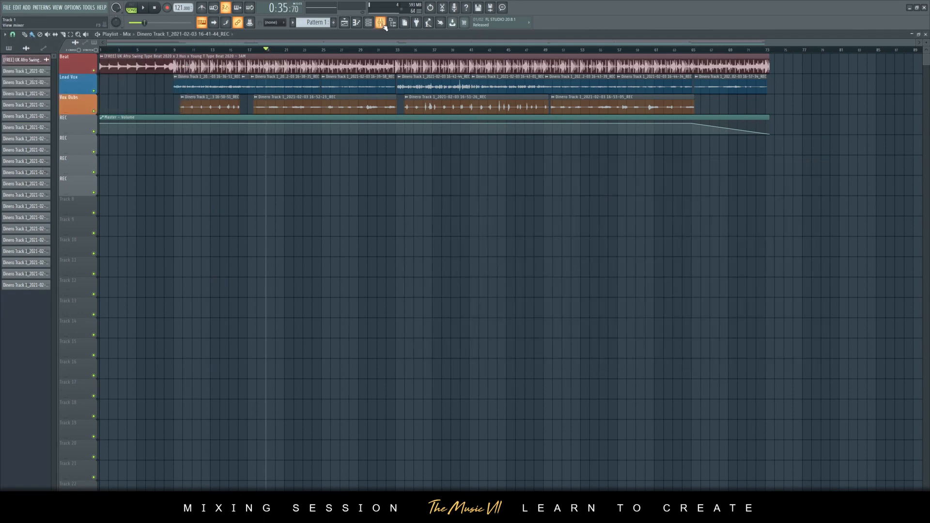
click(381, 23)
key(space)
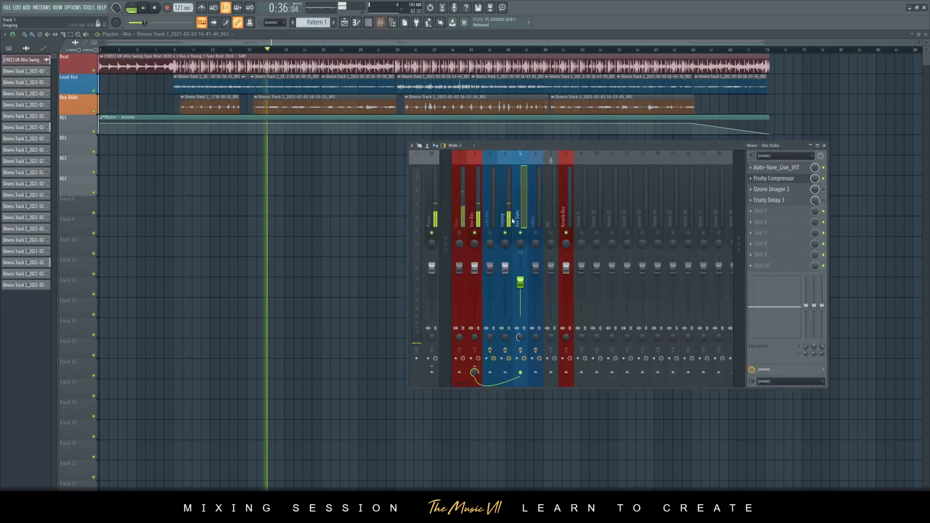
Step: Set the gain of the Vox Dubs track's Fruity Compressor to -4.1 dB while auditioning the mix, and save the project
click(799, 181)
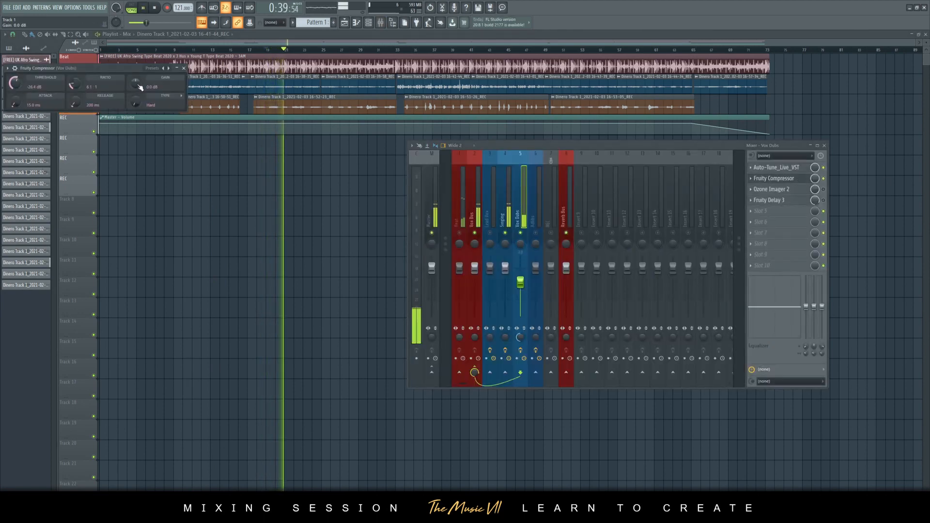
drag(140, 87, 356, 174)
key(ctrl+s)
key(ctrl+s)
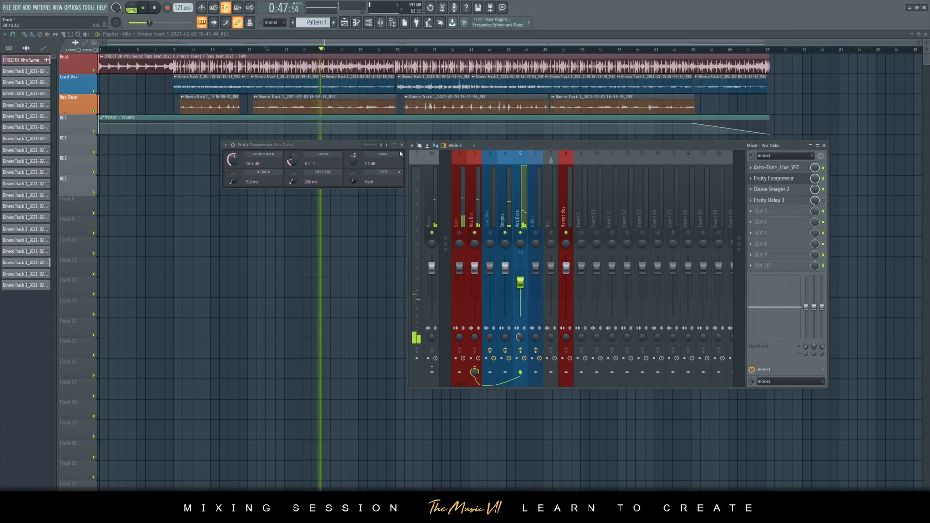
key(space)
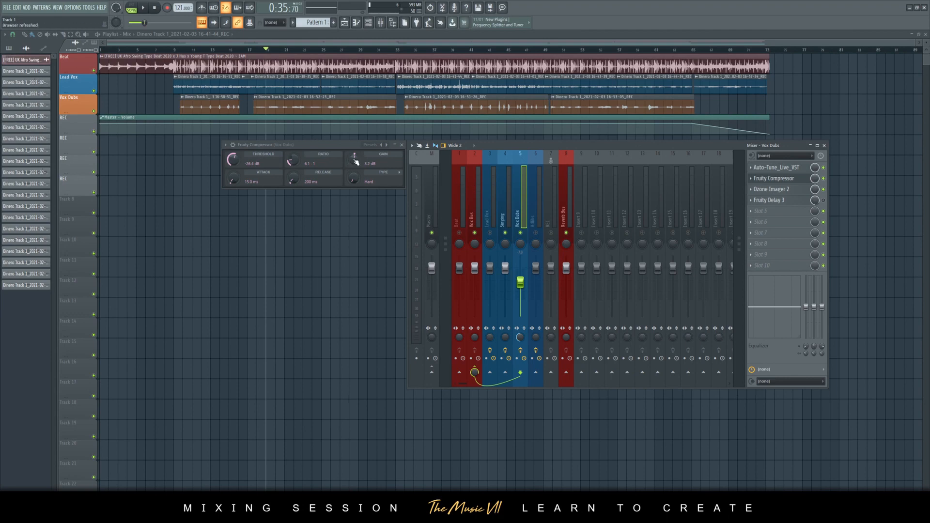
drag(352, 166, 351, 167)
key(space)
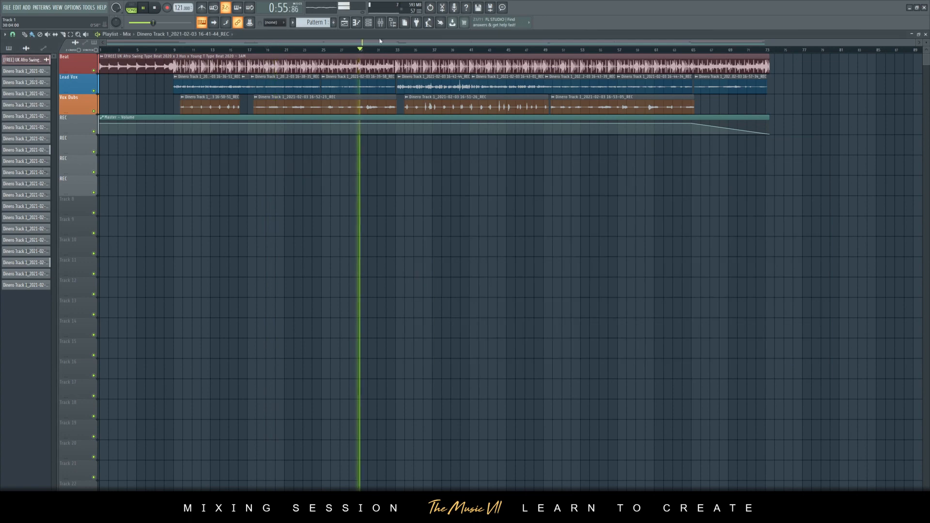
click(380, 22)
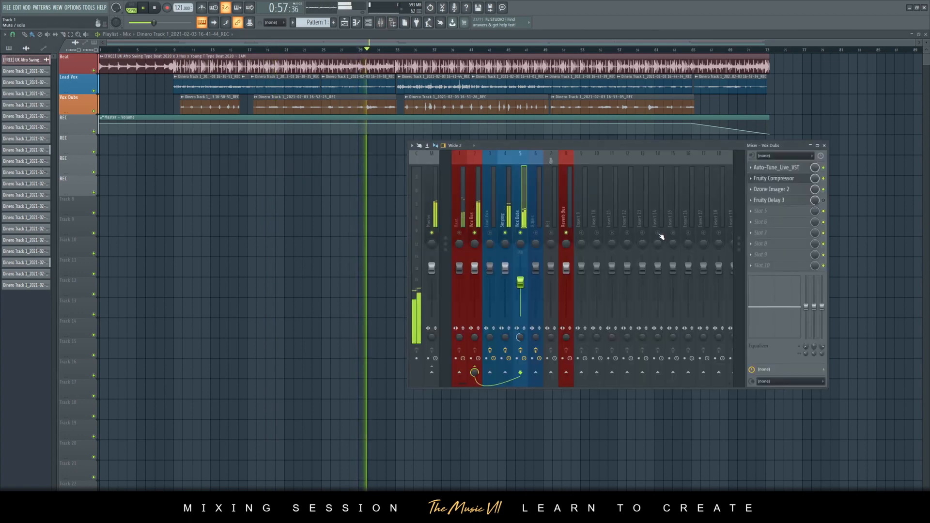
key(ctrl+s)
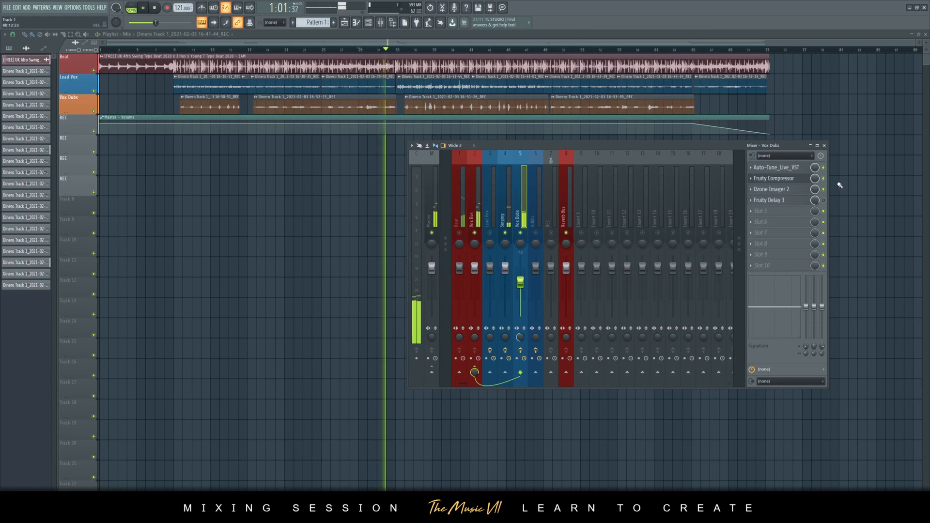
Step: Reset the Vox Dubs fader to 100% (0.0 dB), lower its compressor's gain during playback, and save the project
click(780, 179)
key(space)
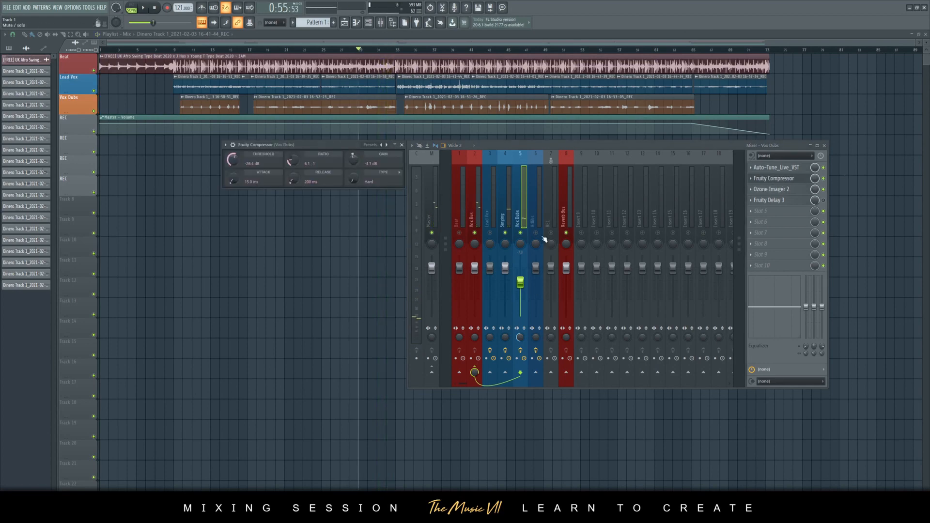
right_click(520, 278)
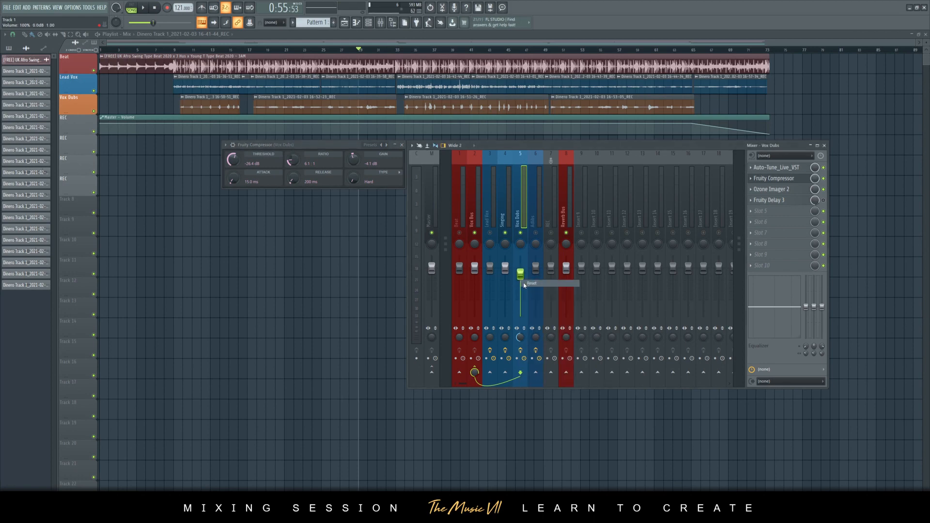
key(space)
drag(352, 162, 353, 172)
click(401, 145)
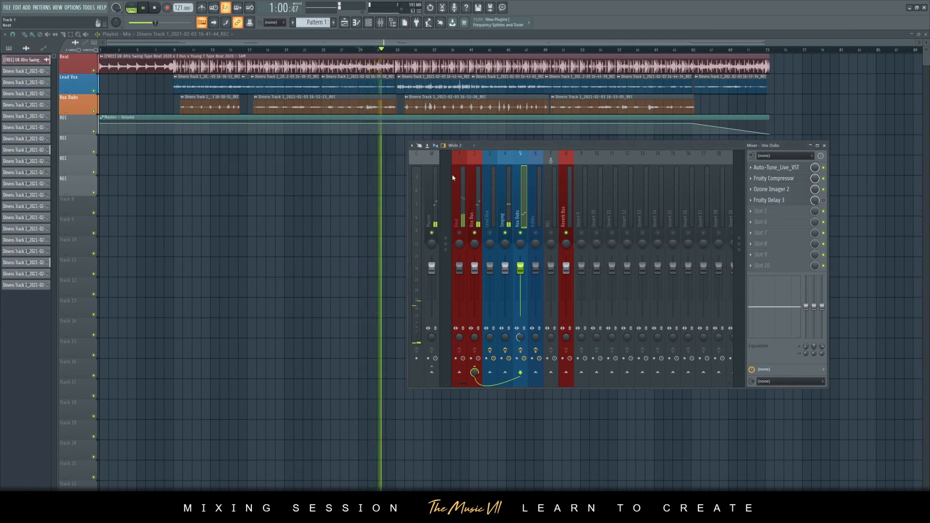
key(ctrl+s)
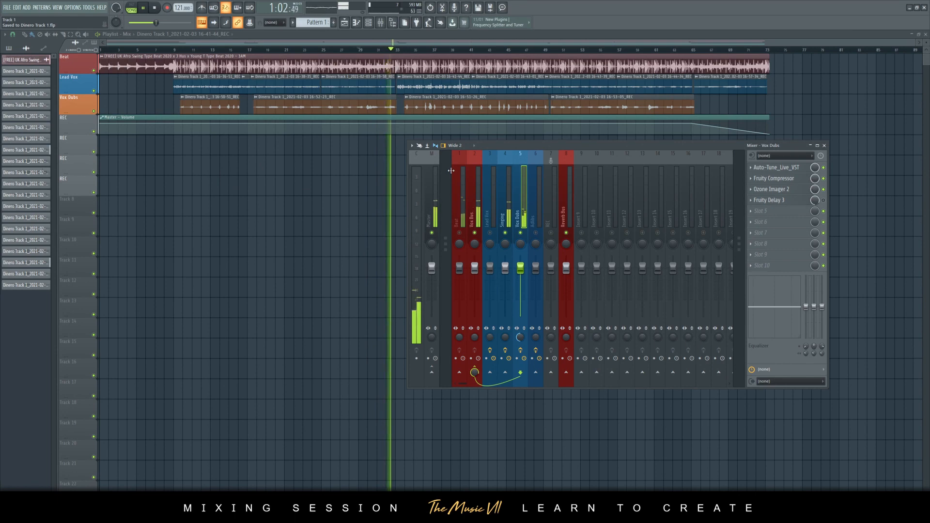
Step: Lower the Vox Dubs fader to about 83% (-3.9 dB) and audition the result
key(space)
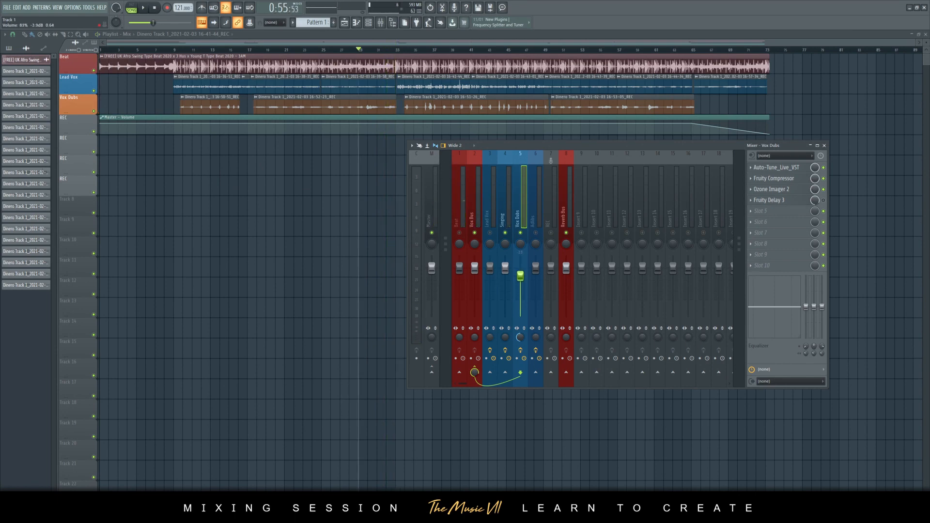
key(space)
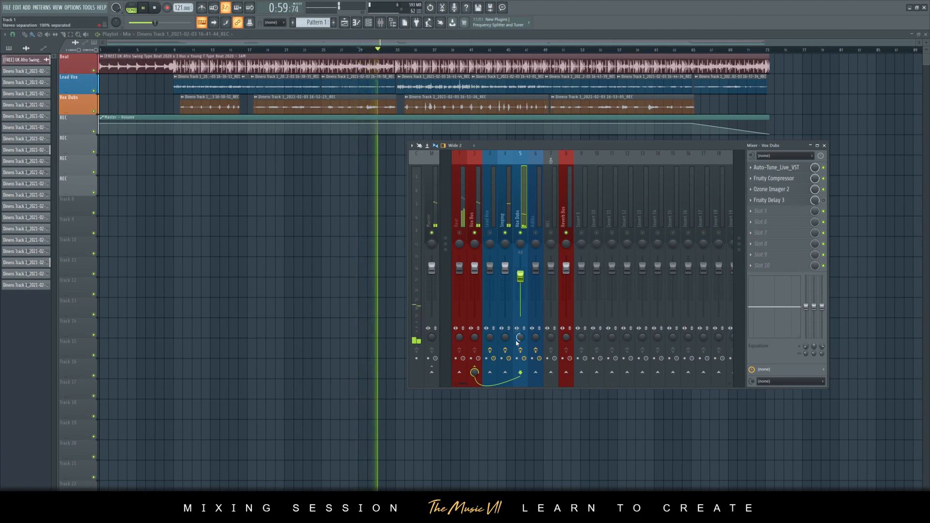
key(space)
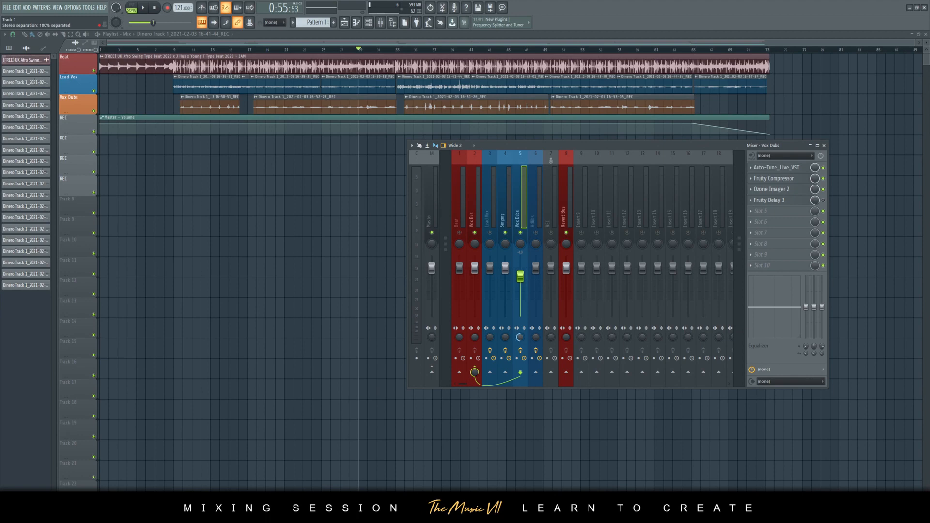
Step: Solo the Adlibs mixer track, audition it from about 1:09 in the song, and display its effect slots
key(space)
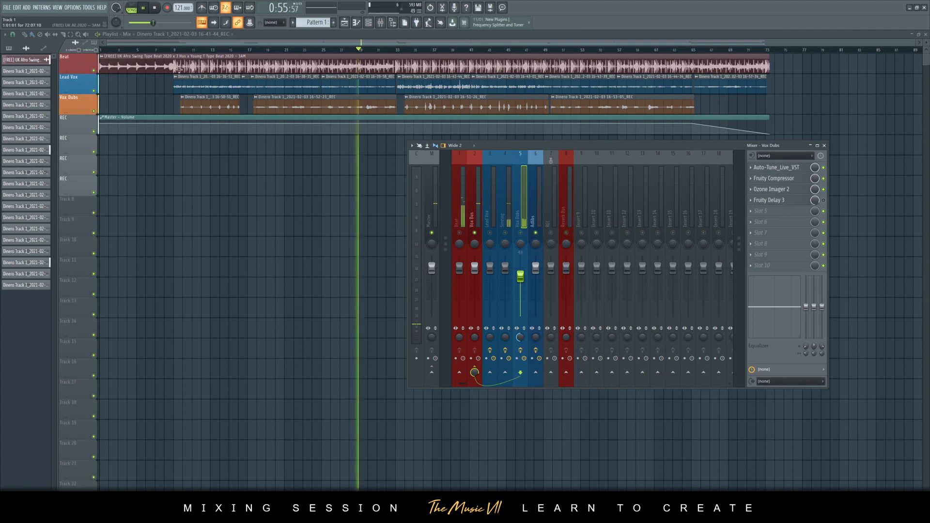
click(193, 51)
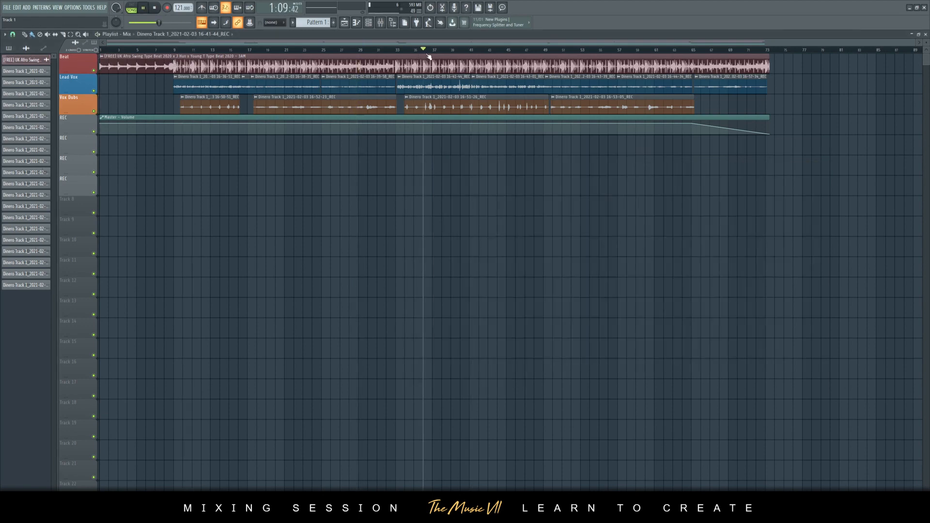
key(F9)
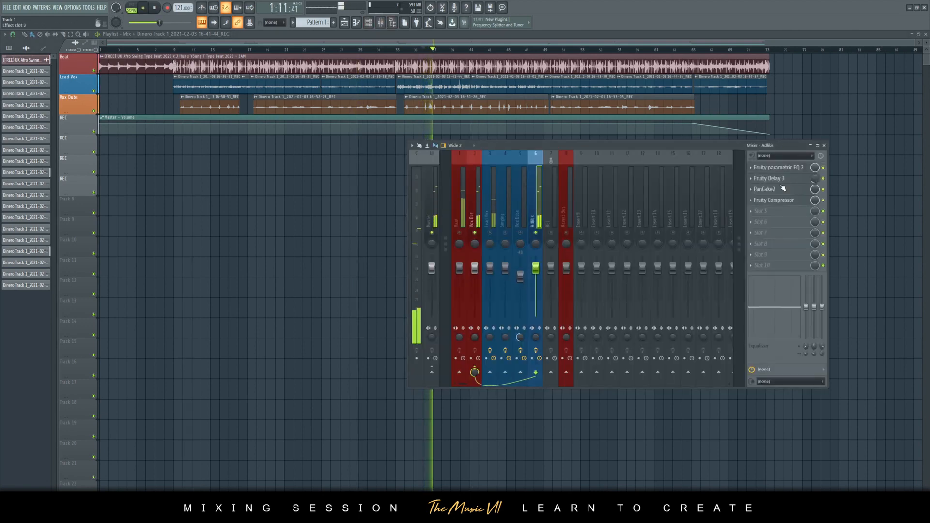
key(space)
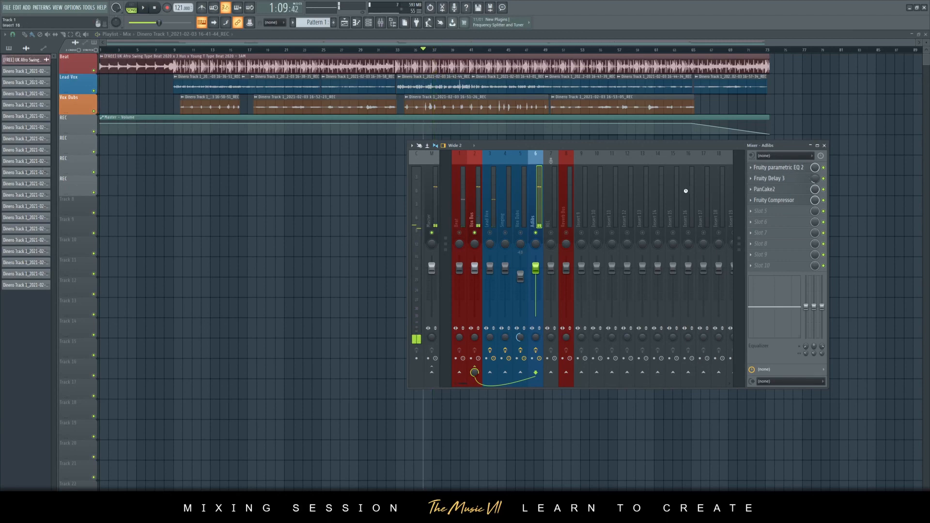
Step: Reduce the channel volume of the ad-lib clip that starts near bar 34, auditioning it against the beat
double_click(505, 113)
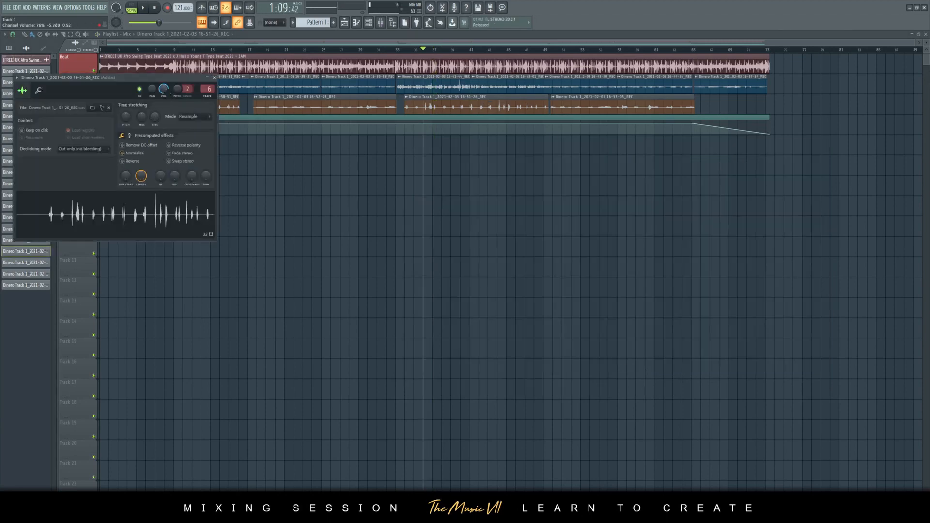
key(space)
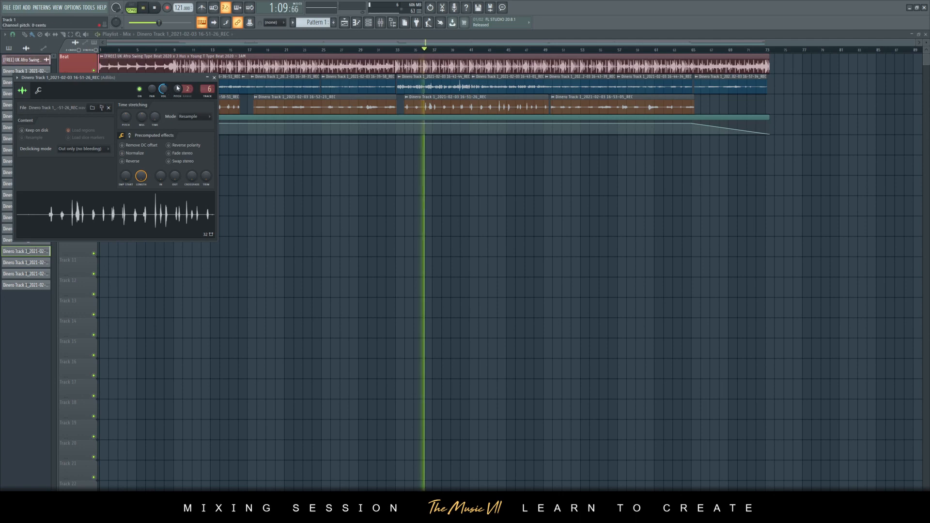
key(space)
key(space)
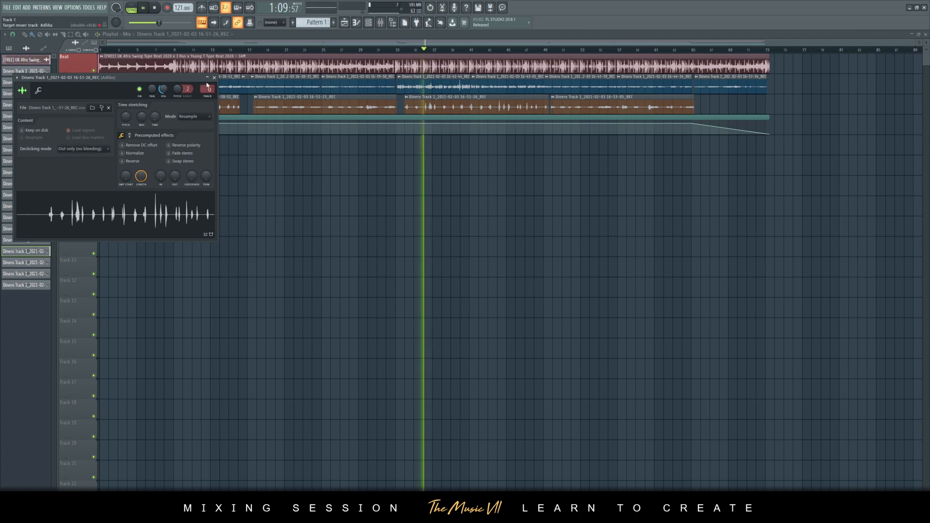
key(Escape)
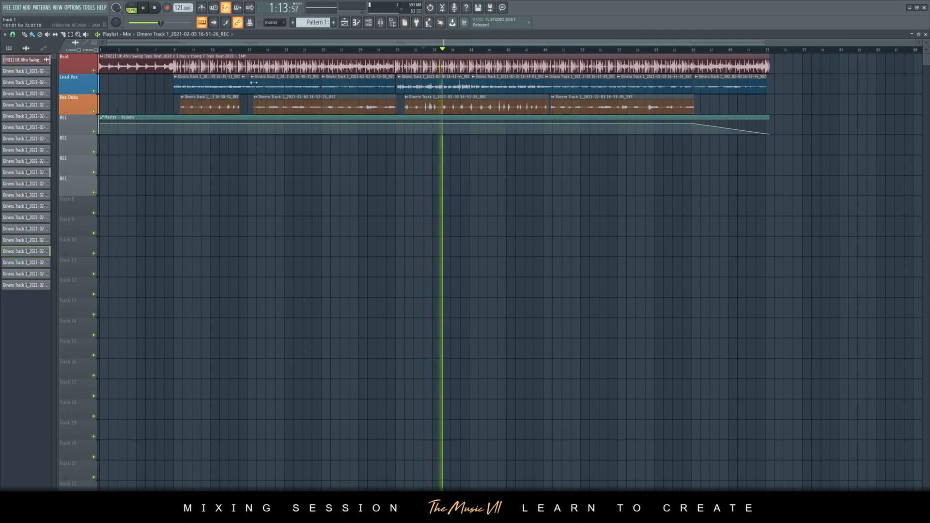
Step: Play the first ad-lib clip near bar 12 and check its channel settings
click(202, 49)
double_click(216, 111)
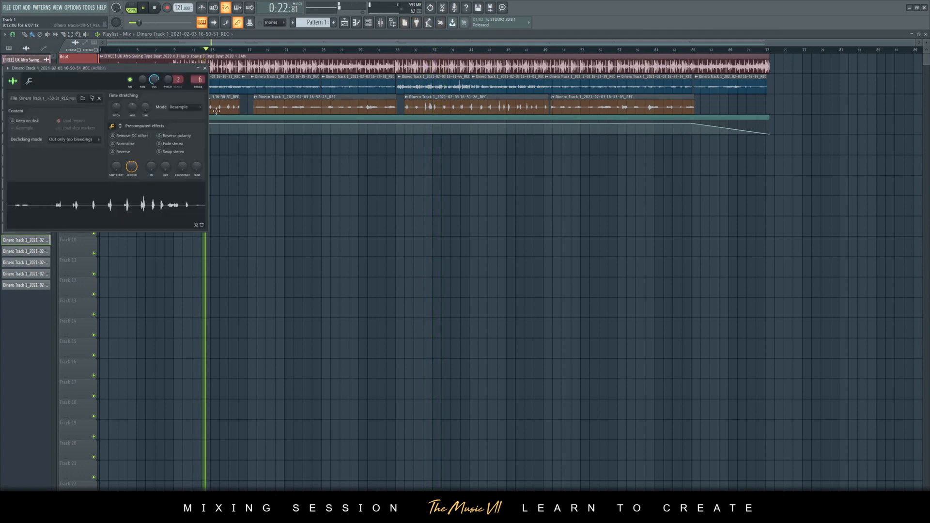
click(207, 68)
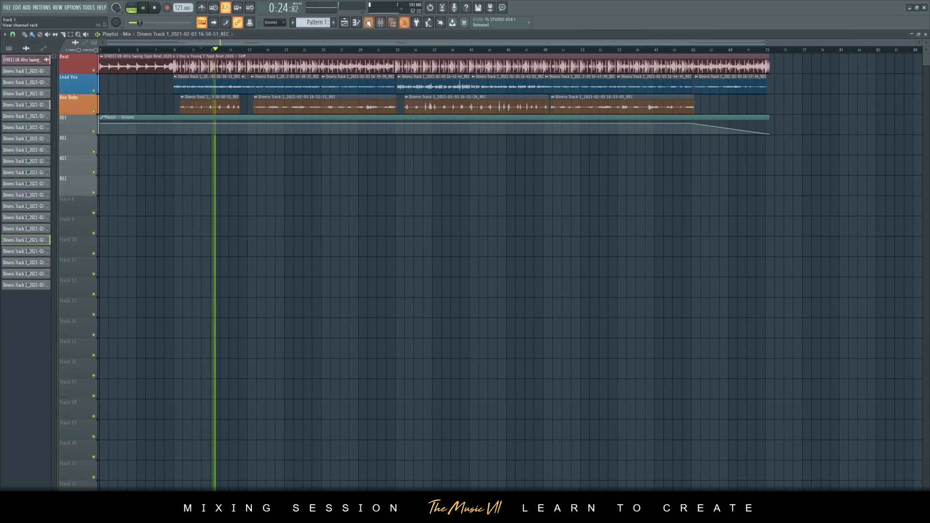
Step: Move the Adlibs track's Fruity Compressor up to the second effect slot, above Fruity Delay 3, and open it
key(F9)
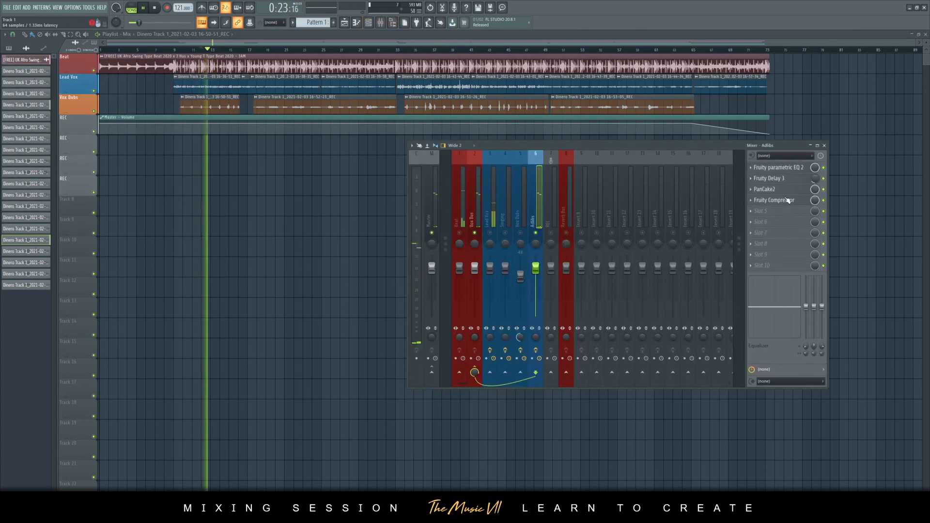
drag(786, 200, 785, 179)
key(space)
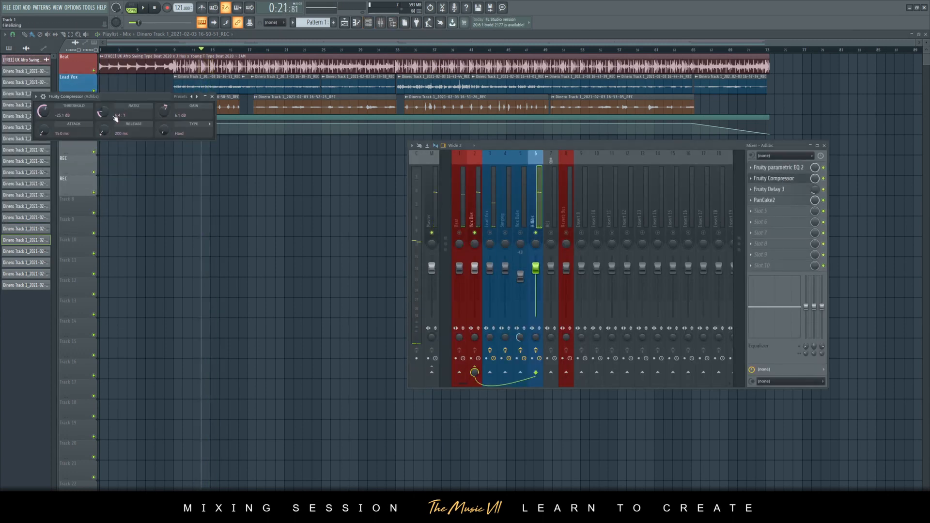
Step: Reset the Adlibs compressor's gain and lower it to -5.1 dB while auditioning the first ad-lib section
right_click(171, 115)
click(177, 119)
key(space)
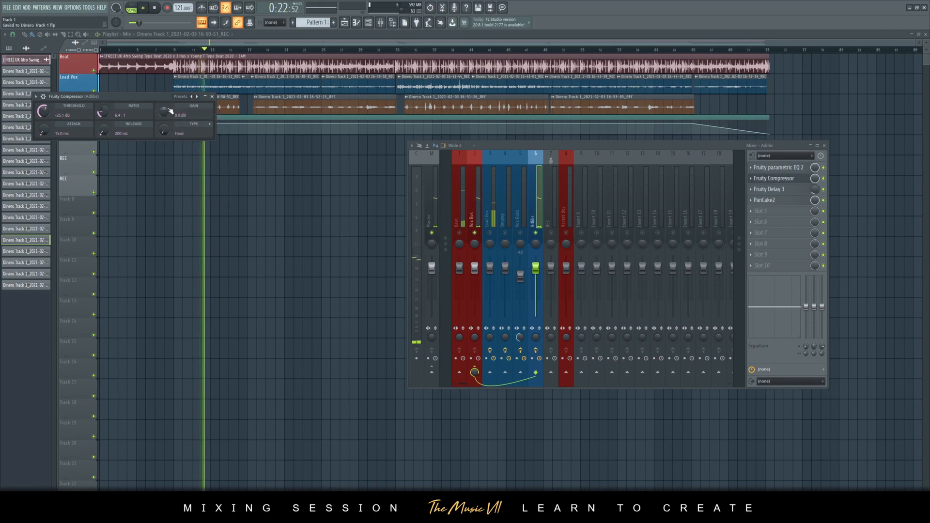
drag(182, 117, 182, 126)
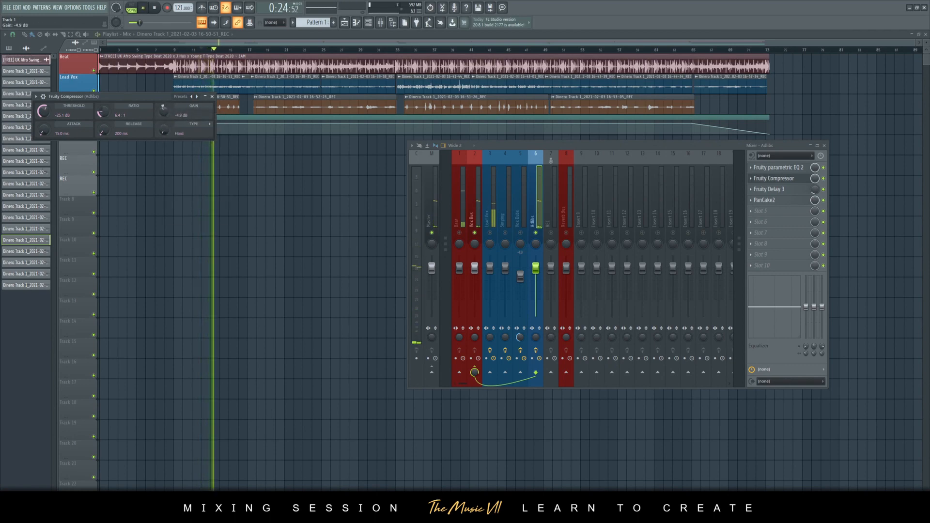
key(space)
key(space)
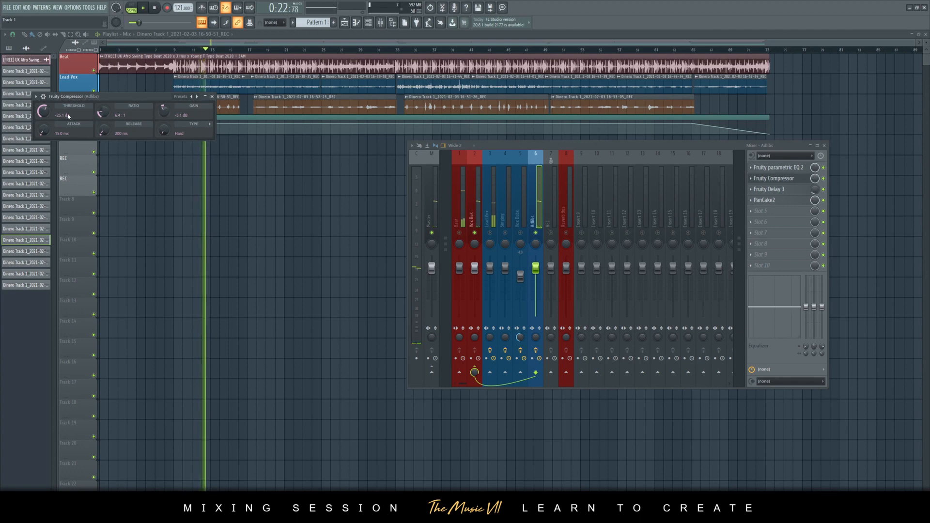
Step: Set the Adlibs compressor's threshold to -33.7 dB, save the project, and raise the compressor's gain to -0.9 dB
key(space)
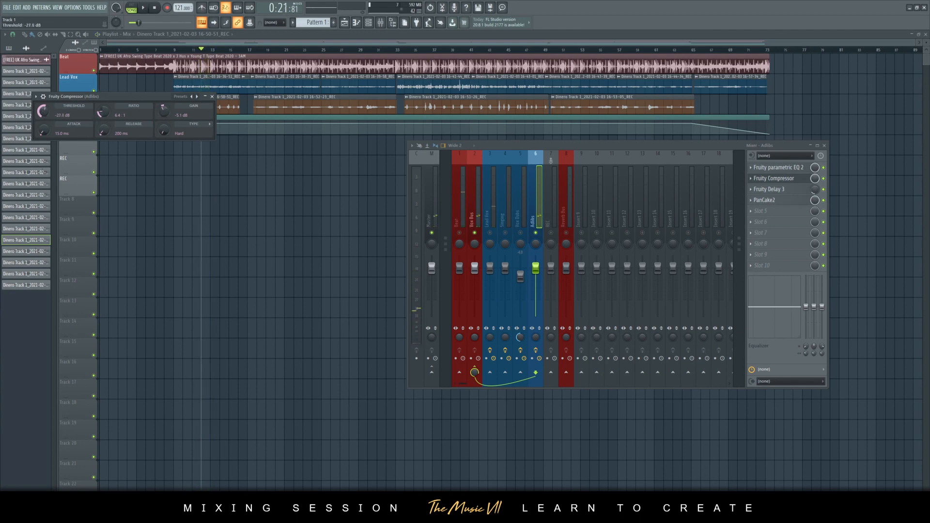
key(space)
drag(43, 111, 42, 119)
key(space)
key(ctrl+s)
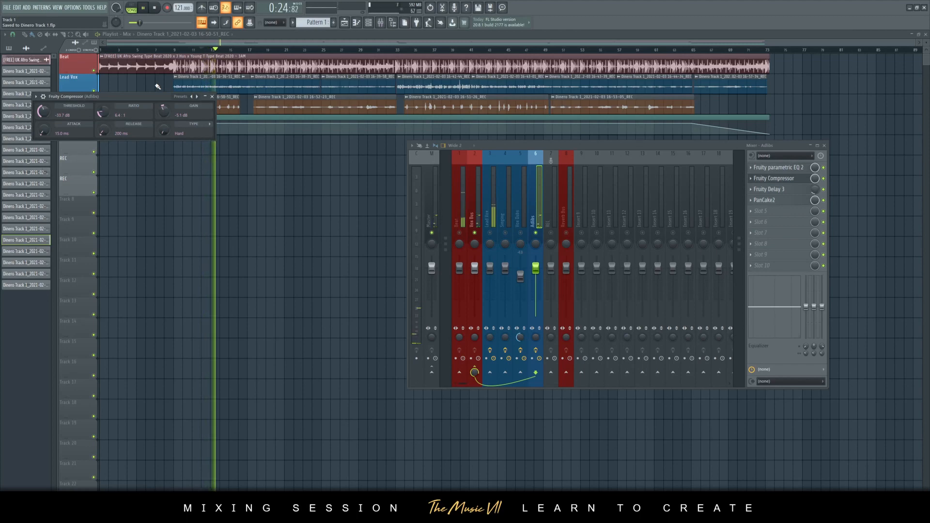
drag(164, 112, 164, 96)
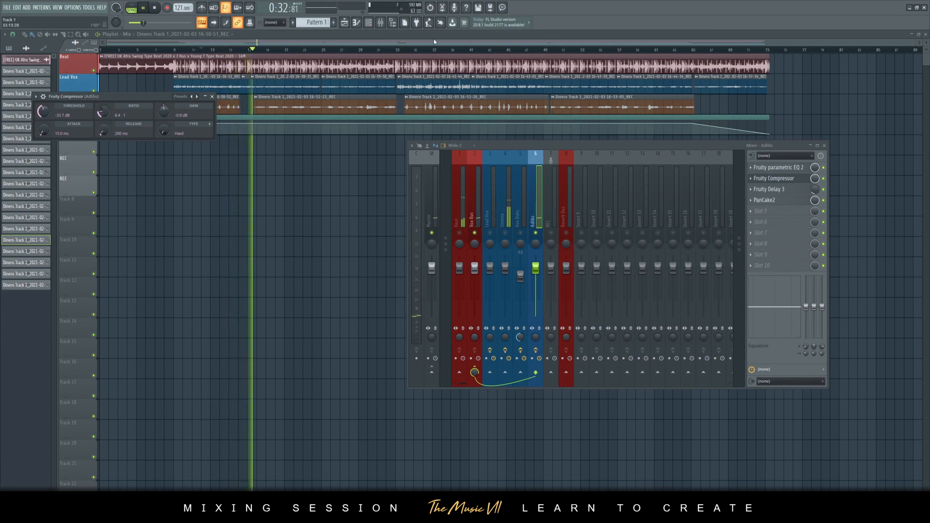
Step: Audition the ad-libs from about 1:09, place Fruity Delay 3 below PanCake2, and set the Adlibs compressor's gain to 0.3 dB
click(422, 52)
click(380, 22)
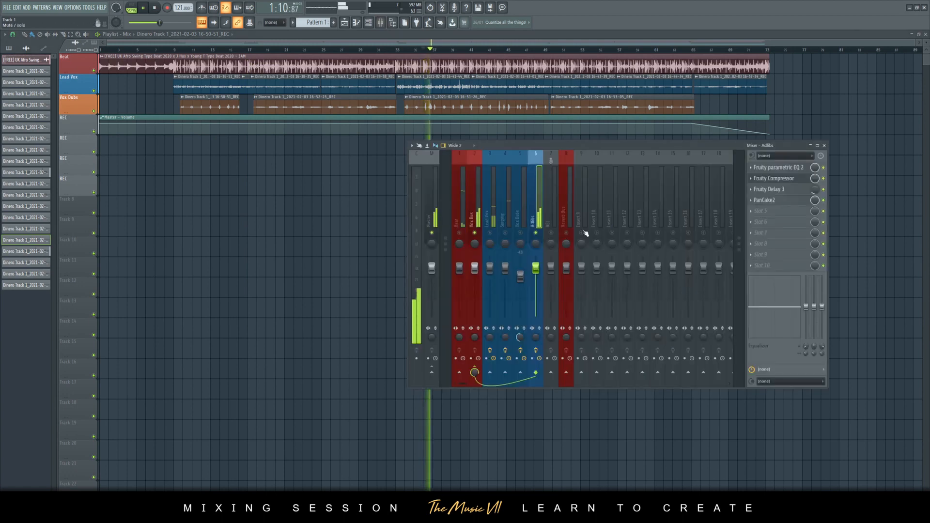
key(space)
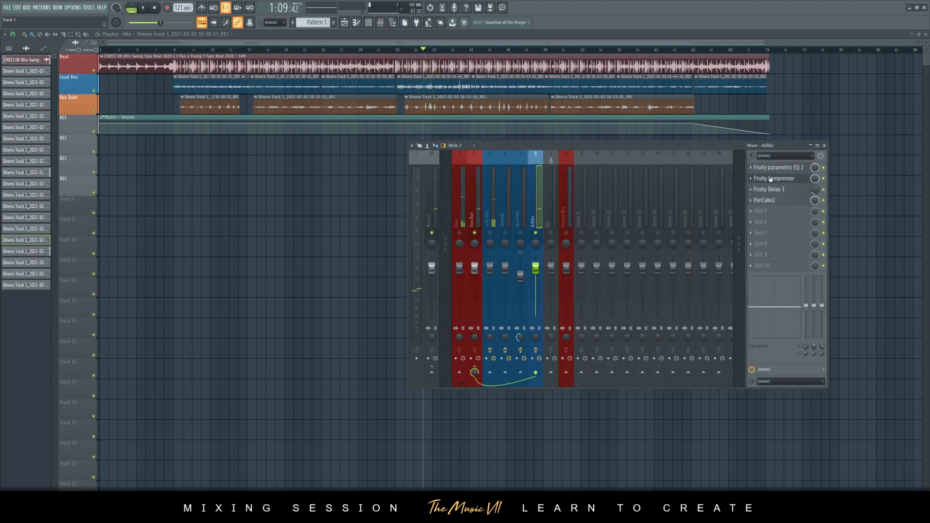
click(774, 178)
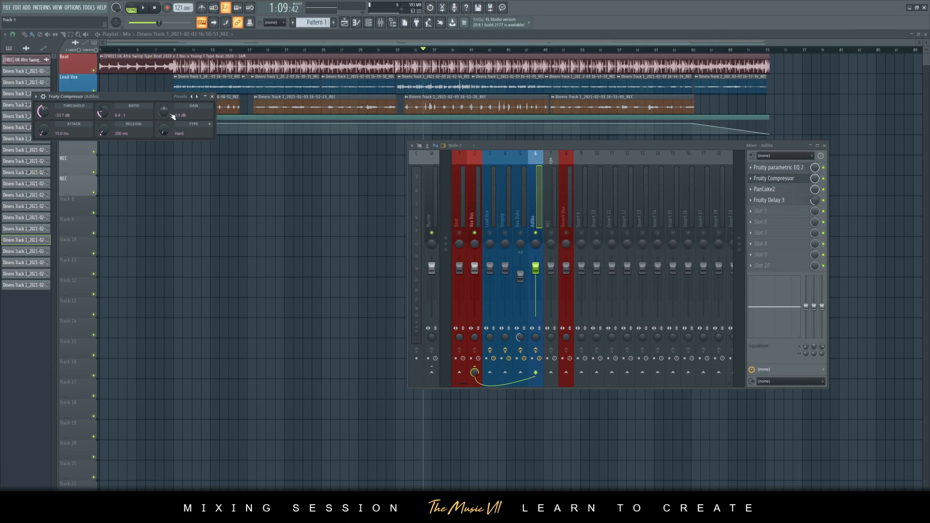
drag(177, 122, 177, 104)
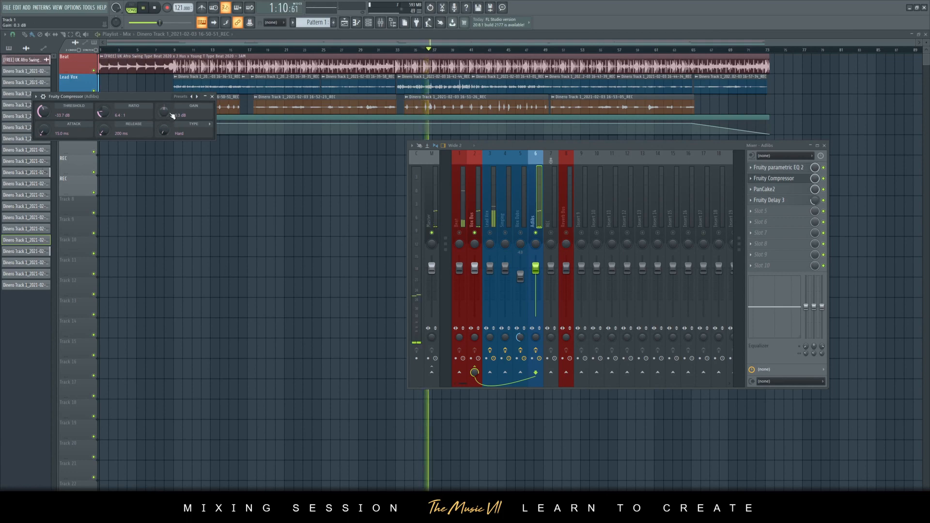
Step: Play the song from about 1:09, close the Adlibs compressor and bring all the muted mixer tracks back in
key(space)
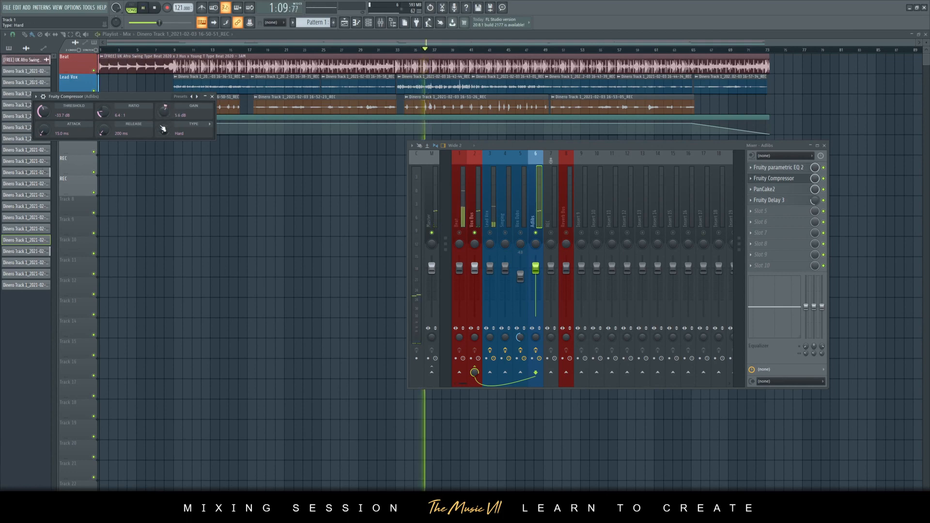
click(212, 96)
right_click(506, 234)
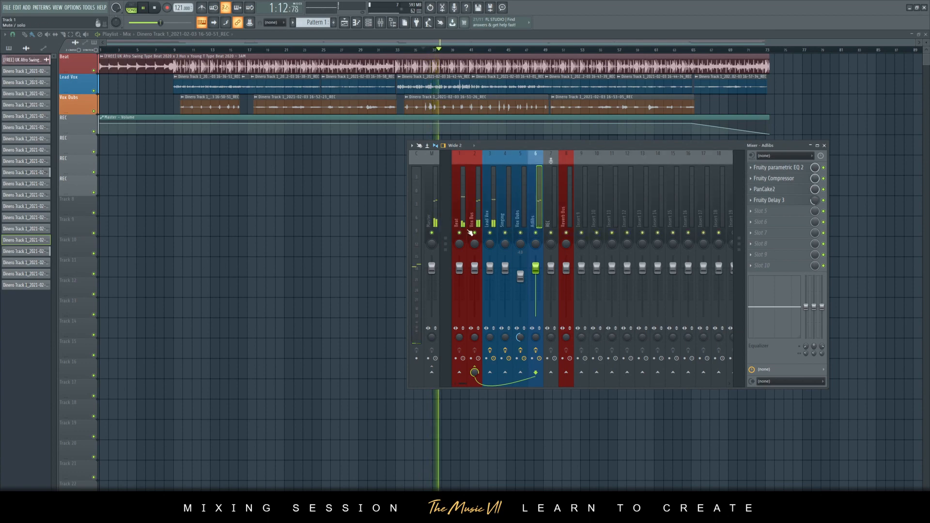
Step: Select the Lead Vox track, audition the full mix and save the project
click(491, 207)
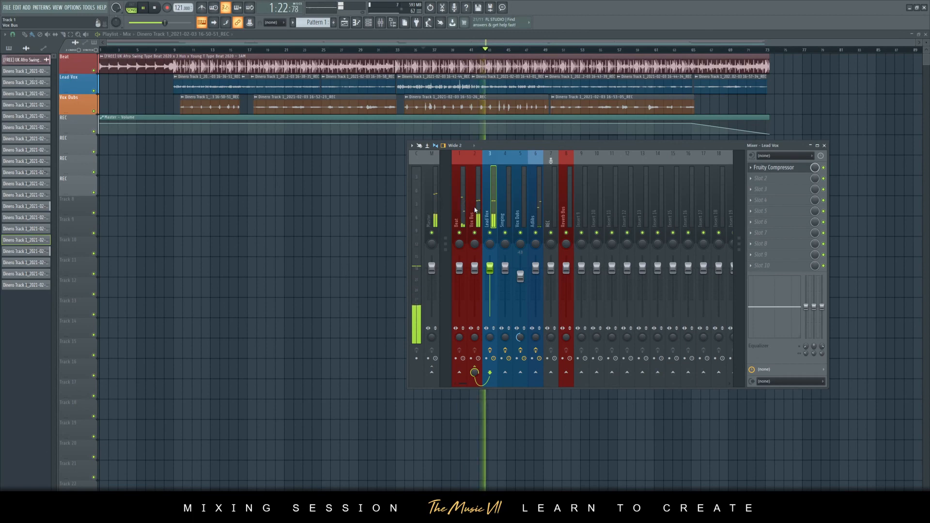
key(ctrl+s)
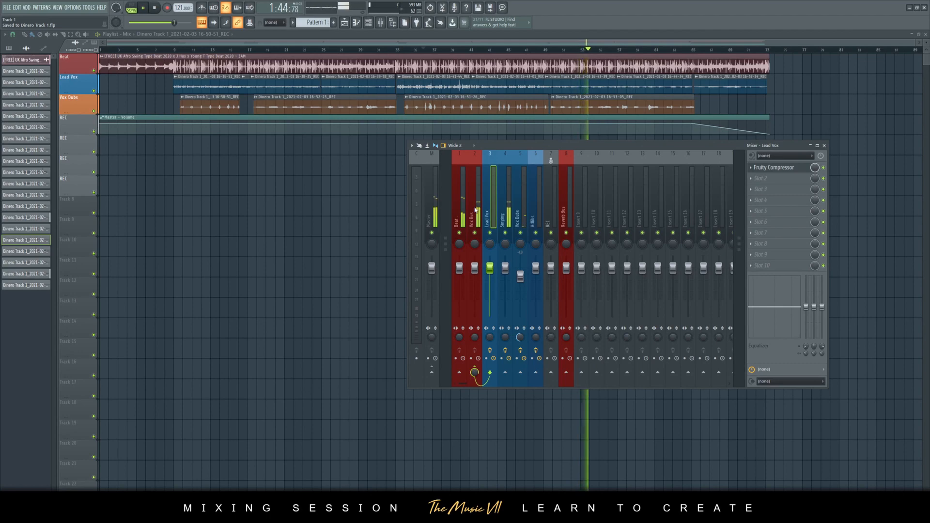
key(space)
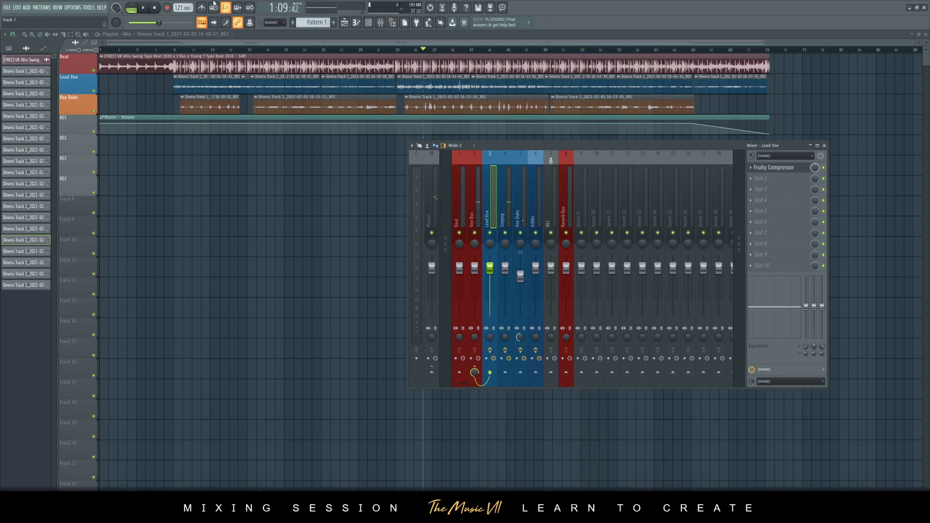
Step: Load FabFilter Pro-Q into the Lead Vox track's second effect slot and apply its Vocal preset
click(761, 178)
click(533, 126)
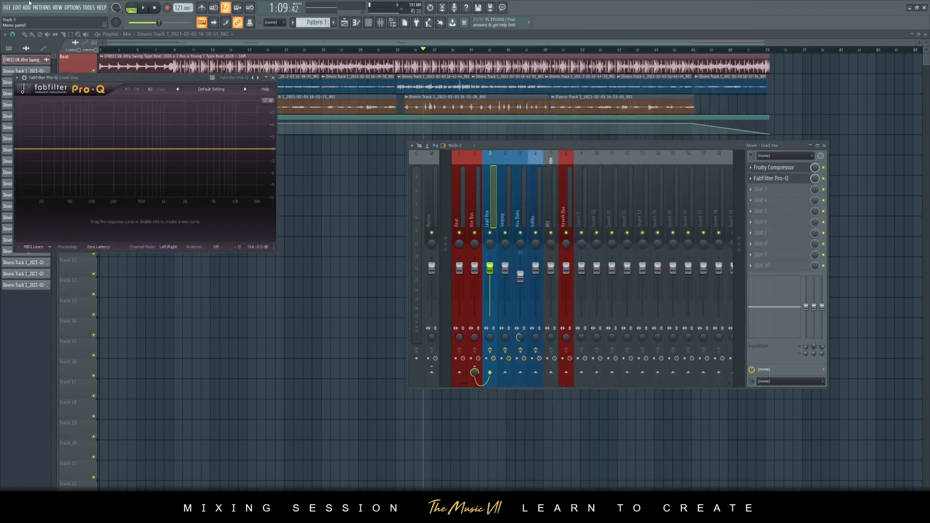
drag(196, 81, 325, 146)
click(344, 156)
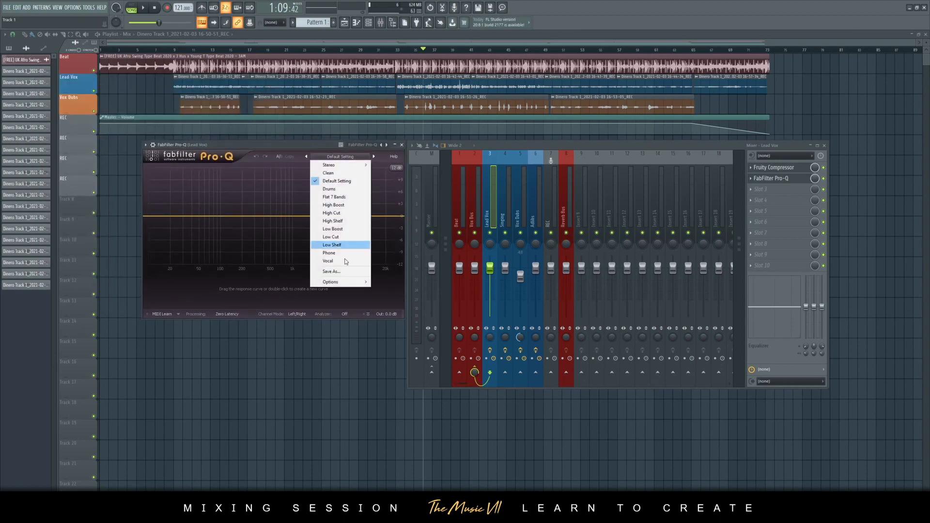
click(339, 243)
Step: Set the Lead Vox Pro-Q analyzer to Pre+Post and play the song from about 1:09
key(space)
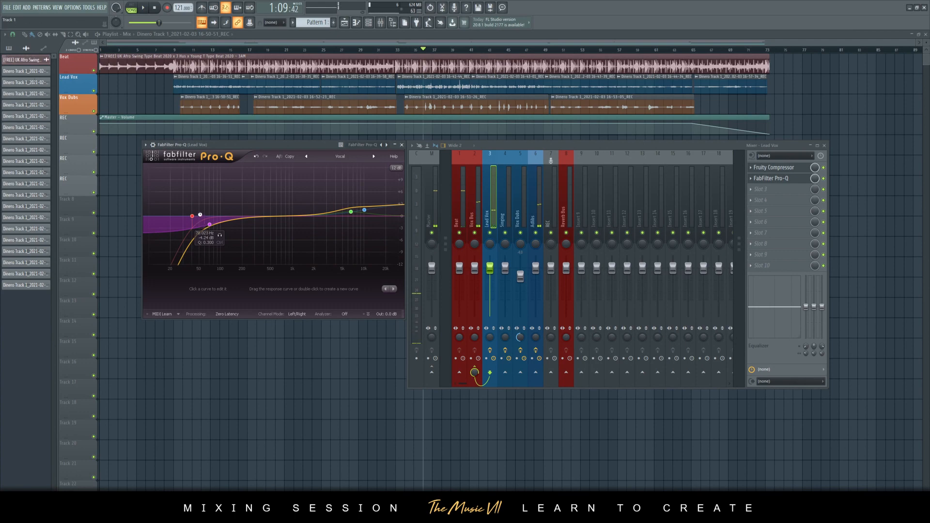
click(344, 314)
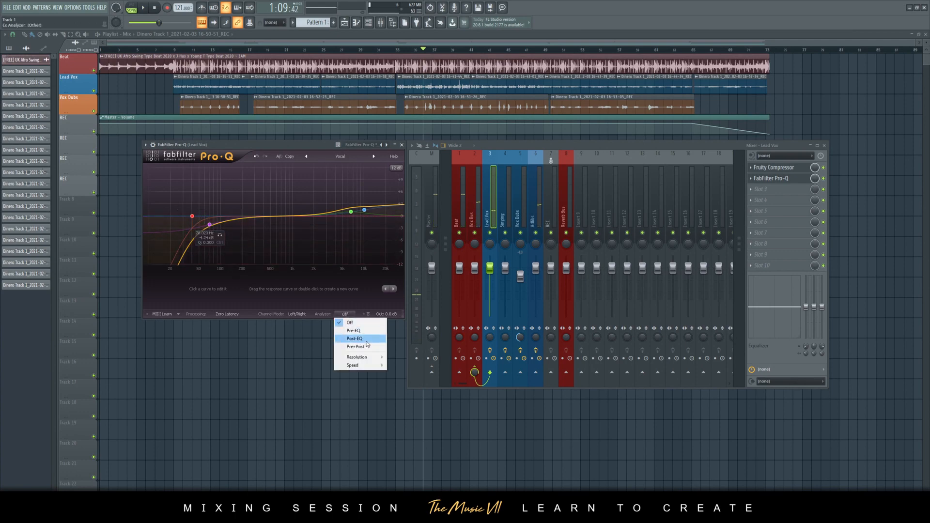
click(360, 346)
key(space)
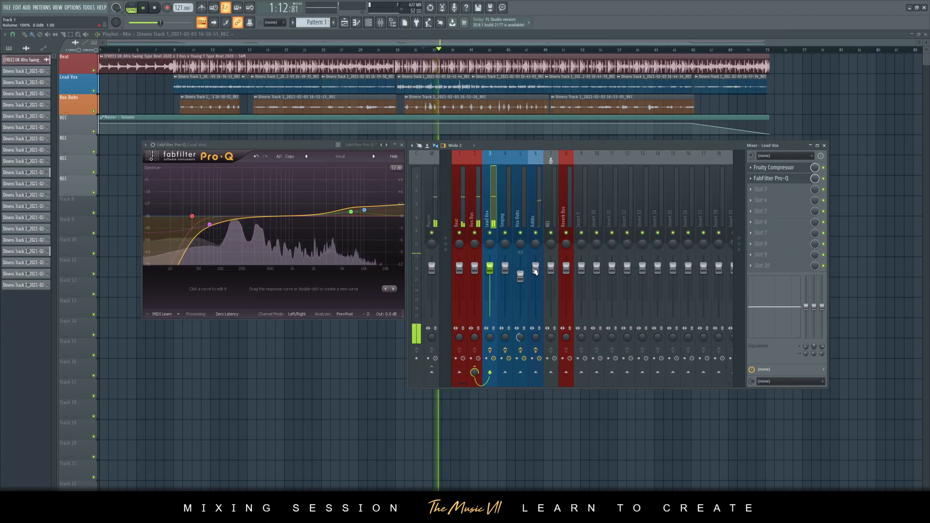
Step: Lower the Adlibs track's fader below the Vox Dubs fader during playback and reselect the Lead Vox track
drag(536, 268, 535, 280)
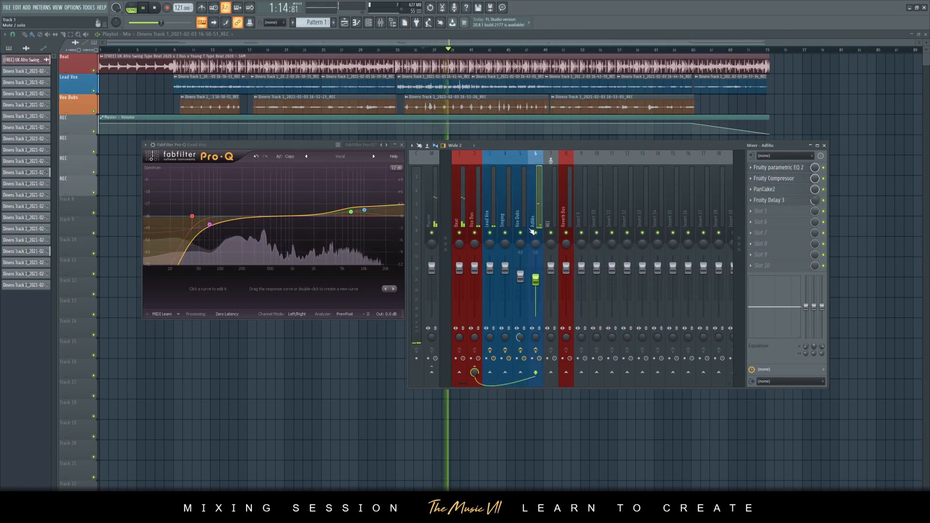
click(489, 218)
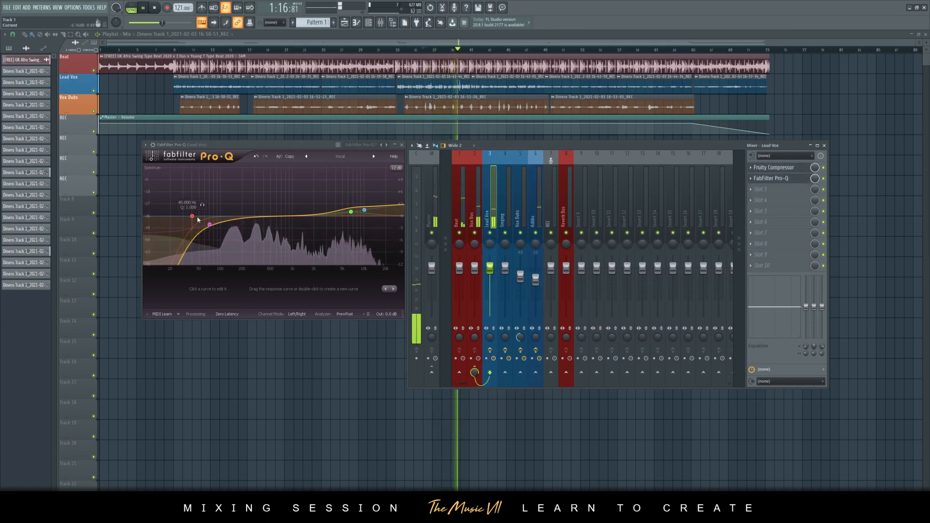
key(space)
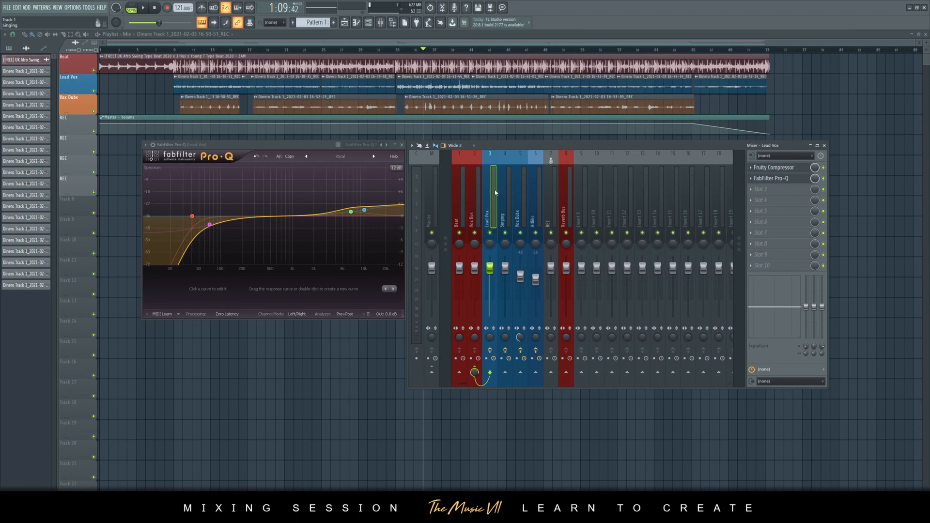
Step: Move the REC mixer track past the Reverb Bus to insert position 12
click(552, 208)
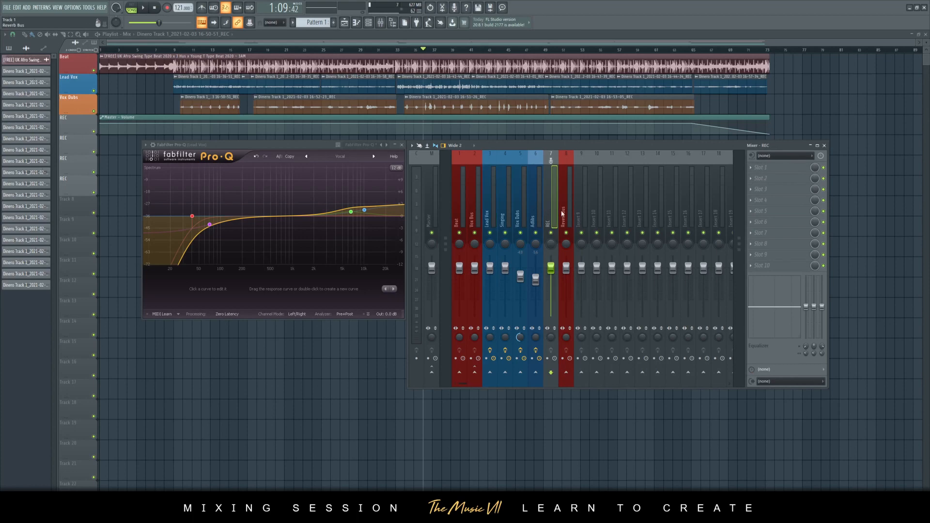
key(alt+Right)
key(alt+Right)
key(alt+Right)
key(alt+Right)
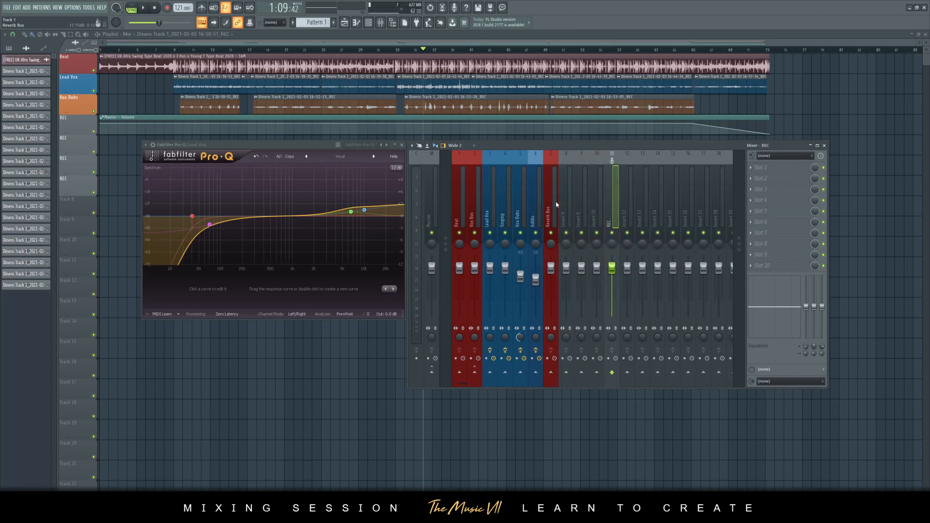
key(alt+Right)
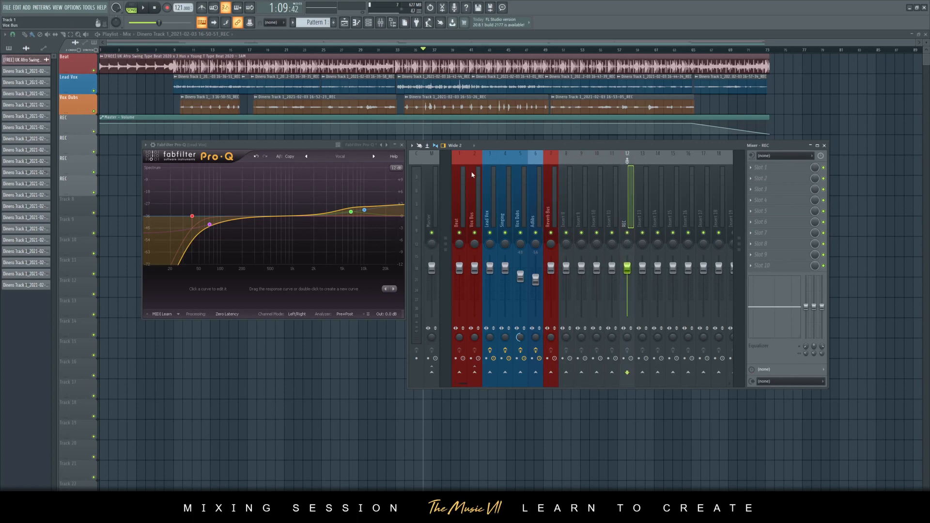
Step: Audition the Lead Vox with its EQ in the mix from about 1:09 and close Pro-Q
click(491, 182)
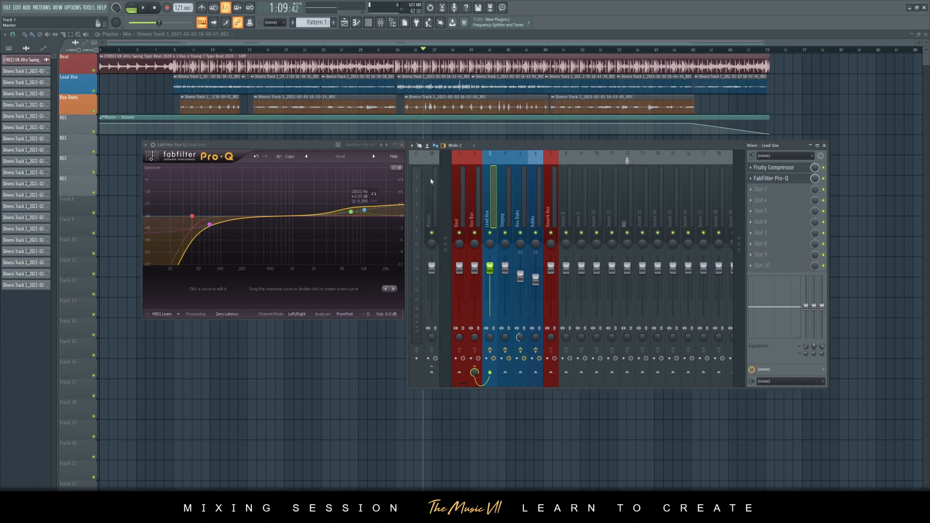
key(space)
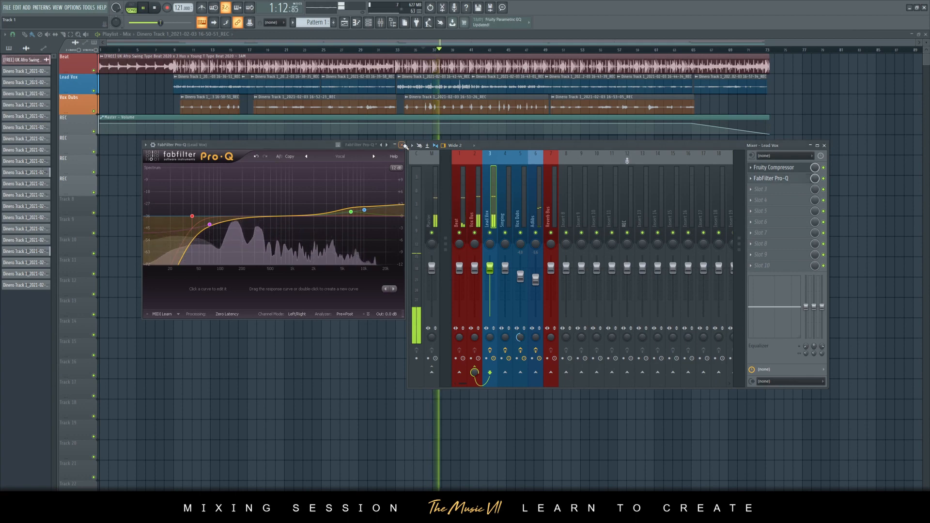
click(402, 145)
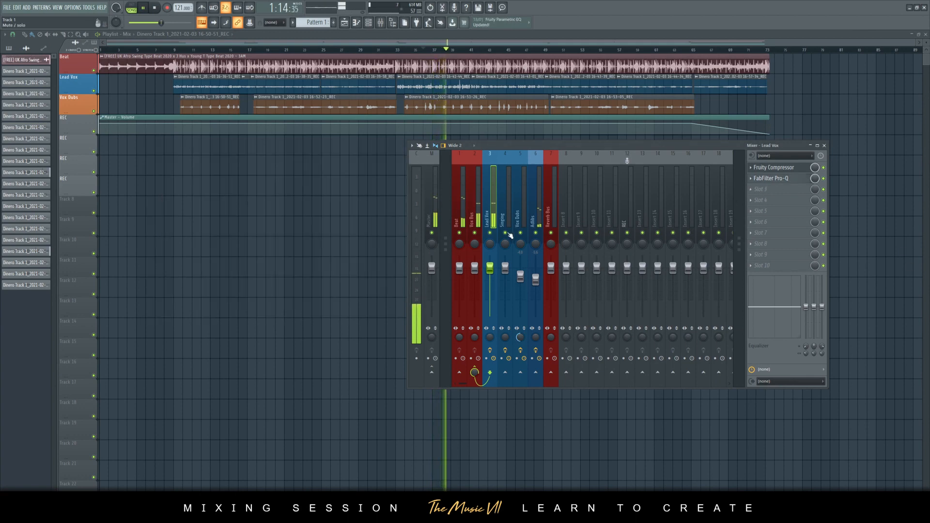
key(space)
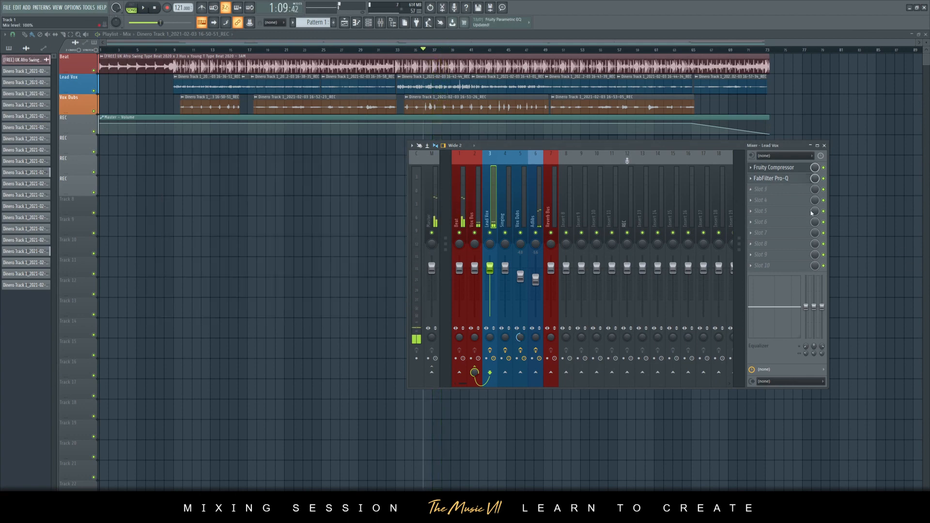
Step: Copy the Lead Vox track's FabFilter Pro-Q with its settings to the Singing track's third effect slot
click(506, 218)
click(475, 212)
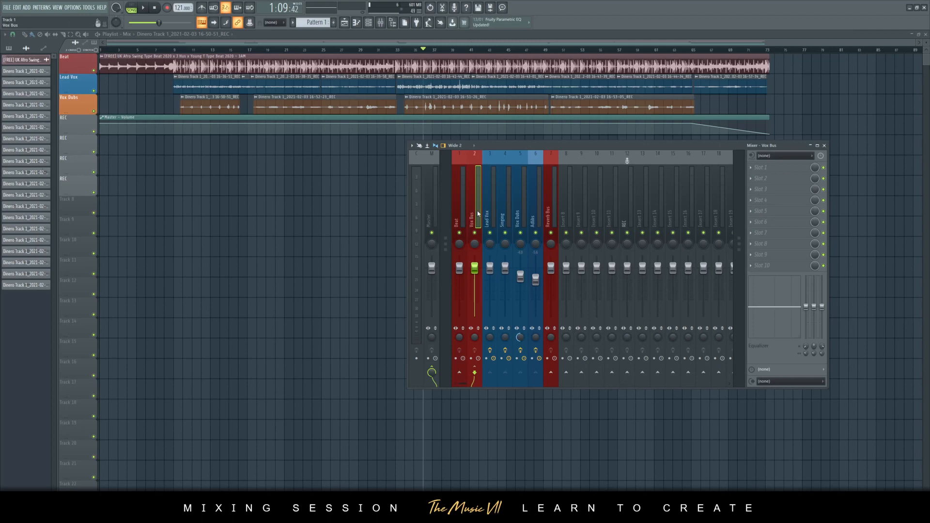
click(506, 216)
click(493, 218)
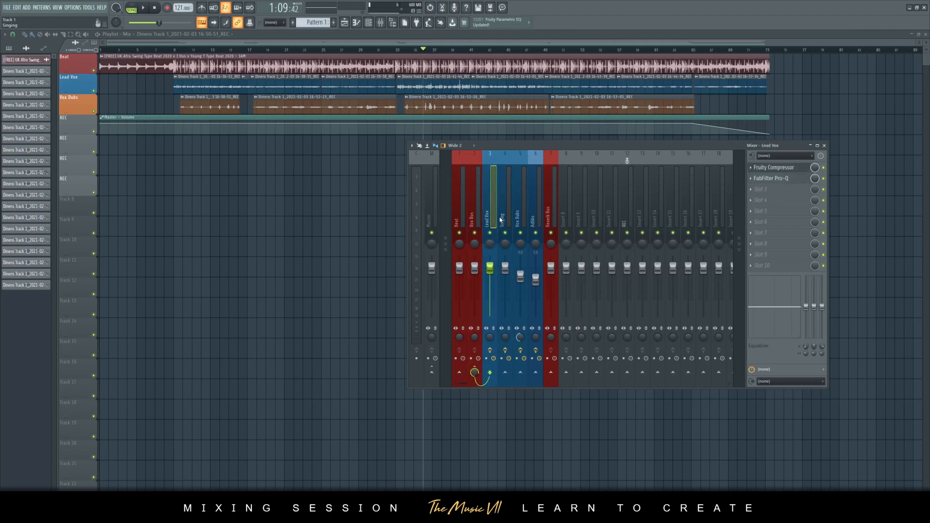
click(753, 184)
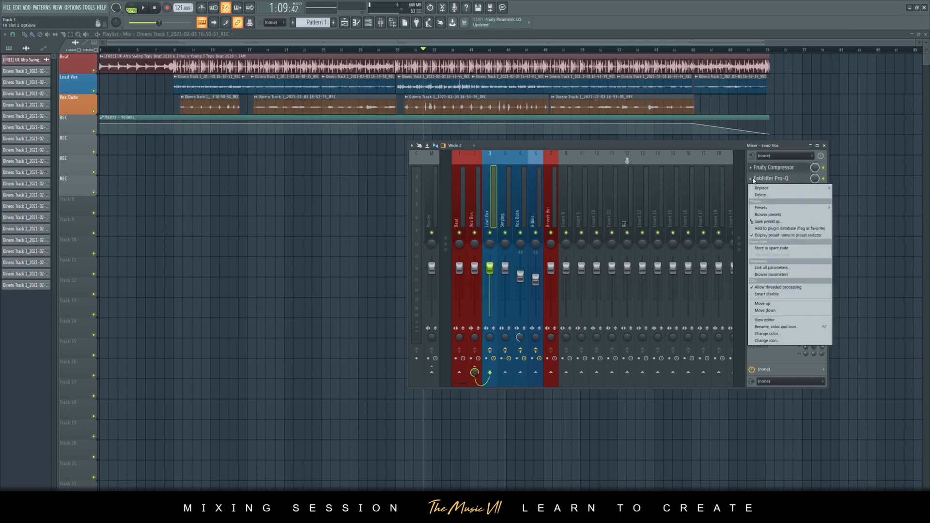
drag(784, 219, 507, 214)
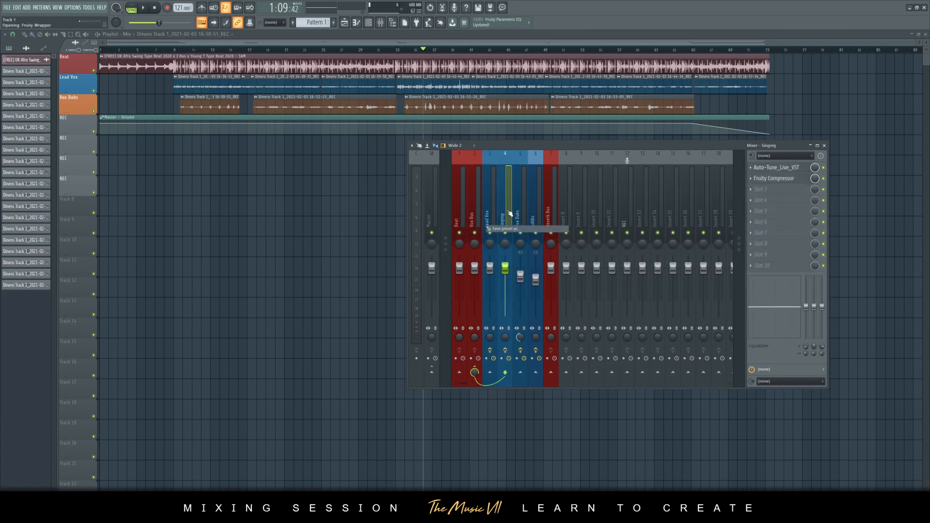
Step: Audition the singing from about 0:33 with the mixer shown and lower the Singing track's fader to 91%
key(space)
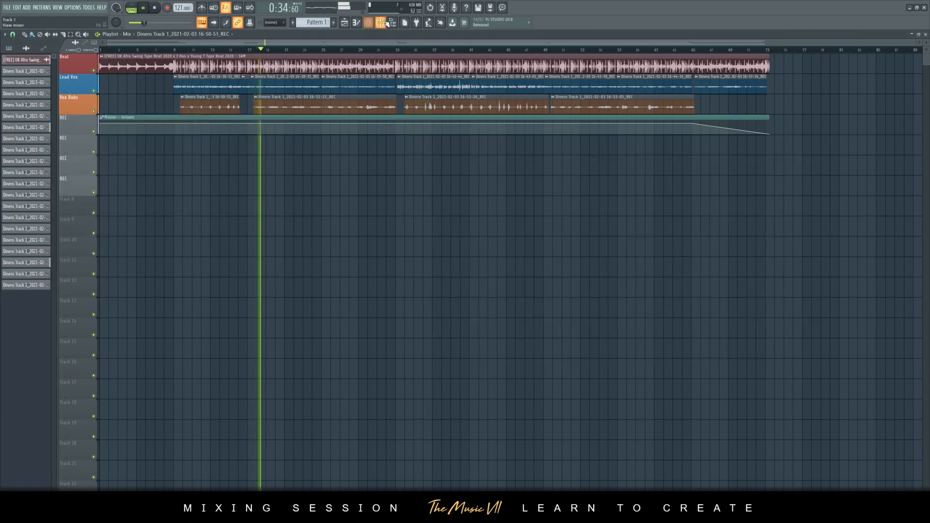
click(381, 23)
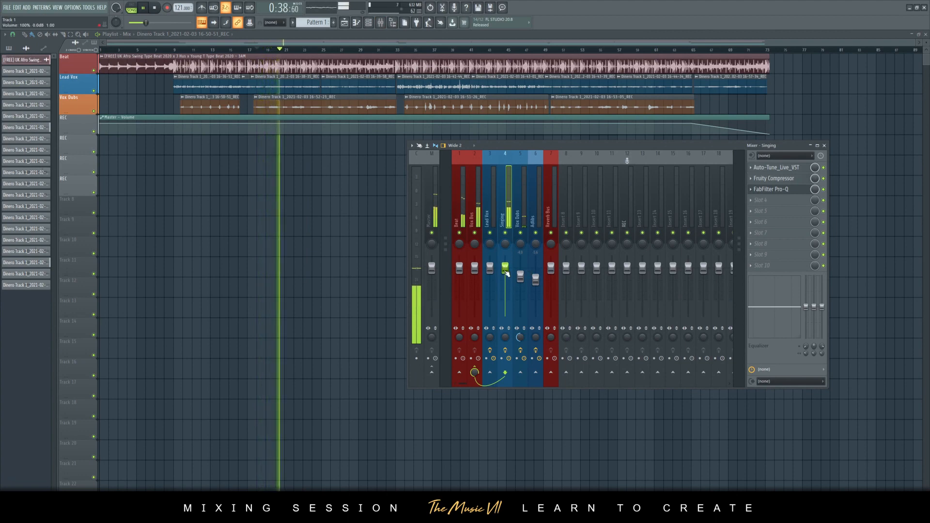
key(space)
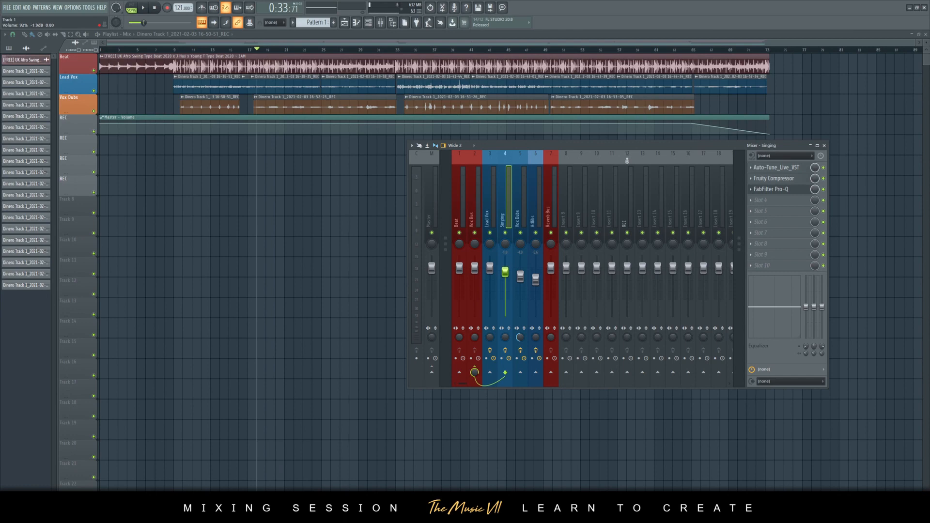
key(space)
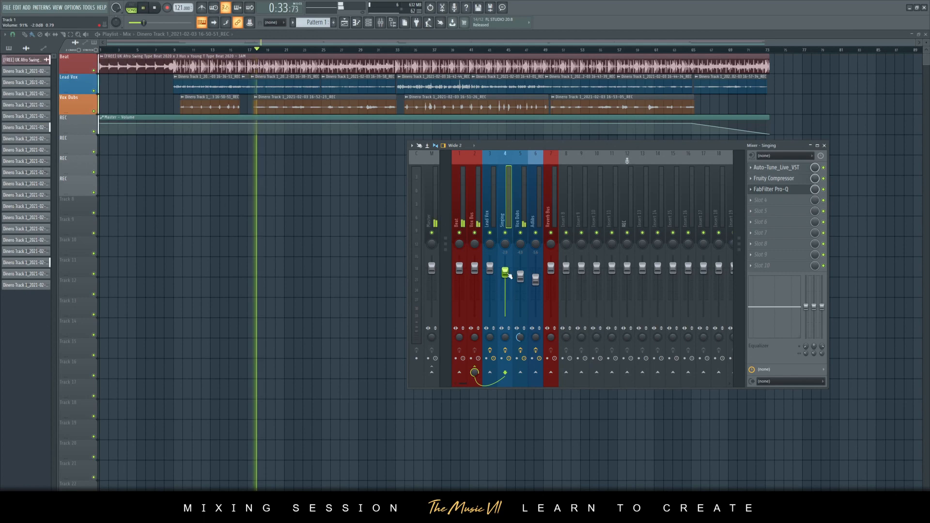
Step: Add a low-frequency band to the Singing track's Pro-Q, solo it briefly, and set it to about 115 Hz at -1.2 dB
click(772, 190)
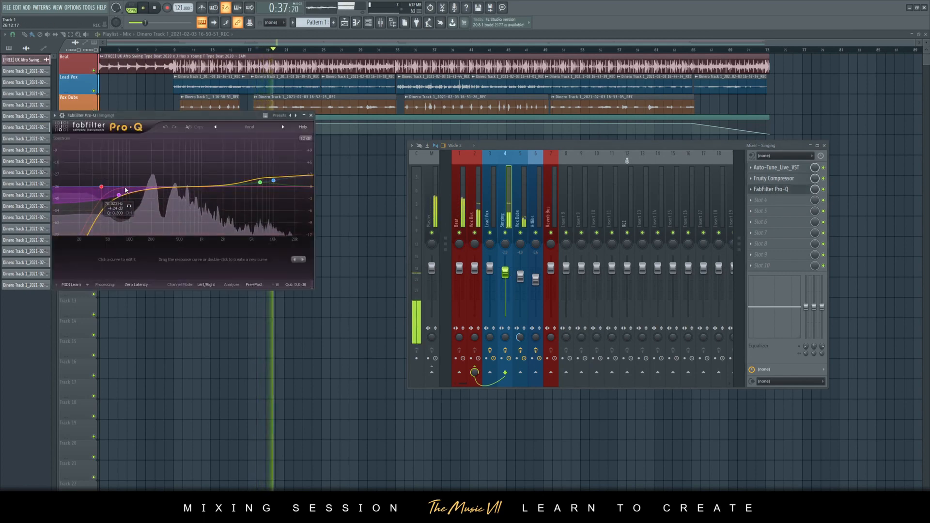
drag(126, 190, 127, 181)
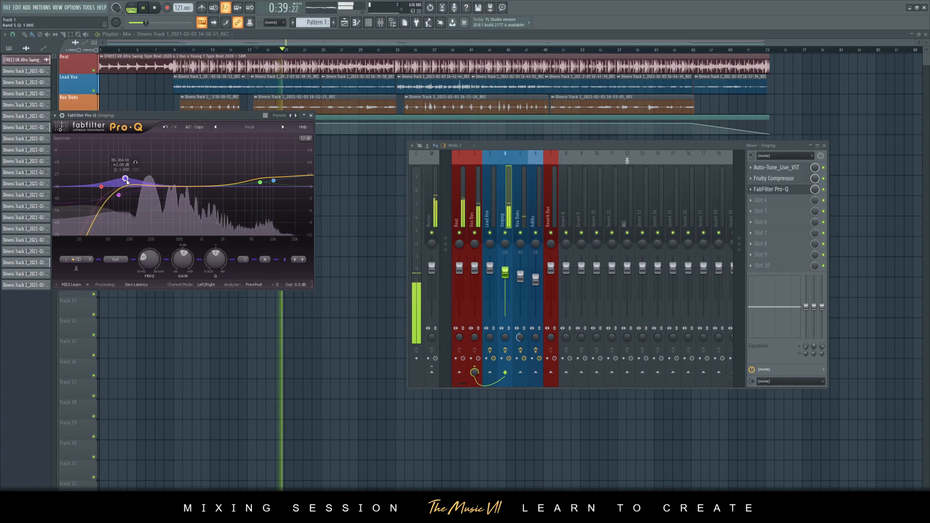
click(135, 162)
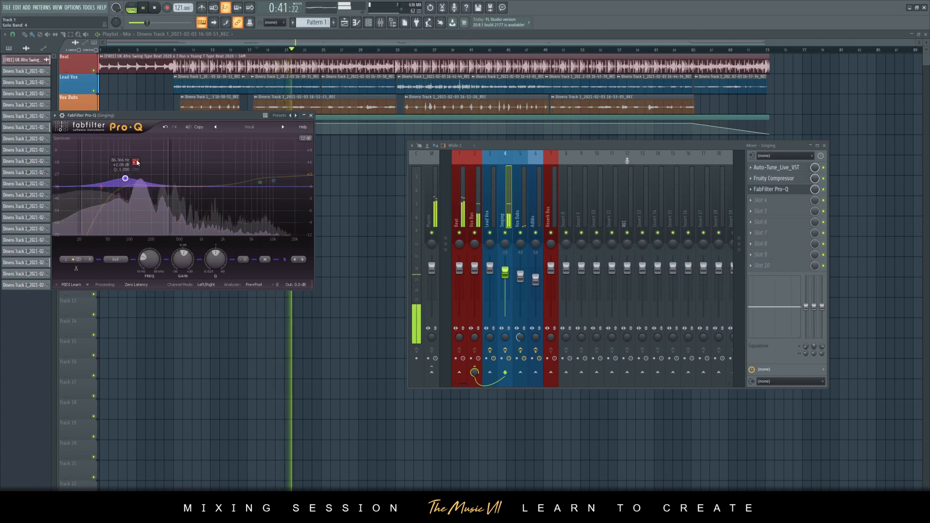
click(136, 163)
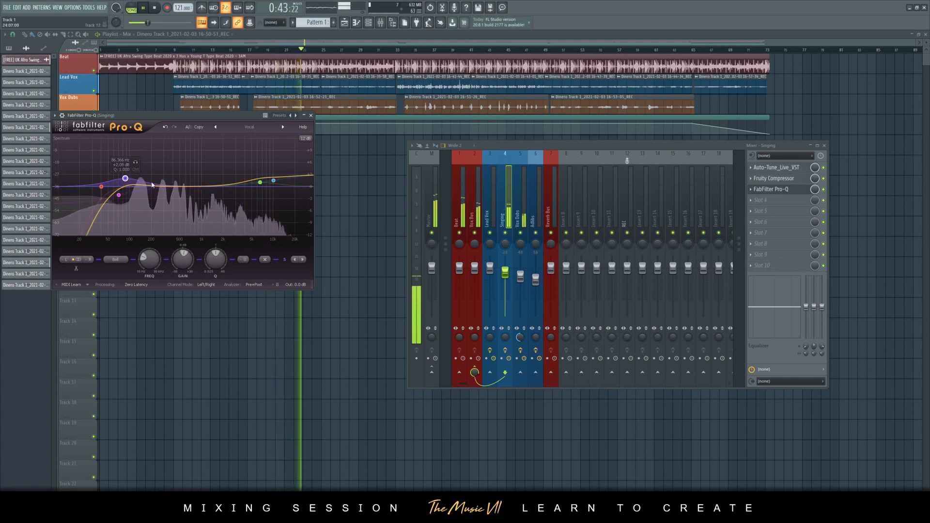
drag(125, 179, 135, 192)
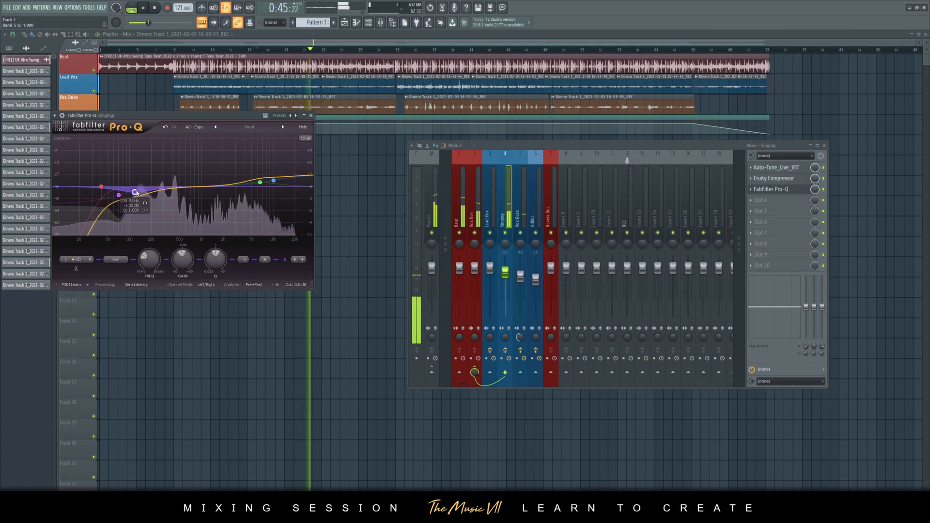
Step: Move the Singing Pro-Q's green band to about 2.4 kHz at +0.6 dB and its low cut to about 57 Hz
drag(262, 185, 232, 186)
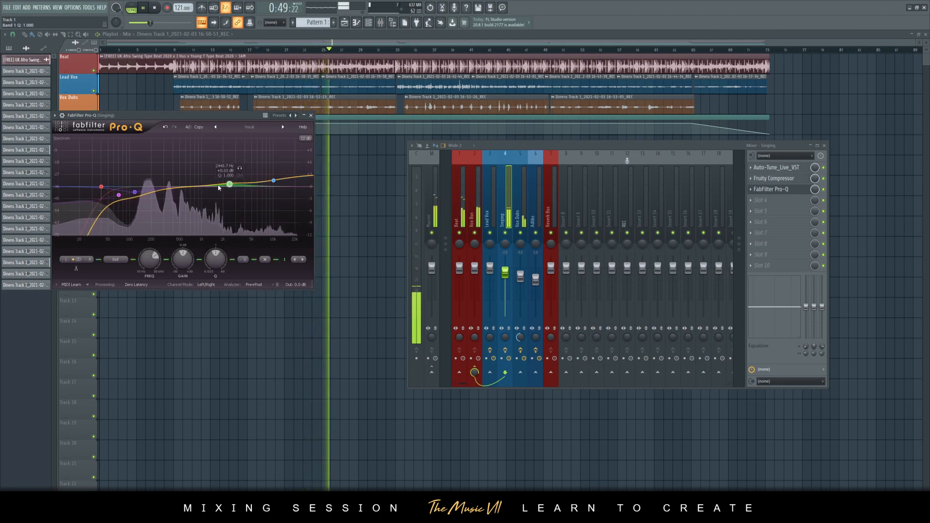
drag(102, 188, 112, 189)
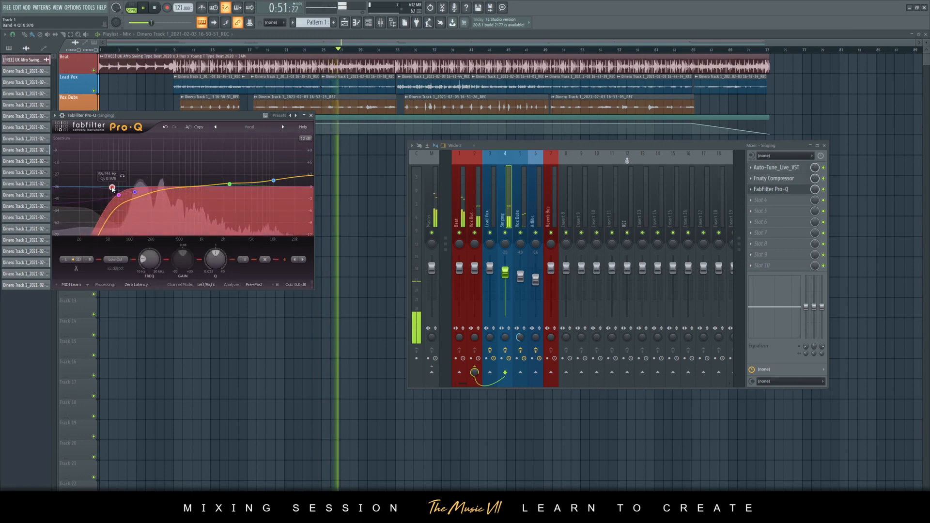
Step: Lower the Singing Pro-Q low cut's frequency well below 57 Hz, set its Q to about 0.577, and stop playback with the equalizer closed
drag(141, 259, 145, 265)
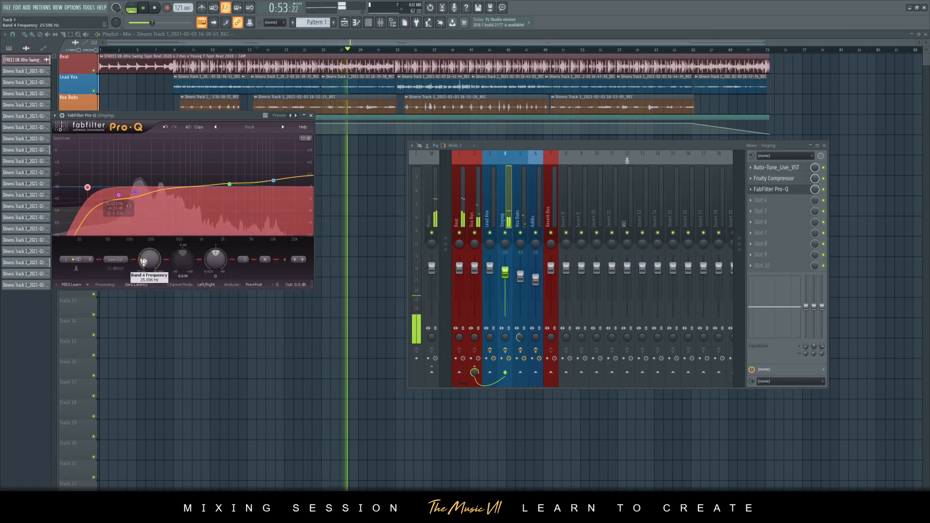
drag(211, 267, 207, 262)
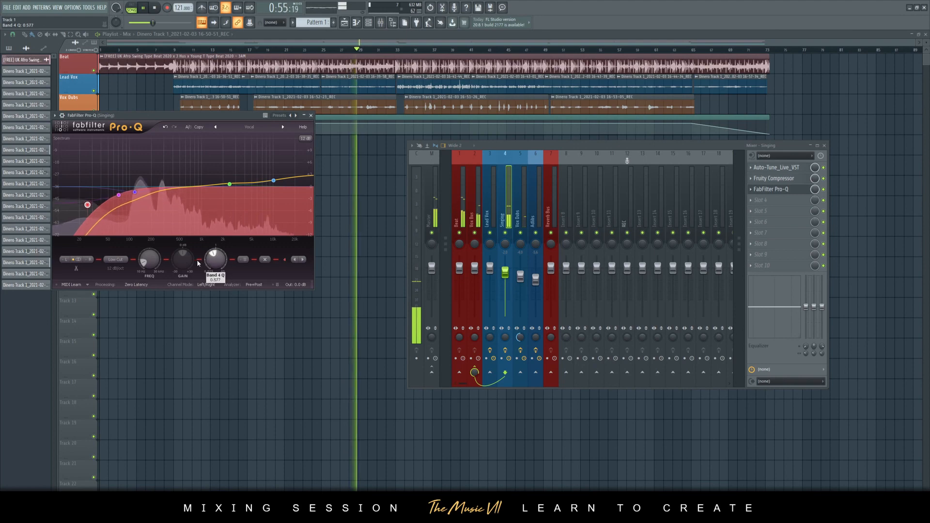
drag(147, 253, 148, 258)
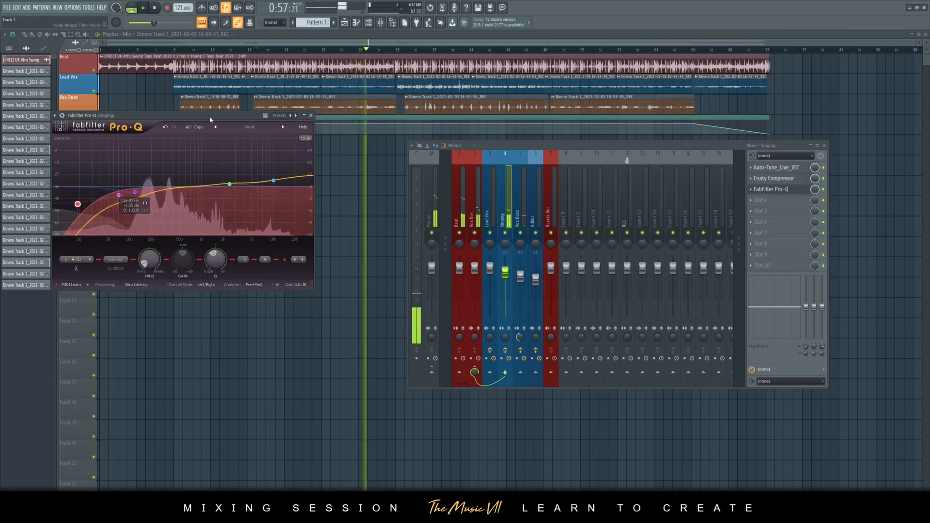
drag(211, 116, 302, 151)
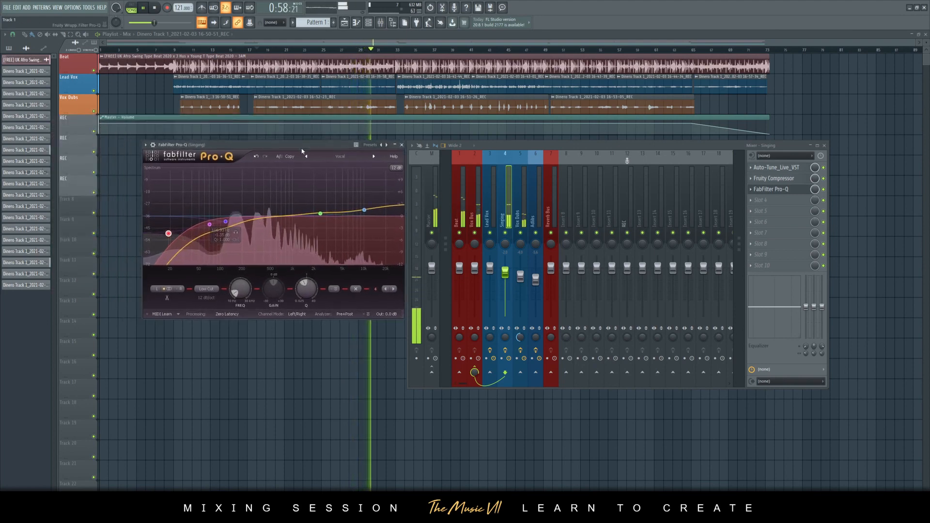
click(401, 145)
key(space)
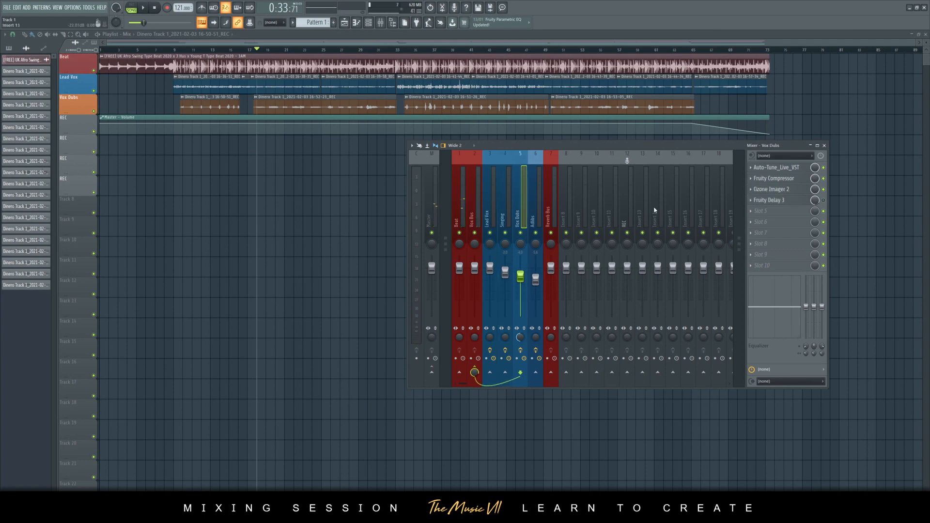
Step: Add Fruity Parametric EQ 2 to the Vox Dubs track's fifth effect slot and place its window beside the mixer
click(797, 212)
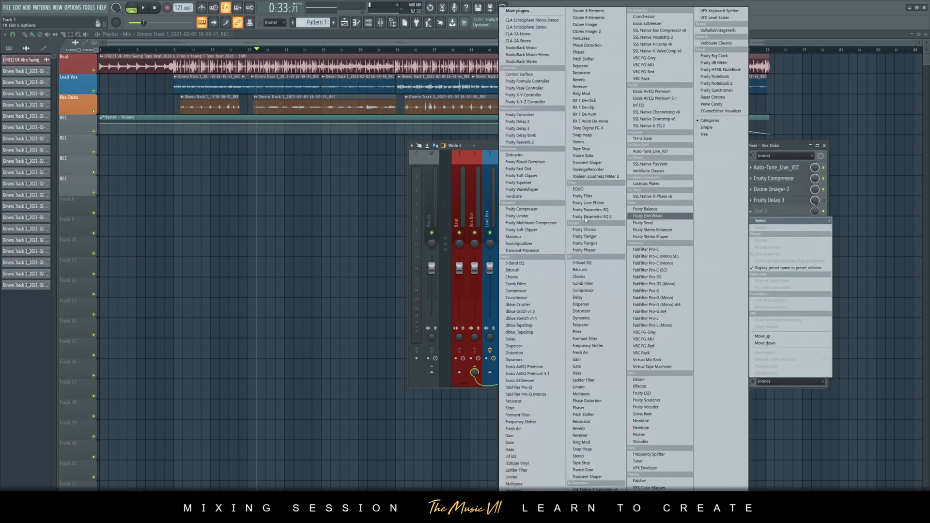
click(614, 219)
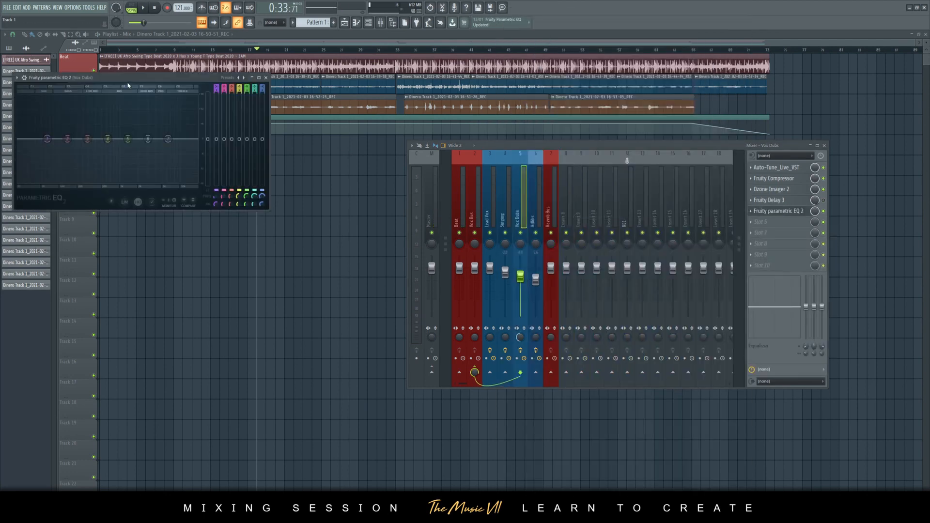
drag(128, 78, 263, 146)
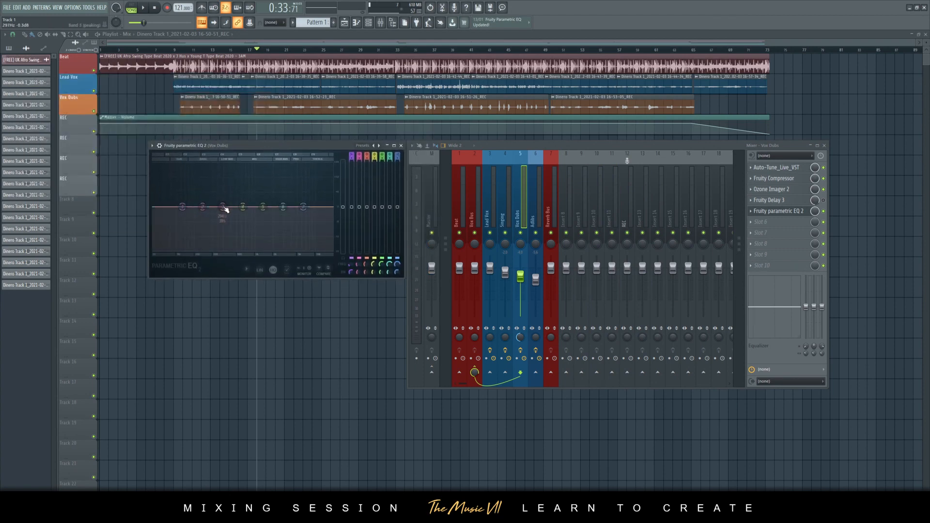
Step: Shape the Vox Dubs EQ during playback with a strong low-end cut, slight low-mid and upper-mid boosts, and reduced highs
key(space)
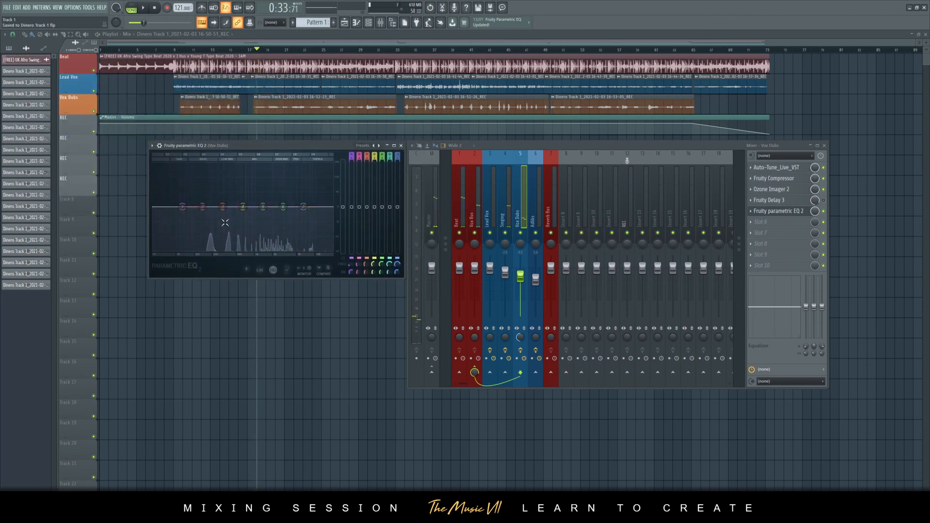
key(space)
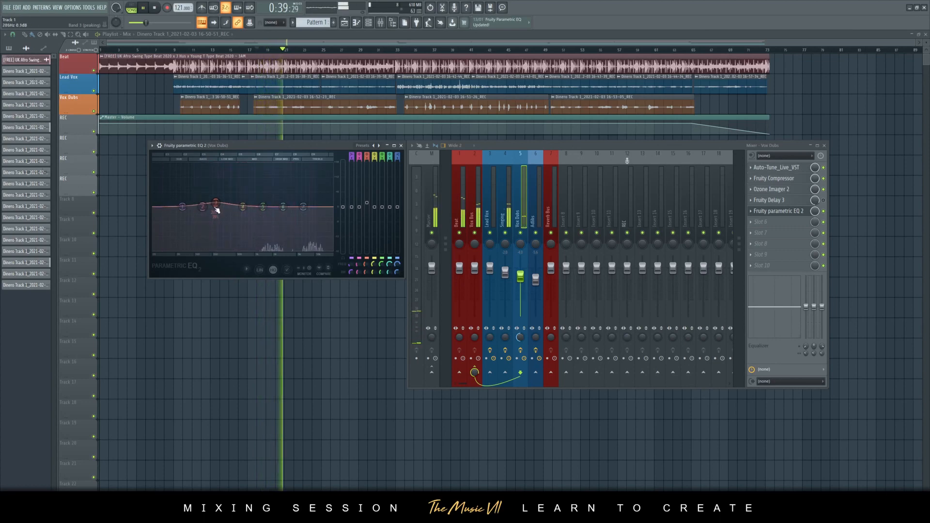
drag(283, 207, 308, 215)
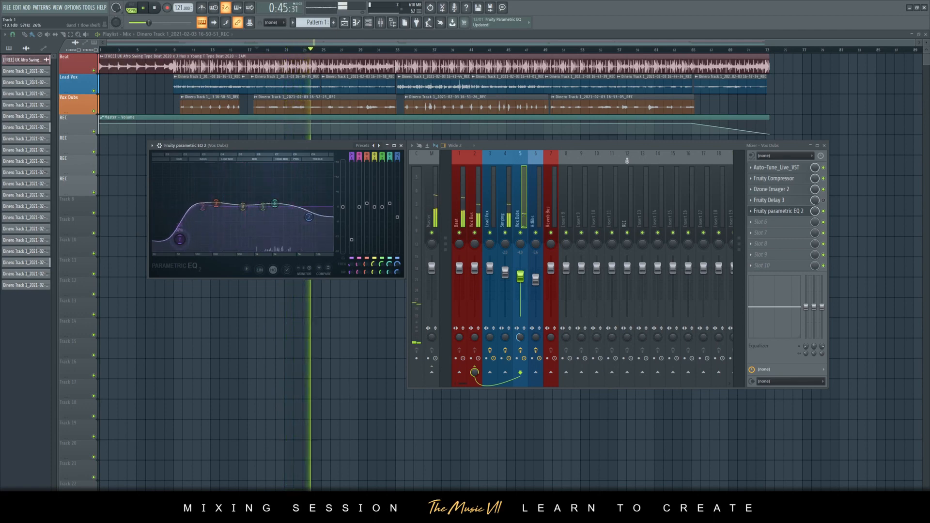
drag(174, 247, 169, 246)
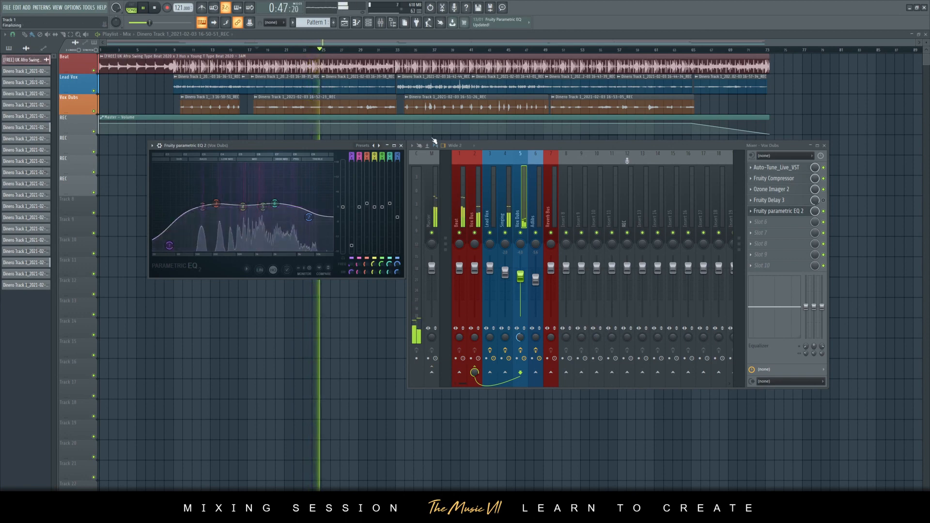
click(401, 146)
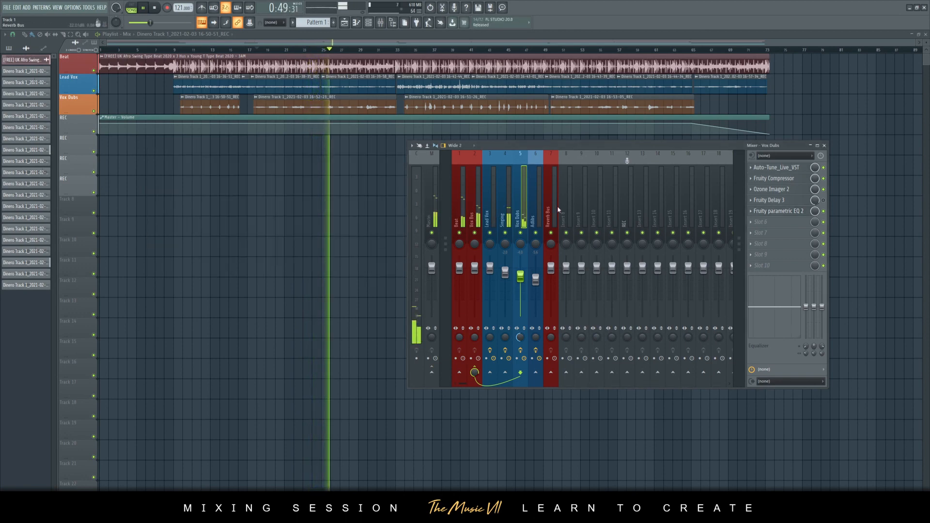
Step: Audition the mix from about 0:49 while checking the Reverb Bus, Vox Dubs, Vox Bus and Lead Vox mixer tracks
click(551, 213)
click(518, 216)
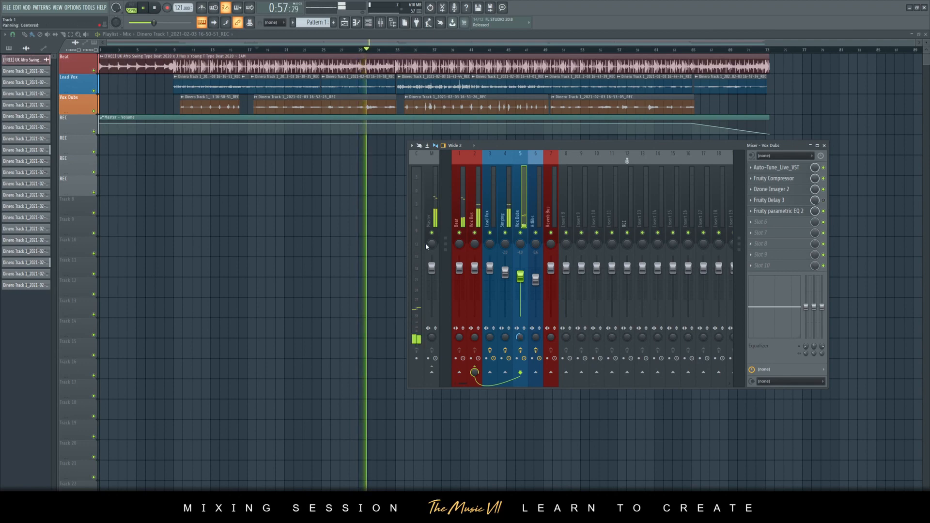
key(Left)
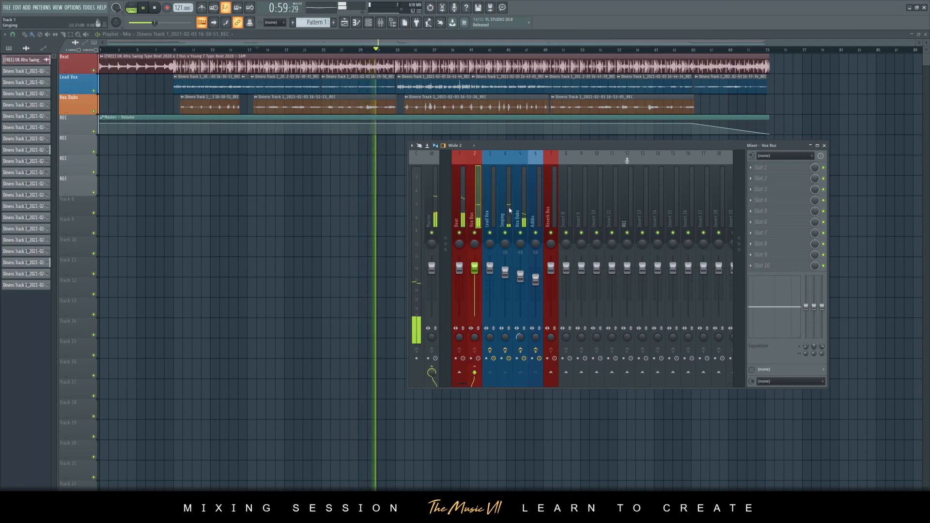
click(488, 207)
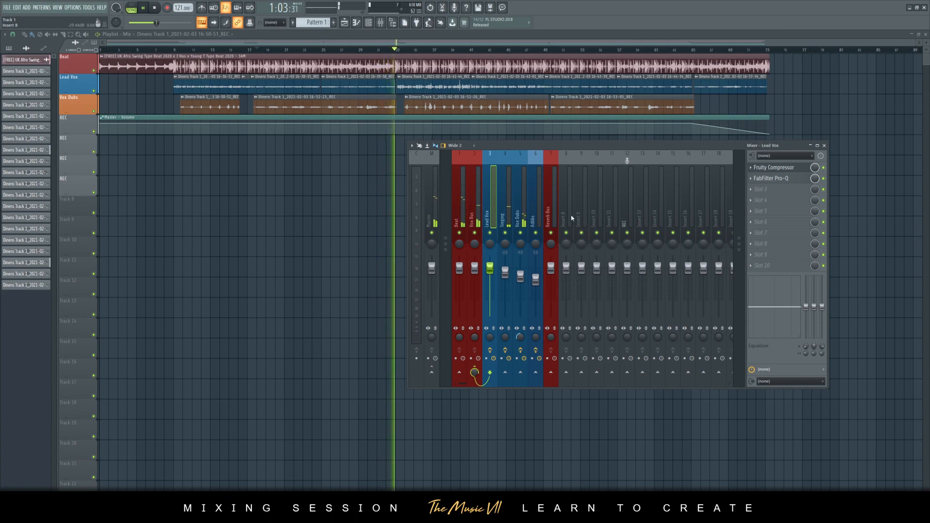
click(475, 209)
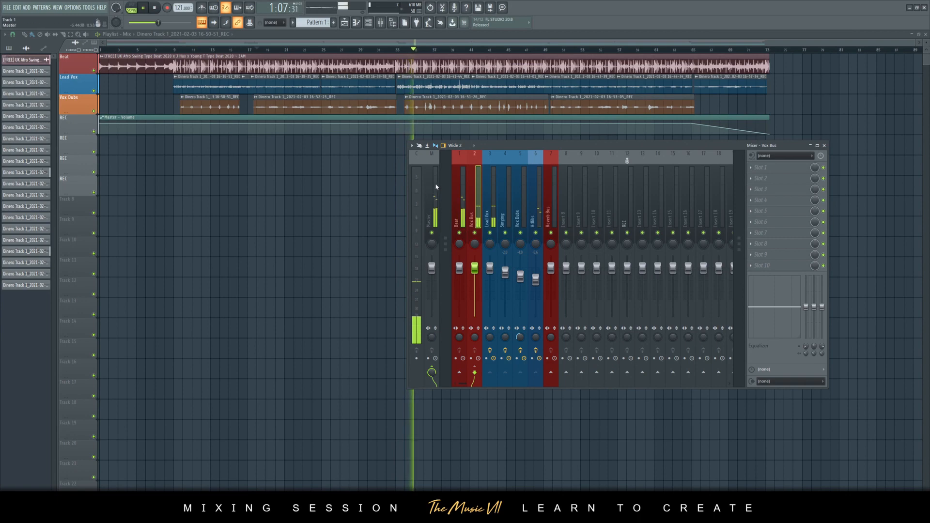
click(488, 213)
Step: Stop playback and add ValhallaVintageVerb to the Reverb Bus track's first effect slot
click(551, 218)
key(space)
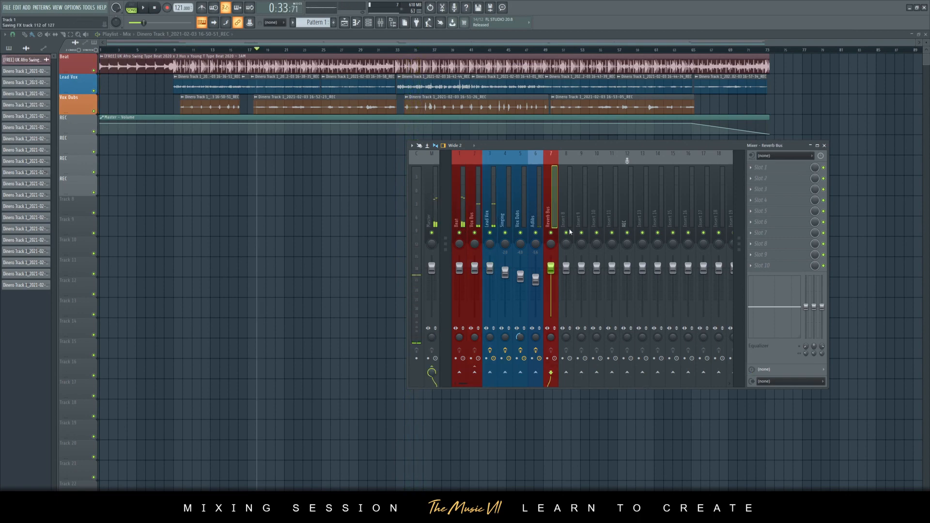
click(783, 170)
click(724, 31)
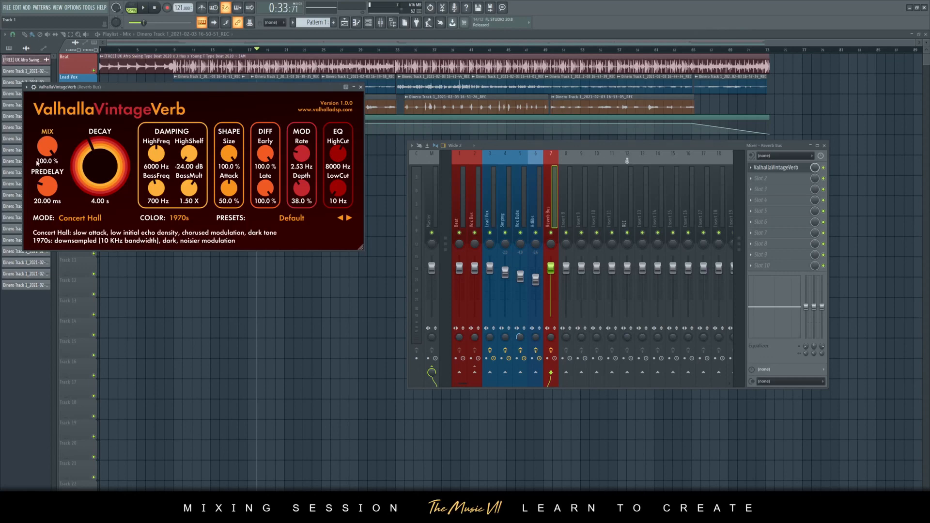
Step: Set the Reverb Bus ValhallaVintageVerb's mix to about 52.4% and its color mode to 1980s
drag(47, 146, 69, 252)
click(181, 219)
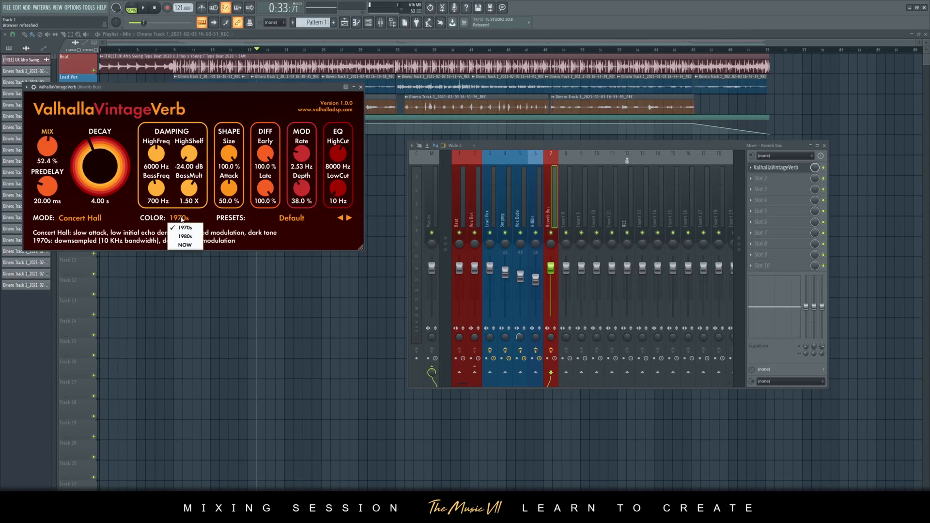
click(183, 236)
click(361, 87)
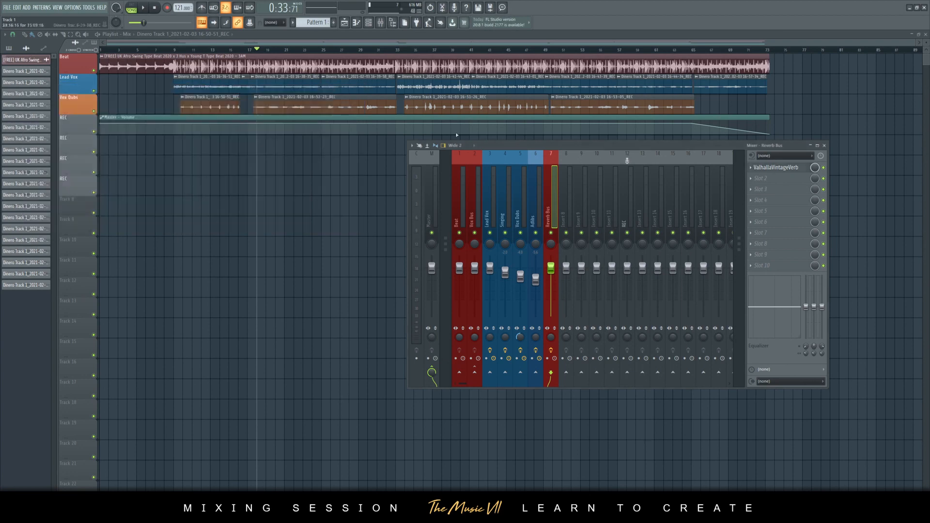
Step: Send the Vox Dubs track to the Reverb Bus and check both tracks during playback
click(519, 221)
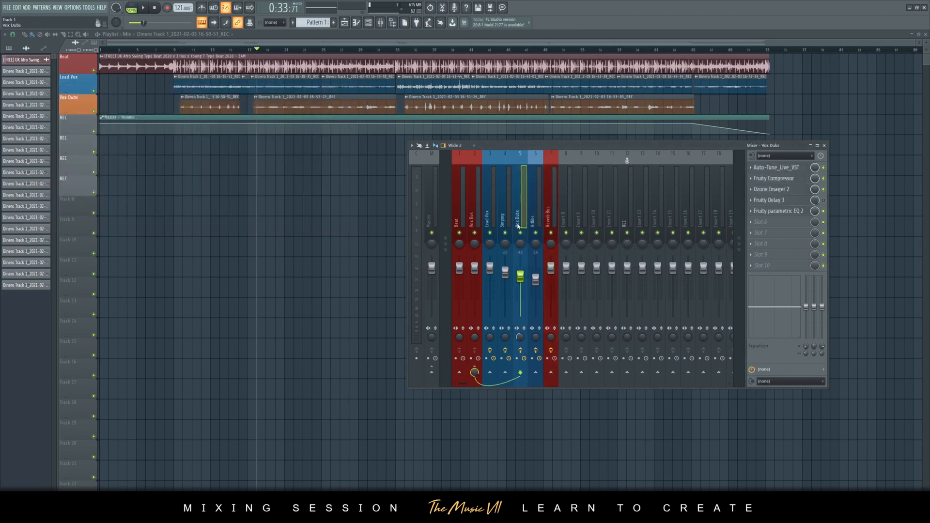
right_click(552, 377)
click(575, 380)
key(space)
click(548, 215)
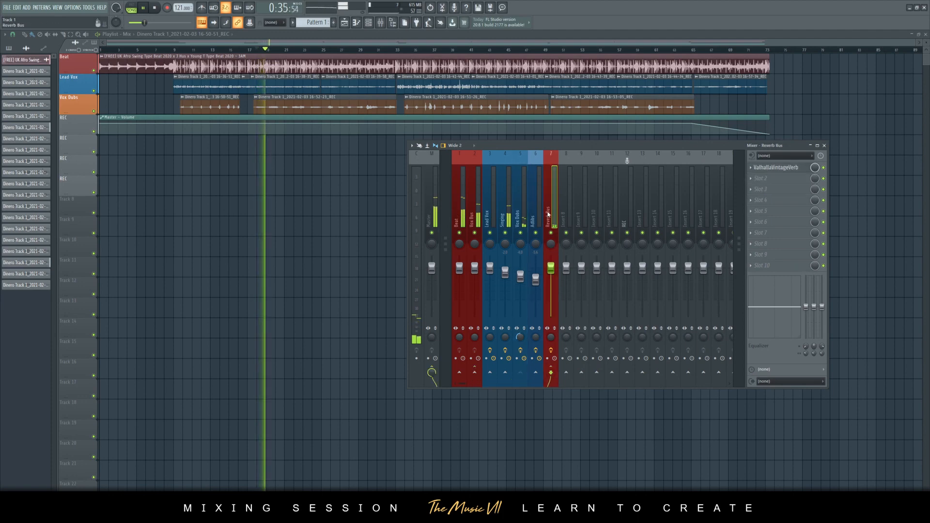
click(521, 216)
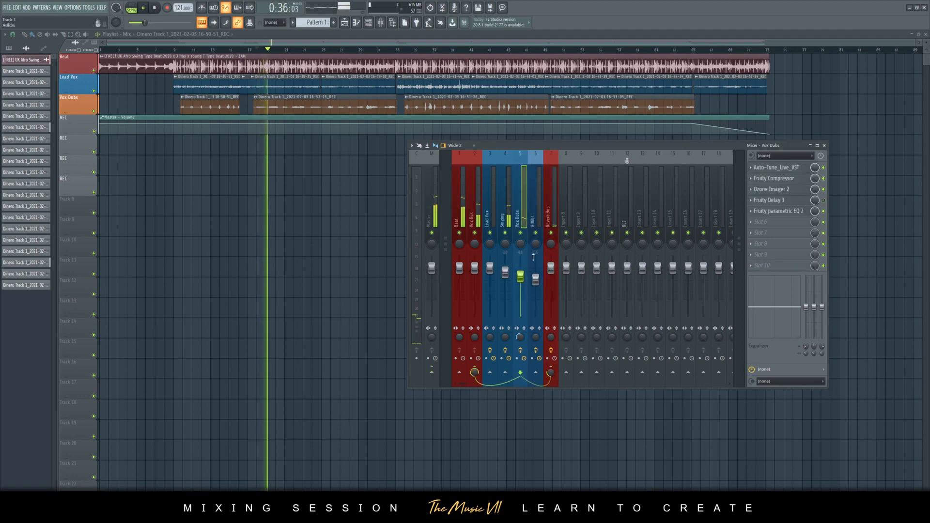
Step: Set the Reverb Bus ValhallaVintageVerb's mix to about 45.6% and raise its LowCut during playback
click(551, 368)
click(775, 167)
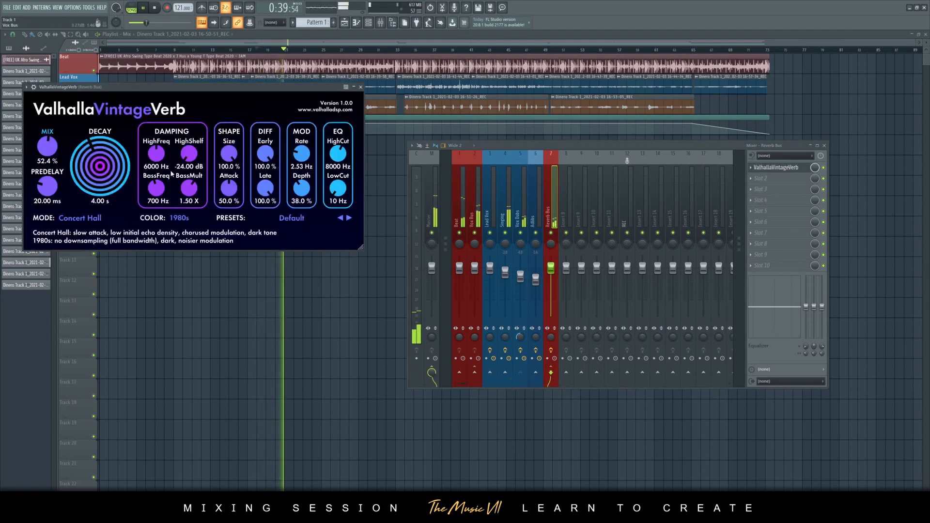
drag(47, 146, 63, 76)
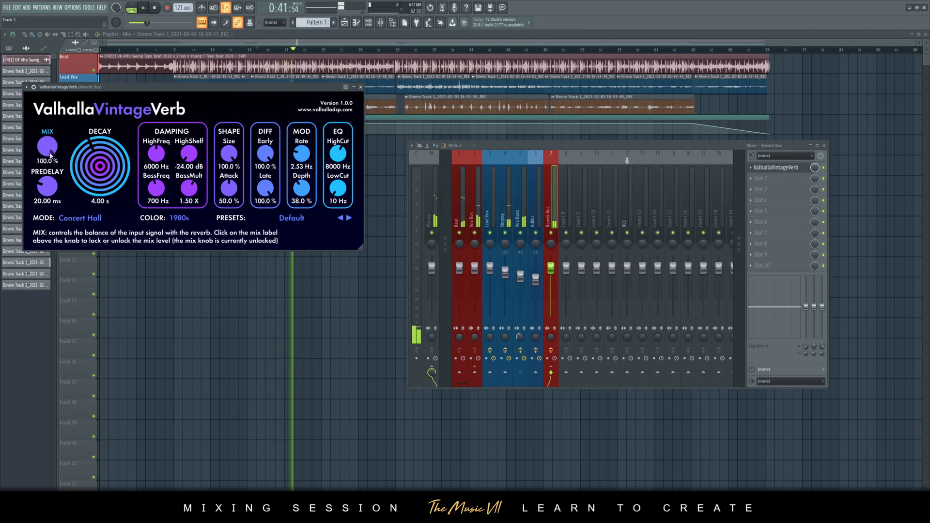
drag(47, 145, 55, 177)
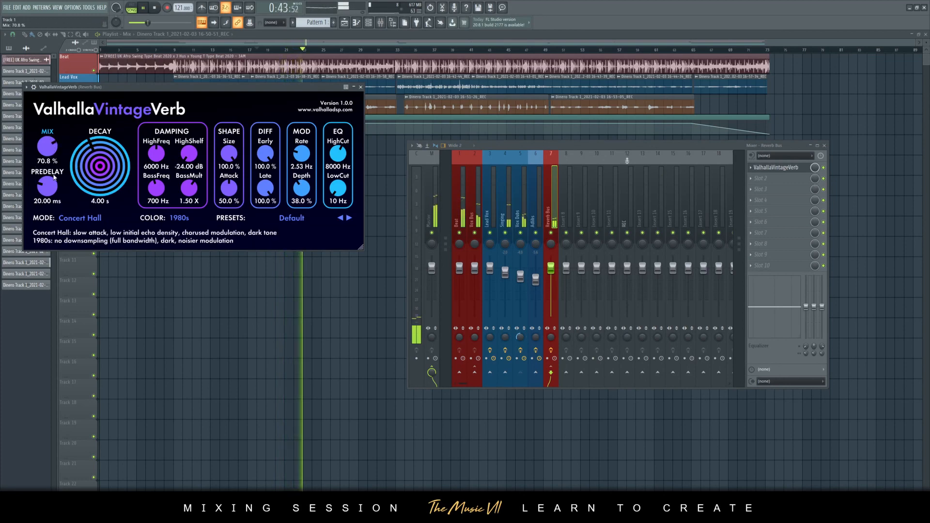
drag(49, 165, 52, 174)
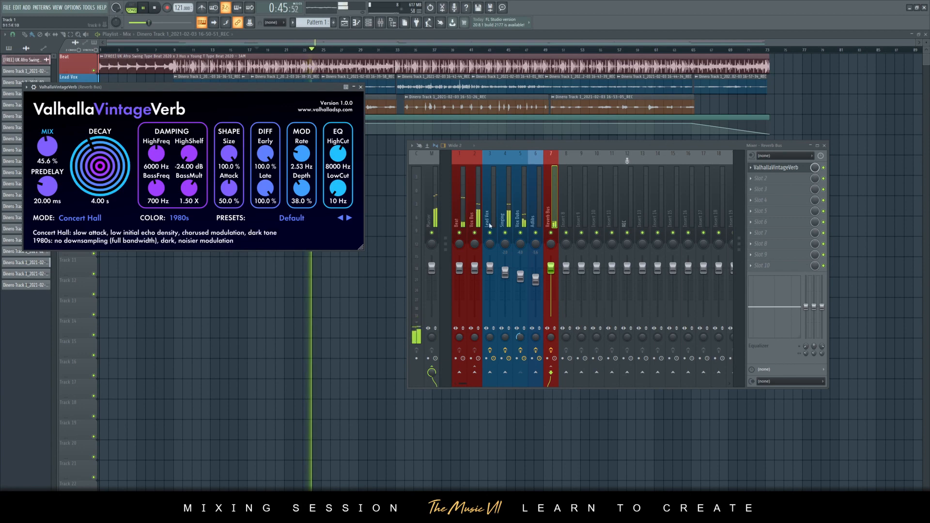
drag(337, 188, 340, 139)
click(361, 87)
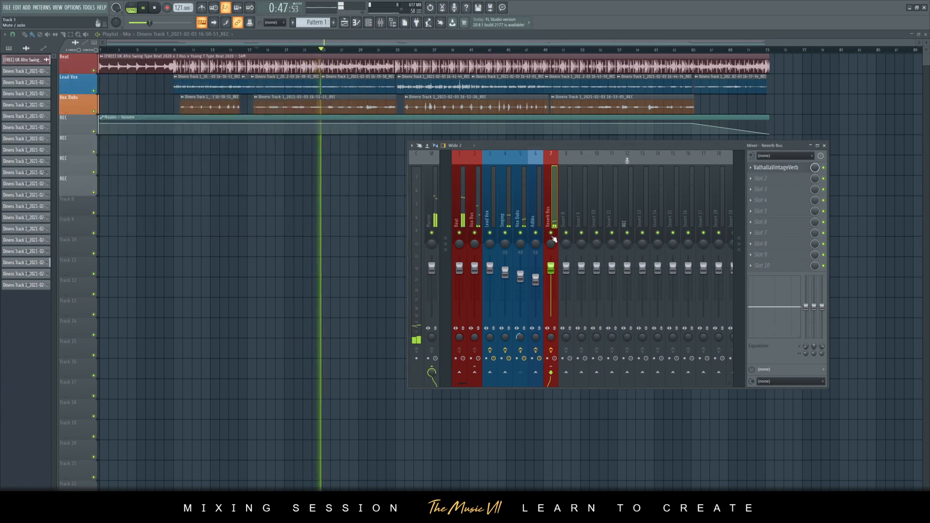
Step: Send the Singing track to the Reverb Bus at about 24% and adjust the Vox Dubs reverb send to about 58% during playback
click(505, 290)
key(space)
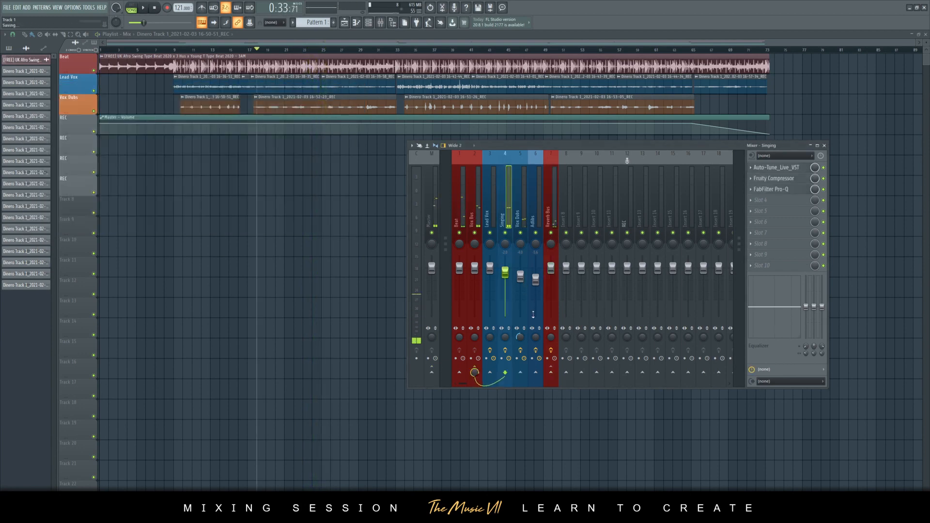
right_click(551, 377)
key(space)
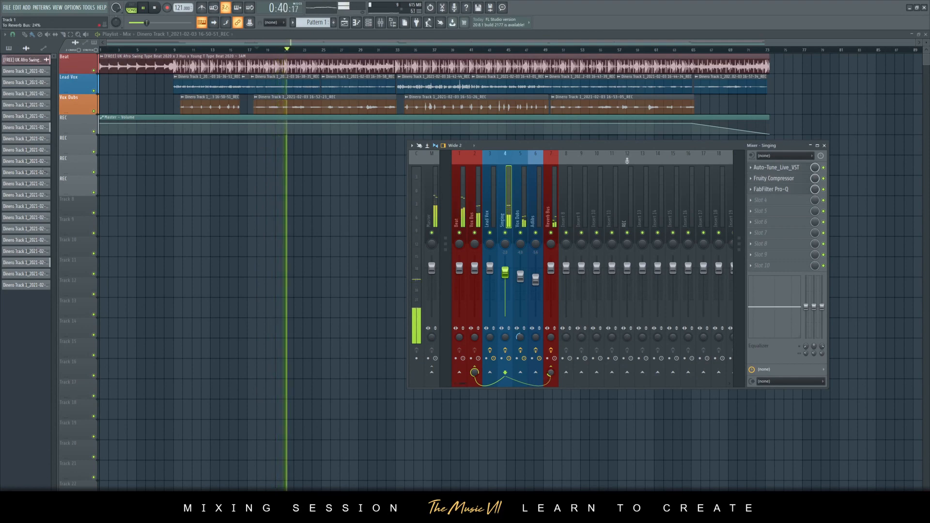
click(518, 208)
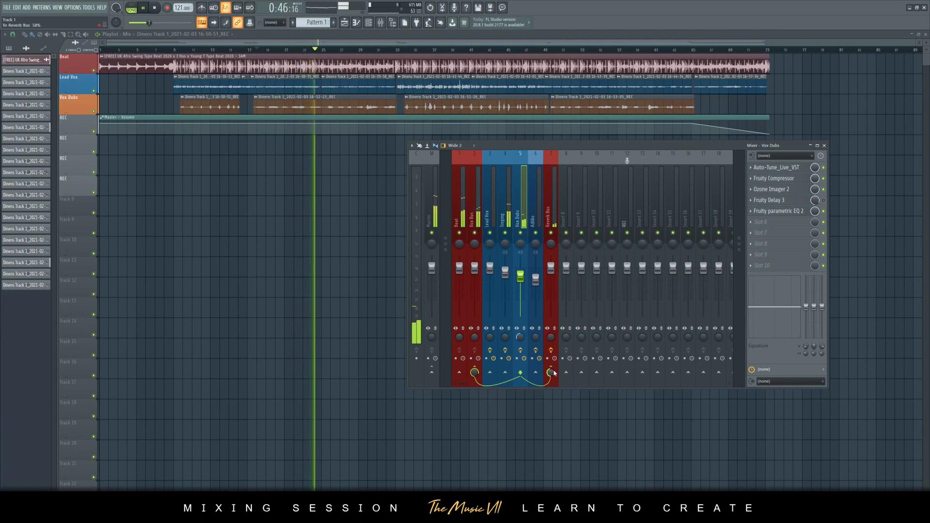
Step: Add Fruity Delay 3 to the Singing track's fourth effect slot, set its wet output to about 82%, and audition it
click(505, 218)
key(space)
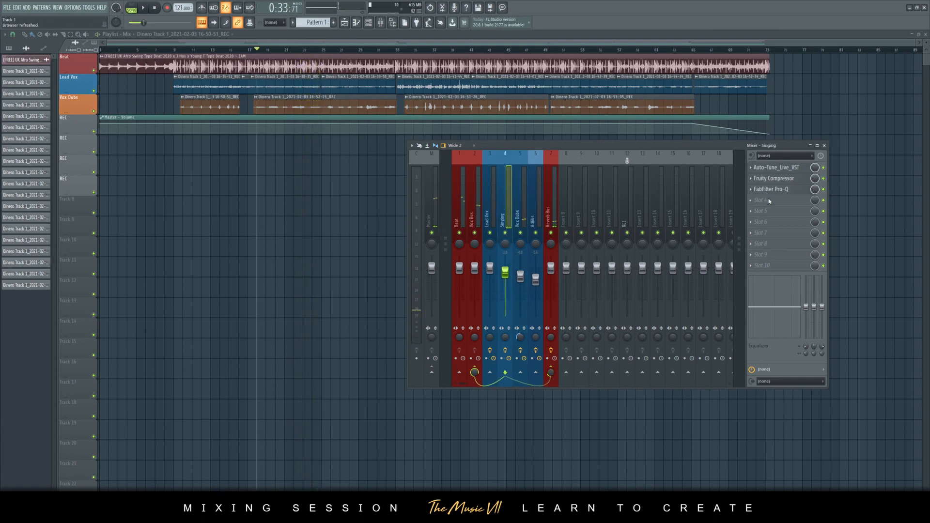
click(770, 201)
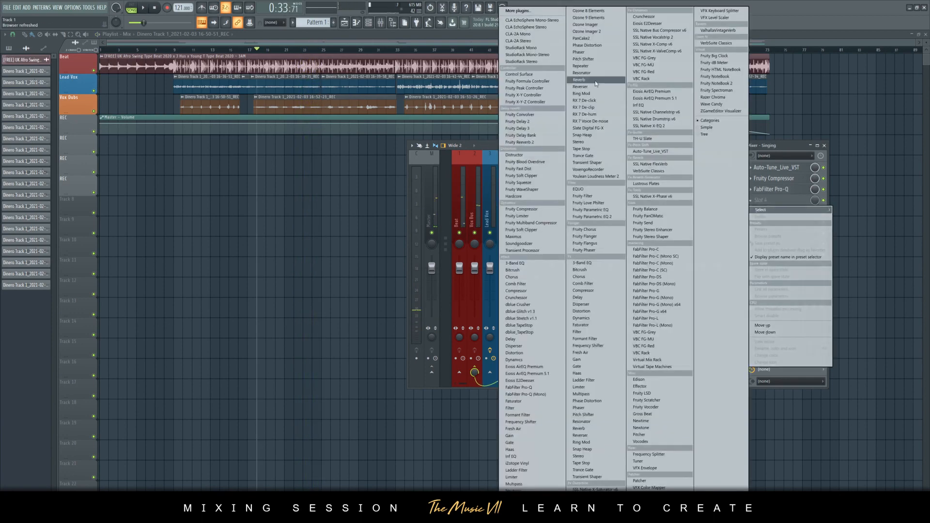
click(540, 130)
drag(195, 129, 267, 150)
key(space)
key(space)
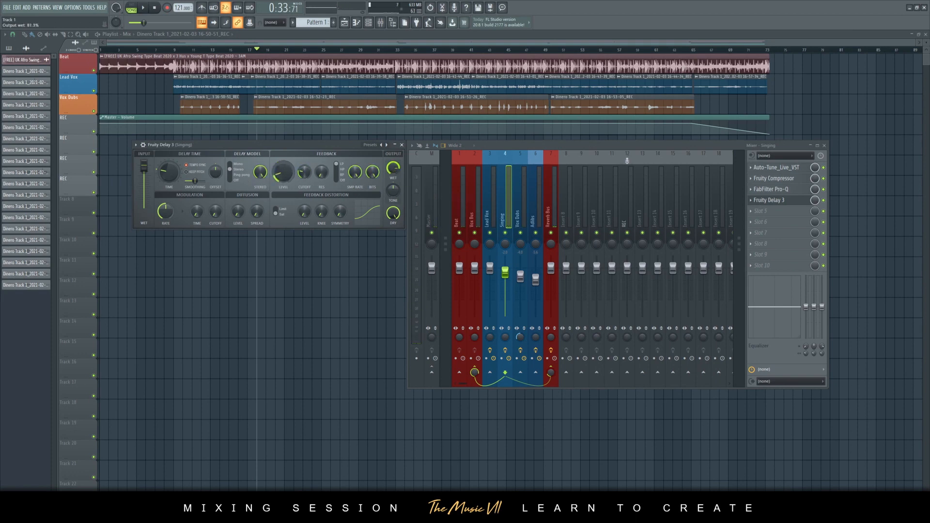
Step: Lower the wet output of the Singing track's Fruity Delay 3 during playback and save the project
key(space)
key(space)
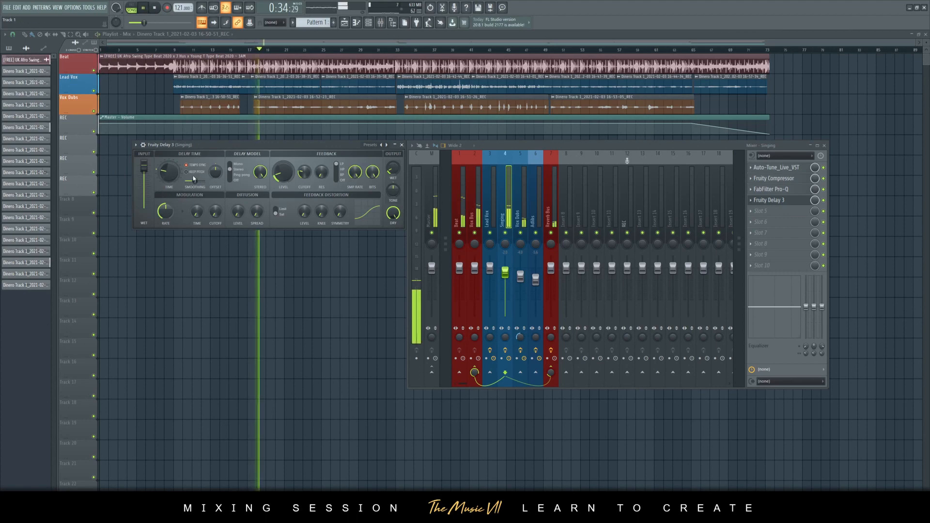
key(ctrl+s)
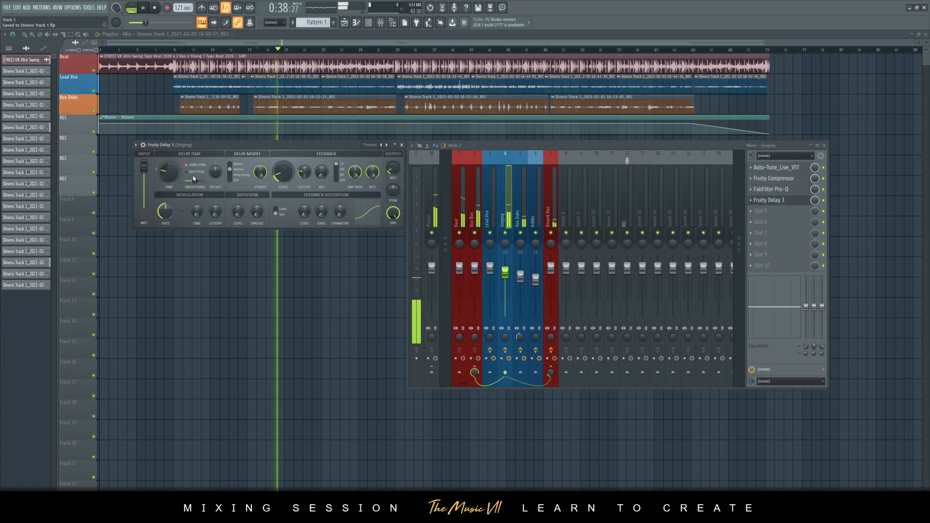
Step: Mute the Beat track and set the Singing delay's wet output to about 14.4% during playback, then save the project
click(402, 145)
click(459, 232)
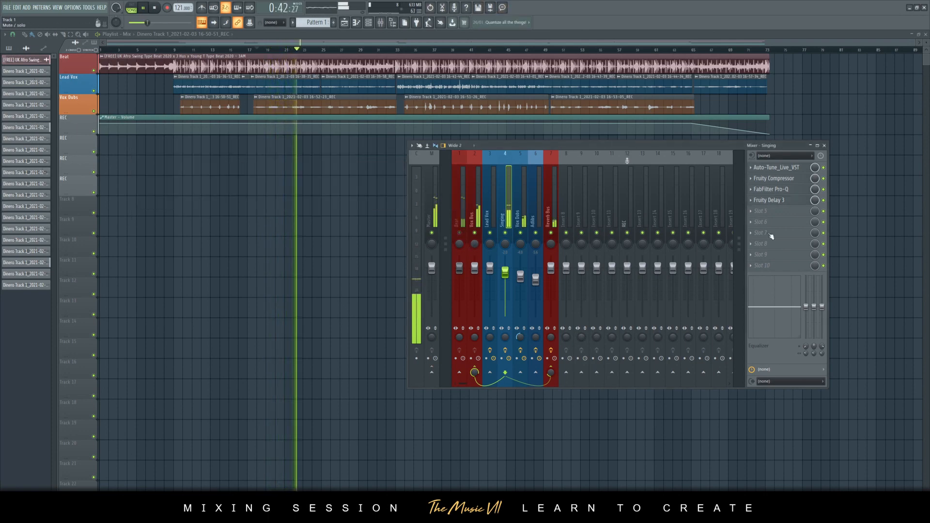
click(794, 201)
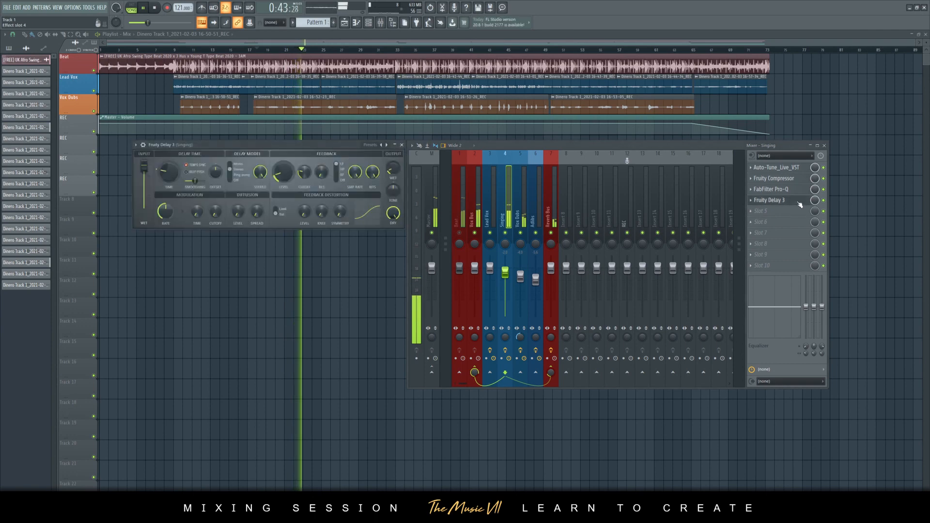
click(401, 145)
click(770, 200)
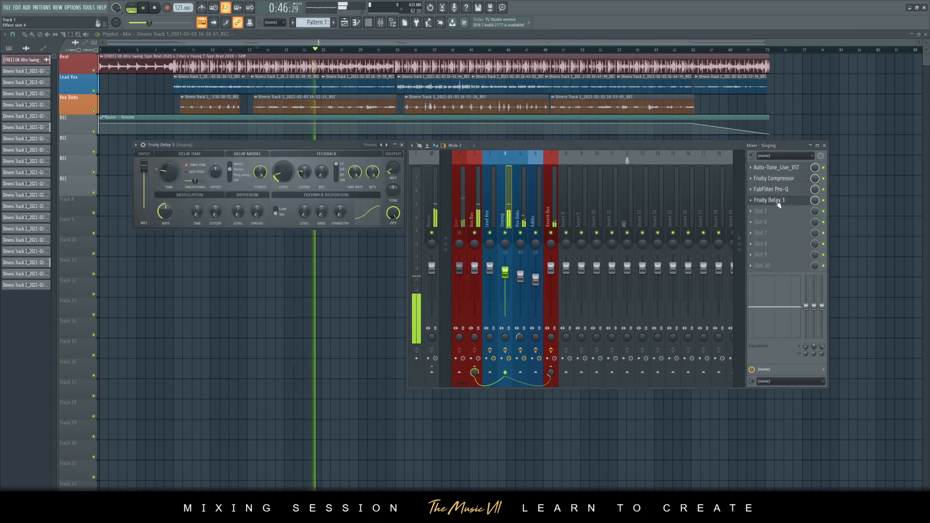
key(space)
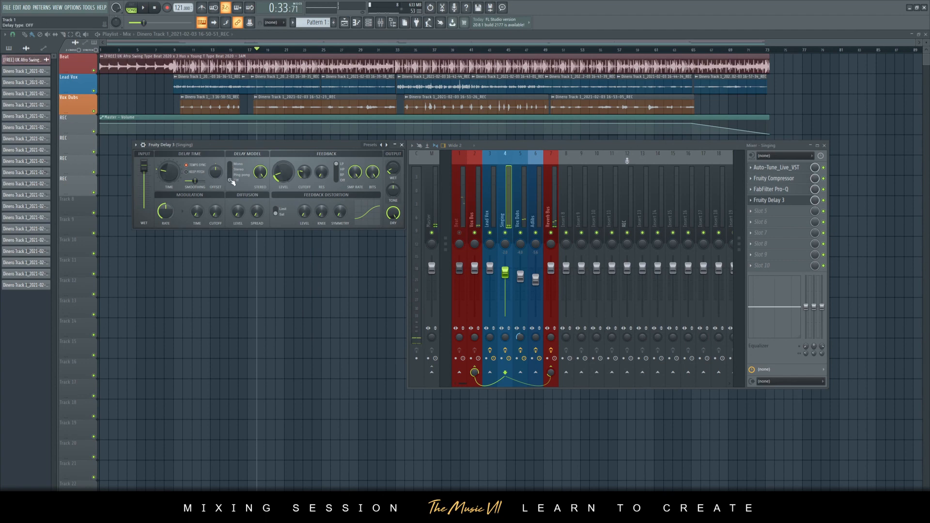
key(space)
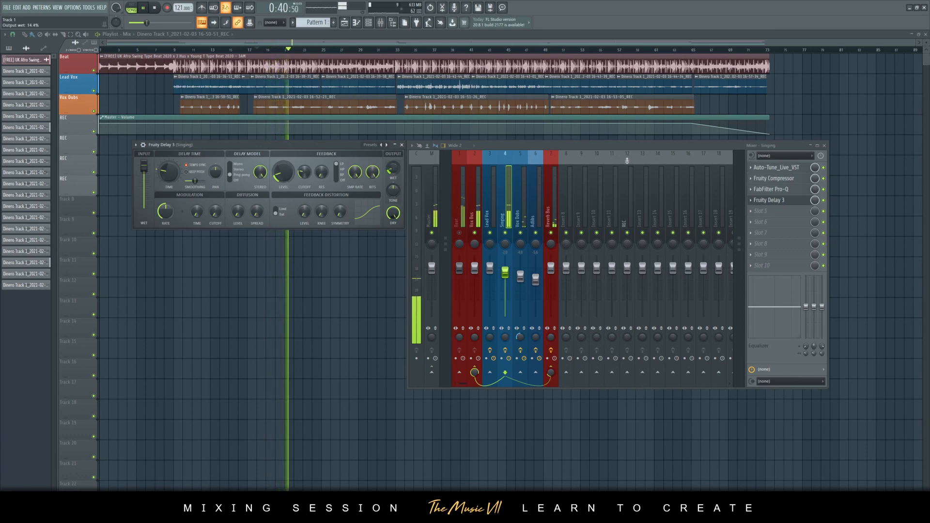
click(402, 145)
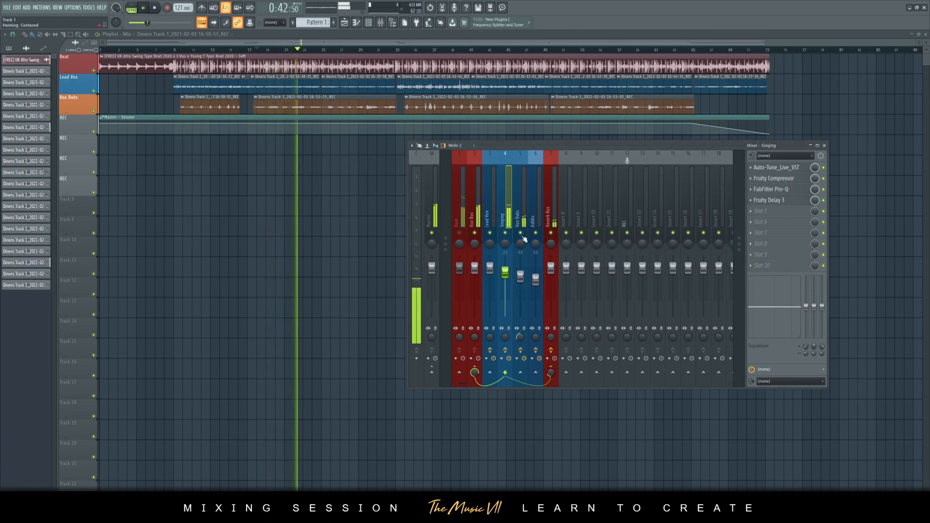
key(ctrl+s)
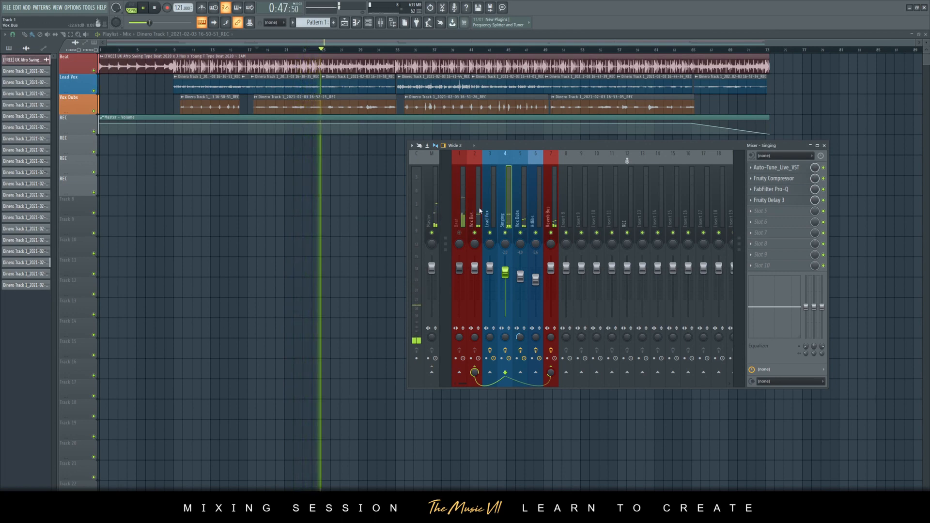
Step: Select the Vox Bus, audition the vocals with the Beat track unmuted, and save the project
key(space)
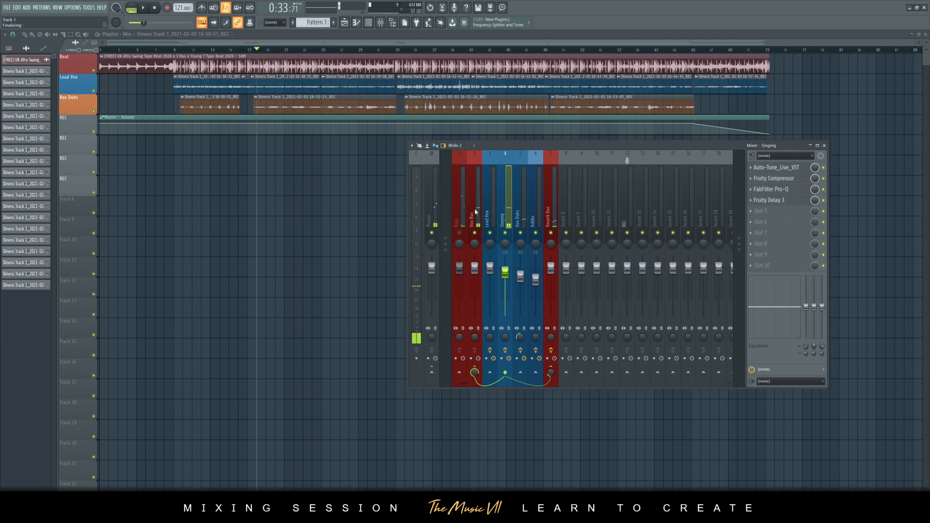
click(475, 211)
key(space)
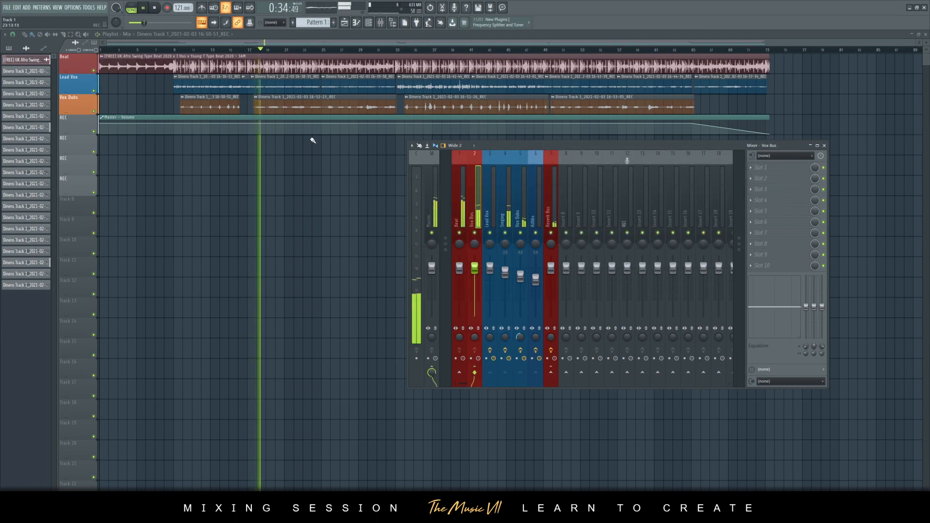
key(ctrl+s)
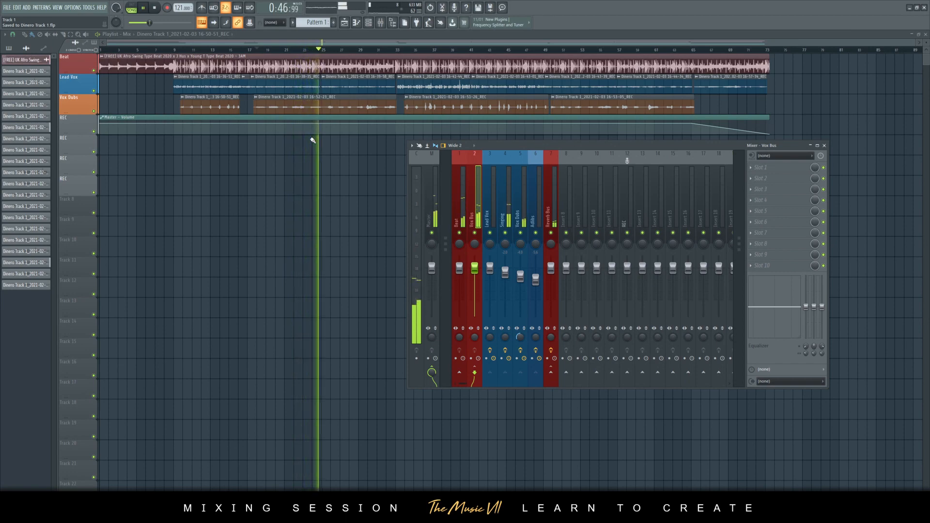
key(space)
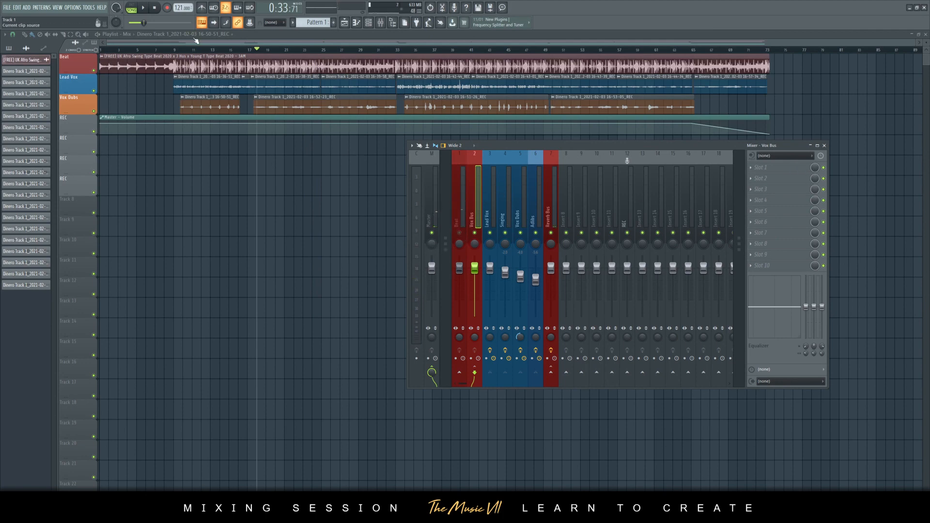
Step: Listen to the lead vocals from bar 9 and from around bar 36 with the mixer in view
click(175, 50)
key(space)
click(380, 22)
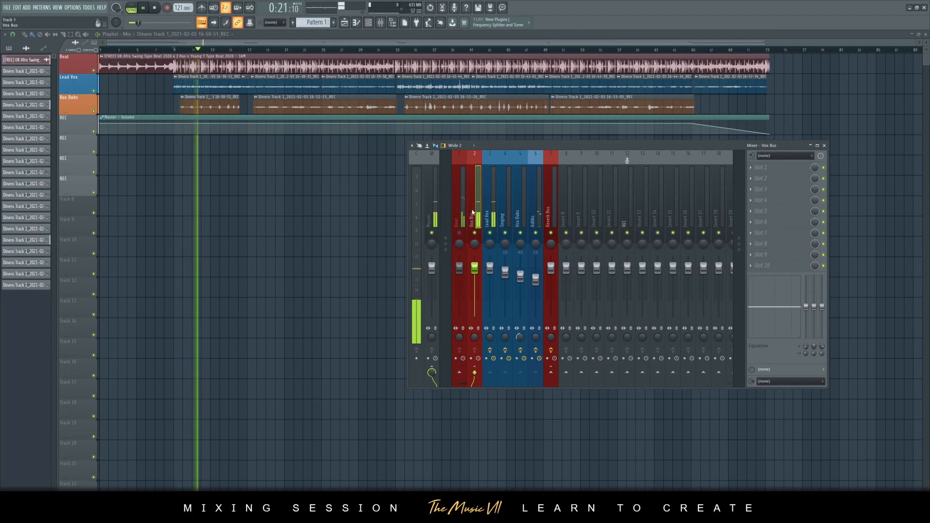
click(425, 48)
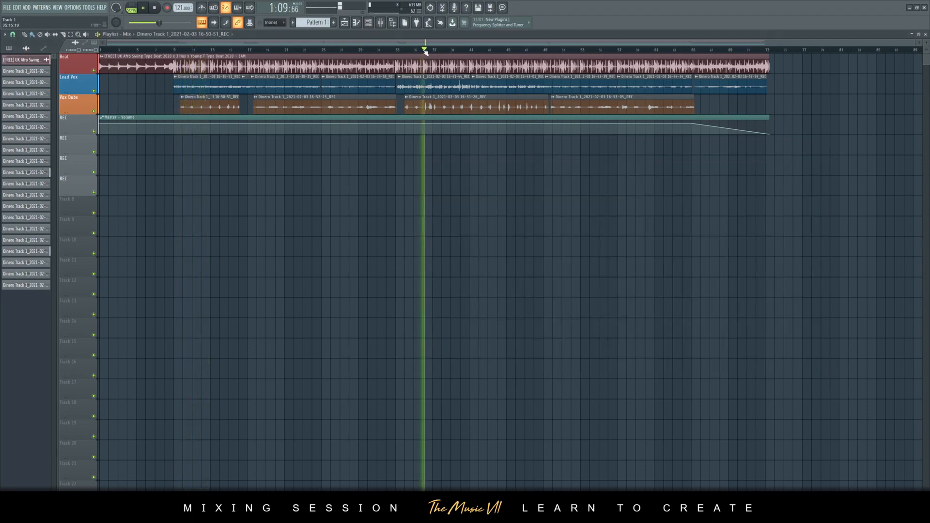
key(F9)
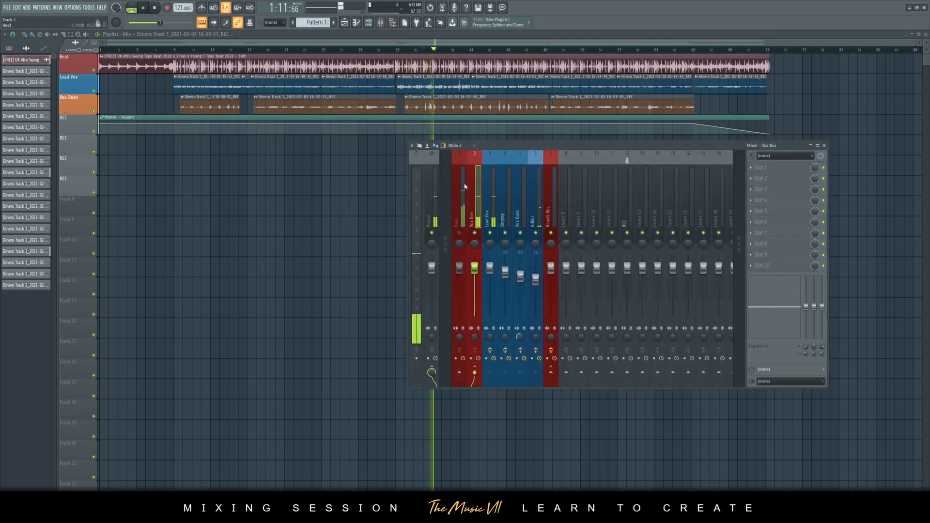
Step: Review the effects loaded on the Lead Vox, Singing, and Vox Dubs tracks and return to the Vox Bus
click(777, 169)
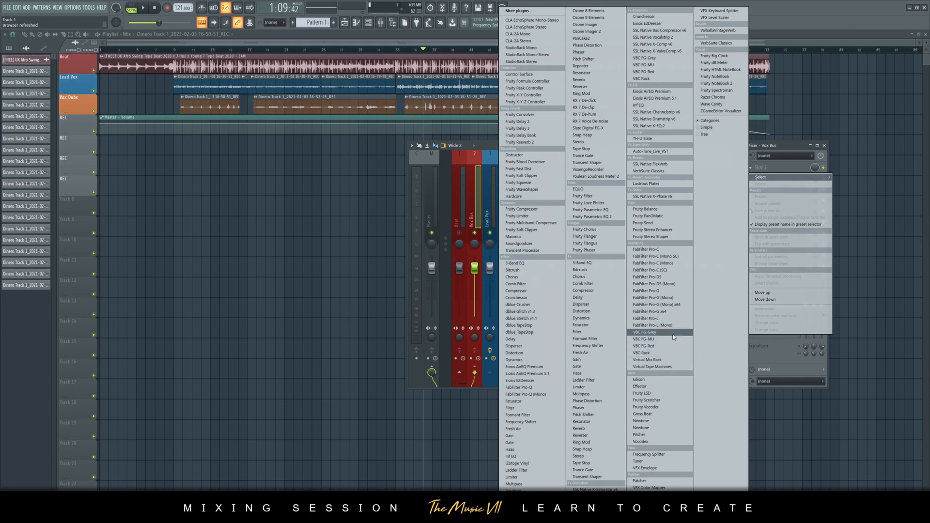
click(474, 187)
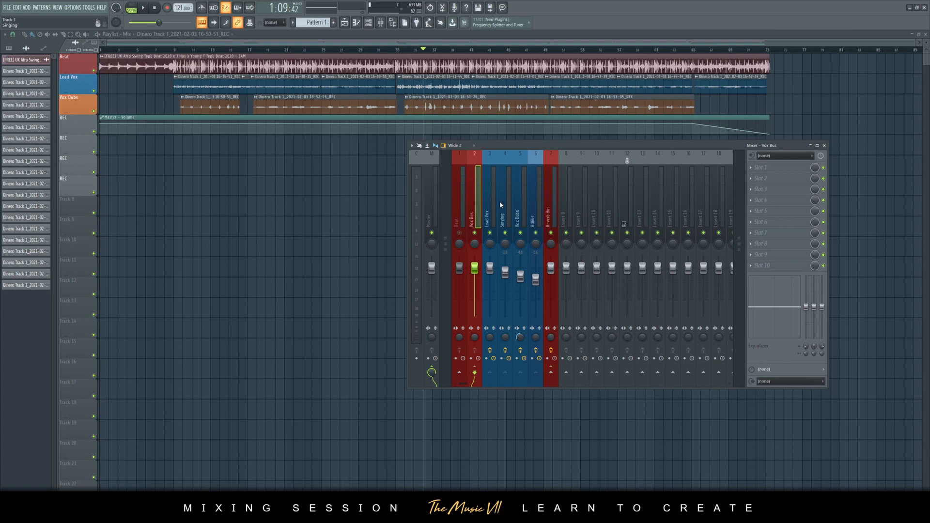
click(492, 204)
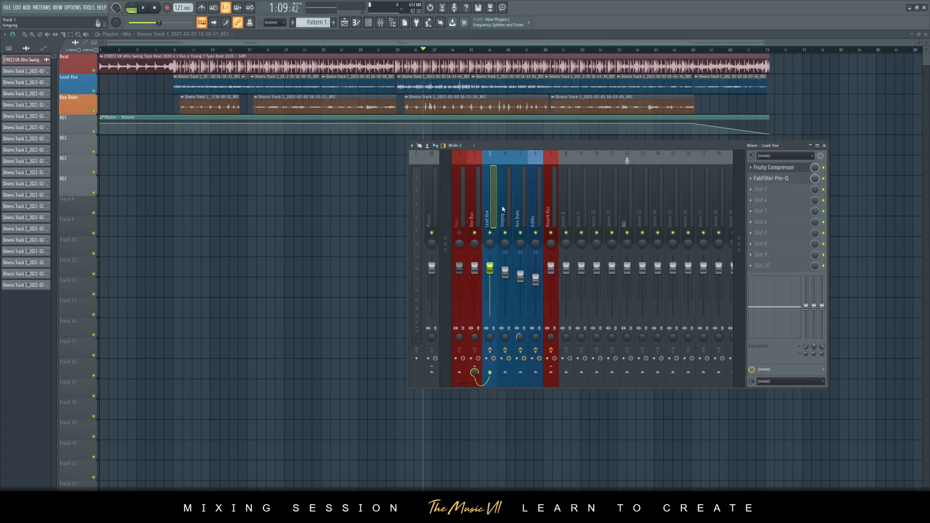
click(504, 202)
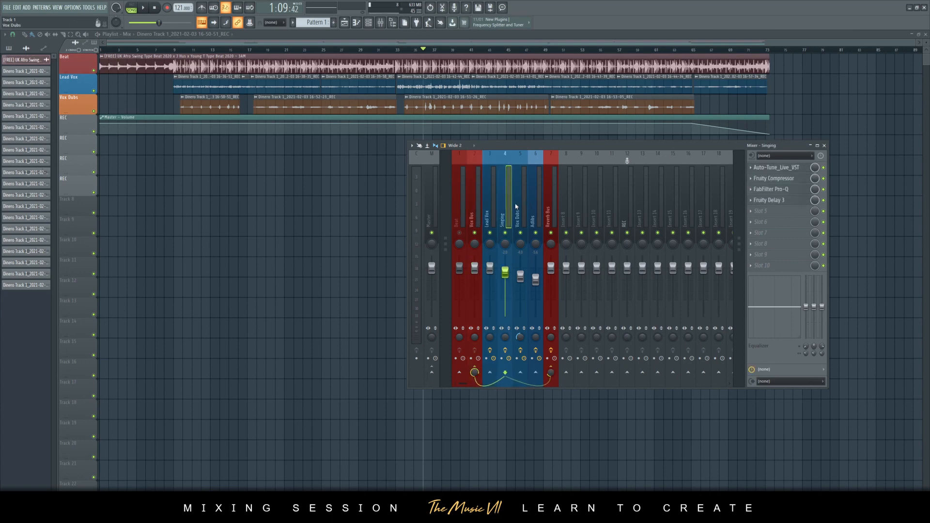
click(519, 206)
click(480, 211)
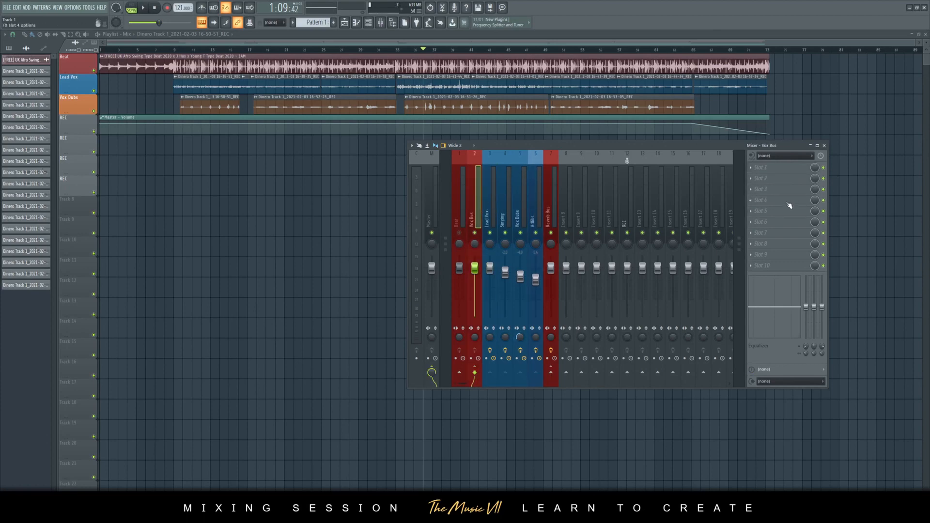
Step: Add Virtual Mix Rack to the Vox Bus's first effect slot and load the FG-401 compressor into its first rack space
click(794, 172)
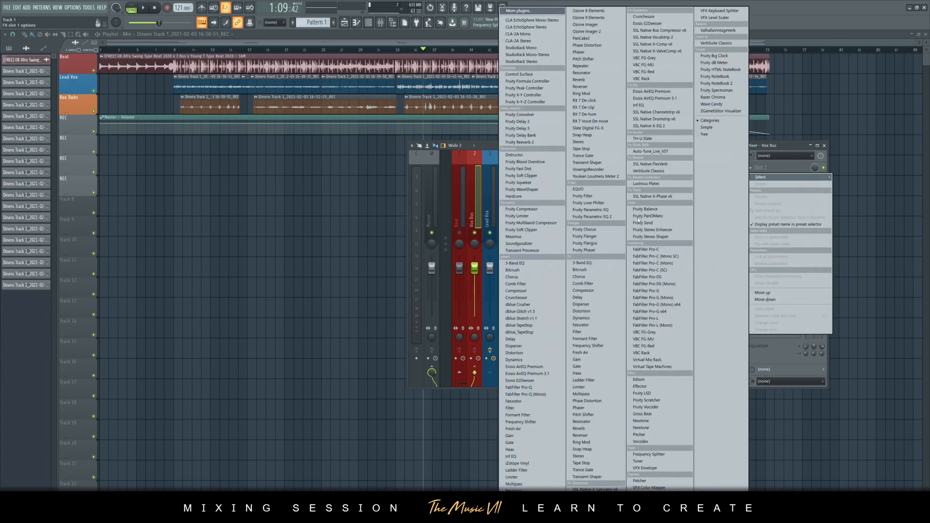
click(650, 361)
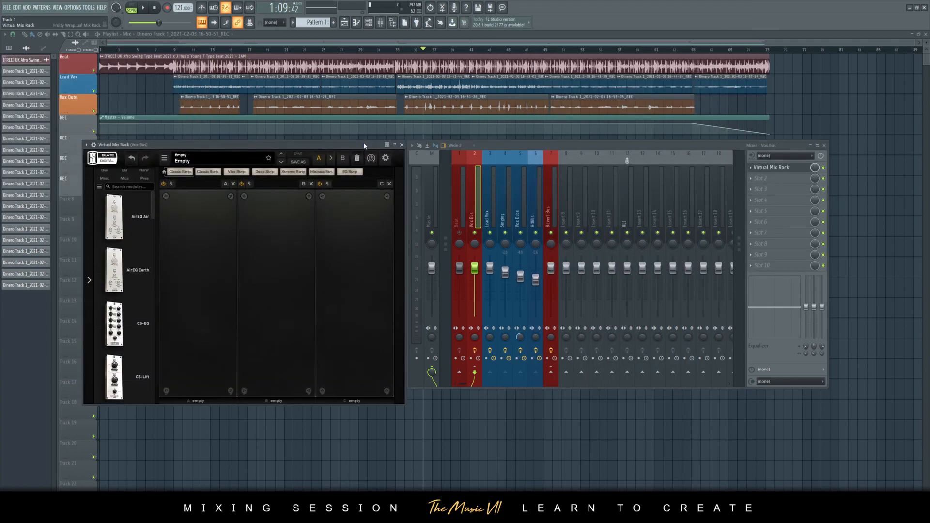
click(104, 170)
scroll(126, 291, down, 5)
drag(114, 318, 214, 269)
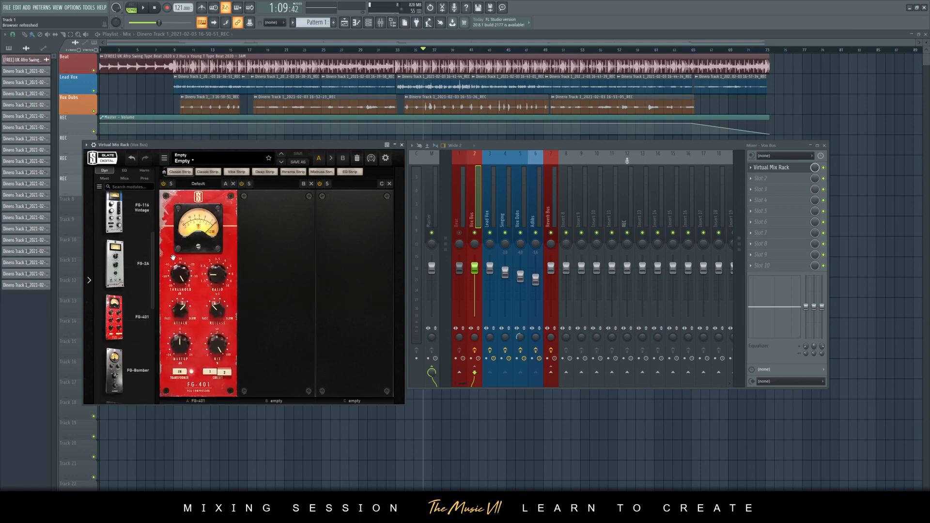
Step: Set the FG-401's threshold to about -32.8 dB and its ratio to 2.5 during playback
key(space)
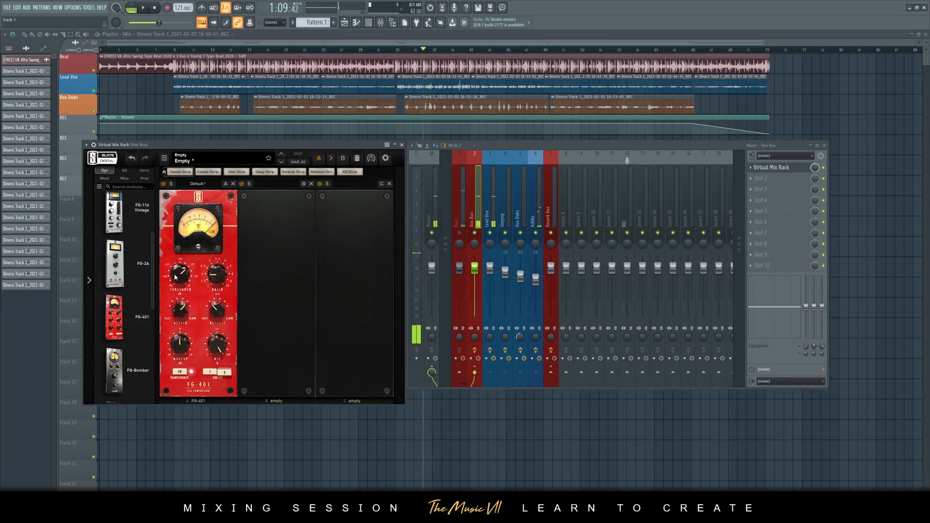
drag(180, 275, 187, 303)
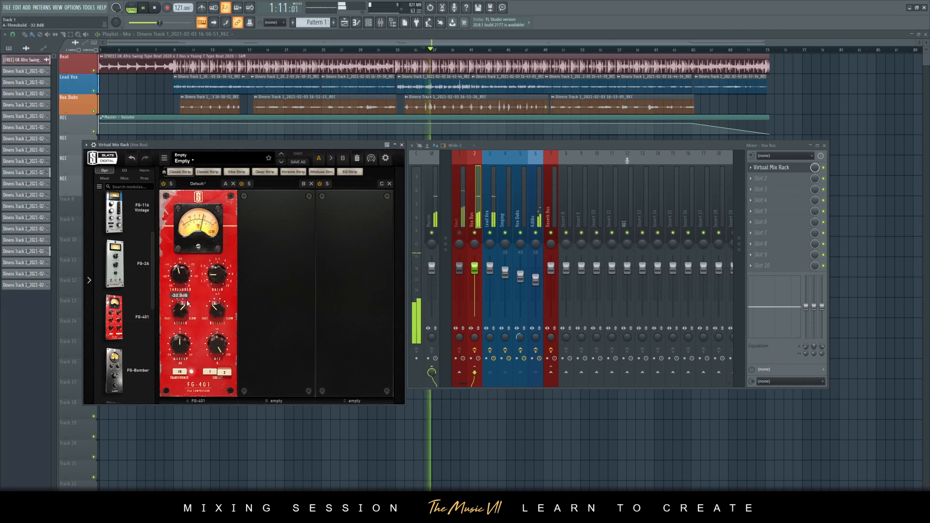
drag(217, 275, 219, 271)
key(space)
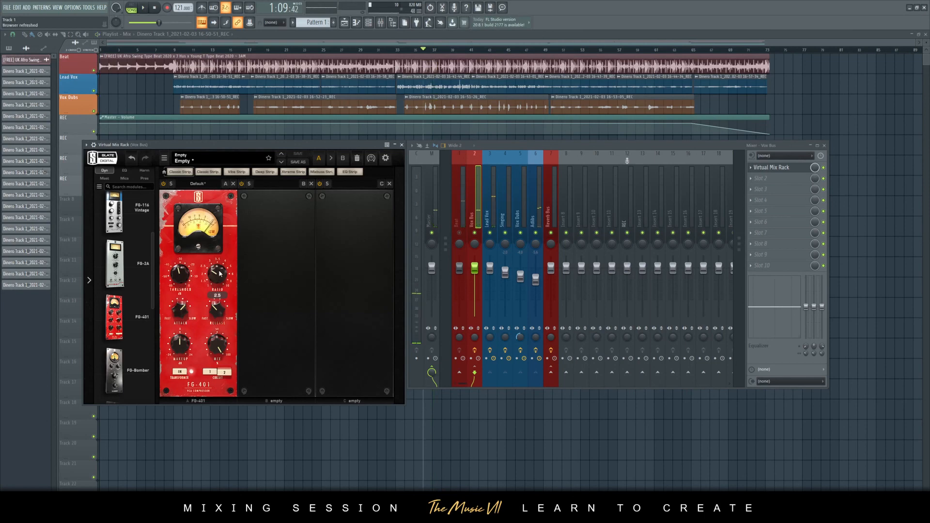
Step: Make the FG-401's attack faster and set its make-up gain to about +3.57 dB during playback, saving the project
key(space)
drag(173, 320, 178, 333)
key(space)
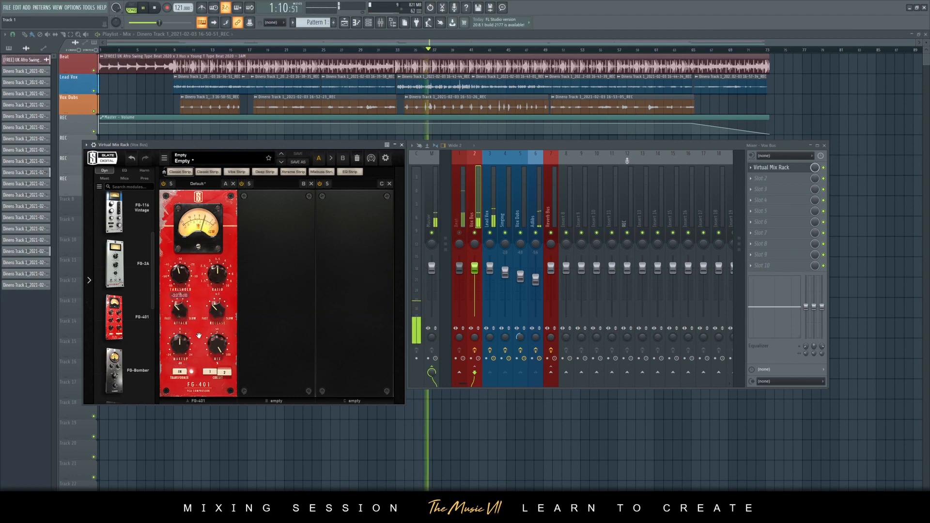
key(ctrl+s)
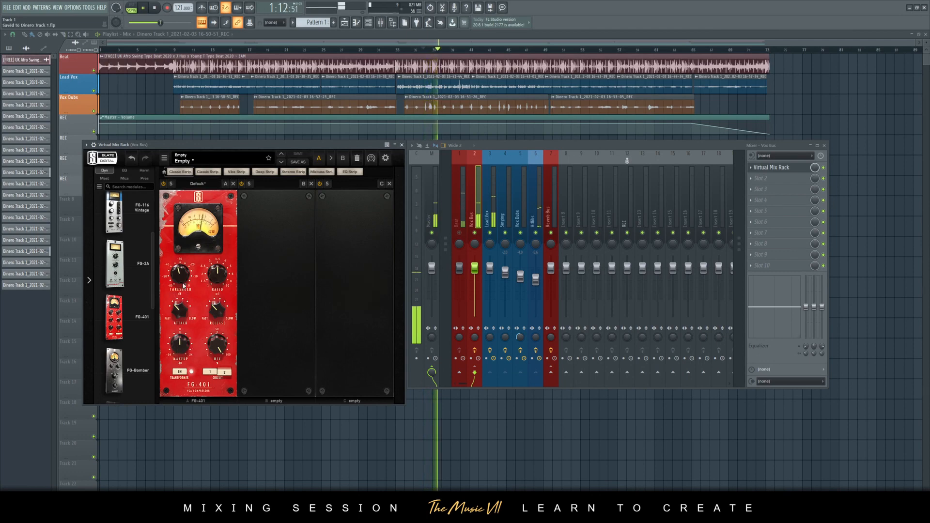
drag(185, 352, 184, 348)
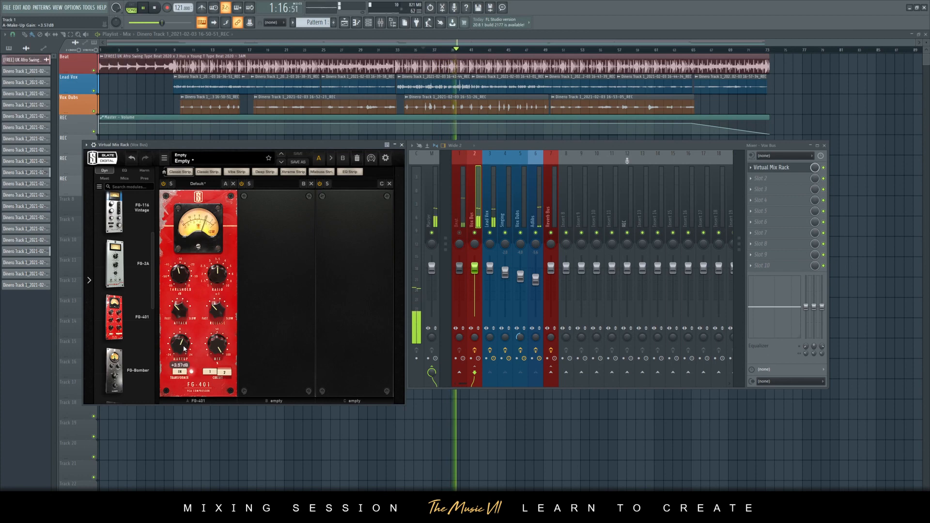
key(ctrl+s)
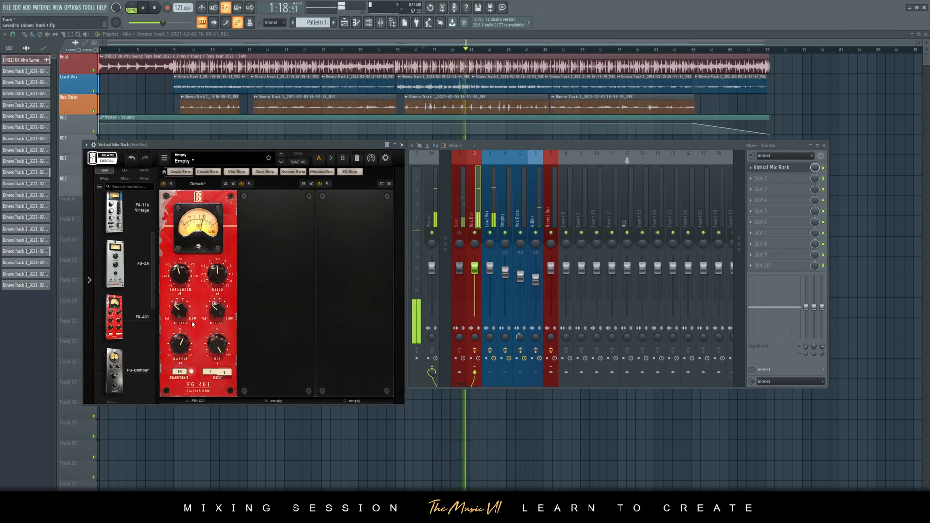
Step: Set the FG-401's threshold to about -33 dB, saving the project, and load the FG-A equalizer into the second rack space
click(124, 171)
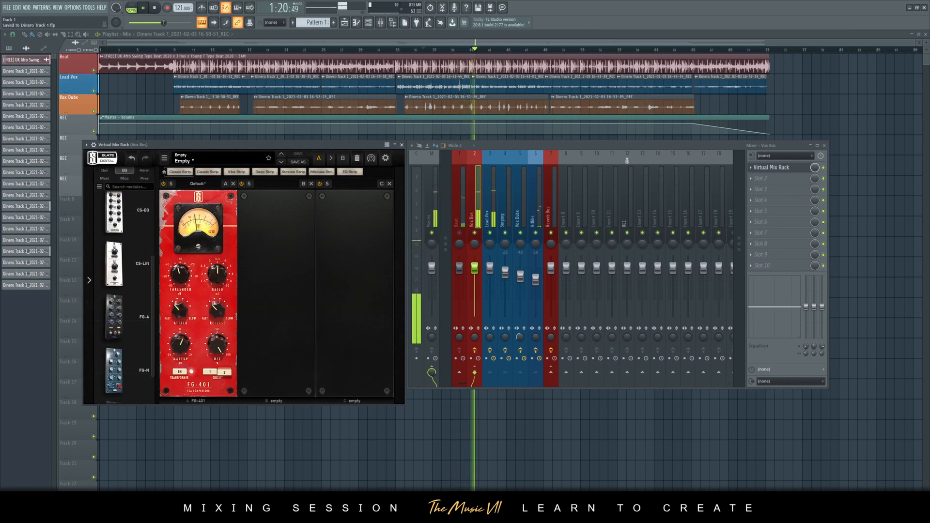
scroll(135, 255, down, 2)
drag(184, 275, 184, 273)
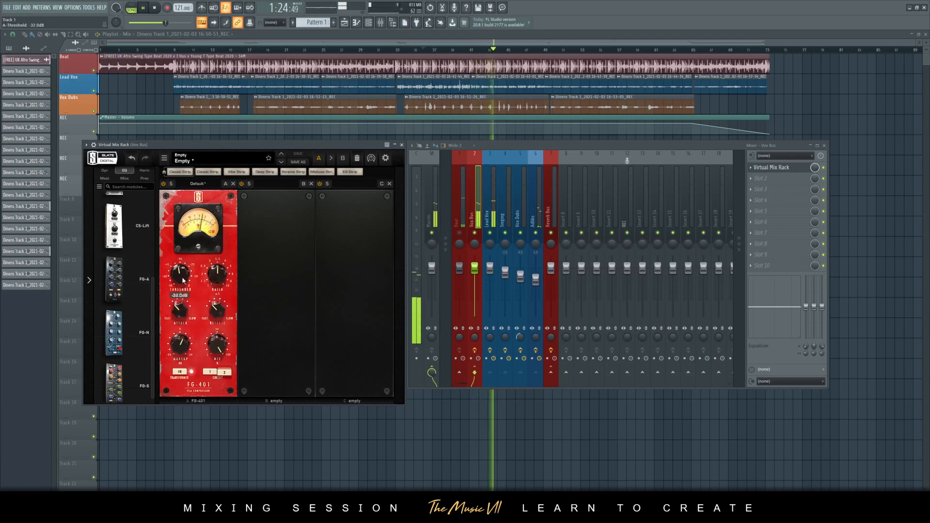
key(ctrl+s)
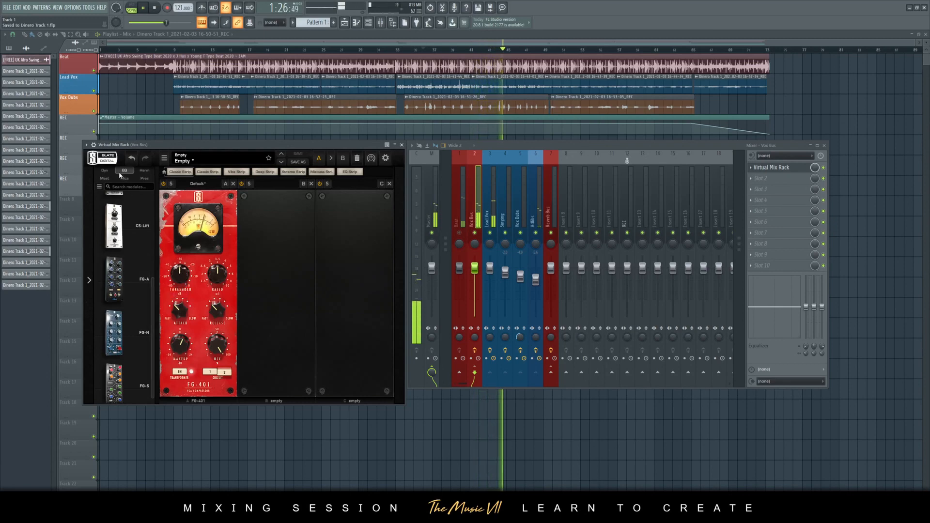
scroll(134, 272, down, 1)
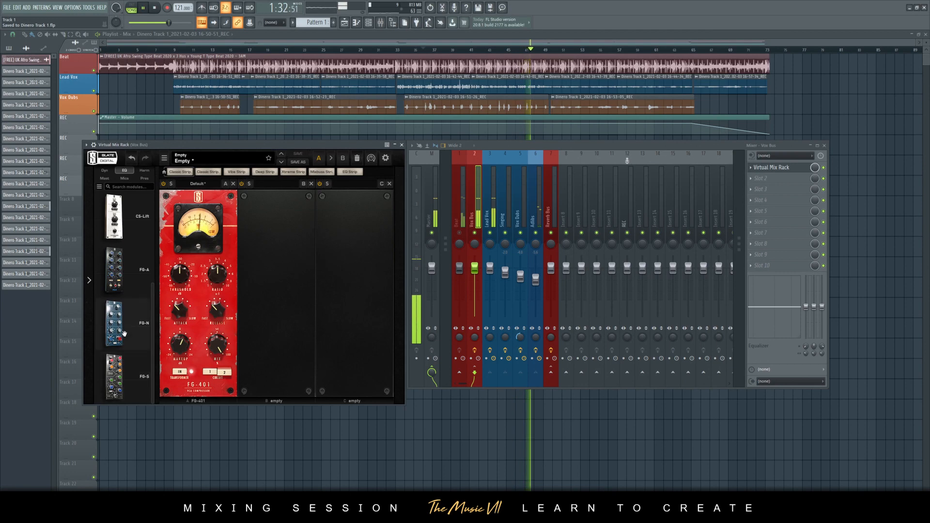
drag(119, 295, 335, 286)
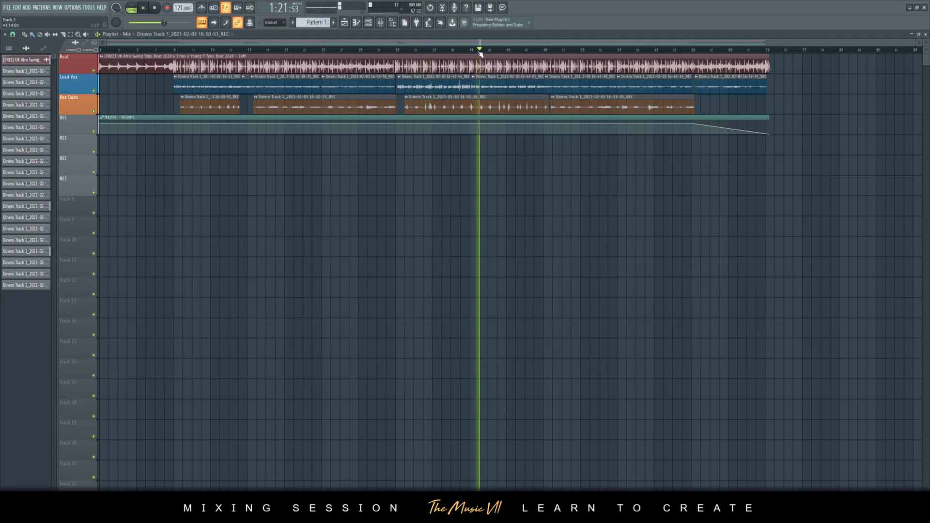
Step: Play the song from around bar 50, check the Singing track's effects, and unmute the Beat track
click(525, 50)
click(547, 50)
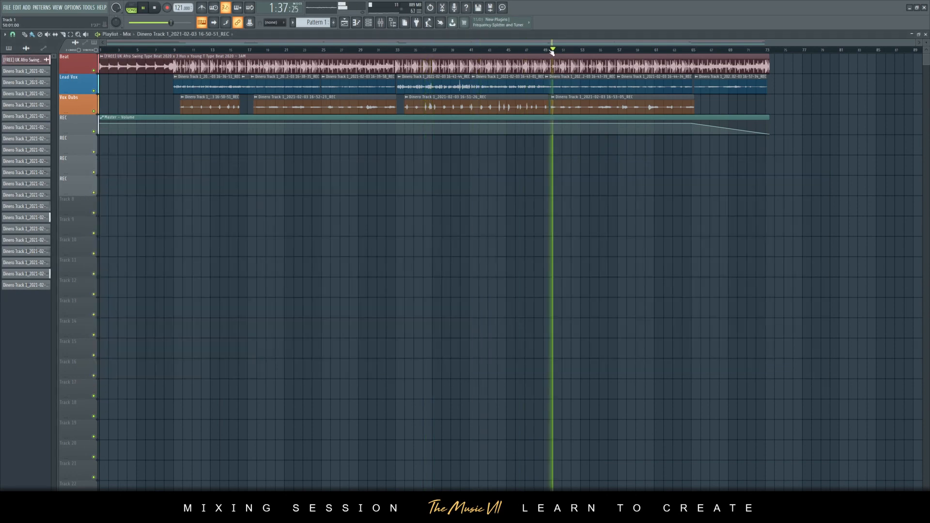
key(F9)
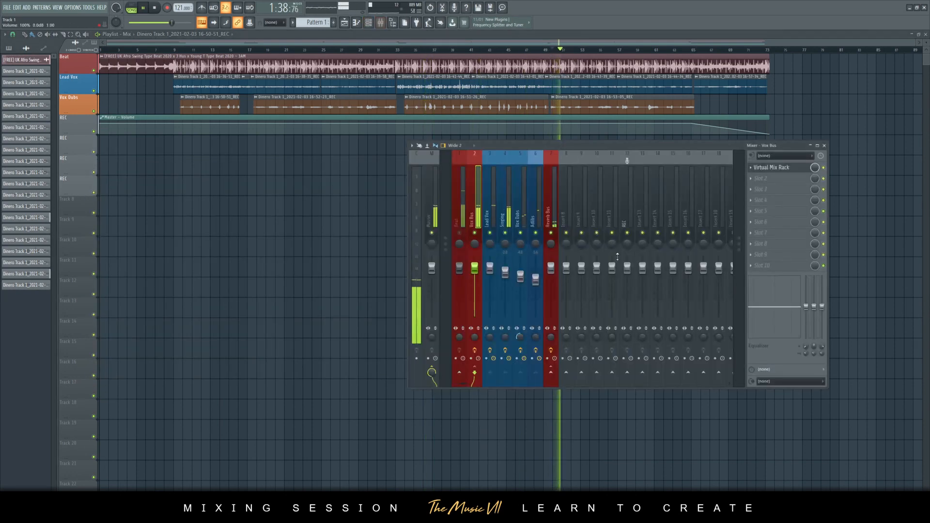
click(507, 207)
key(space)
key(space)
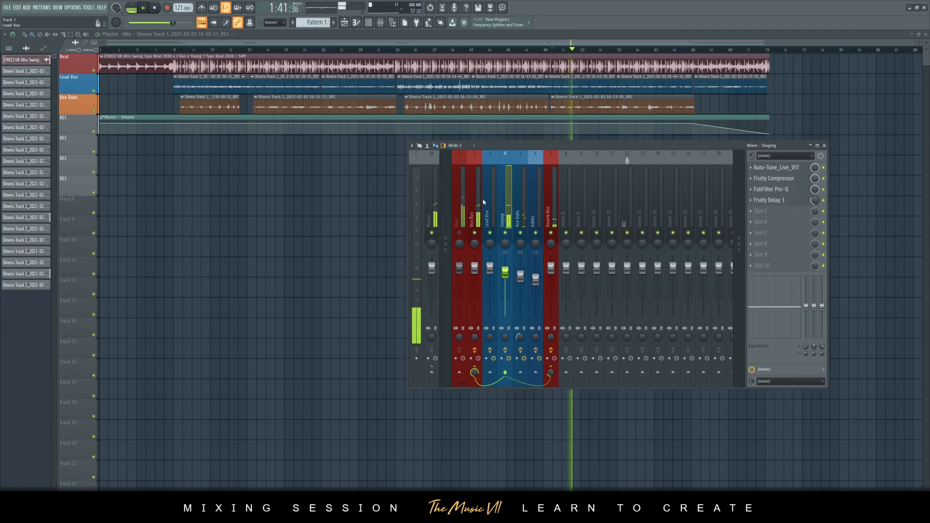
click(473, 251)
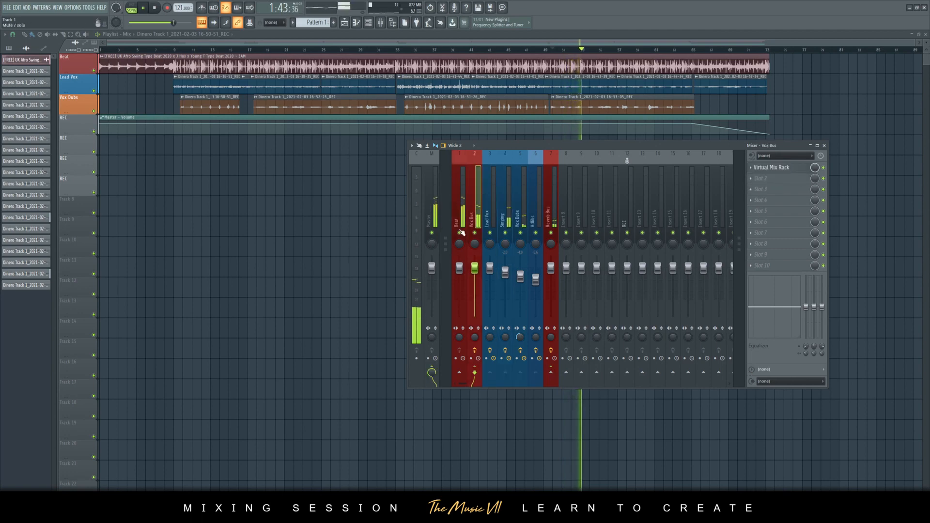
Step: Reopen the Vox Bus's Virtual Mix Rack and set the FG-A's LF gain to -4 dB during playback, saving the project
click(776, 171)
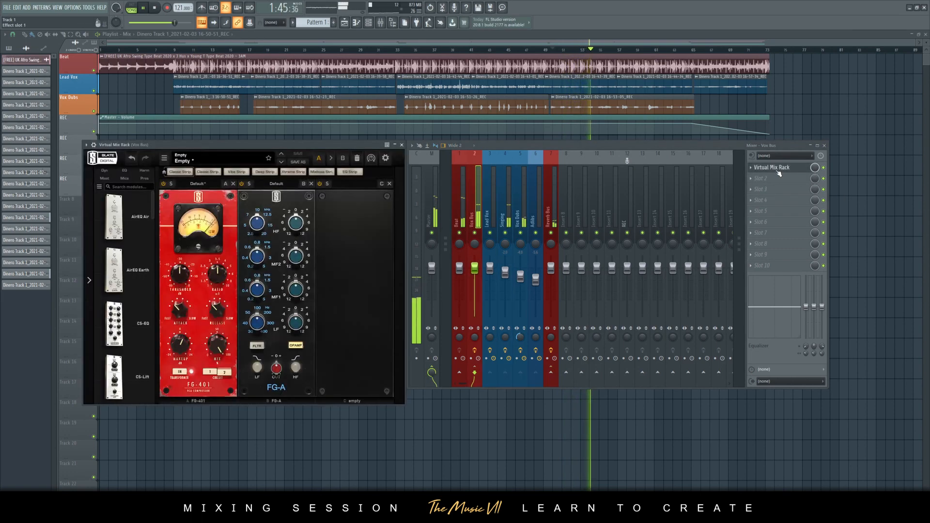
key(space)
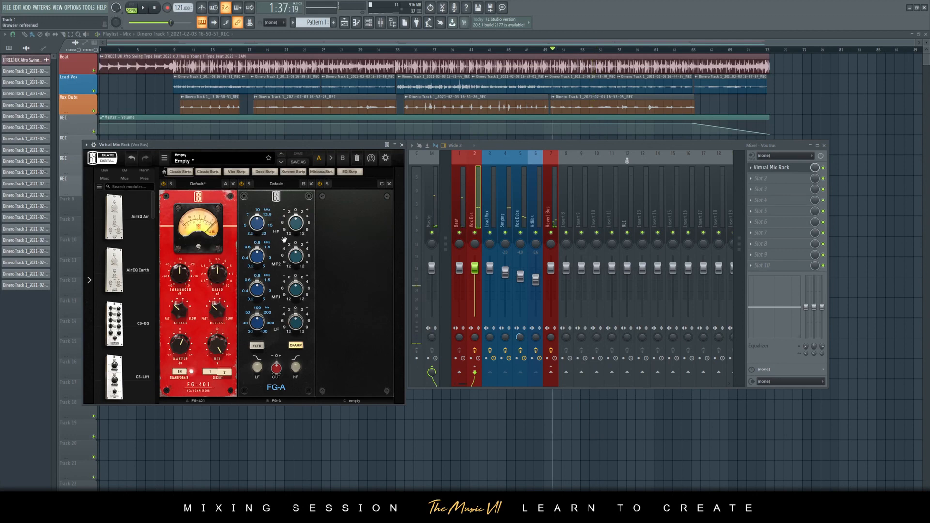
key(space)
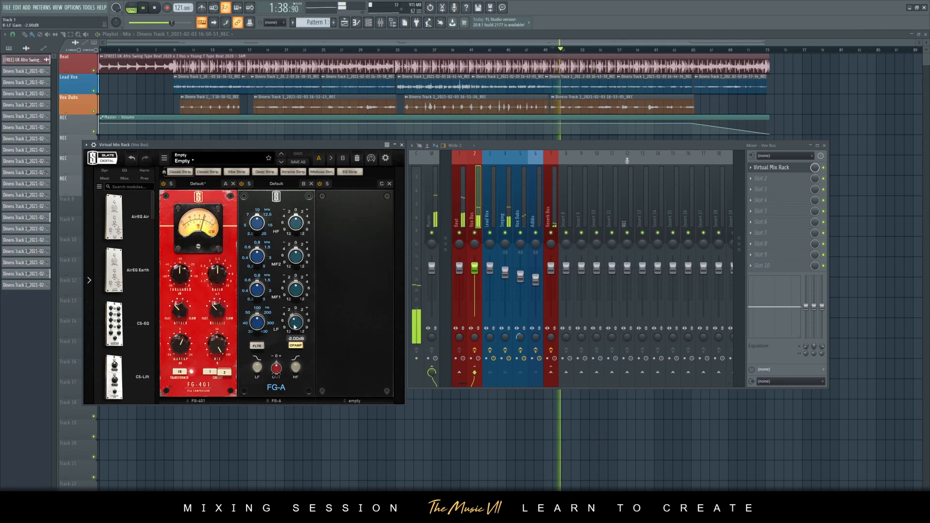
scroll(295, 323, down, 2)
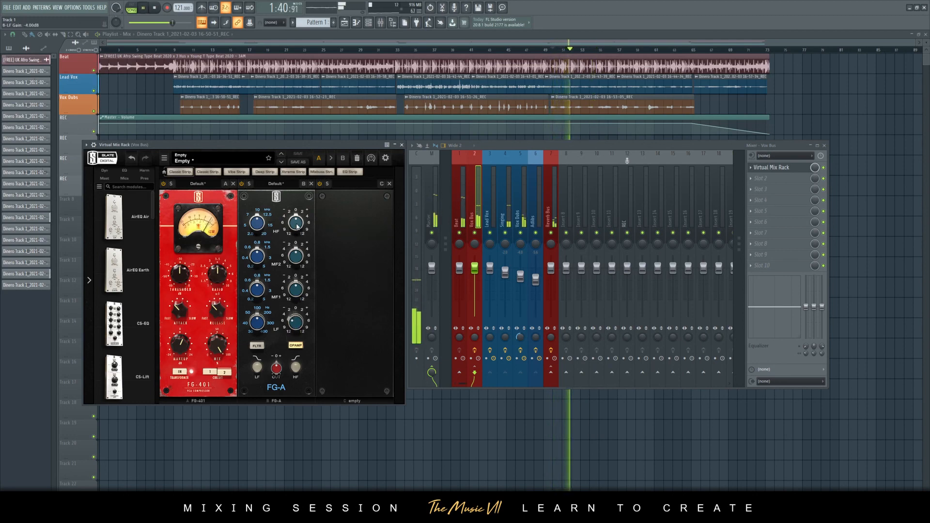
key(ctrl+s)
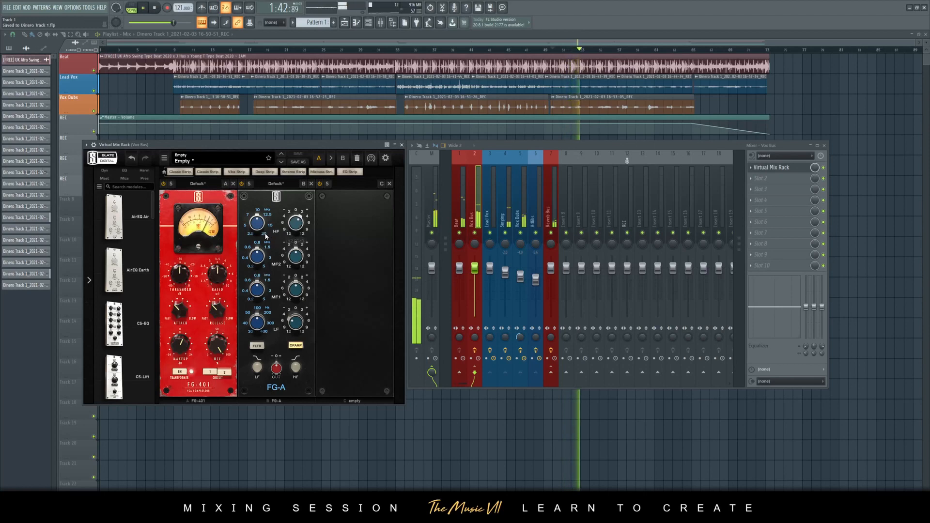
mouse_move(269, 223)
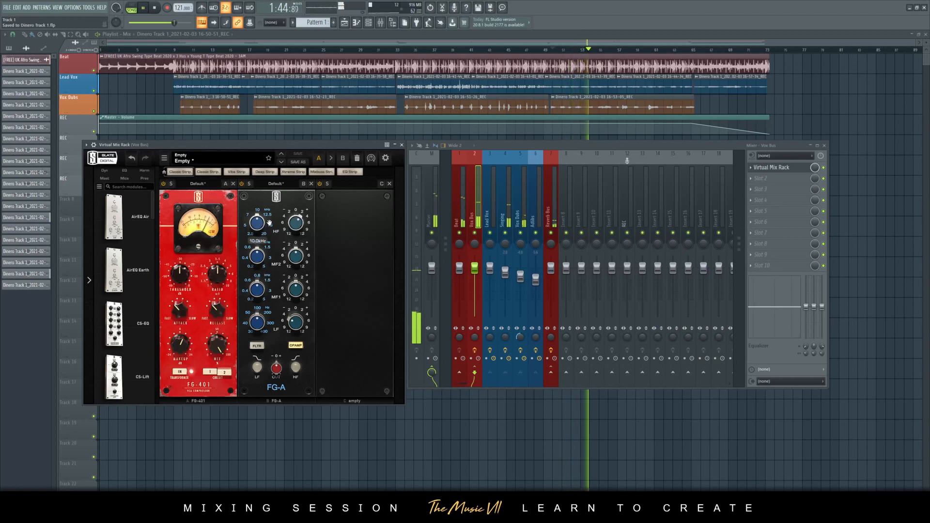
click(126, 171)
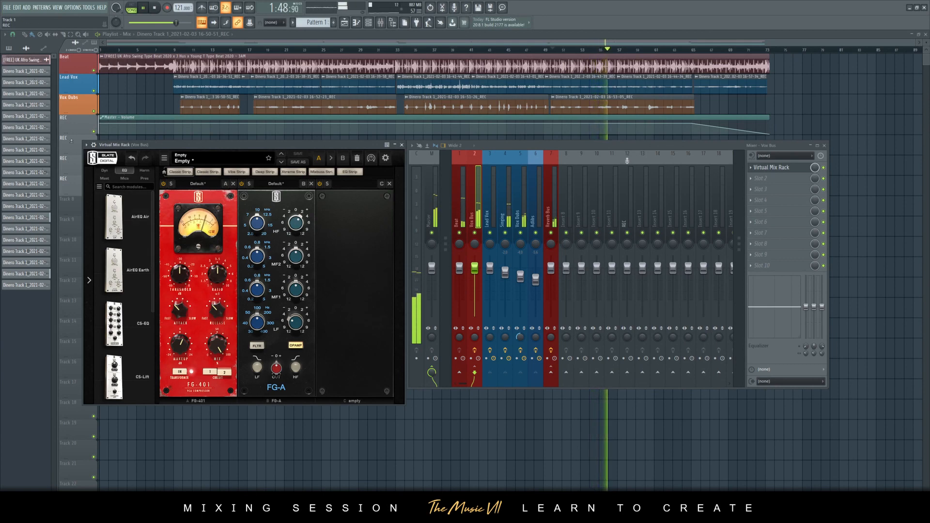
drag(106, 203, 290, 196)
drag(229, 206, 178, 189)
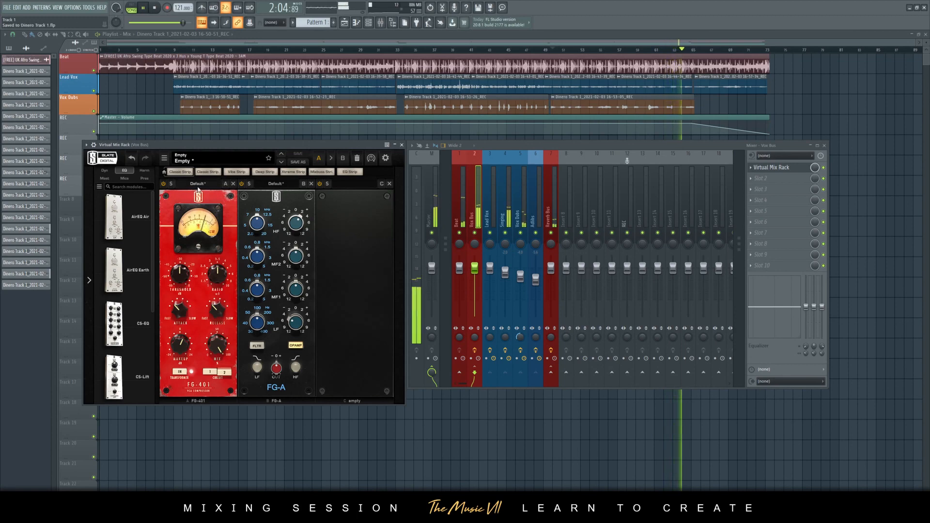
Step: Play the song from about bar 9 and set the FG-401's make-up gain to about +4.2 dB
click(172, 50)
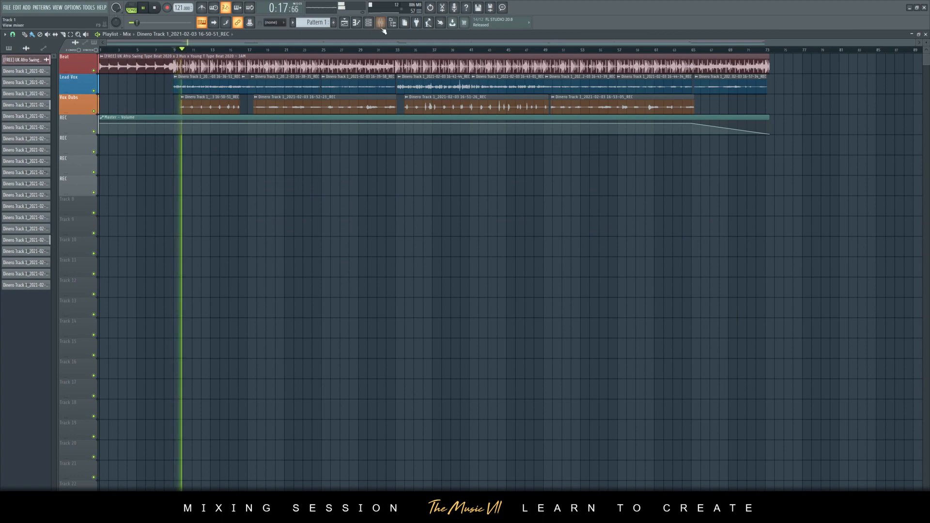
click(382, 29)
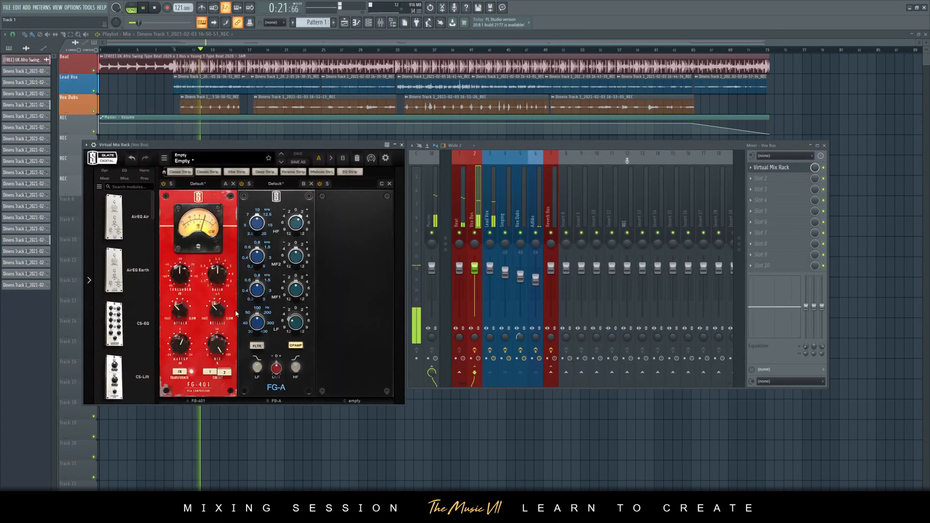
drag(187, 352, 183, 346)
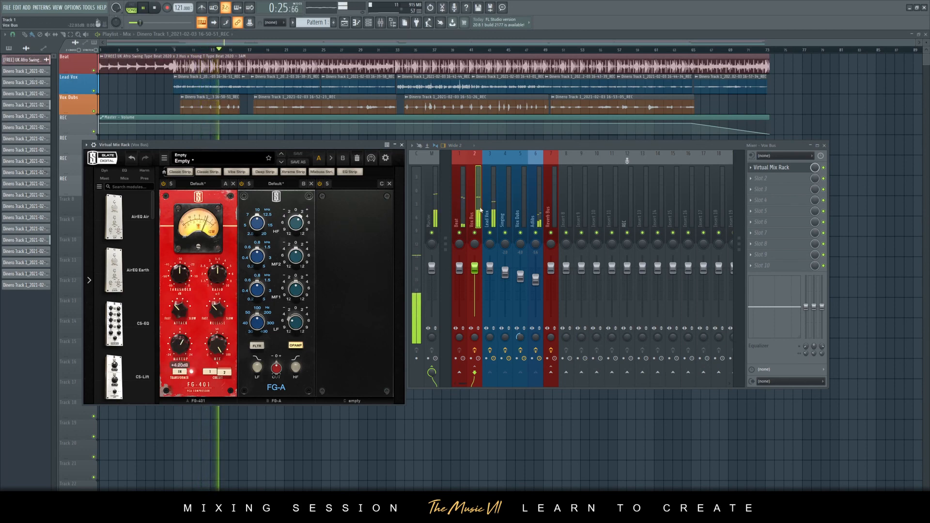
Step: Route the Lead Vox track to the Reverb Bus with a send level of about 49%
click(490, 218)
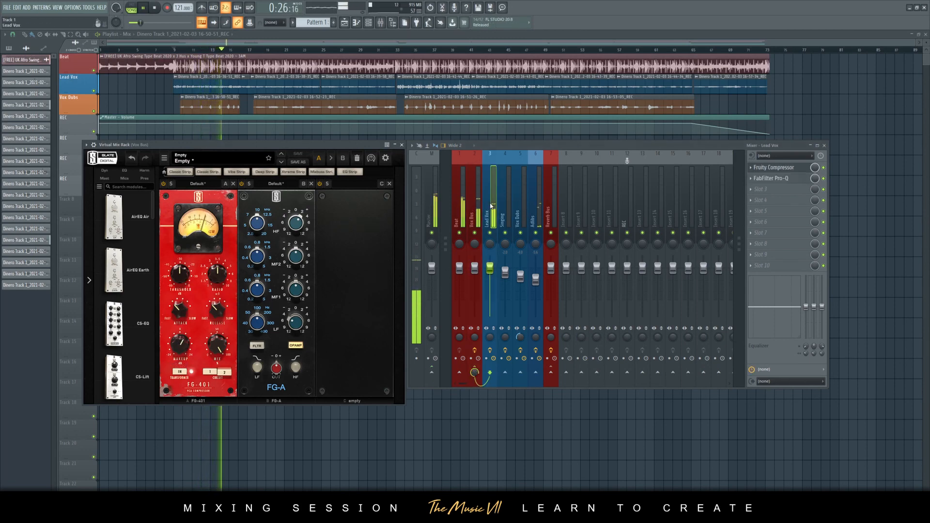
right_click(551, 372)
click(564, 384)
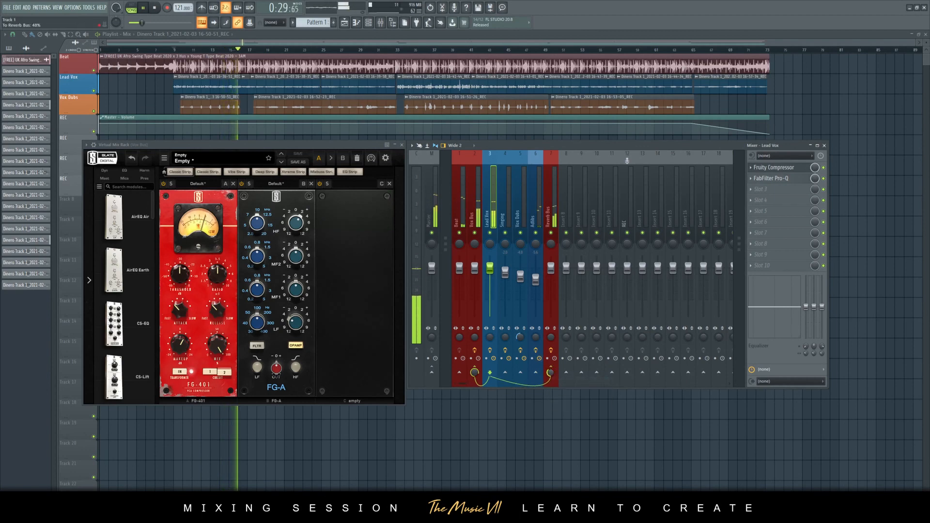
Step: Lower the Reverb Bus's volume slightly and cut its low frequencies with the mixer track's built-in equalizer, saving the project
click(556, 375)
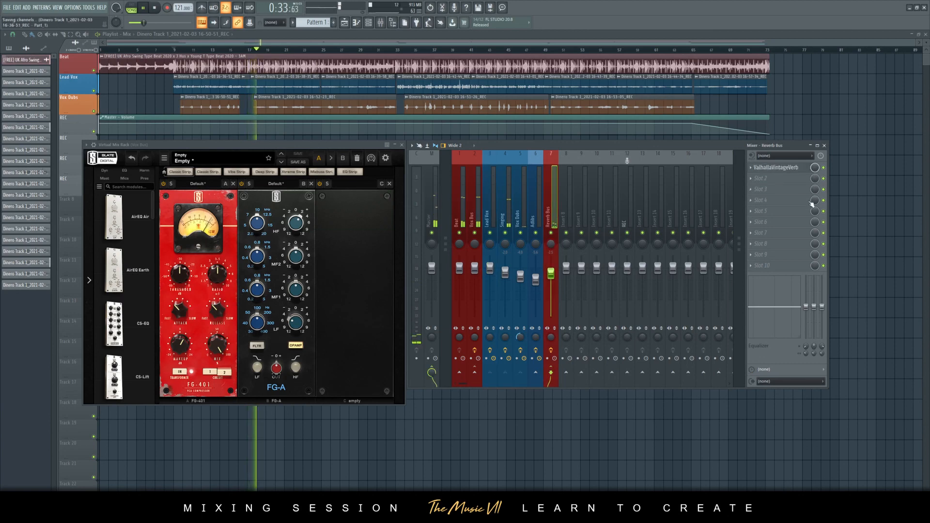
drag(806, 306, 803, 339)
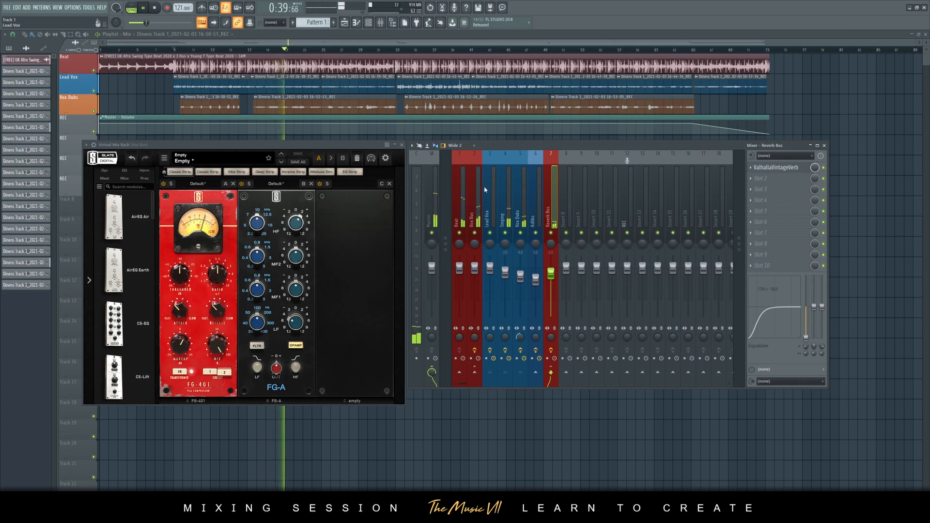
key(ctrl+s)
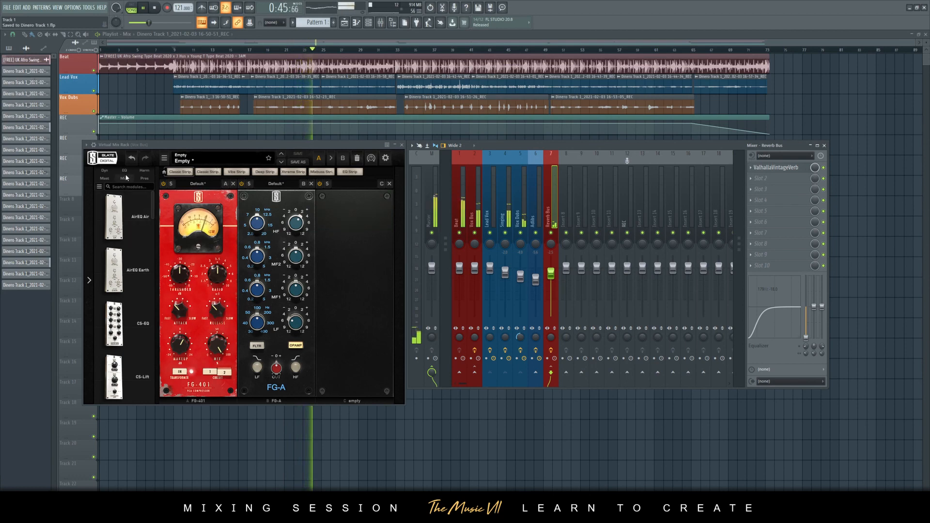
Step: On the Vox Bus's FG-A, set the MF2 gain to +2 dB and its frequency to 600 Hz, saving the project
click(299, 259)
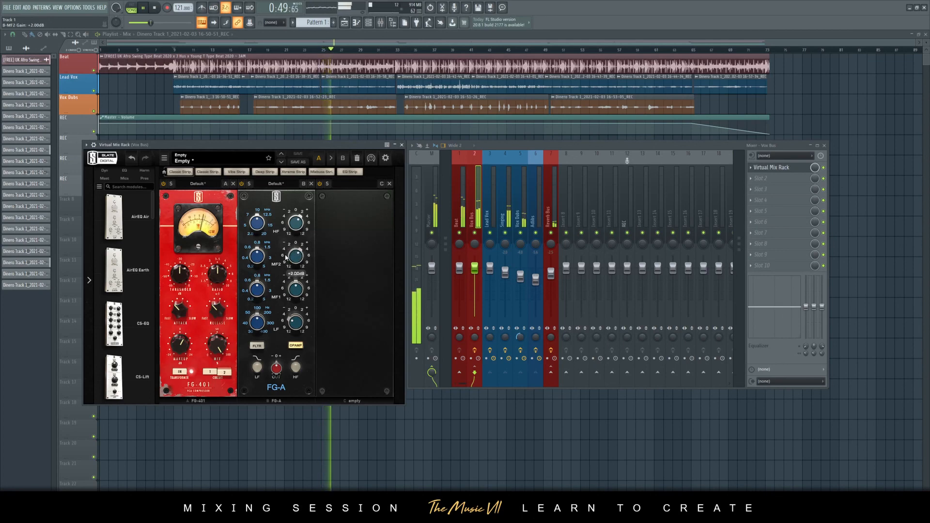
key(ctrl+s)
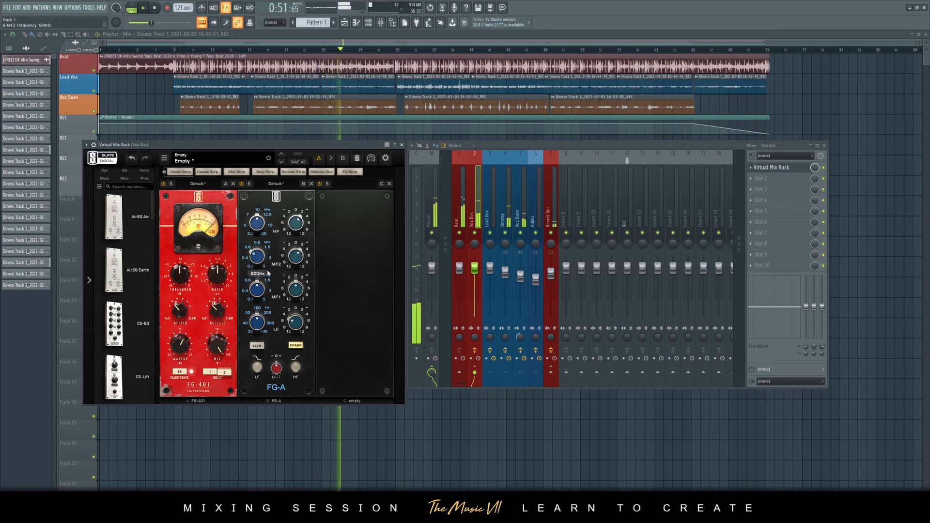
click(145, 171)
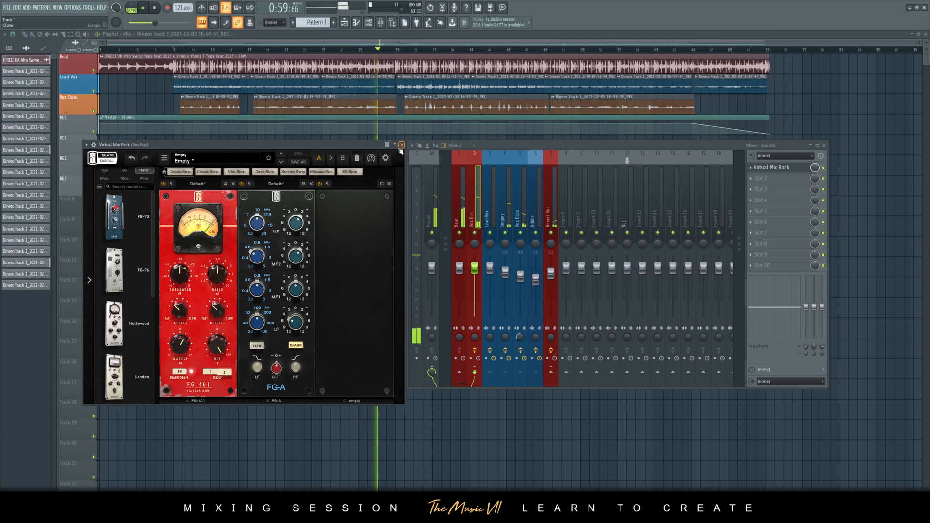
Step: Lower the FG-401's threshold to about -36 dB, raise its make-up gain to about +10 dB, and close the rack
drag(181, 273, 185, 280)
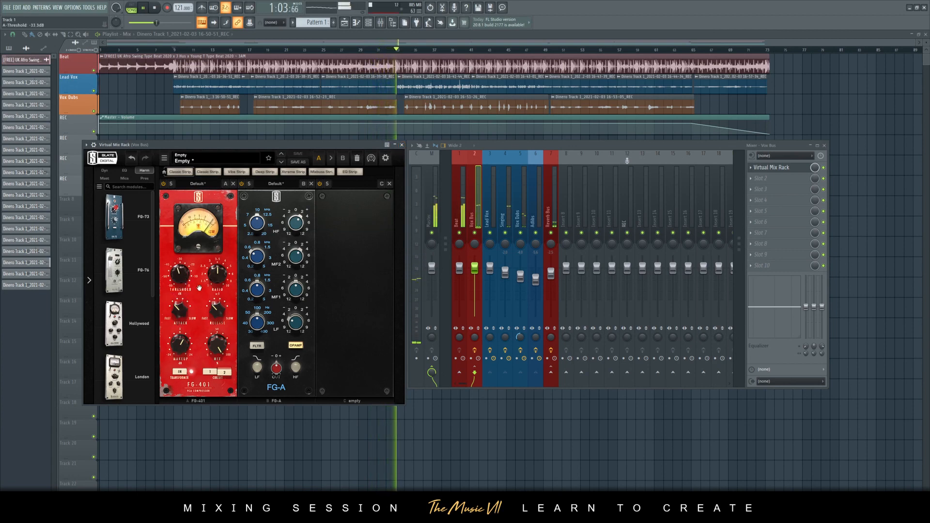
drag(190, 281, 189, 289)
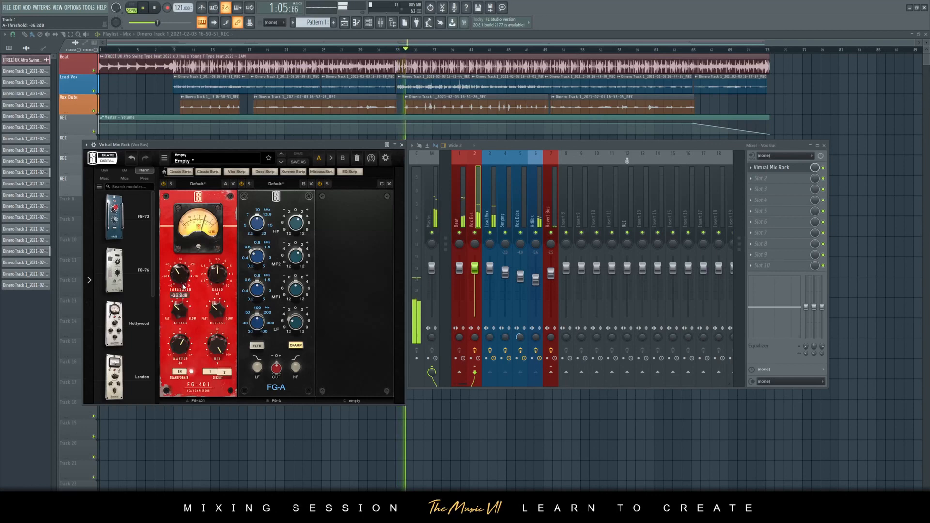
drag(182, 339, 181, 345)
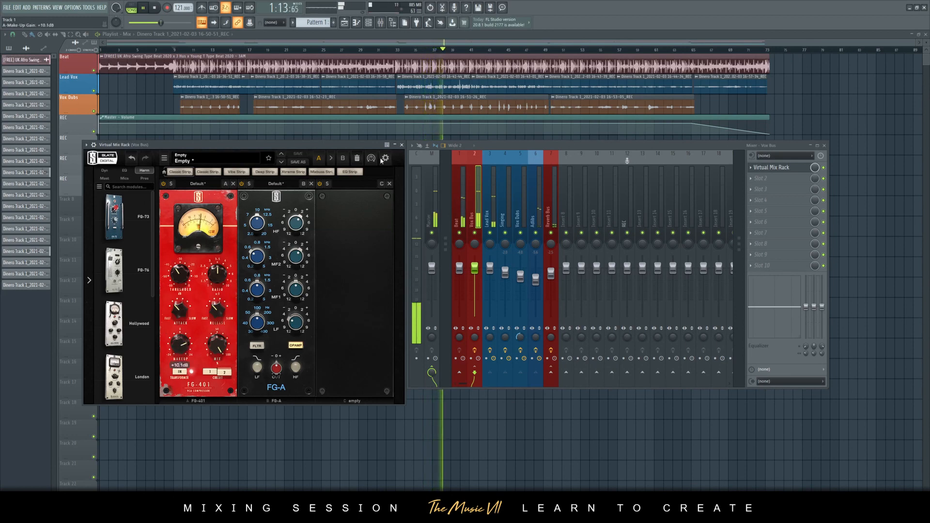
click(401, 145)
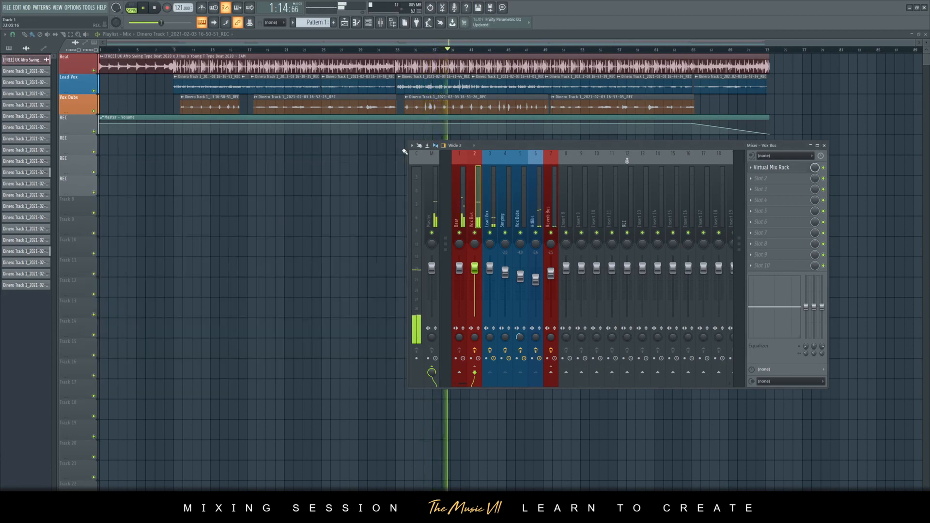
Step: Add FabFilter Pro-DS to the Vox Bus's second effect slot and place its window beside the mixer
click(776, 180)
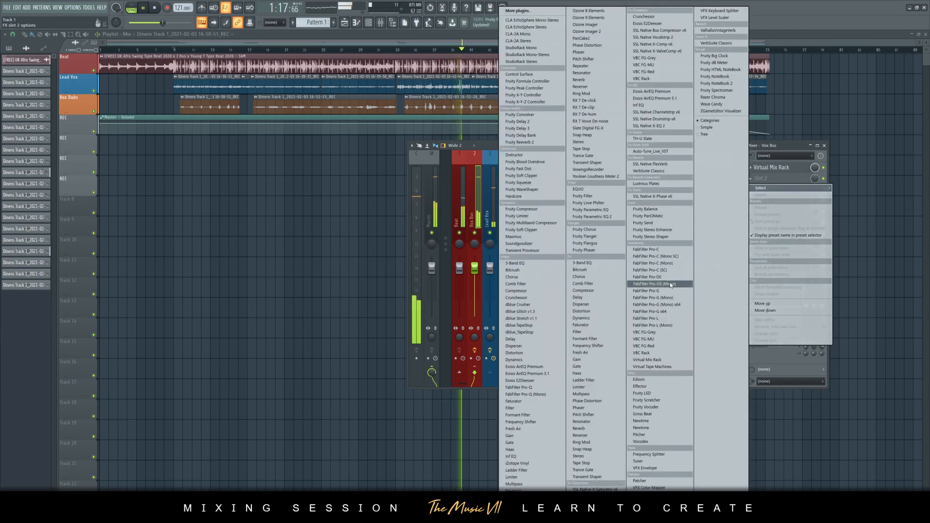
click(671, 277)
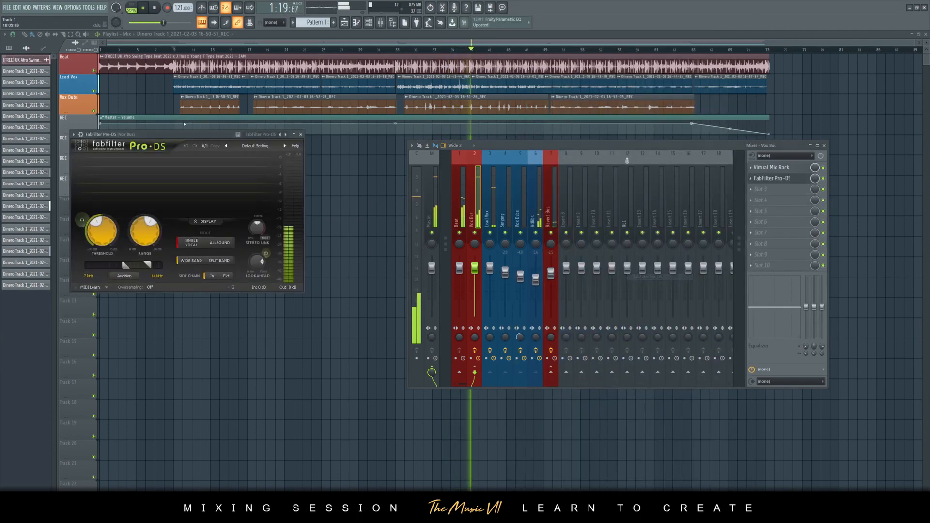
drag(184, 134, 286, 144)
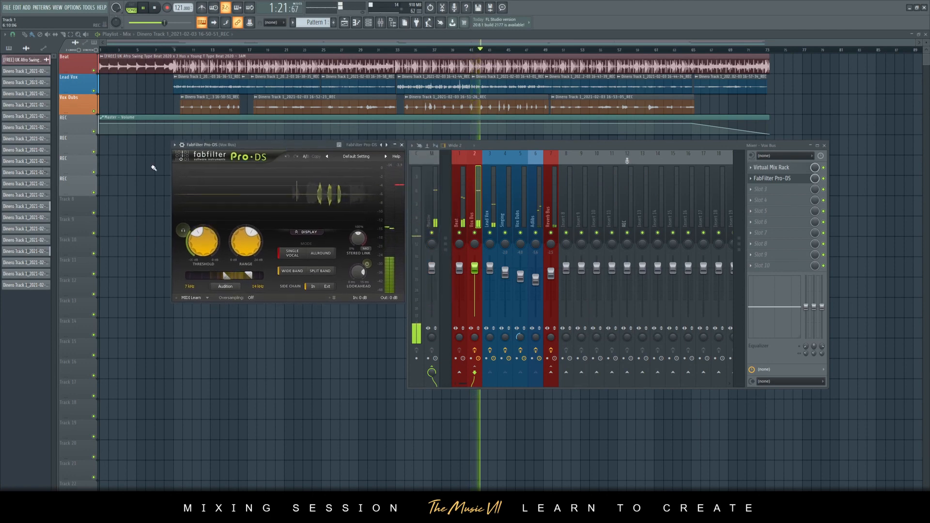
Step: Audition the Pro-DS triggering on the Vox Bus, restore normal output, save the project, and close the plugin
click(183, 230)
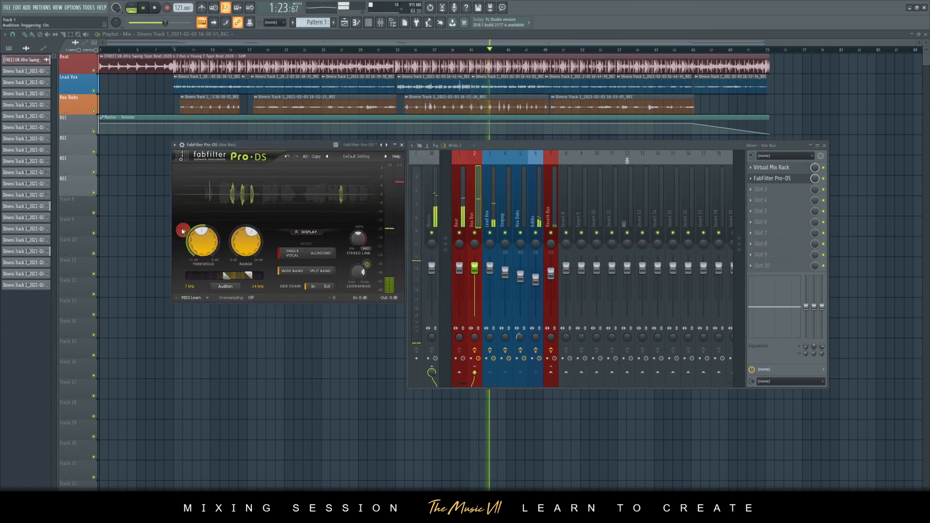
click(182, 230)
key(ctrl+s)
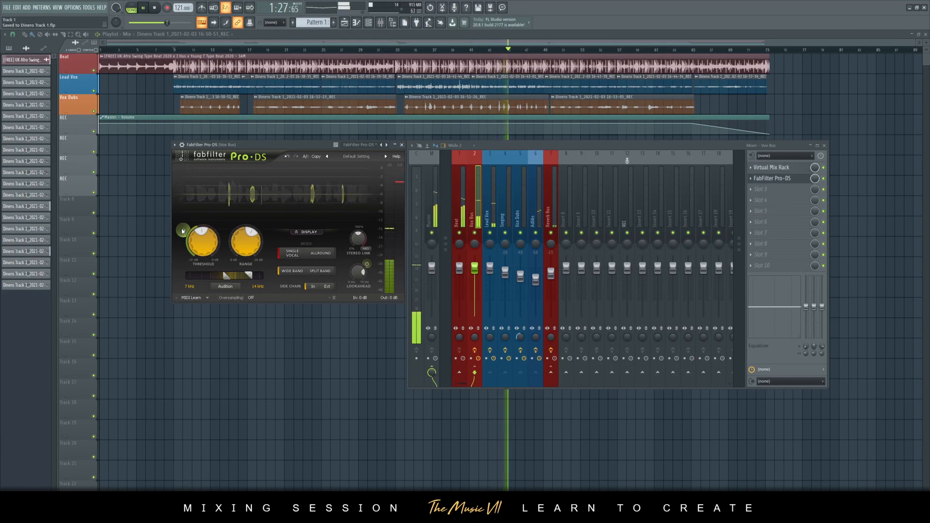
mouse_move(238, 241)
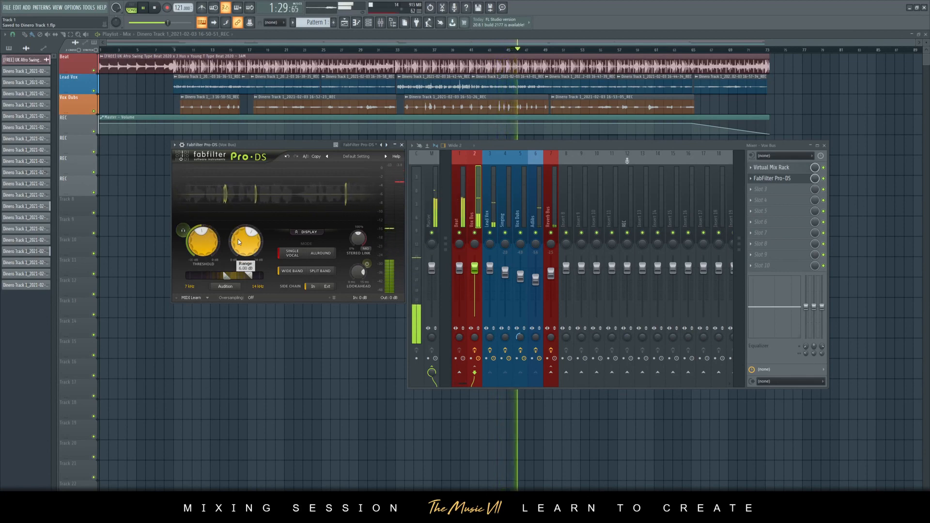
click(402, 146)
Step: Move the Lead Vox effects down a slot, insert FabFilter Pro-G x64 in its first slot, save the project, and place the plugin beside the mixer
click(488, 210)
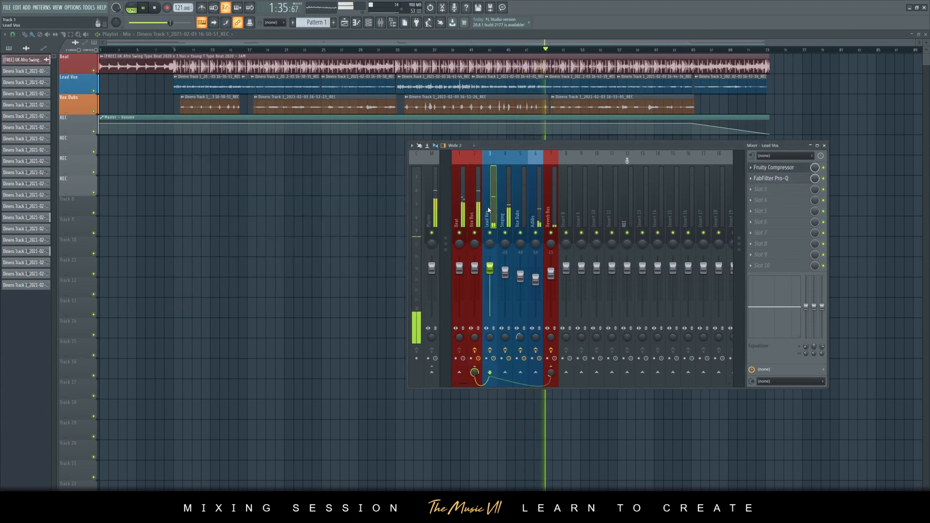
scroll(779, 178, down, 1)
scroll(782, 168, down, 1)
key(ctrl+s)
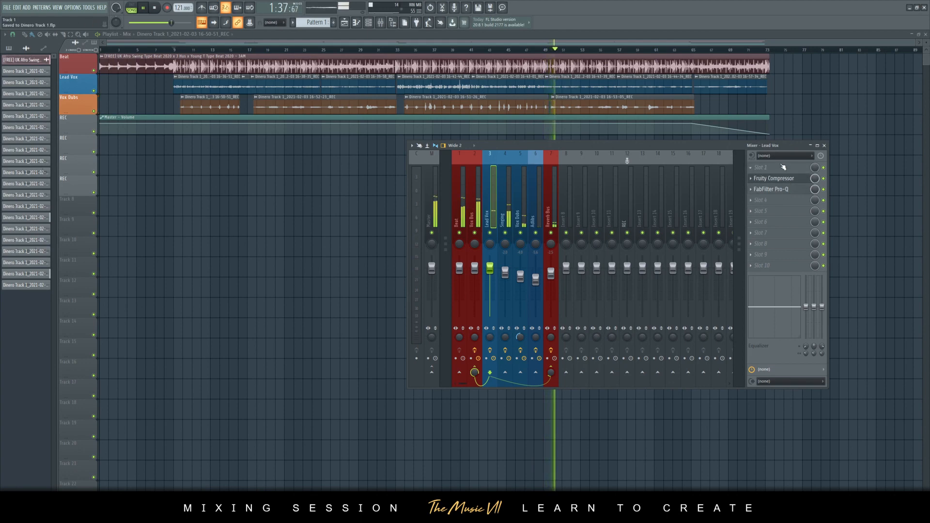
click(783, 167)
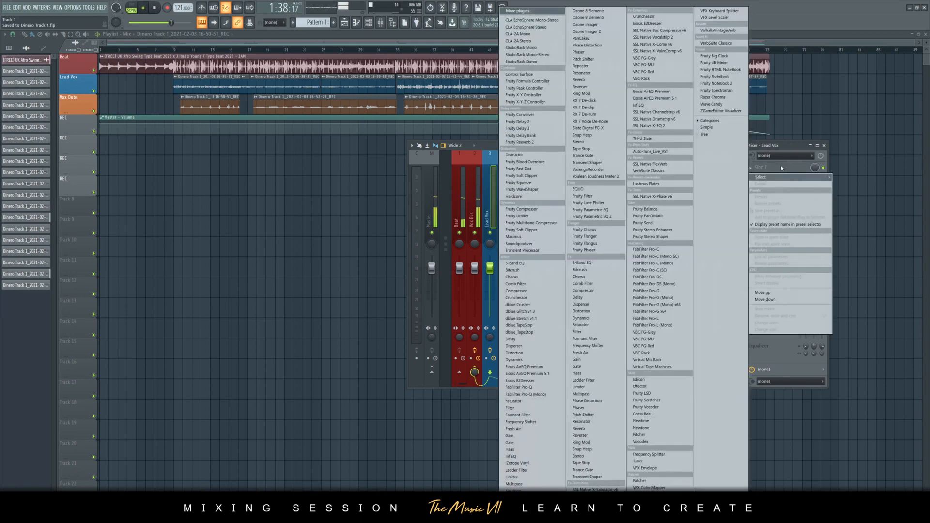
click(675, 313)
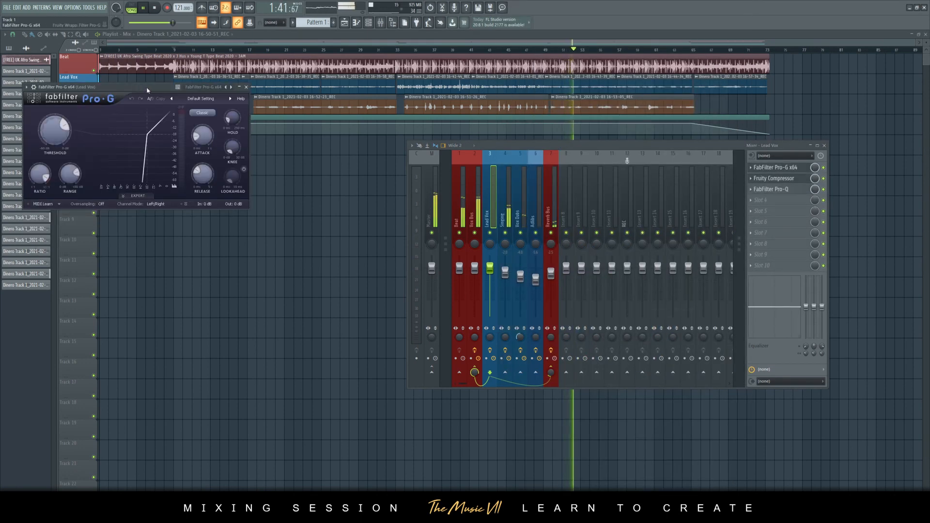
drag(141, 99, 299, 150)
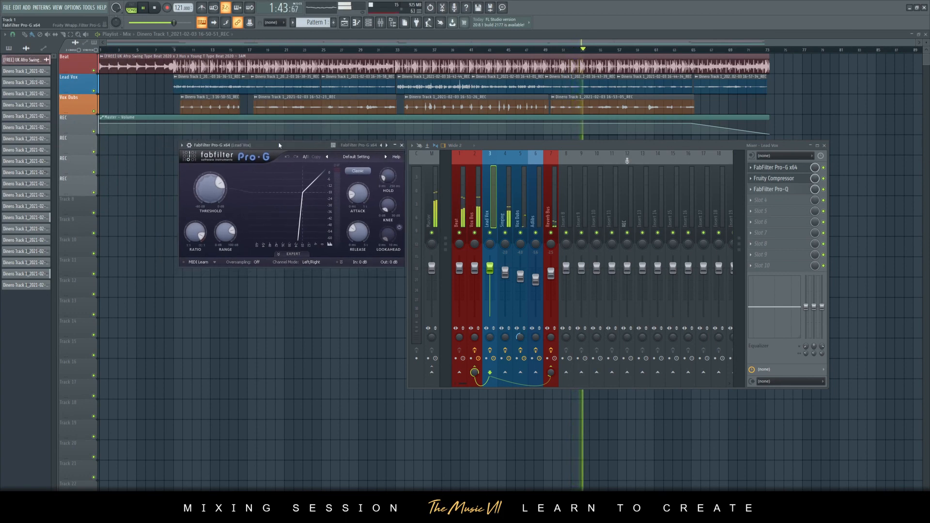
Step: Play the first verse and lower the Lead Vox Pro-G threshold to about -50 dB, saving the project
mouse_move(212, 182)
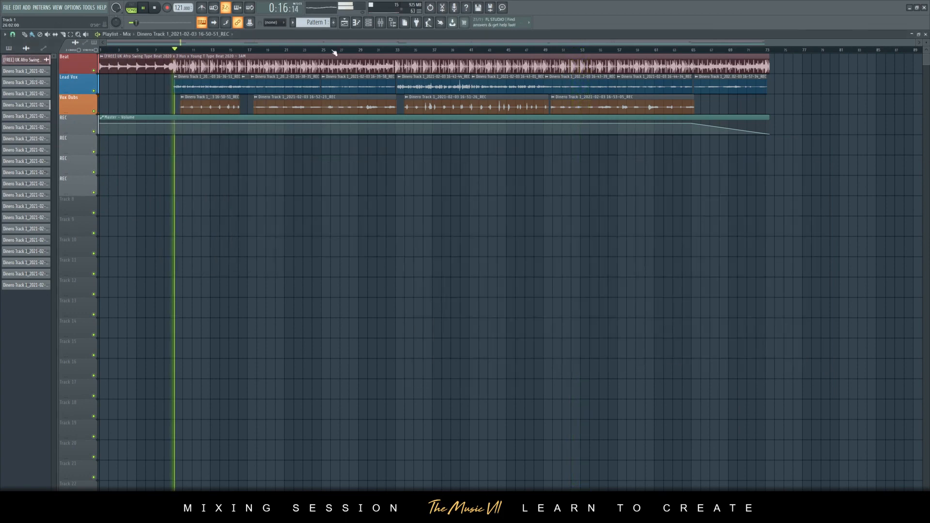
click(384, 25)
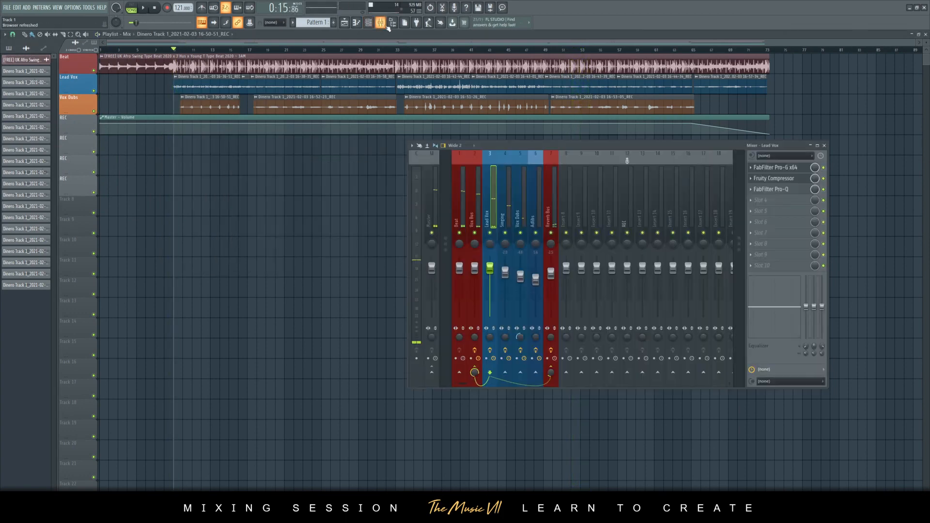
click(799, 167)
mouse_move(215, 185)
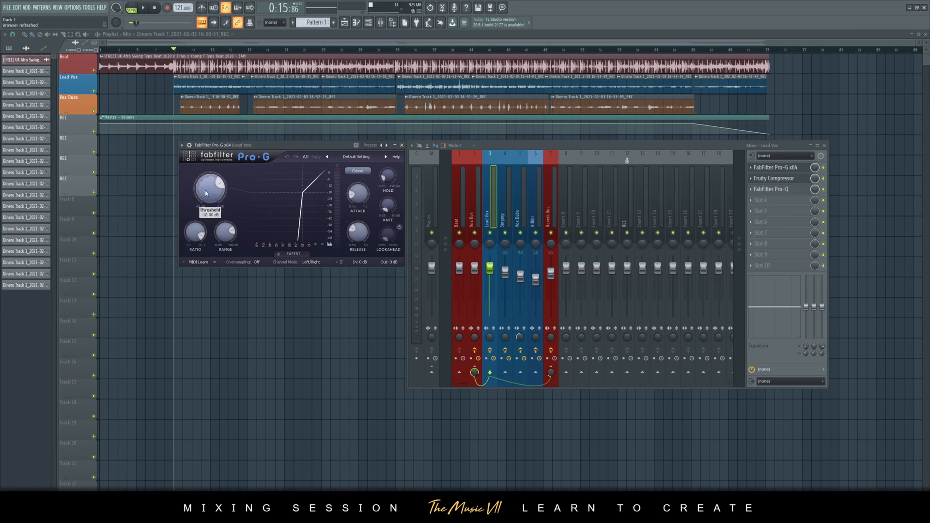
mouse_move(213, 188)
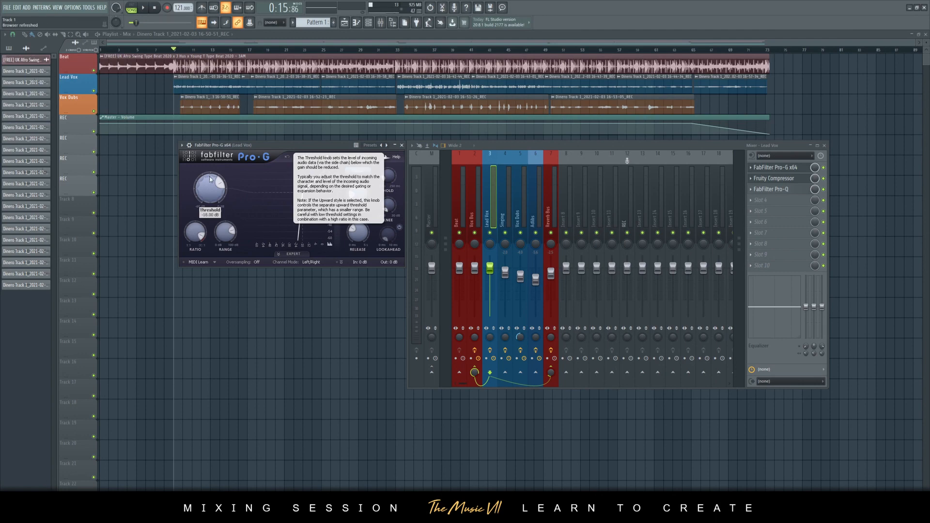
key(space)
drag(209, 197, 212, 238)
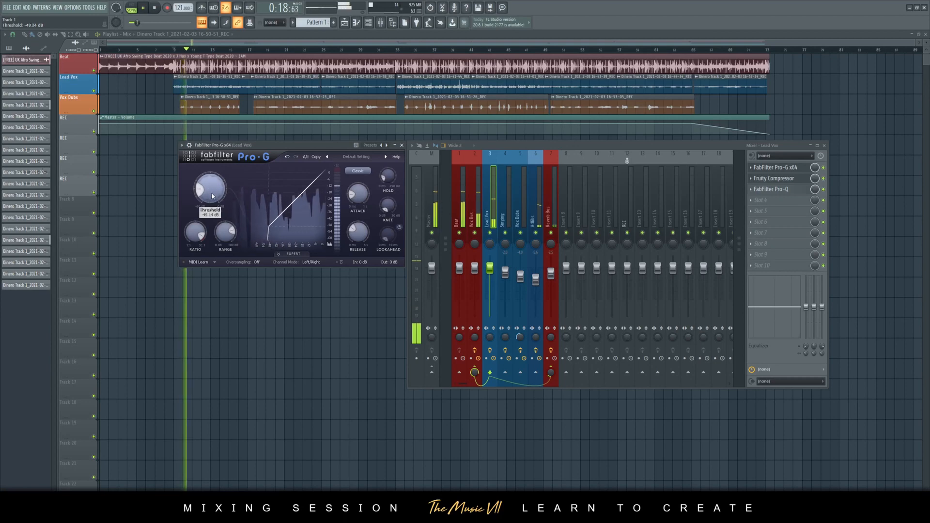
scroll(214, 202, down, 1)
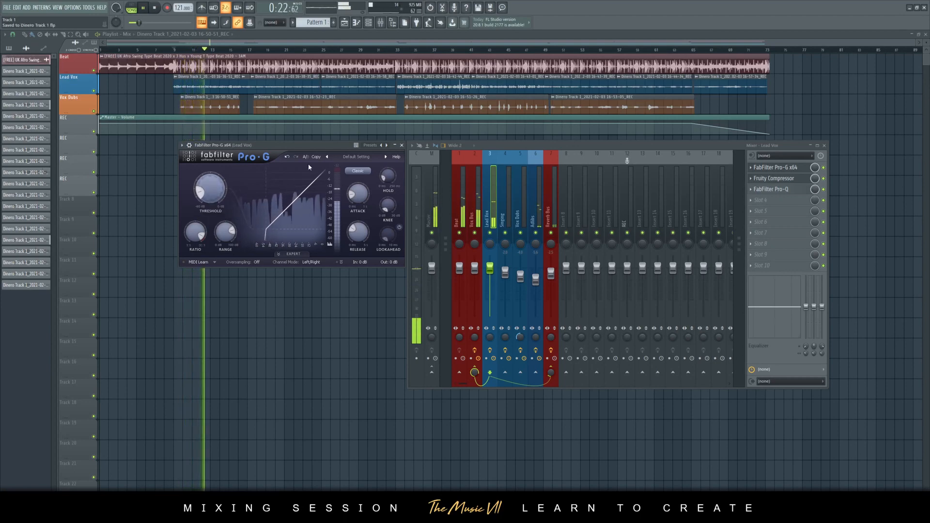
key(ctrl+s)
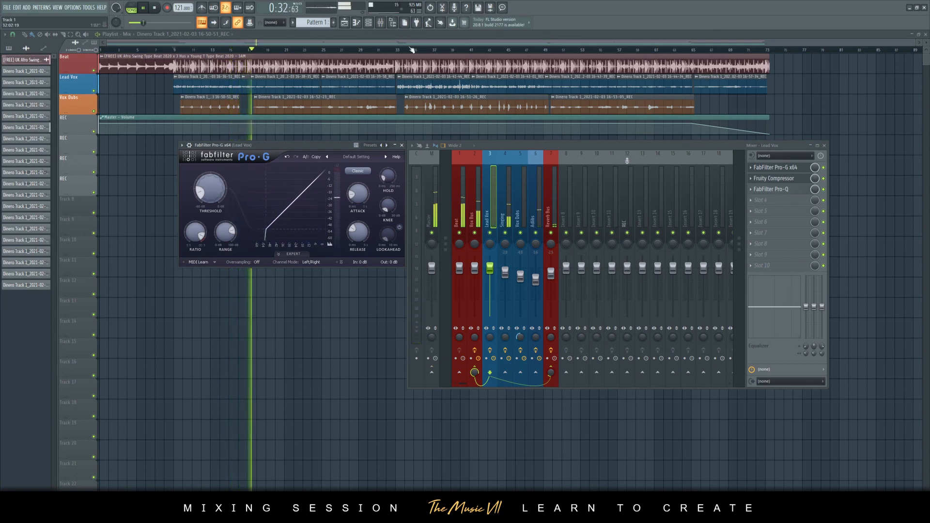
Step: Copy the Lead Vox Pro-G with its settings to the Singing track's first effect slot and close both gate windows
click(755, 173)
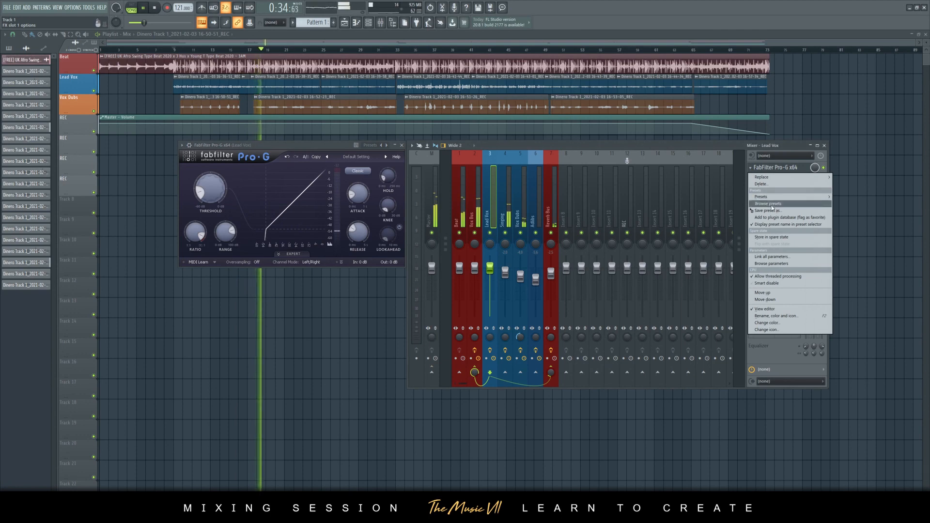
drag(775, 213, 505, 218)
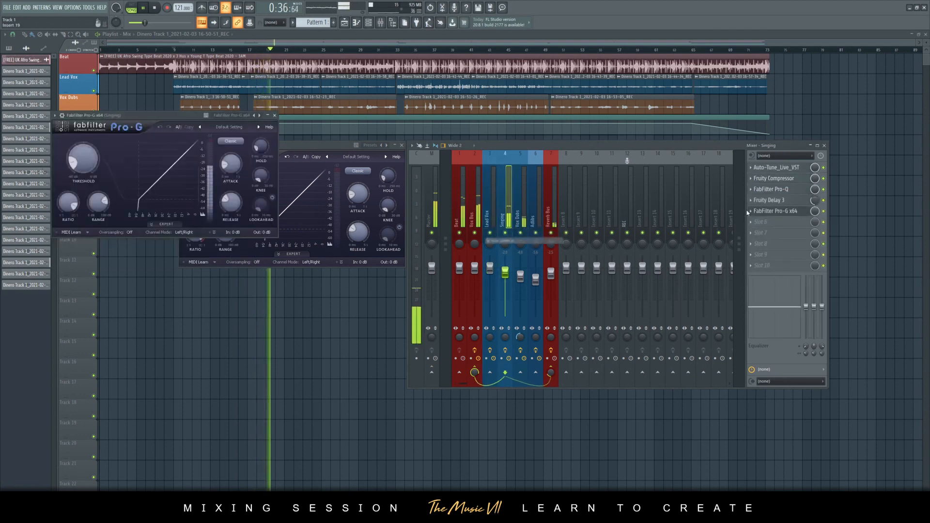
drag(782, 181, 778, 169)
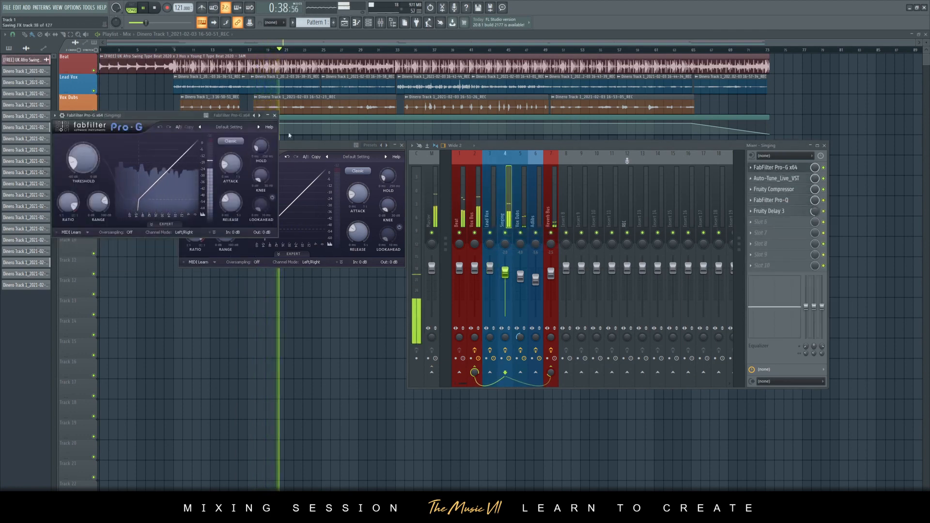
click(274, 115)
click(402, 145)
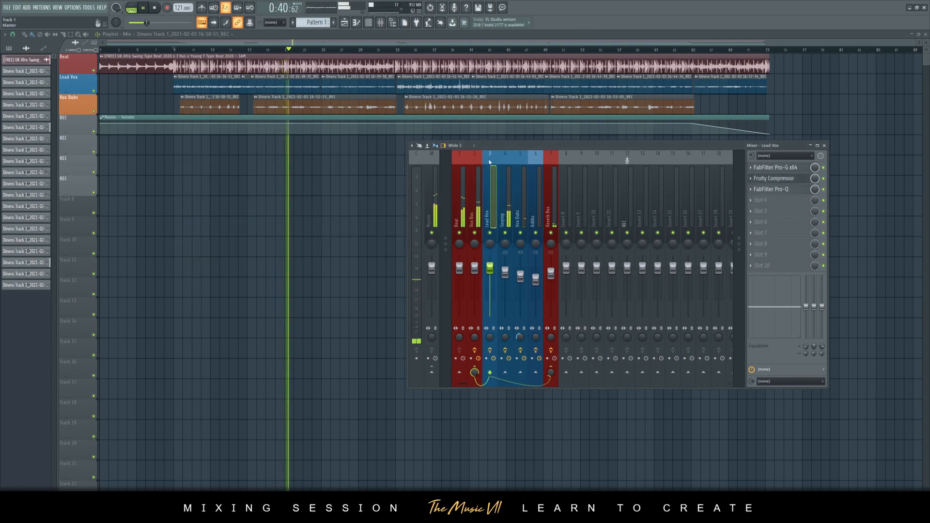
Step: Copy the Lead Vox Pro-G to the first effect slot of the Vox Dubs track and lower that track's volume slightly
click(751, 168)
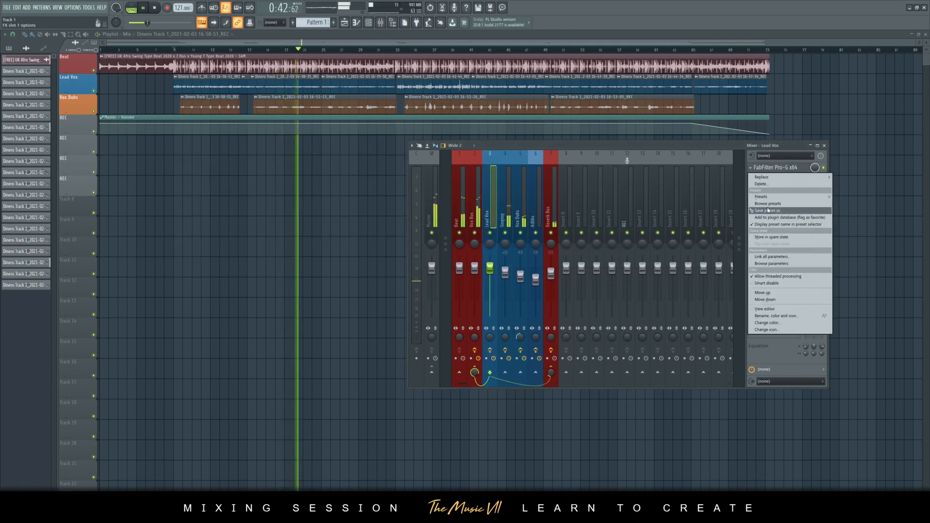
drag(767, 210, 521, 223)
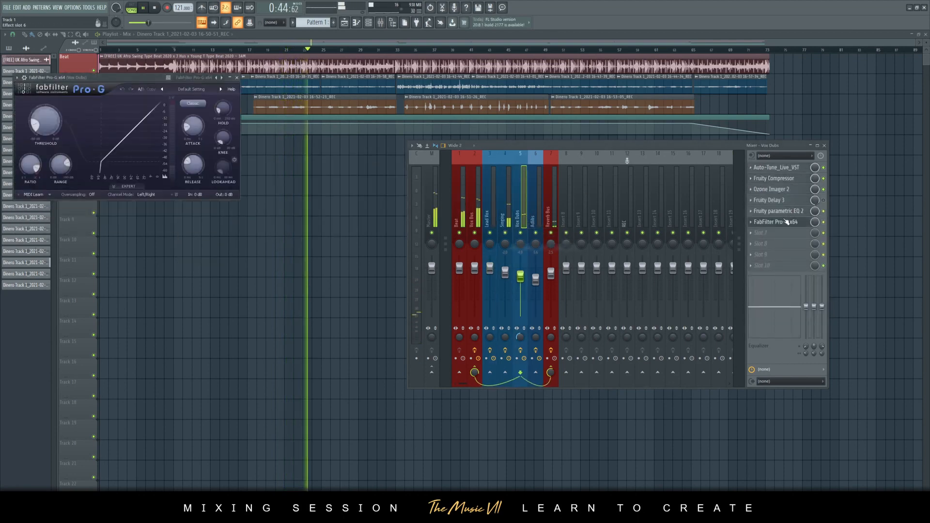
drag(775, 222, 778, 168)
drag(517, 283, 516, 289)
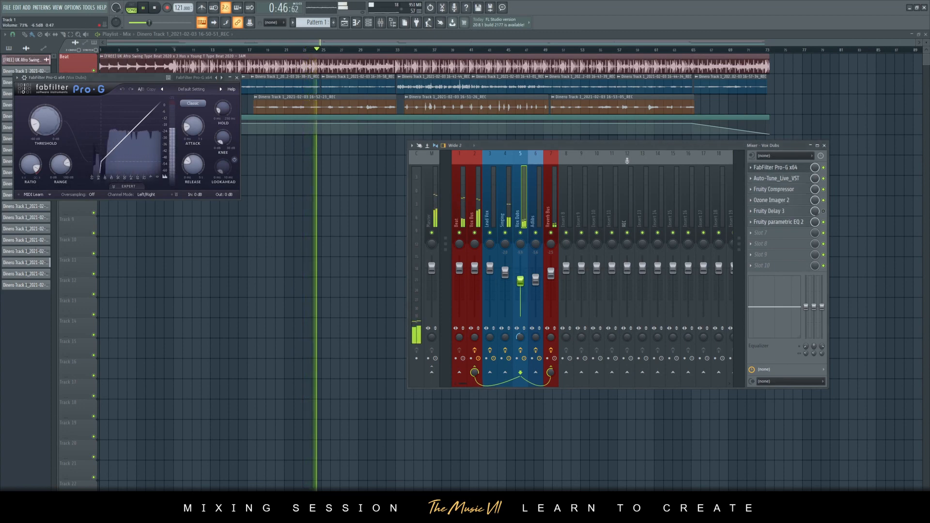
click(526, 219)
click(517, 220)
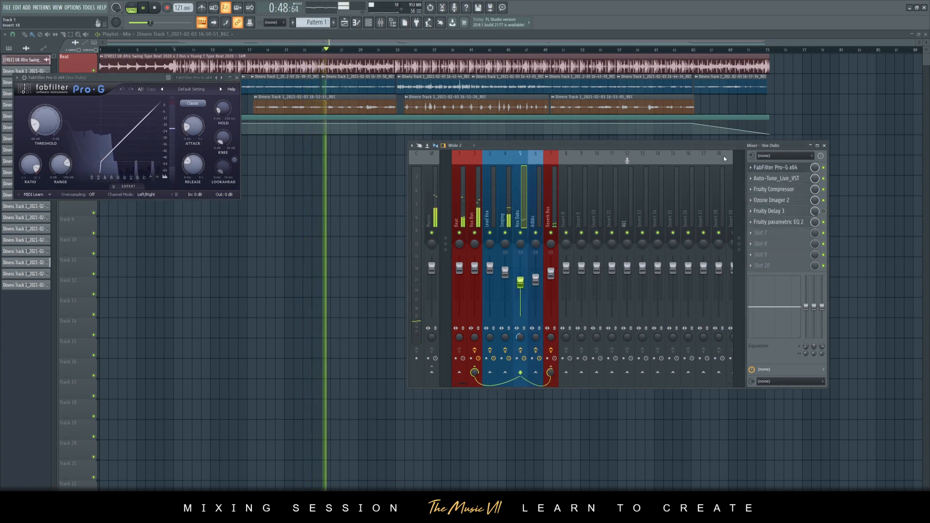
Step: Copy the Vox Dubs Pro-G to the Adlibs track, put it first in the effect chain, and close the gate windows
click(751, 167)
drag(775, 167, 533, 222)
click(237, 79)
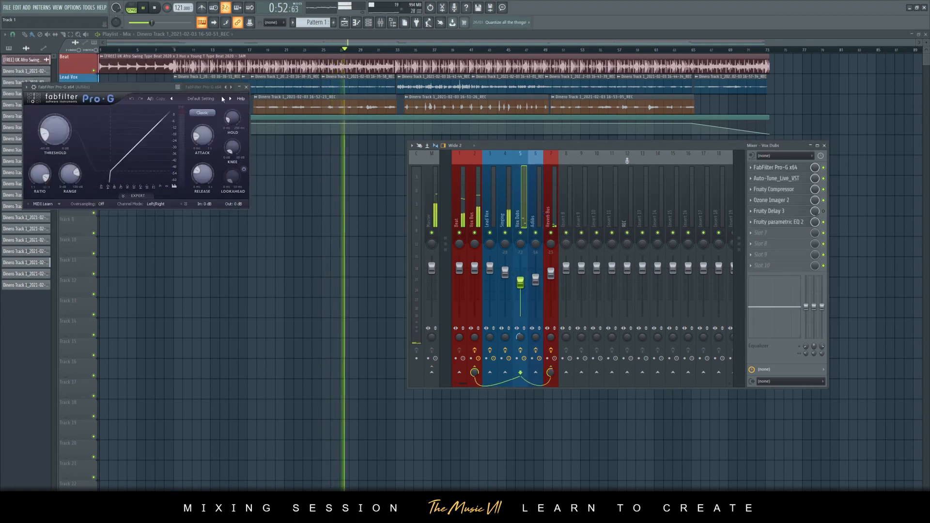
drag(164, 90, 319, 149)
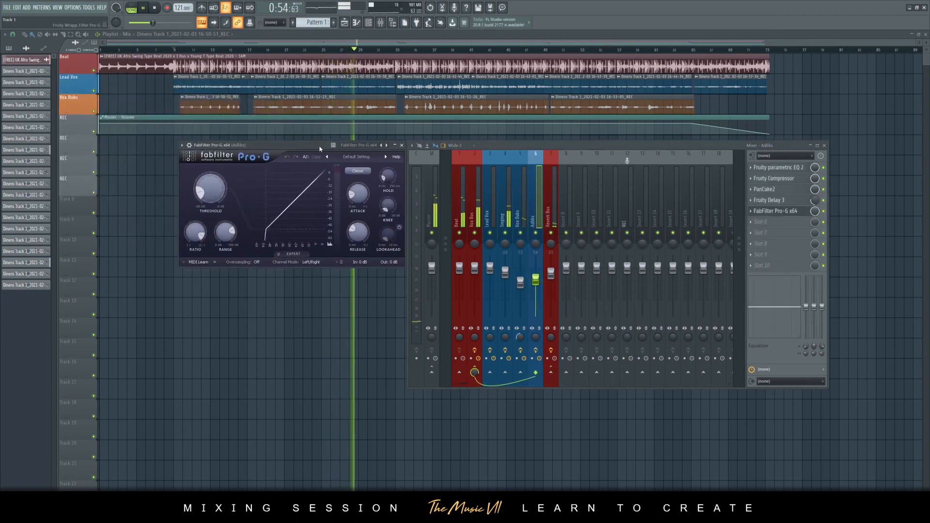
drag(758, 211, 767, 170)
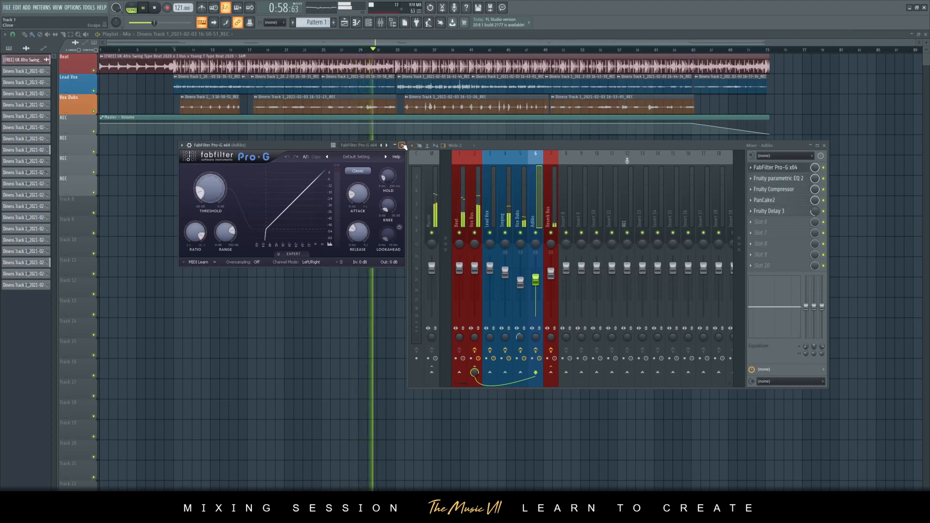
click(402, 145)
Step: Lower the Vox Bus's volume slightly
click(476, 270)
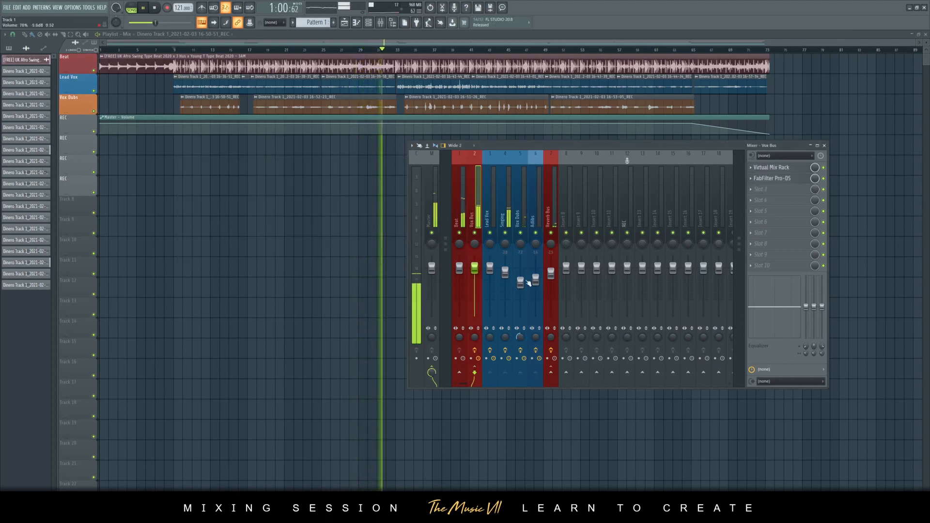
drag(477, 272, 475, 275)
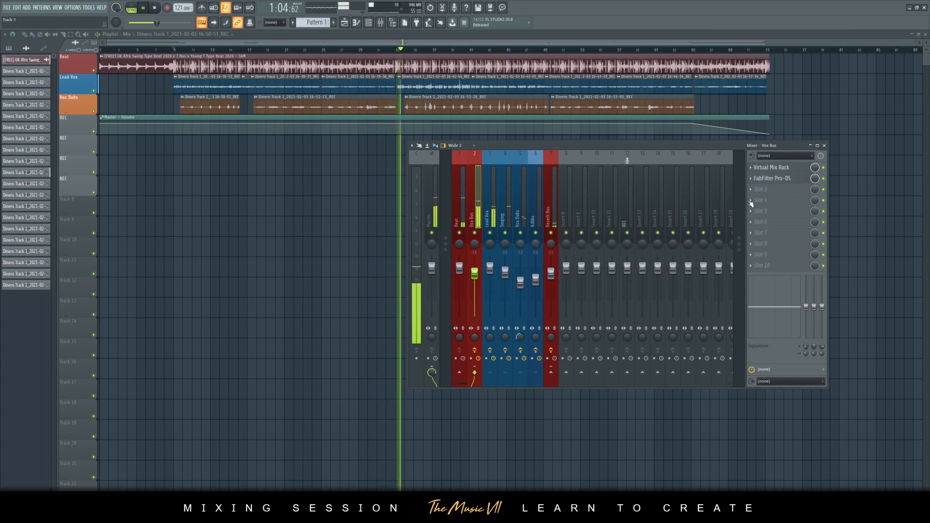
click(773, 190)
key(Escape)
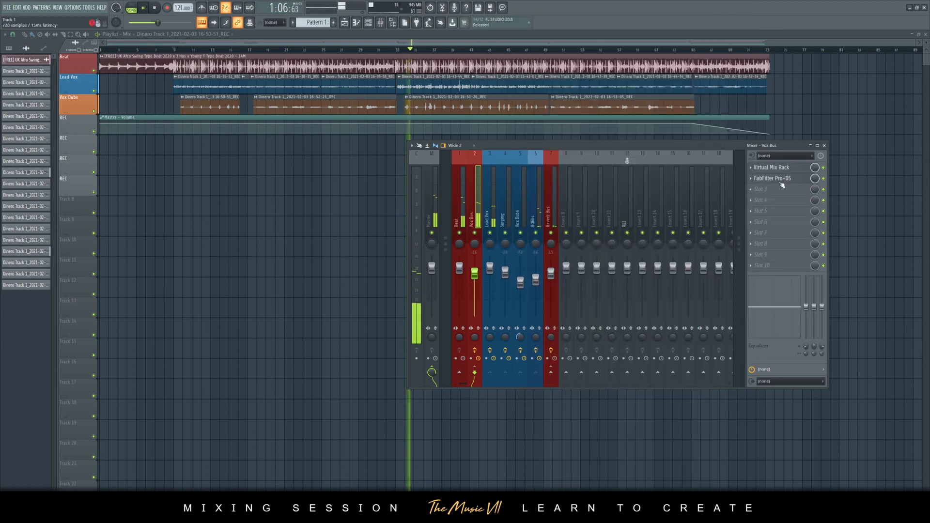
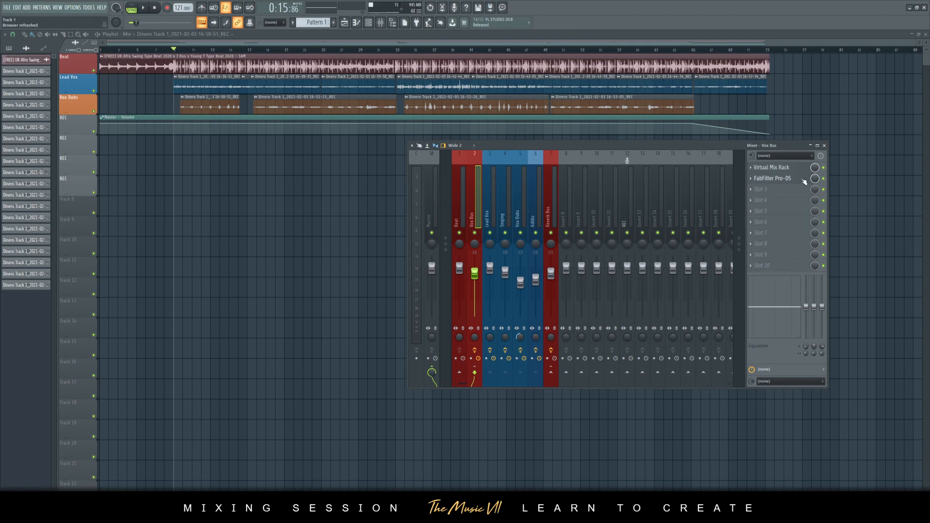
Step: Add Soundgoodizer to the Vox Bus's third effect slot and place its window beside the mixer
click(788, 190)
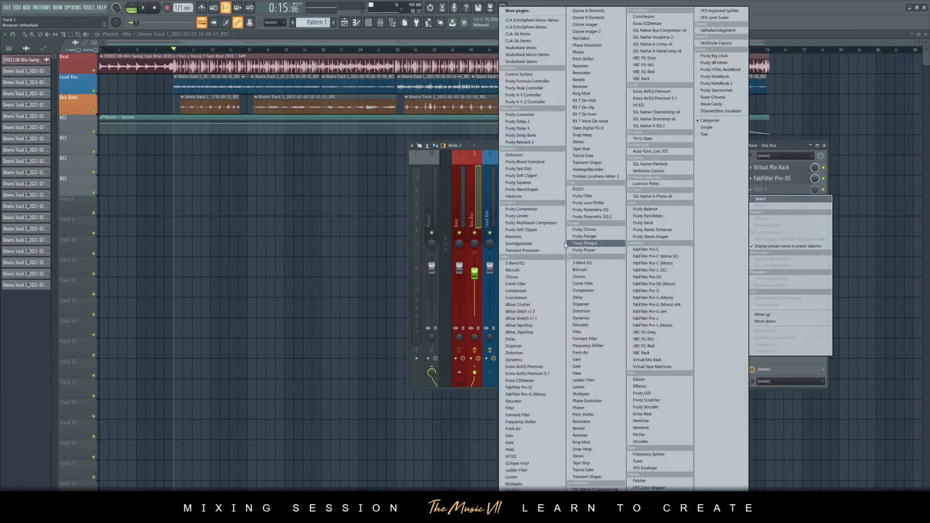
click(535, 245)
drag(48, 71, 372, 147)
Step: Play the mix and compare Soundgoodizer's modes on the Vox Bus, returning to mode A
key(space)
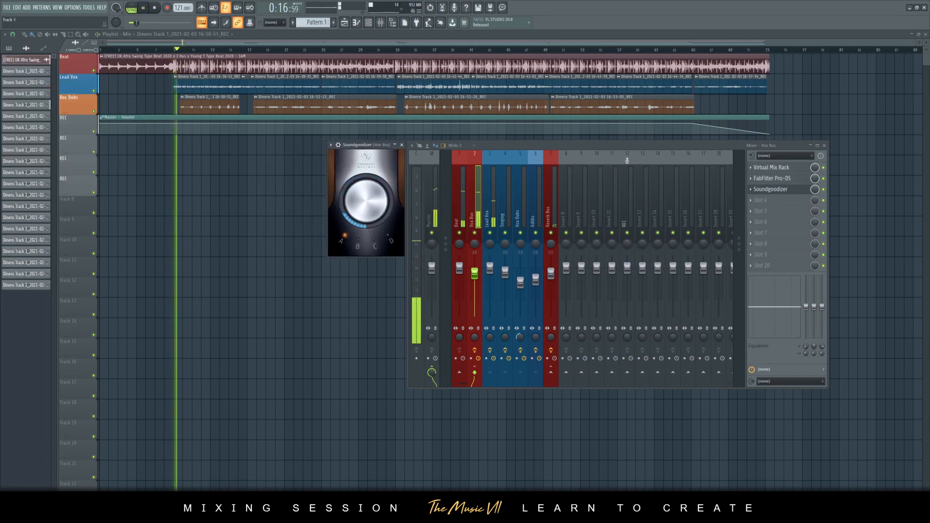
click(374, 244)
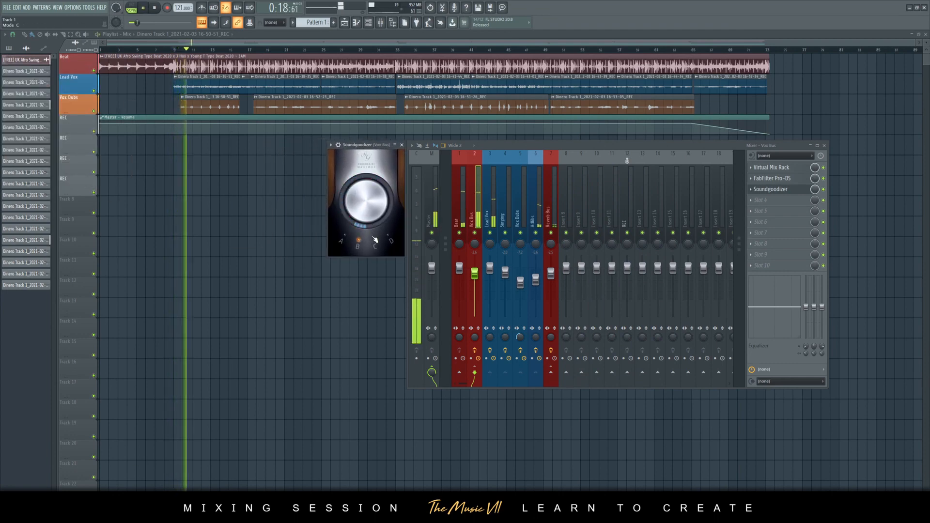
click(391, 241)
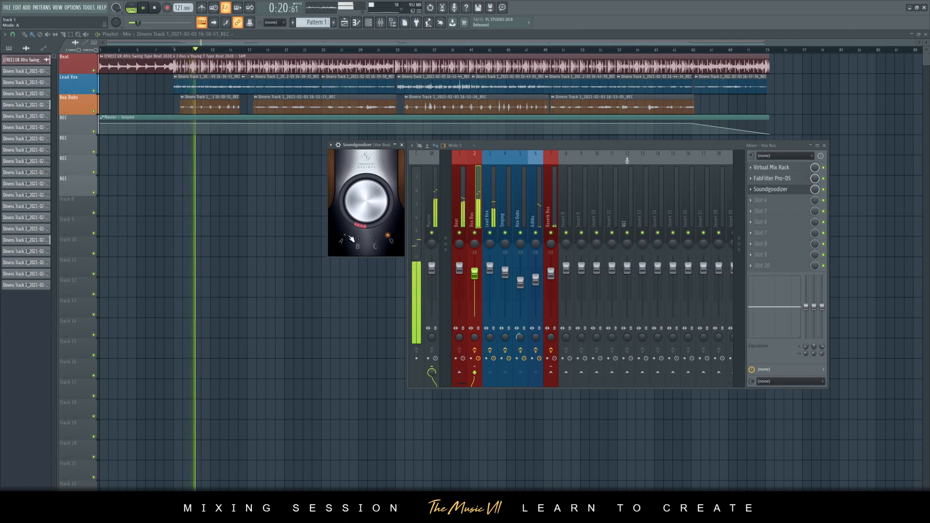
click(339, 242)
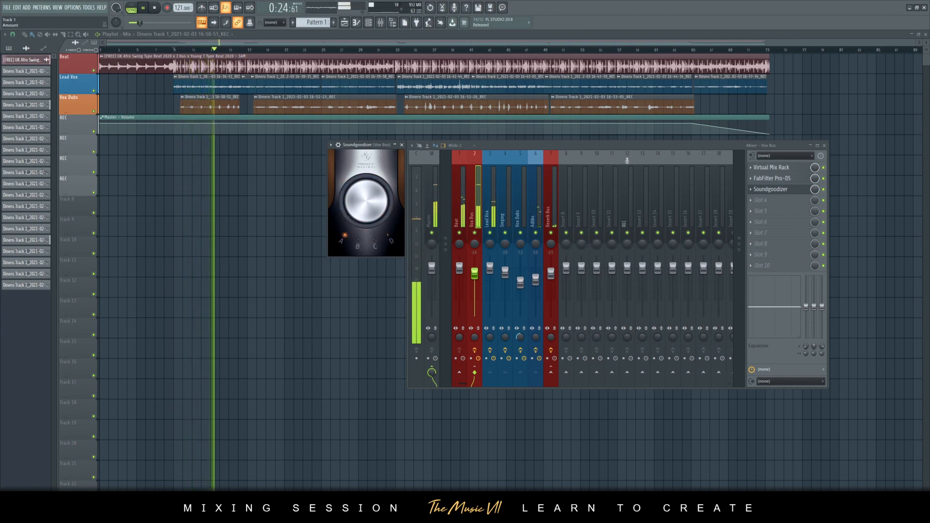
Step: Try Soundgoodizer's other modes against mode A during playback, end on mode A, and stop playback
click(374, 246)
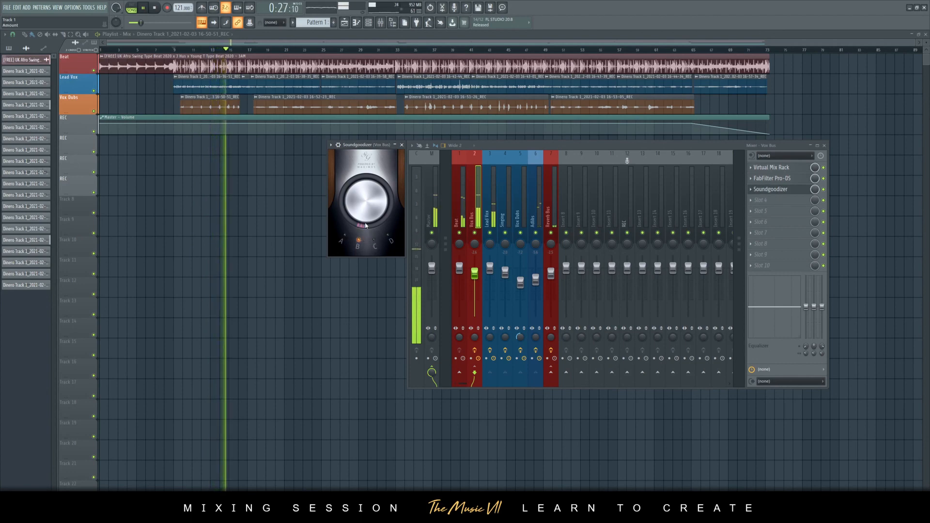
click(342, 240)
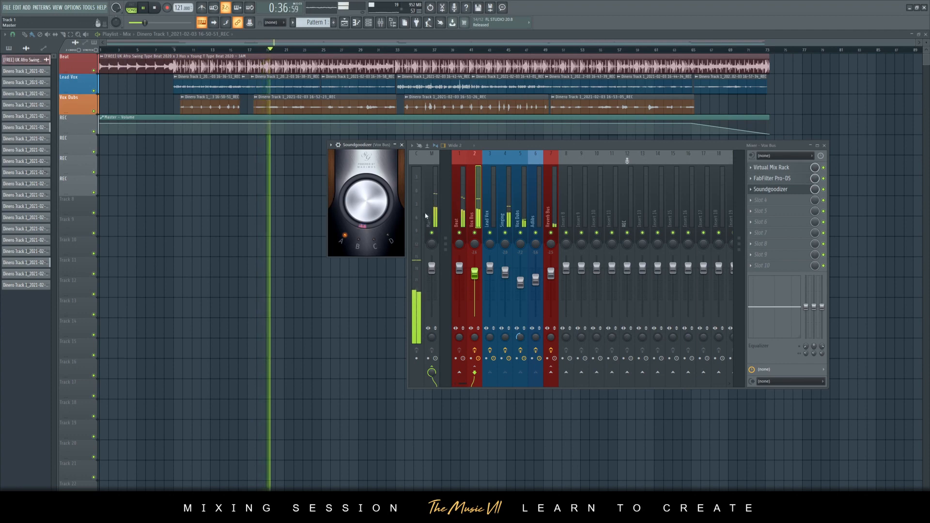
click(460, 208)
key(space)
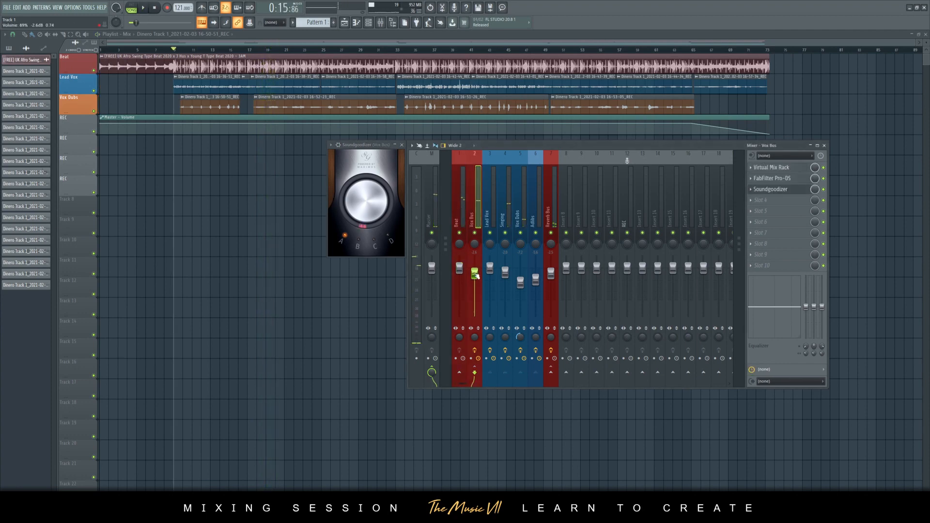
Step: Lower the Vox Bus's volume slightly while checking the mix in playback, and close the Soundgoodizer window
scroll(475, 276, down, 1)
key(space)
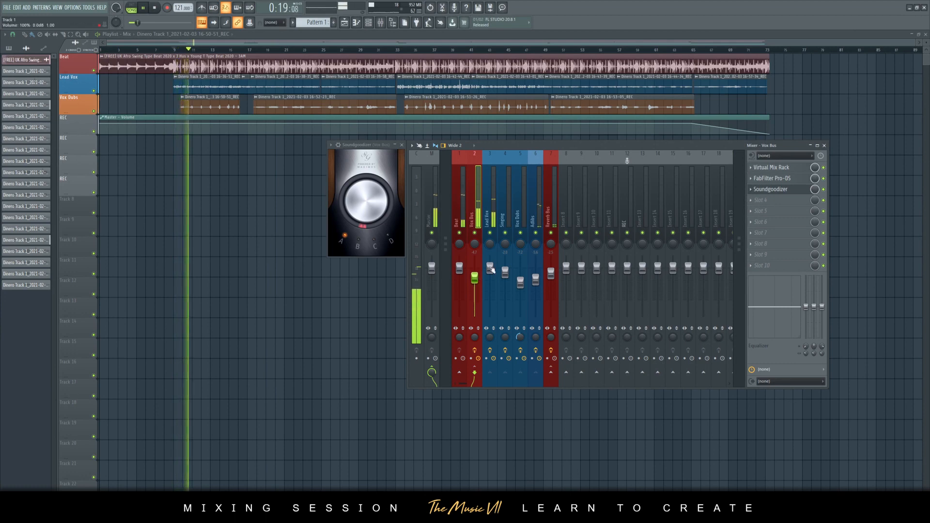
drag(475, 279, 475, 277)
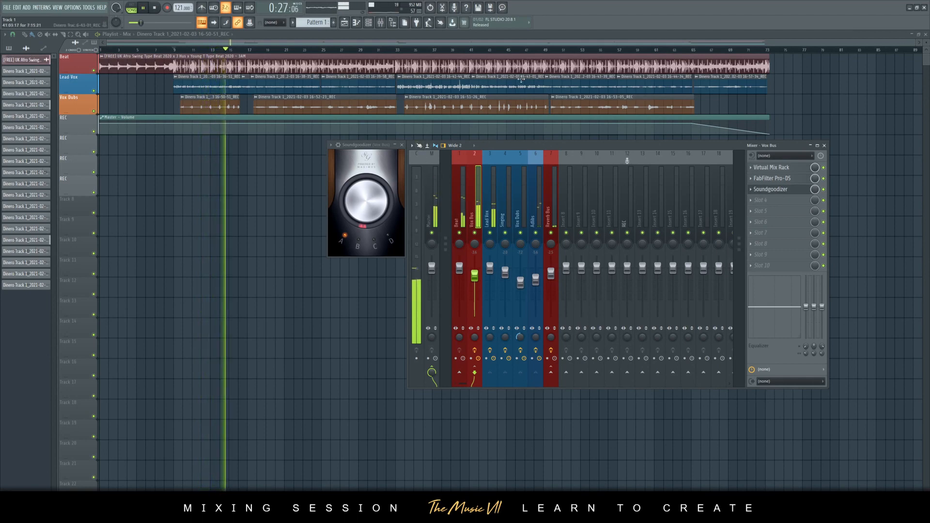
click(433, 208)
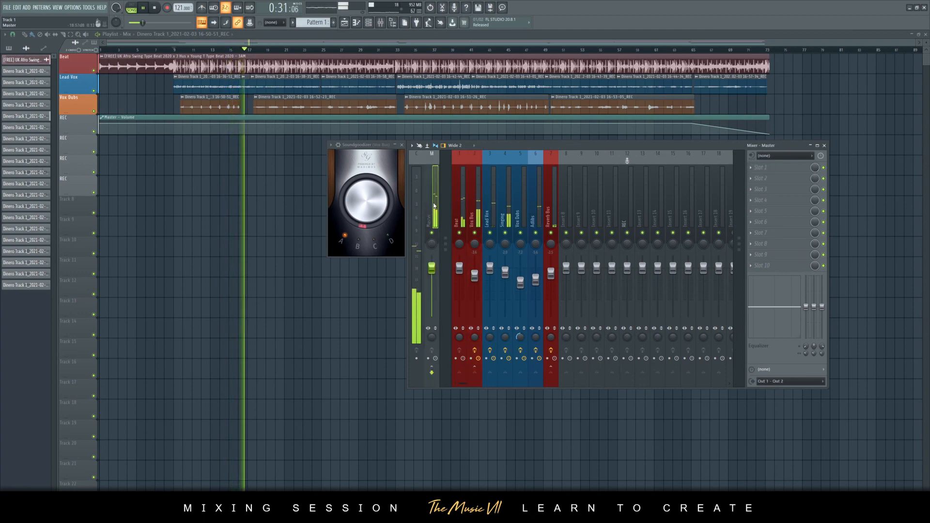
click(355, 232)
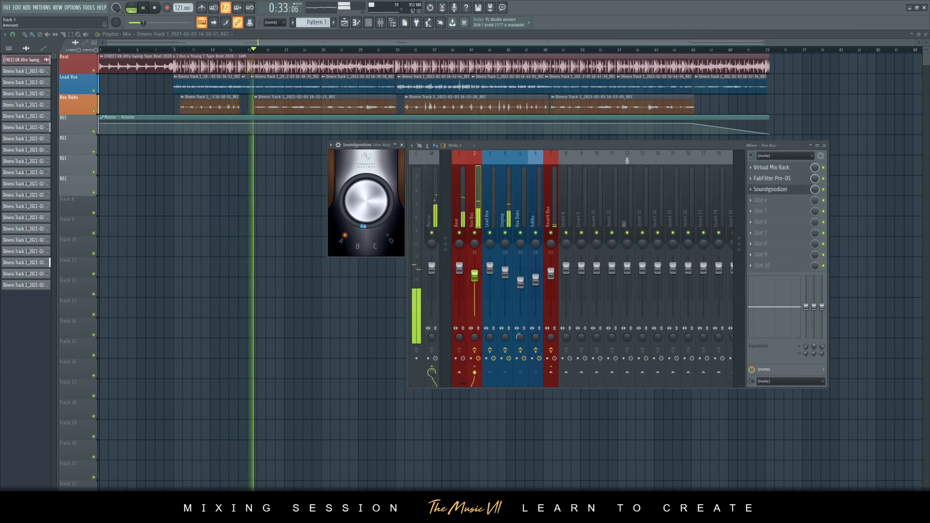
key(space)
click(402, 146)
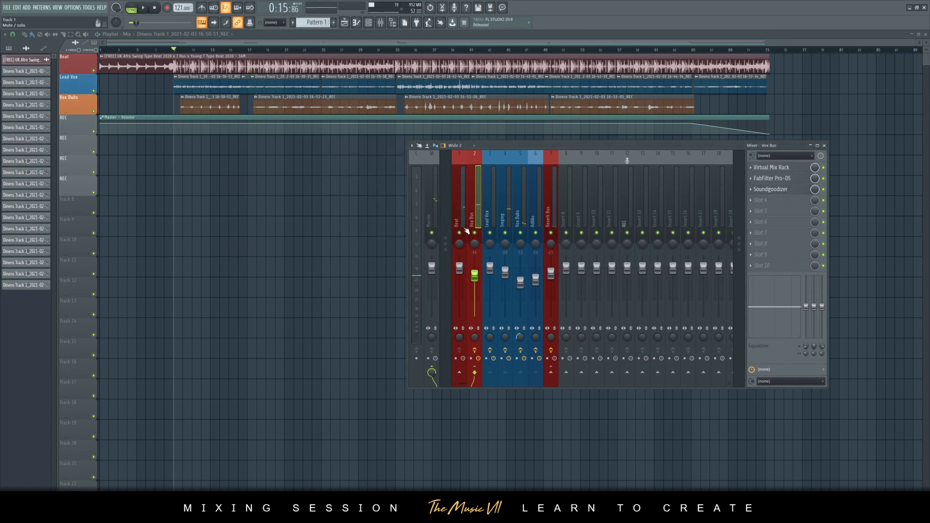
Step: Narrow the mixer window and add Virtual Tape Machines to the Master's first effect slot
click(435, 202)
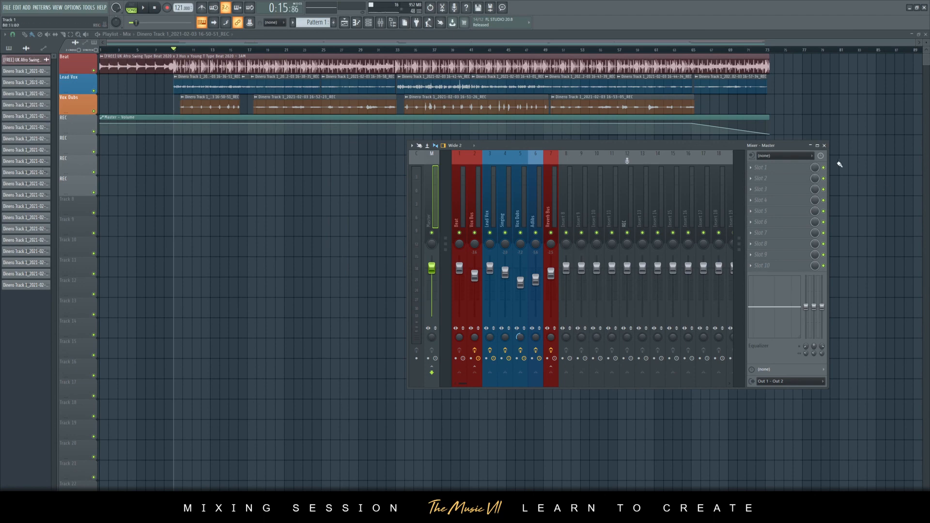
drag(832, 164, 657, 186)
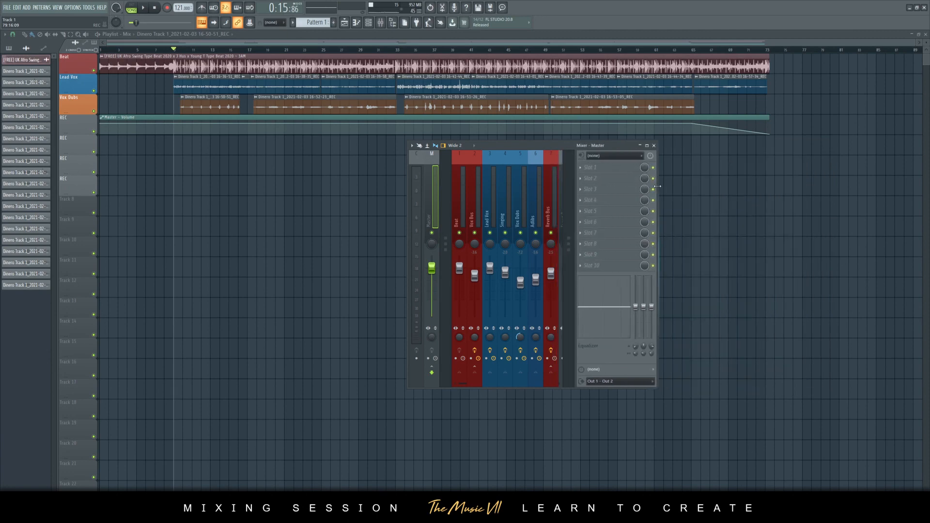
key(space)
click(603, 168)
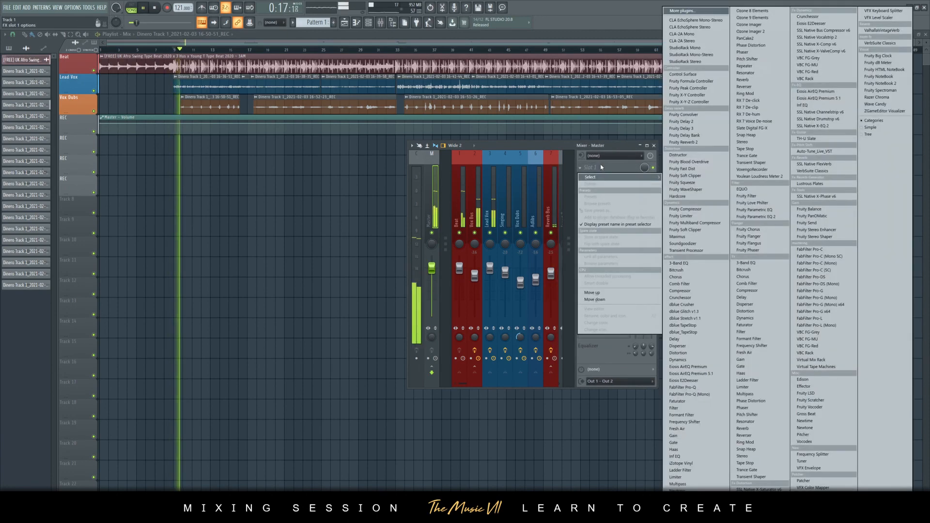
click(820, 367)
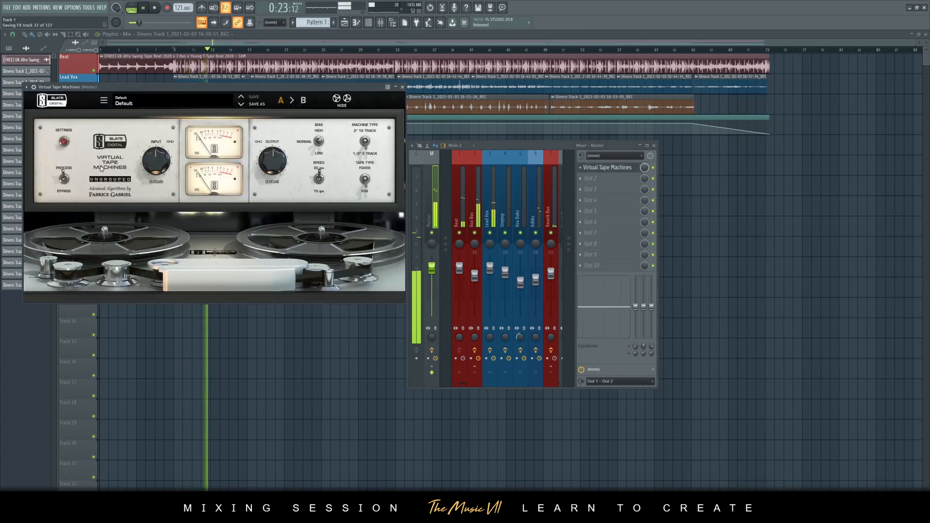
Step: Raise the Virtual Tape Machines input slightly with its window beside the mixer, and nudge the Vox Bus's volume down
drag(163, 167, 163, 196)
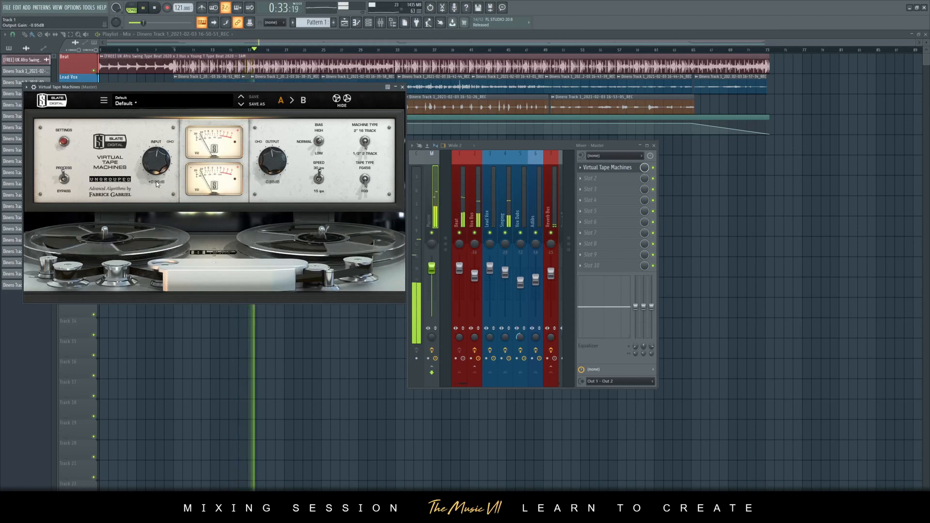
drag(271, 90, 270, 148)
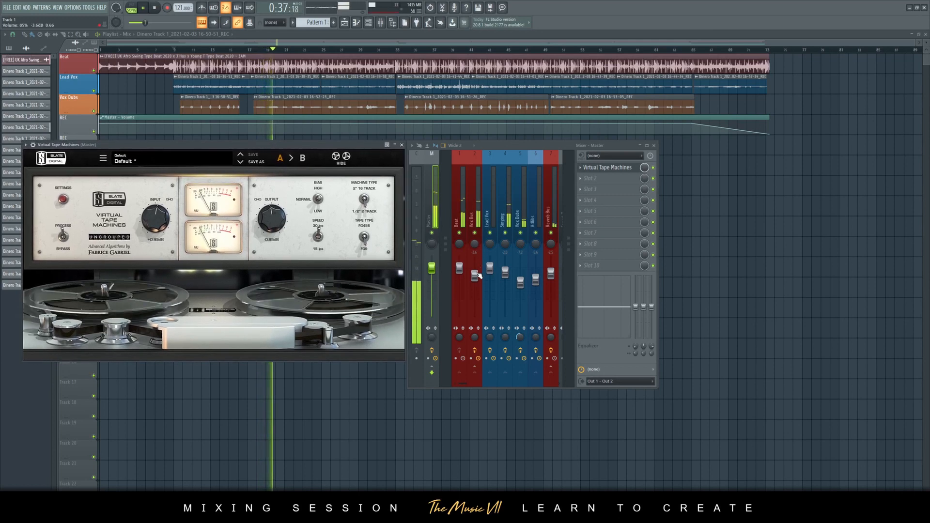
drag(475, 276, 475, 277)
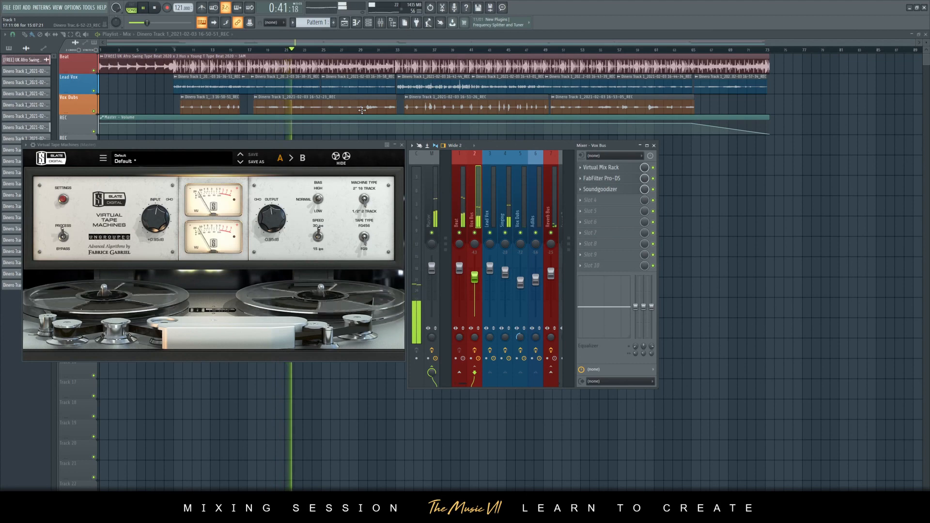
Step: Raise the low-cut frequency in the Singing track's FabFilter Pro-Q during playback and close the EQ
click(506, 193)
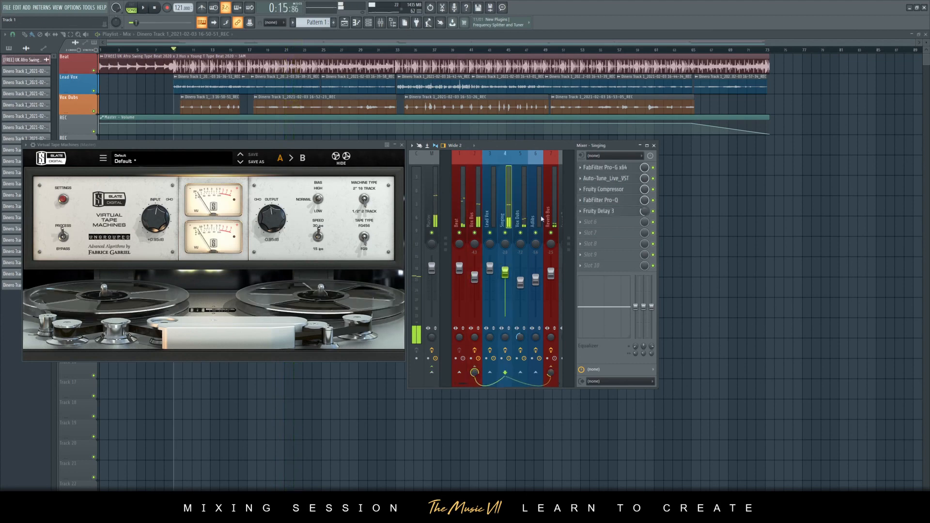
key(space)
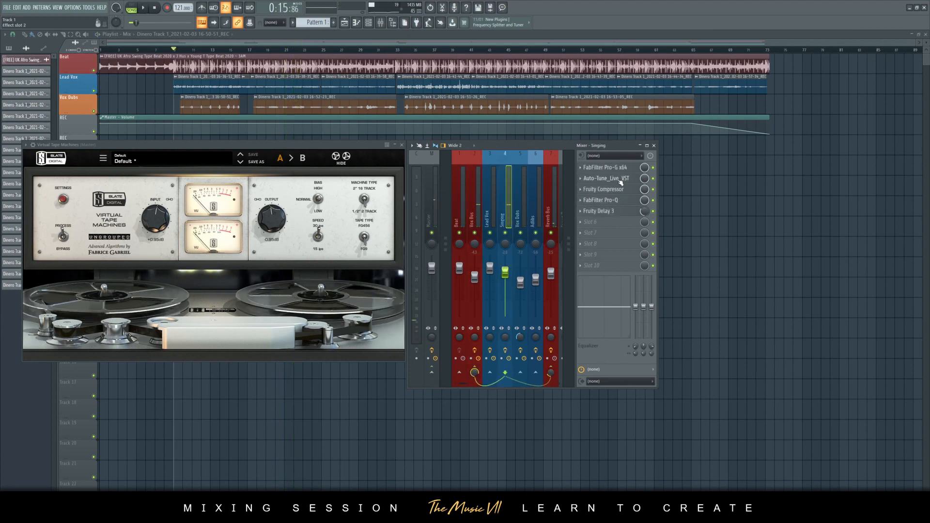
click(620, 201)
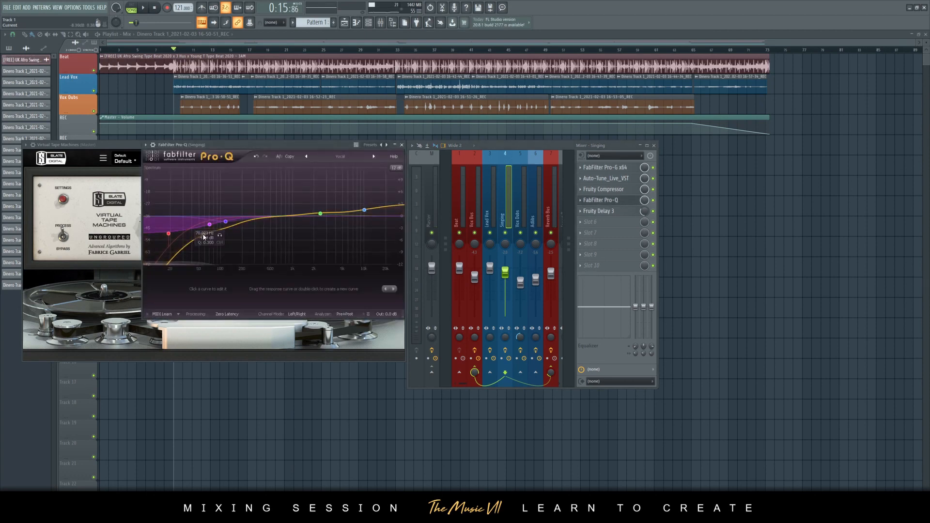
key(space)
drag(170, 235, 180, 236)
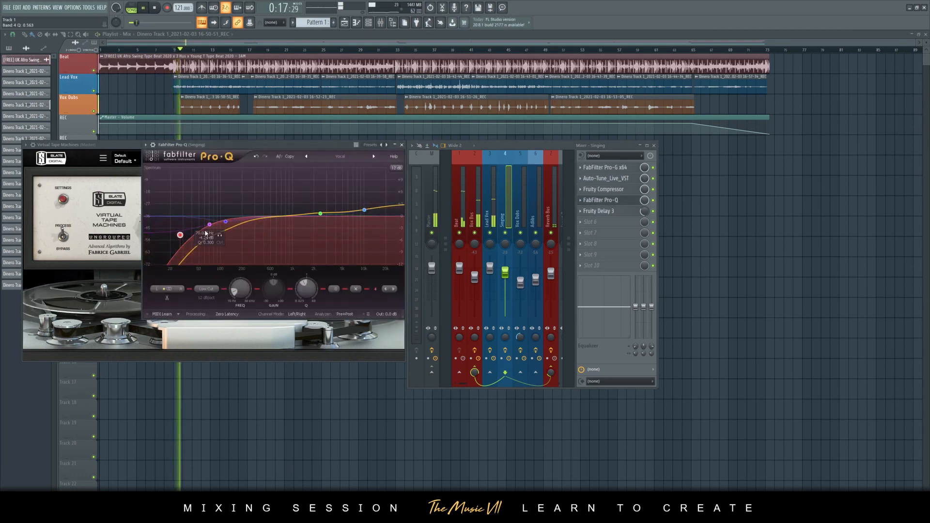
click(402, 145)
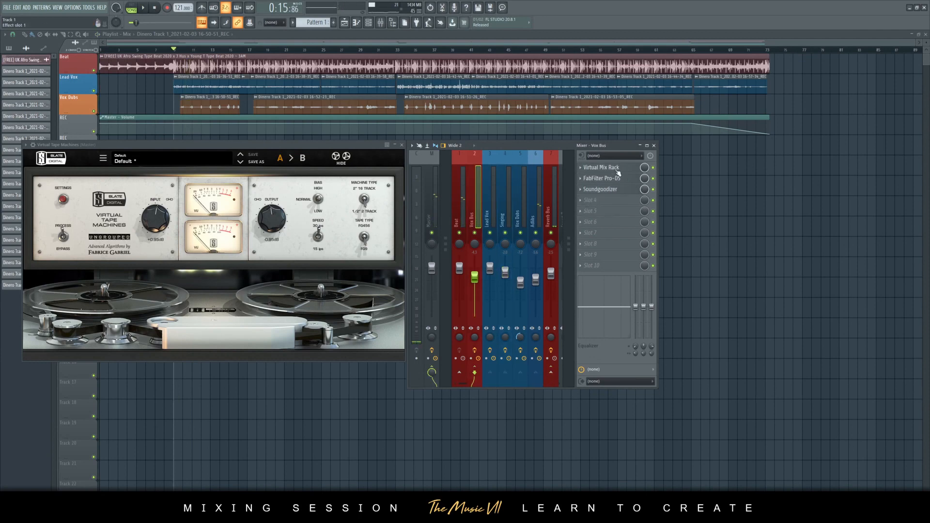
Step: Set the FG-A's HF gain to +4 dB in the Vox Bus's Virtual Mix Rack and close the rack
click(613, 166)
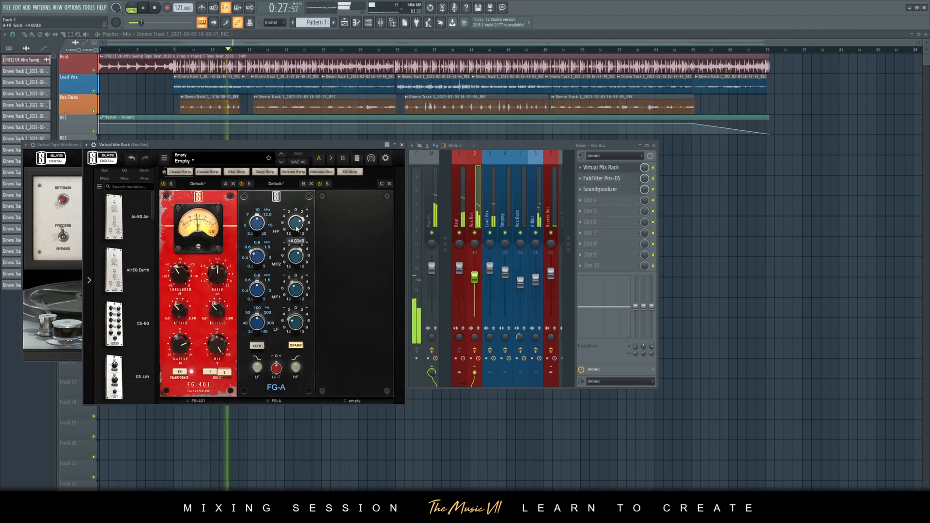
click(402, 145)
Step: Add Fruity Parametric EQ 2 to the Vox Bus's fourth effect slot and place its window beside the mixer
click(609, 201)
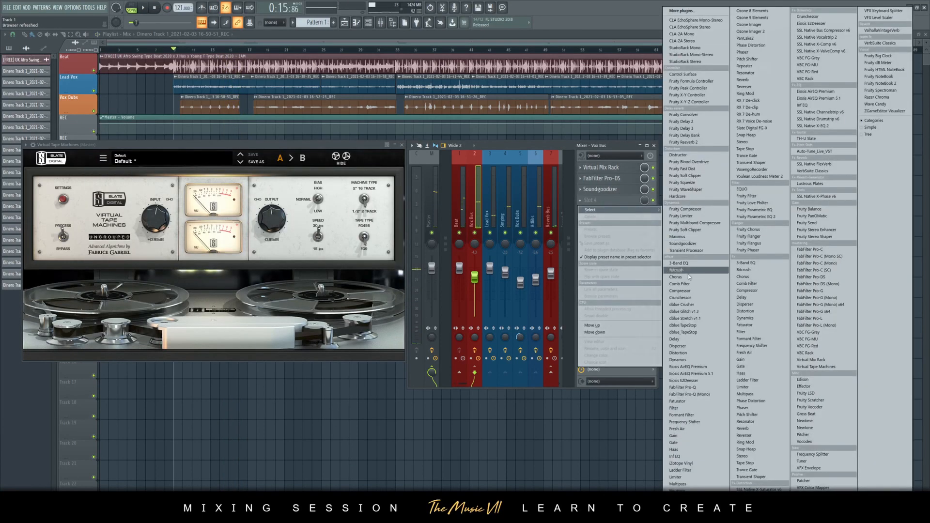
click(767, 218)
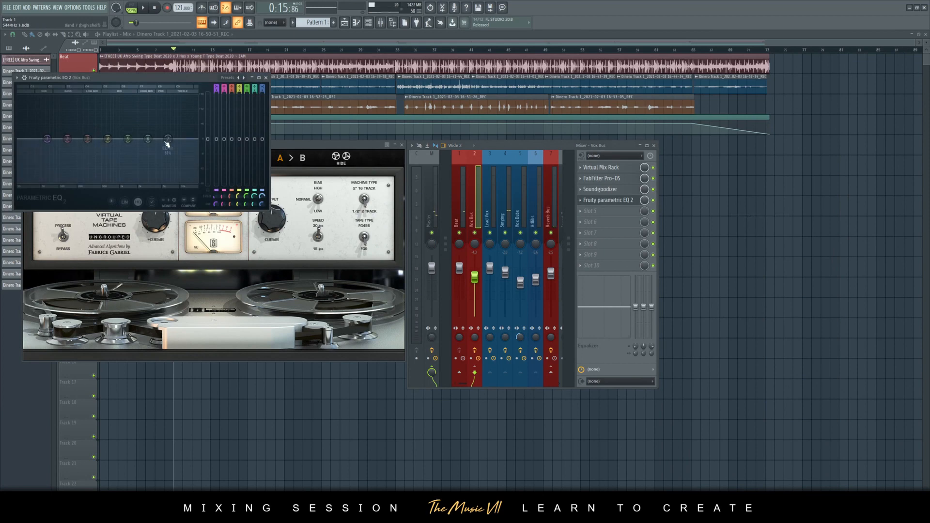
drag(121, 77, 254, 247)
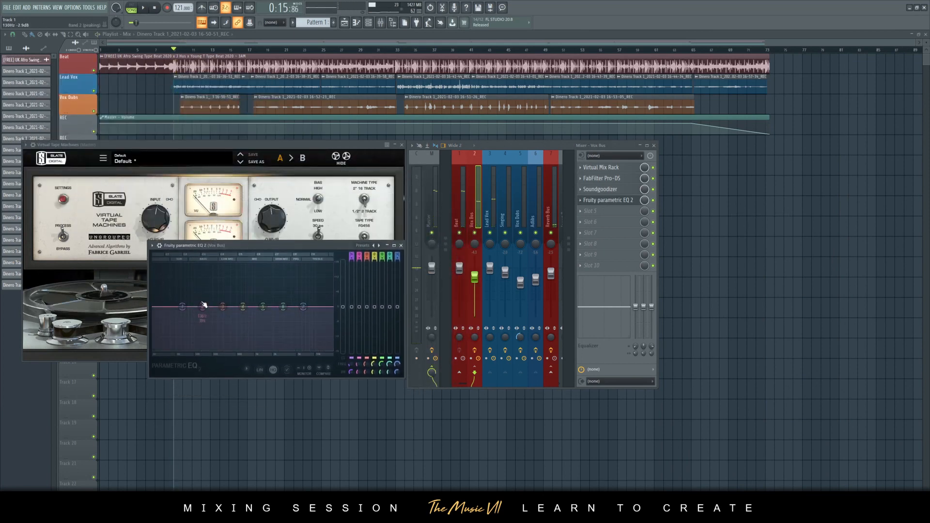
Step: Reduce the low-shelf band and dip the third band slightly in Parametric EQ 2 during playback, and close it
drag(223, 310, 222, 314)
key(space)
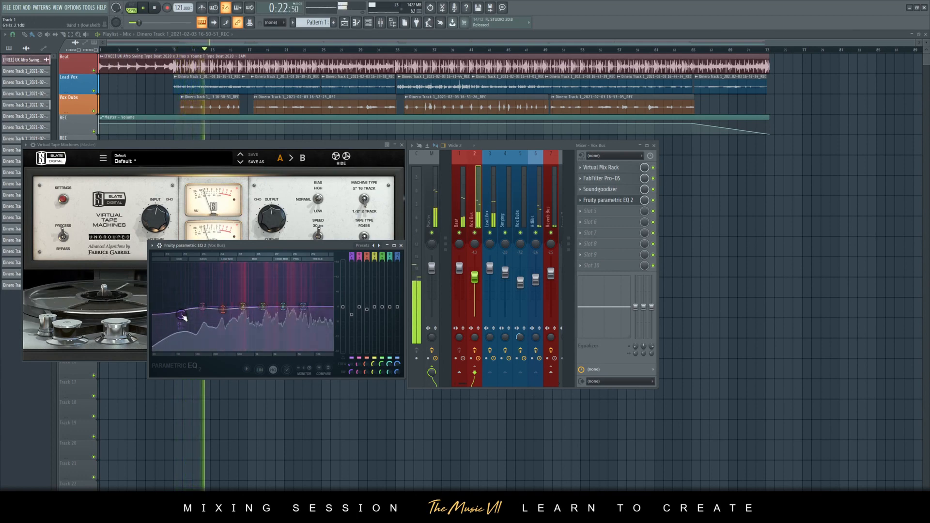
click(401, 246)
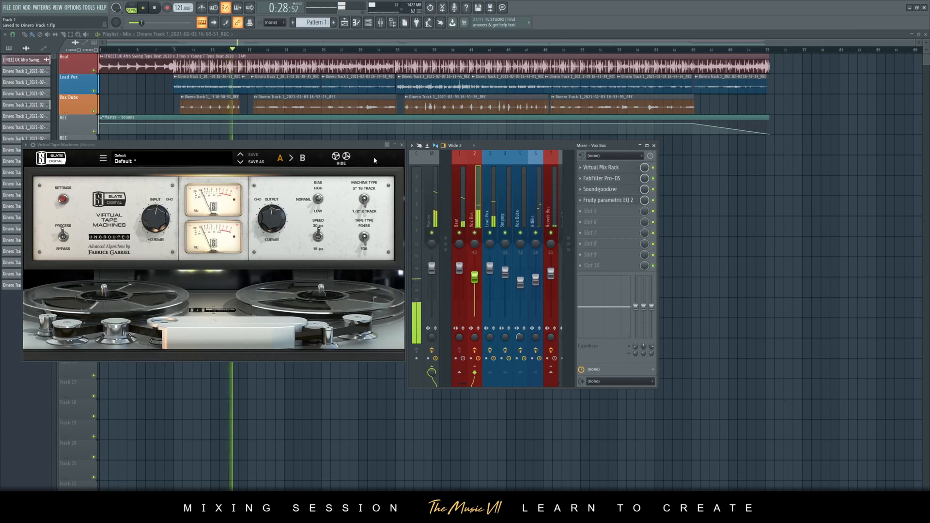
Step: Raise the Master's Virtual Tape Machines input to about +2.4 dB, with output at -2.43 dB, and close its window
drag(159, 219, 155, 211)
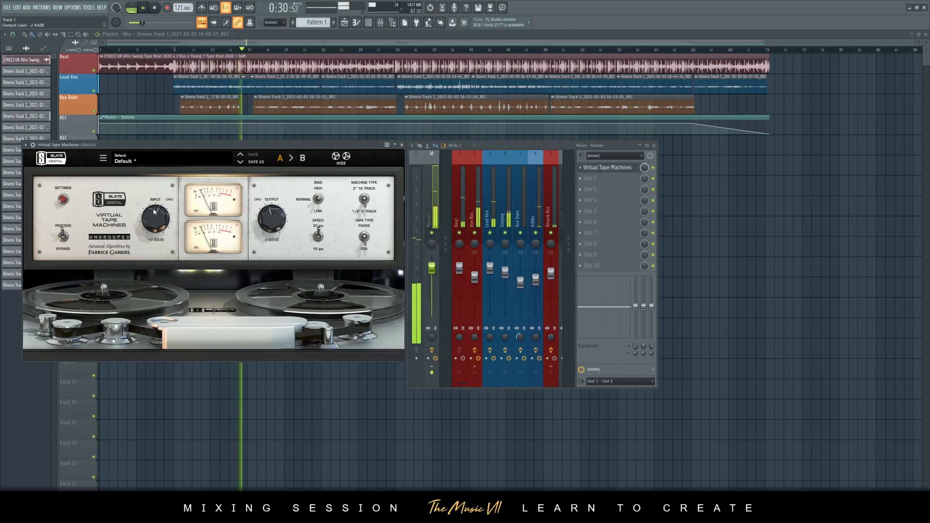
click(401, 145)
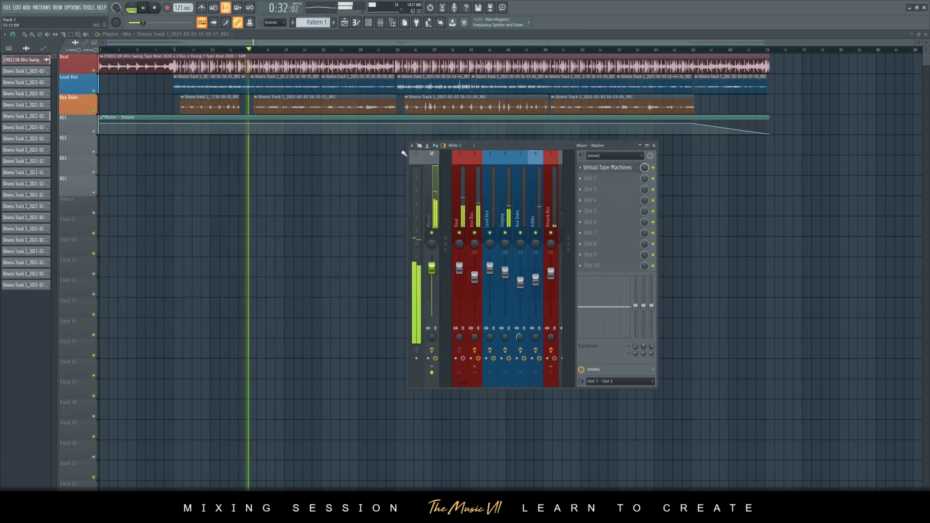
Step: Add Slate Digital FG-X to the Master's second effect slot and arrange its window and the mixer side by side
click(609, 179)
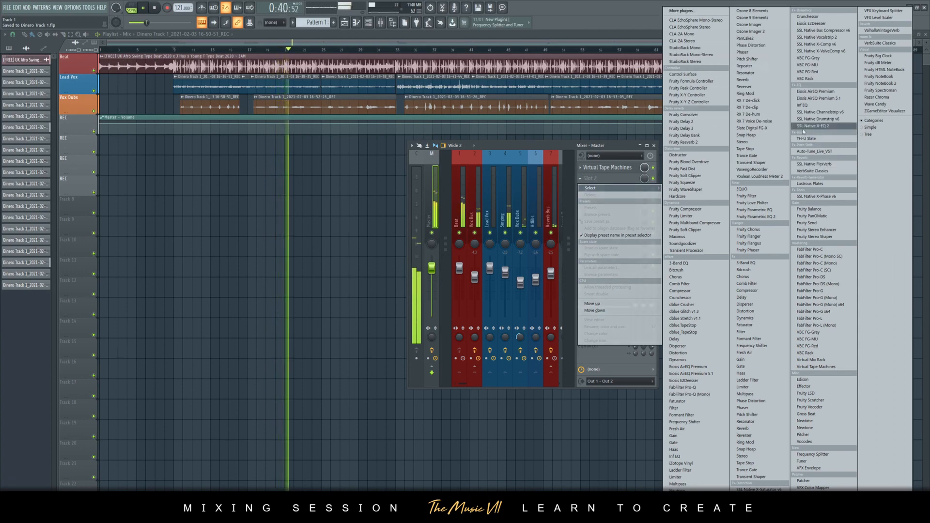
click(751, 128)
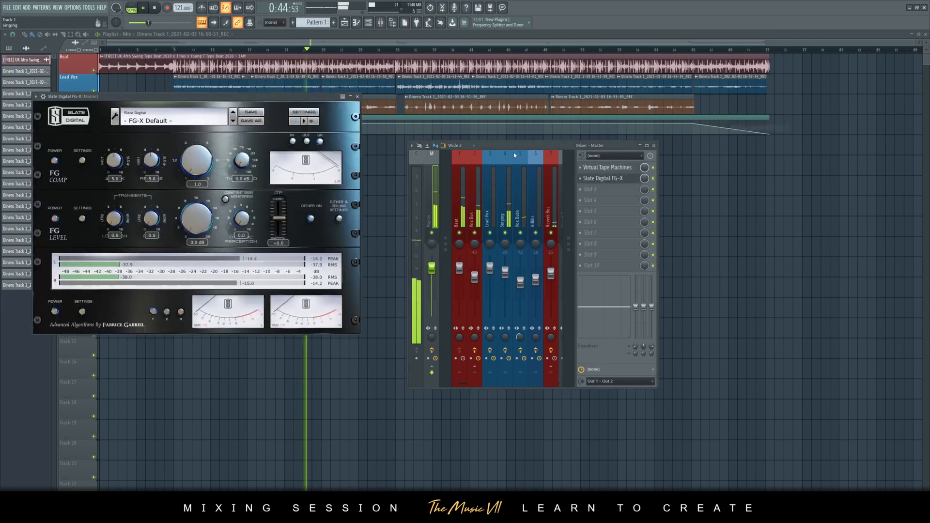
drag(513, 145, 591, 142)
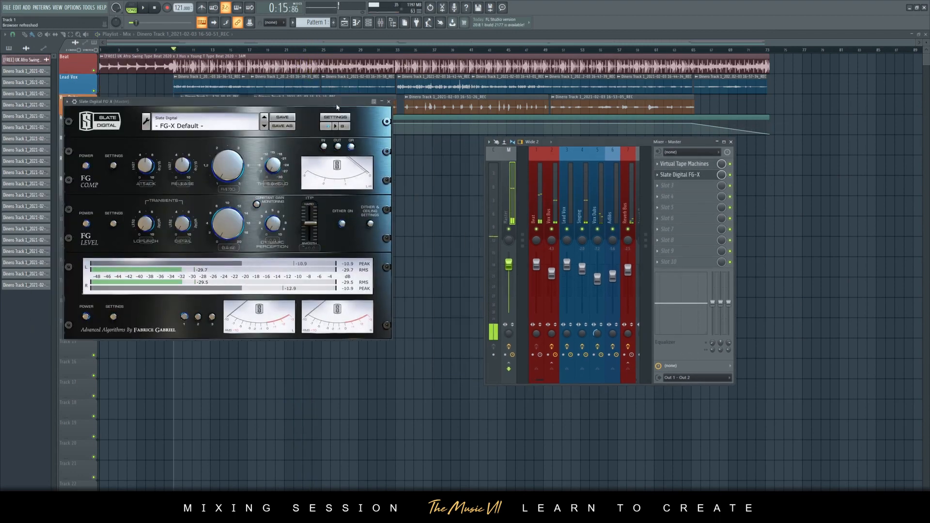
drag(337, 107, 415, 142)
Step: Switch off the FG Comp section in FG-X, start playback and raise the FG Level Detail to 3.7
click(174, 207)
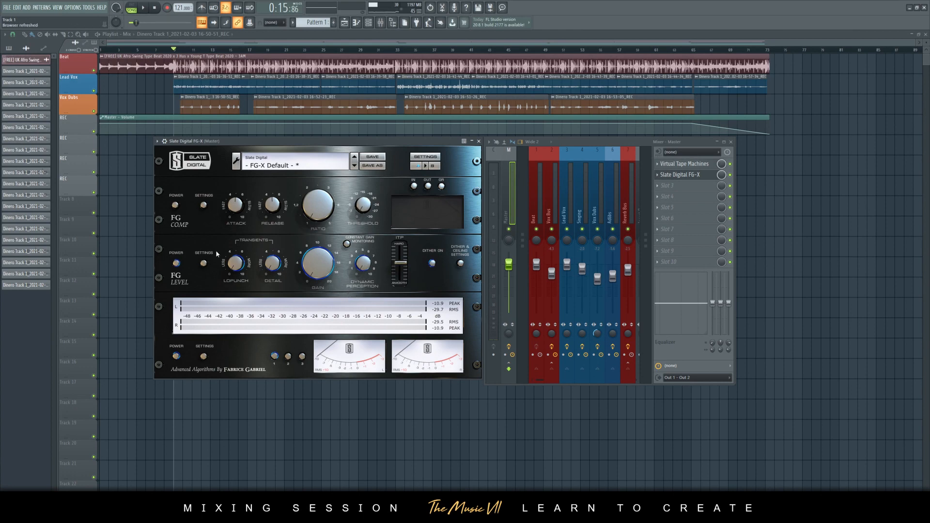
key(space)
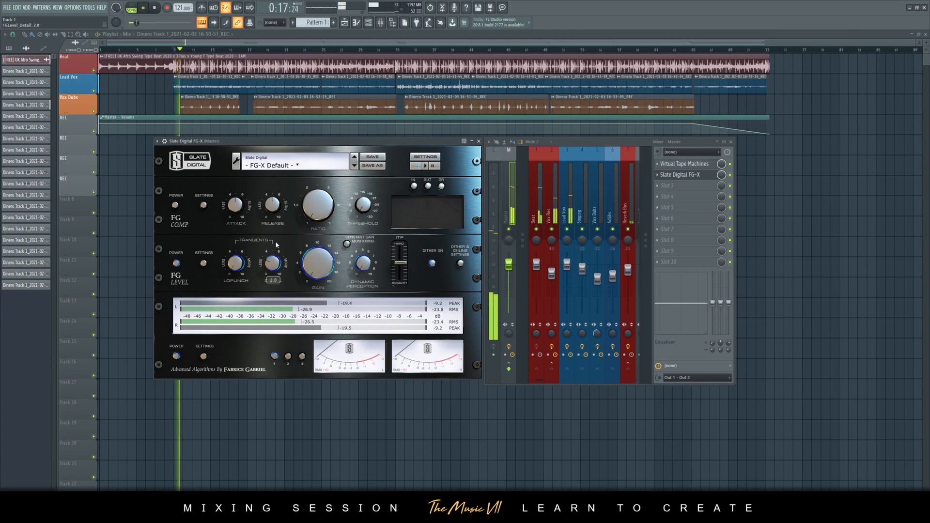
scroll(286, 263, up, 1)
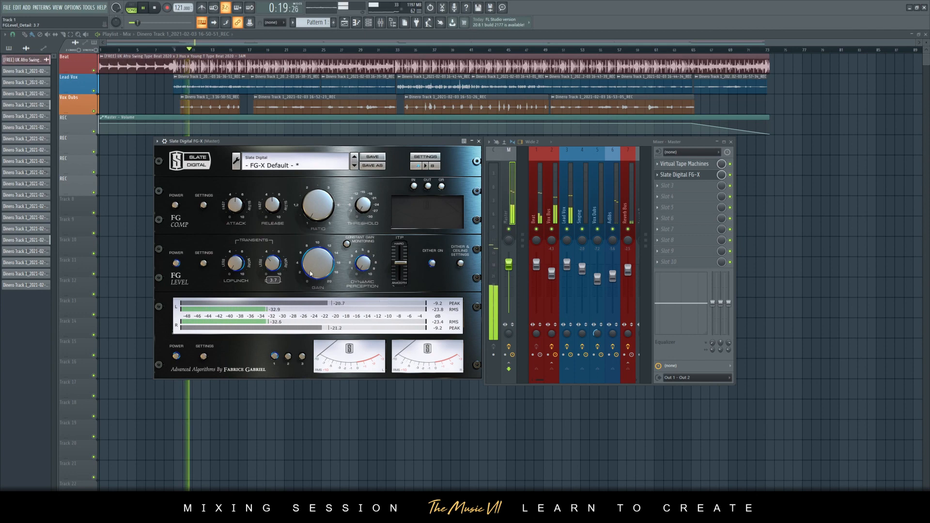
Step: Raise the FG Level gain in FG-X gradually to just over 5 dB during playback
scroll(317, 262, up, 2)
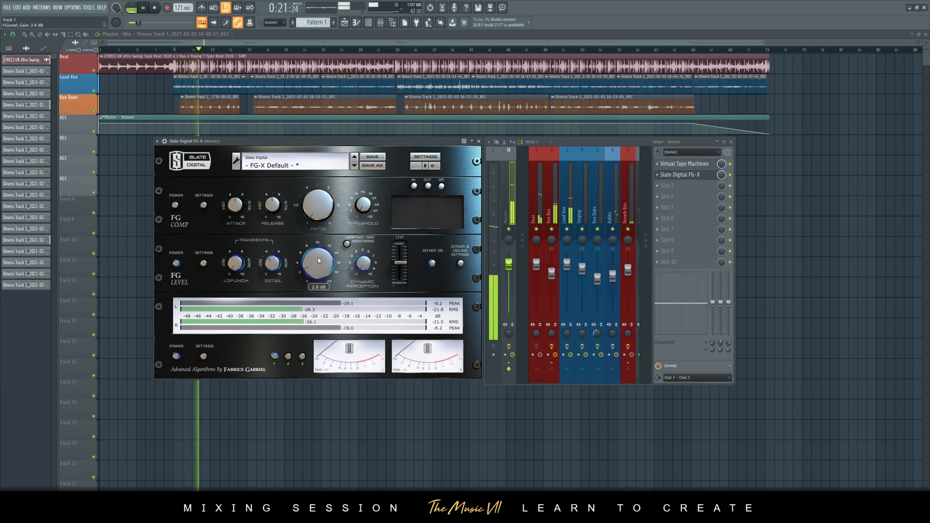
scroll(318, 257, up, 9)
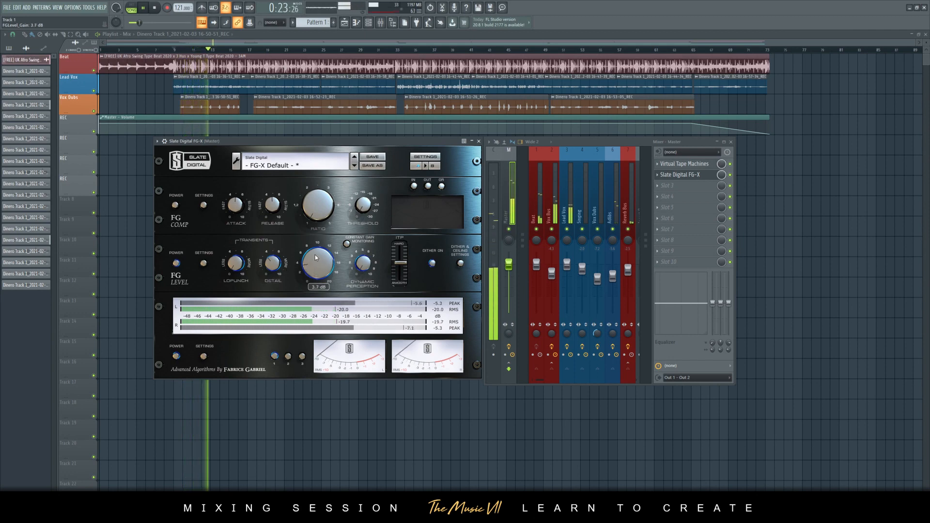
scroll(316, 257, up, 1)
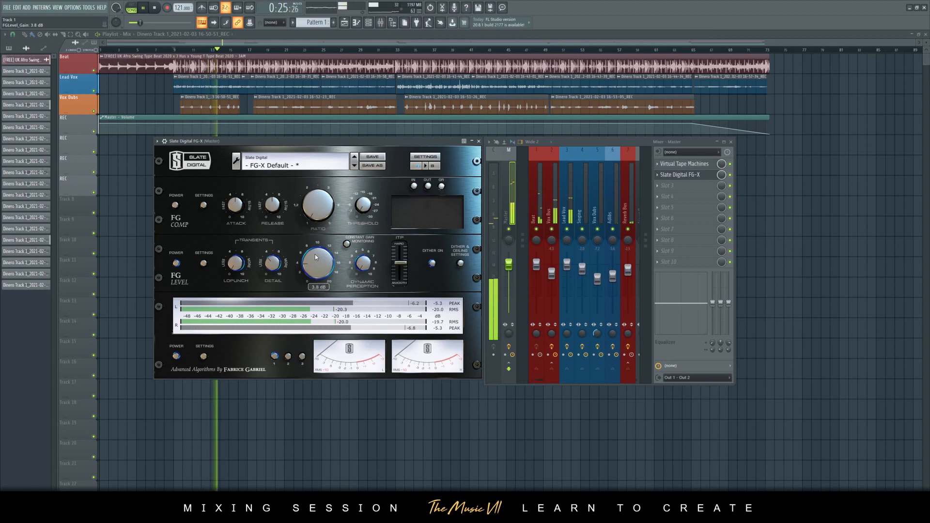
scroll(315, 253, up, 14)
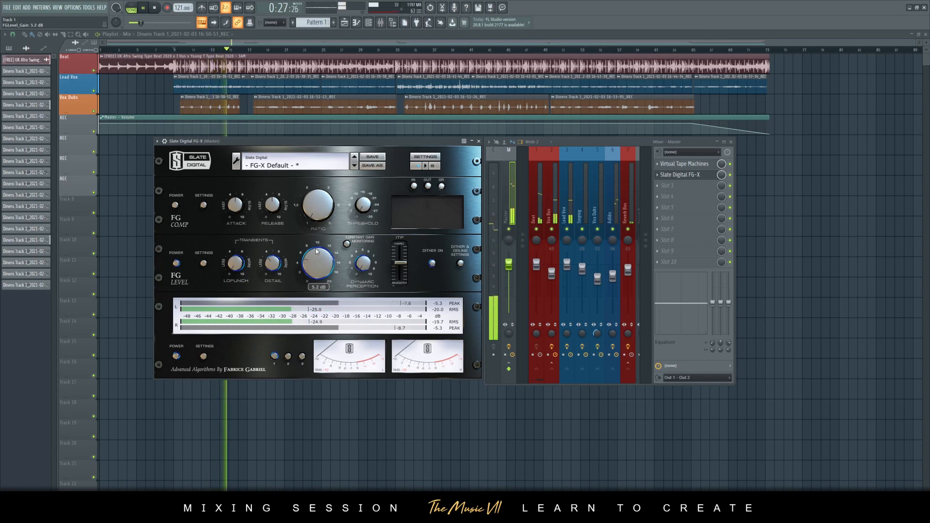
scroll(316, 249, up, 5)
scroll(318, 250, up, 2)
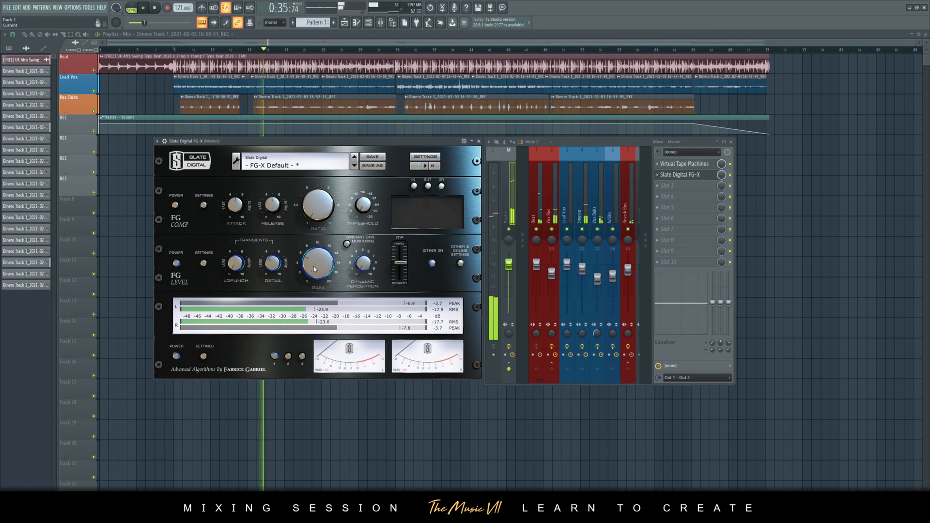
Step: Adjust the FG Level LoPunch to 1.8 and Detail to 2.0 with slightly more gain, saving the project
scroll(316, 264, up, 10)
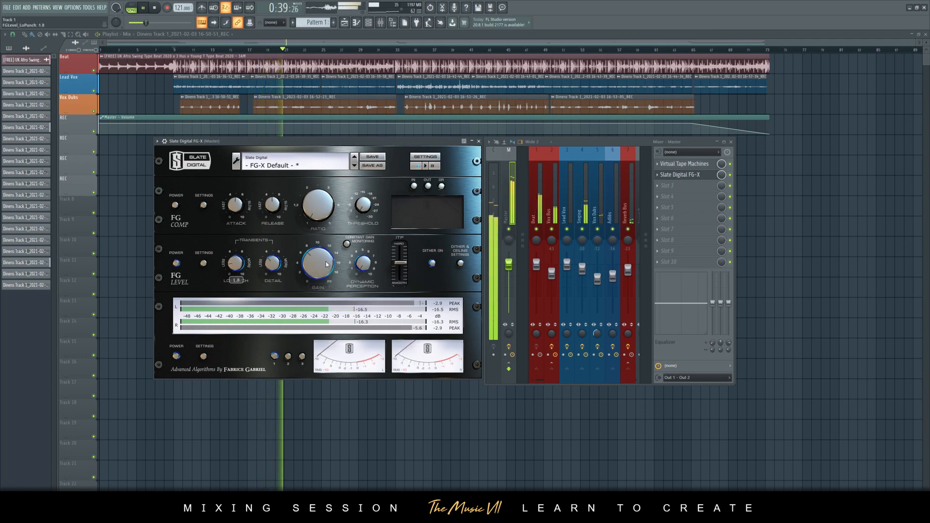
key(ctrl+s)
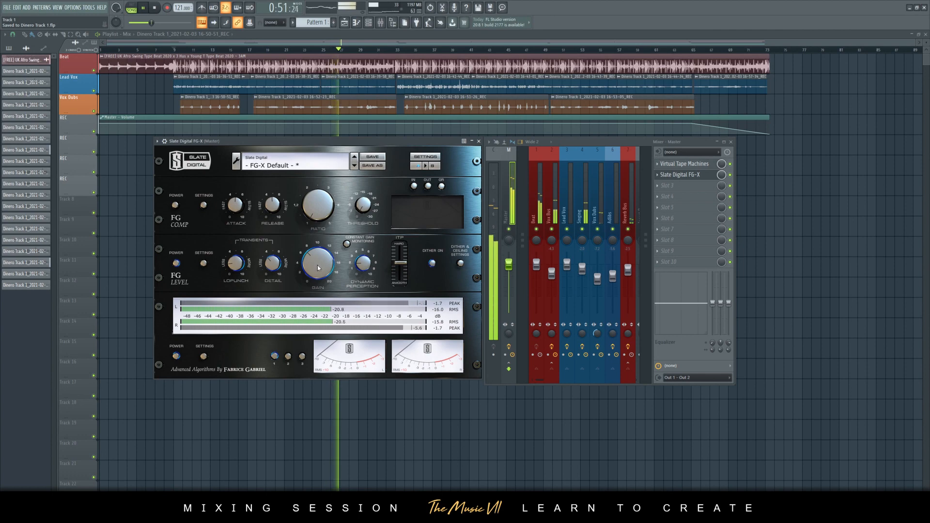
drag(318, 265, 317, 260)
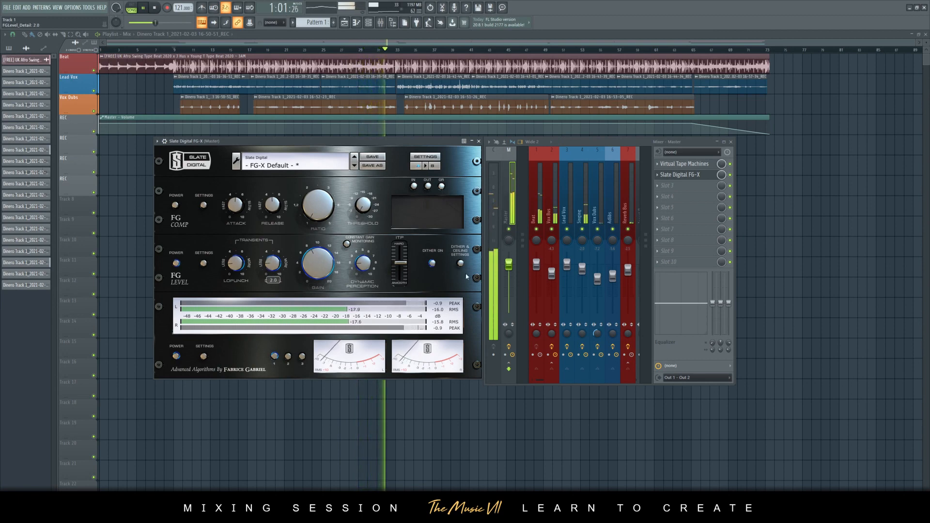
Step: Lower the Beat track's fader slightly, save the project, and set the Master's FG Level gain to 8.6 dB
drag(537, 264, 537, 267)
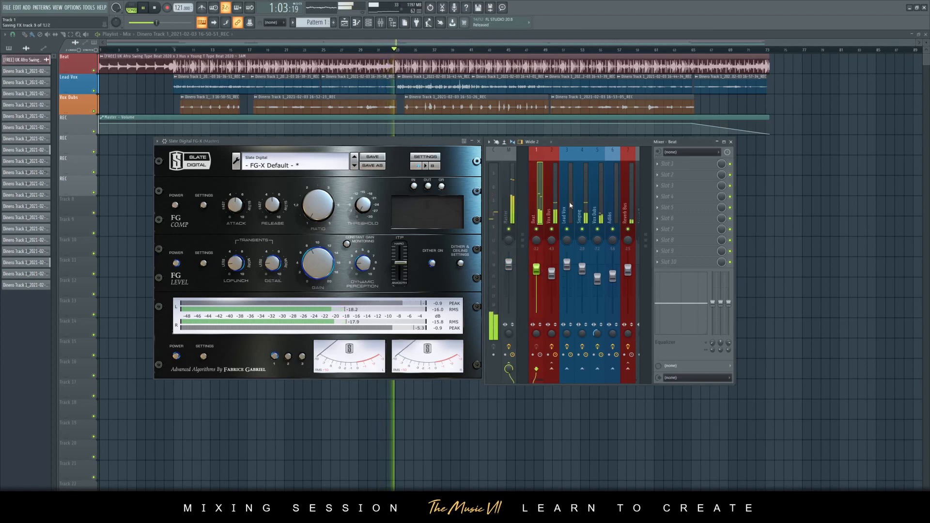
click(544, 207)
key(ctrl+s)
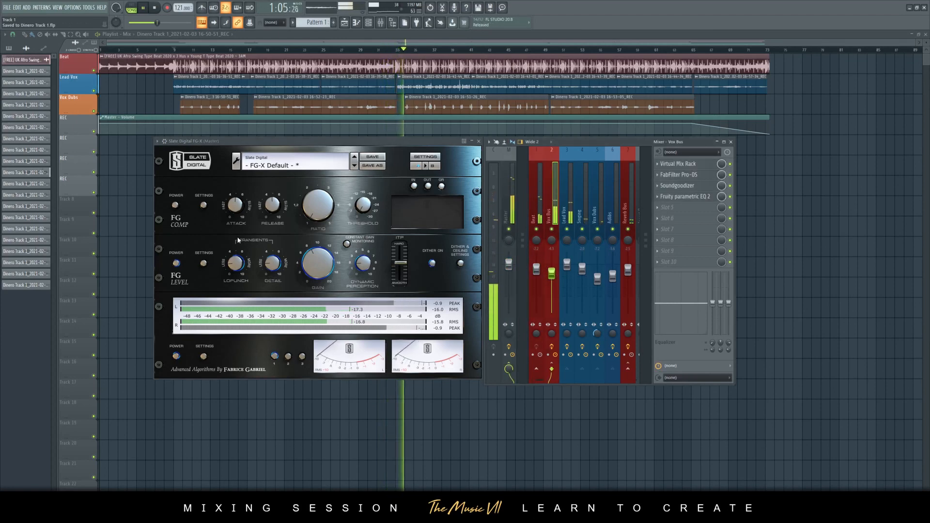
drag(318, 277, 322, 273)
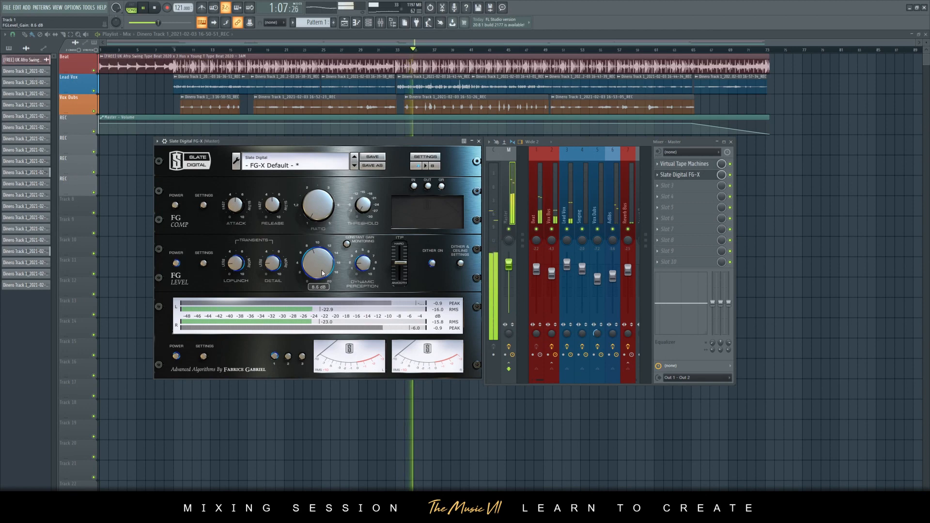
Step: Set the Reverb Bus's ValhallaVintageVerb to 3.10 s decay, 7190 Hz high cut and 56.0 % mix, then close it and save
click(546, 201)
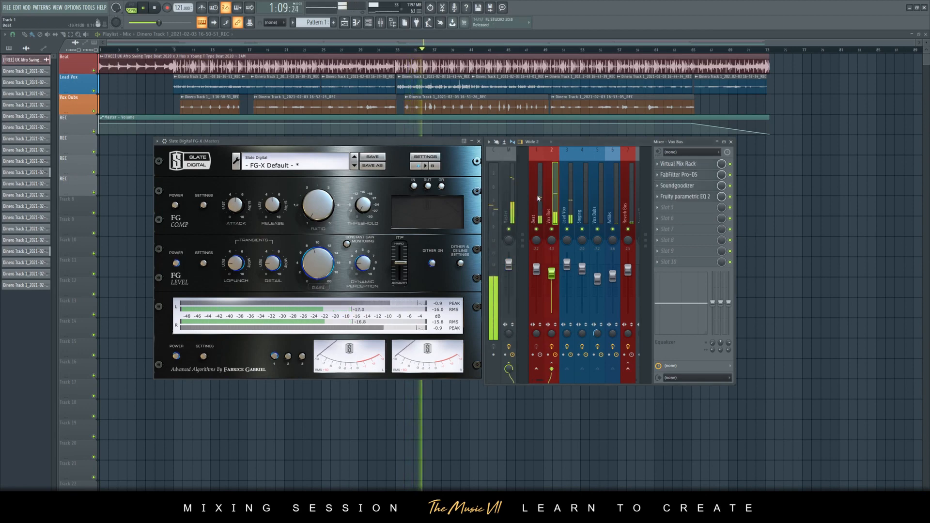
click(628, 204)
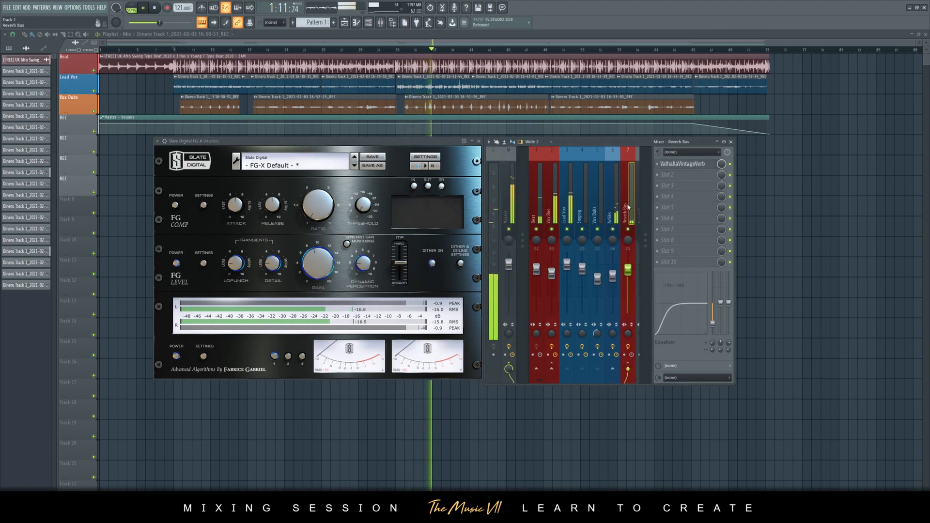
click(696, 165)
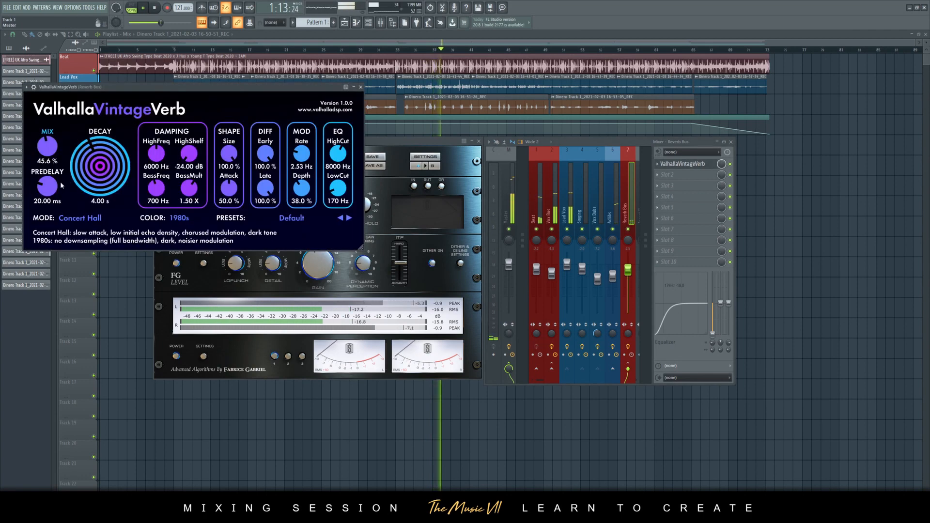
drag(105, 178, 105, 171)
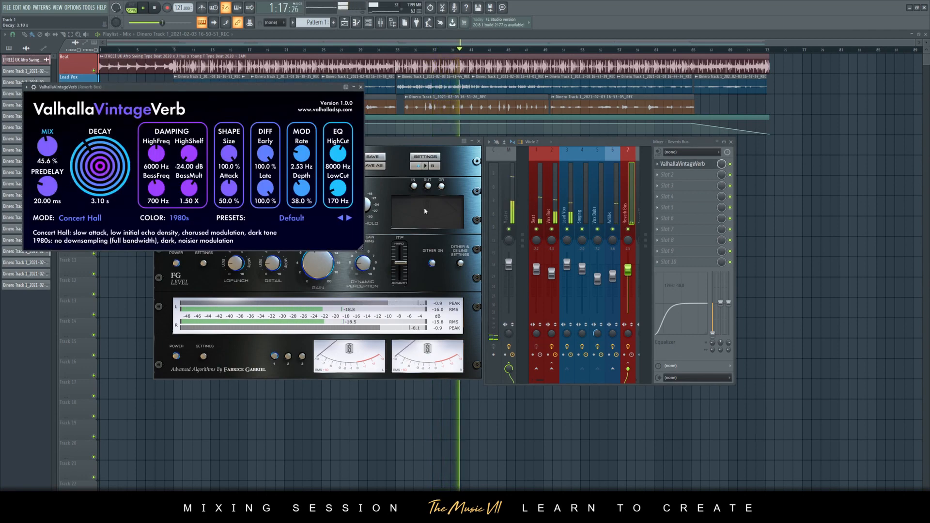
key(ctrl+s)
drag(342, 159, 341, 165)
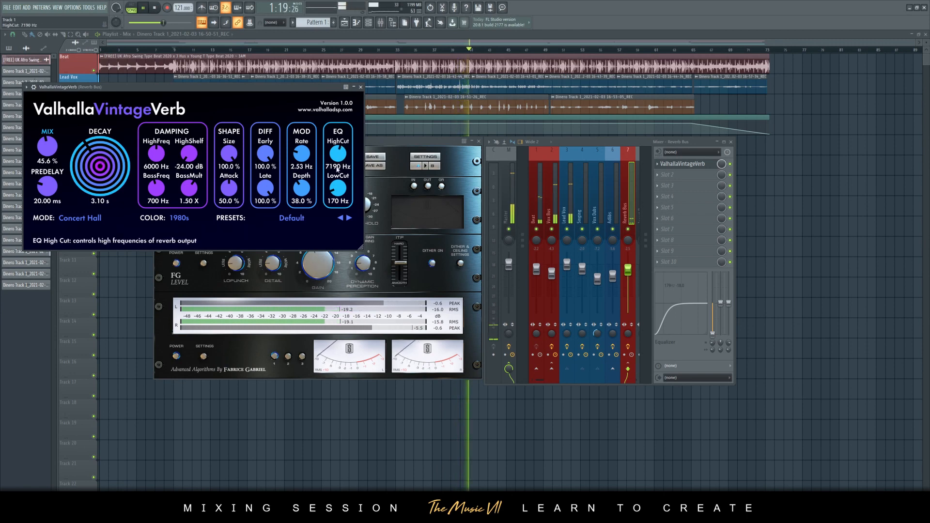
drag(53, 154, 63, 139)
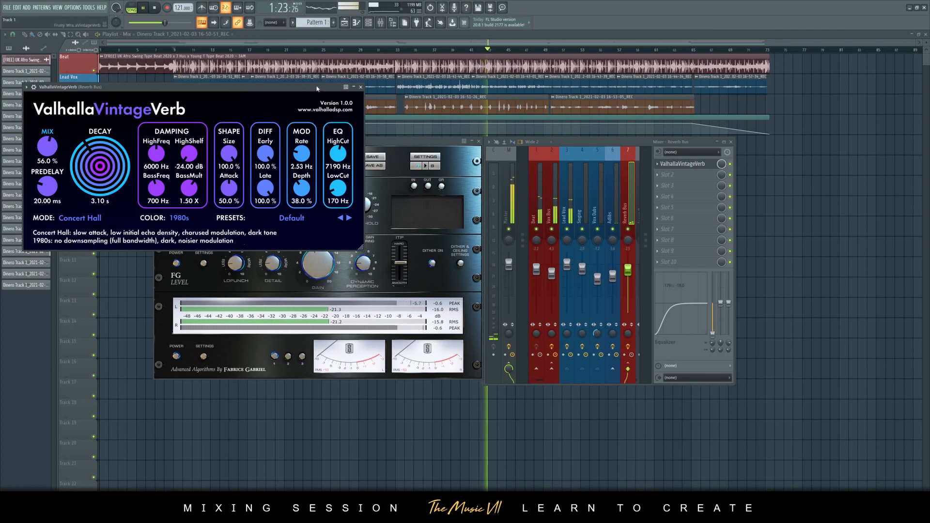
click(360, 87)
key(ctrl+s)
Step: Solo and fine-tune the dipped low-mid band in the Lead Vox track's FabFilter Pro-Q, and close the equalizer
click(564, 203)
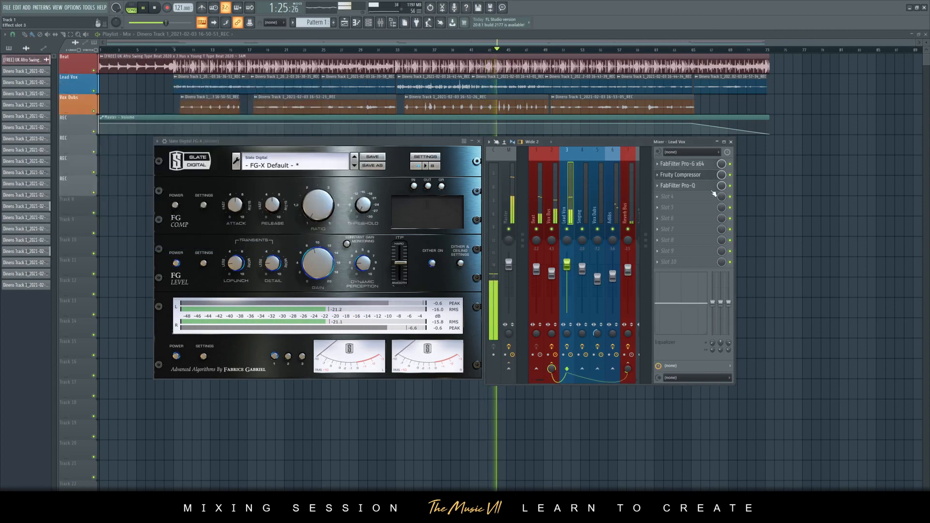
click(688, 185)
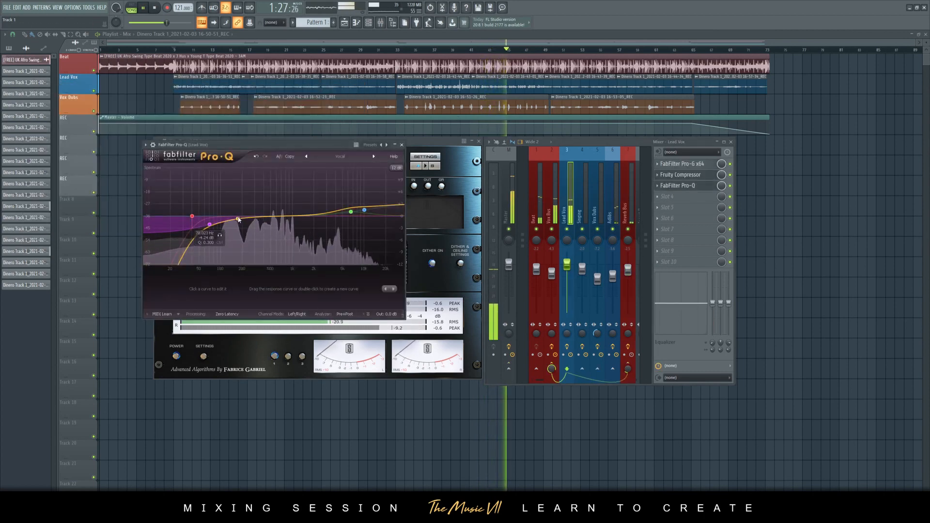
click(247, 234)
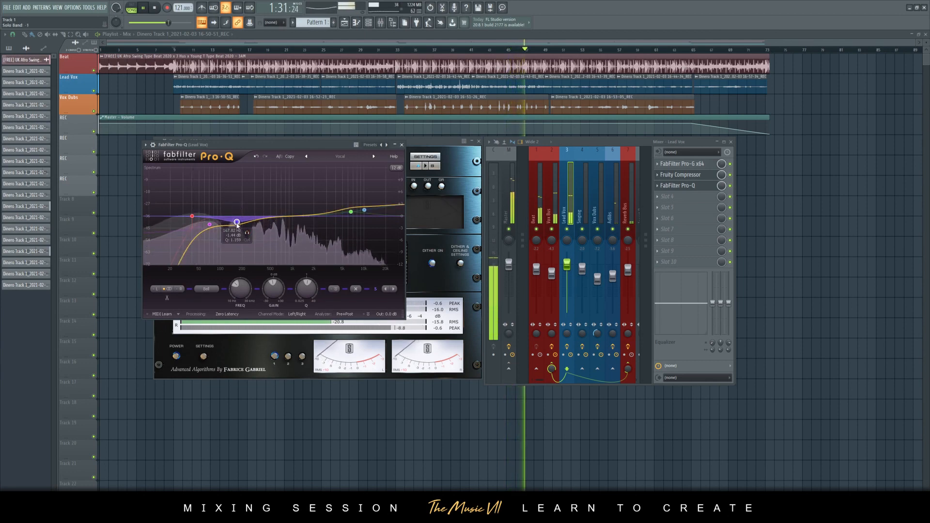
drag(237, 224, 236, 225)
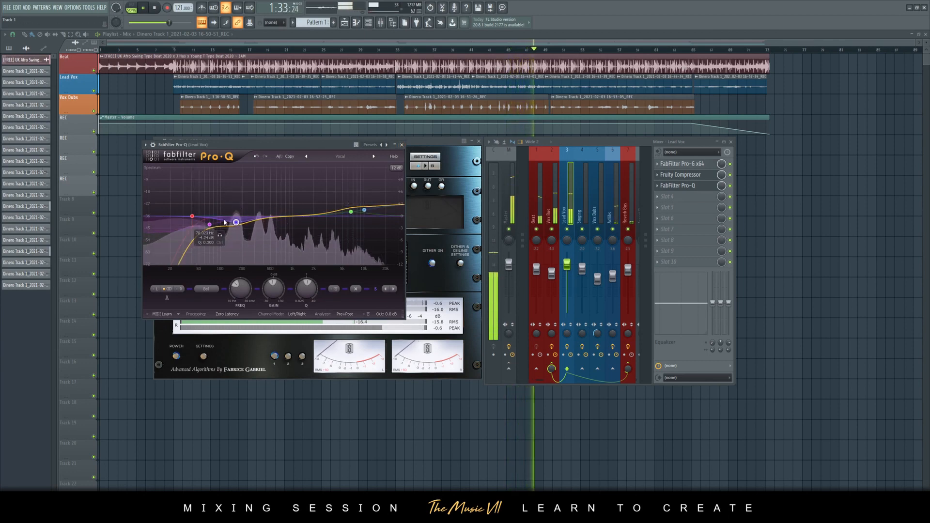
click(401, 144)
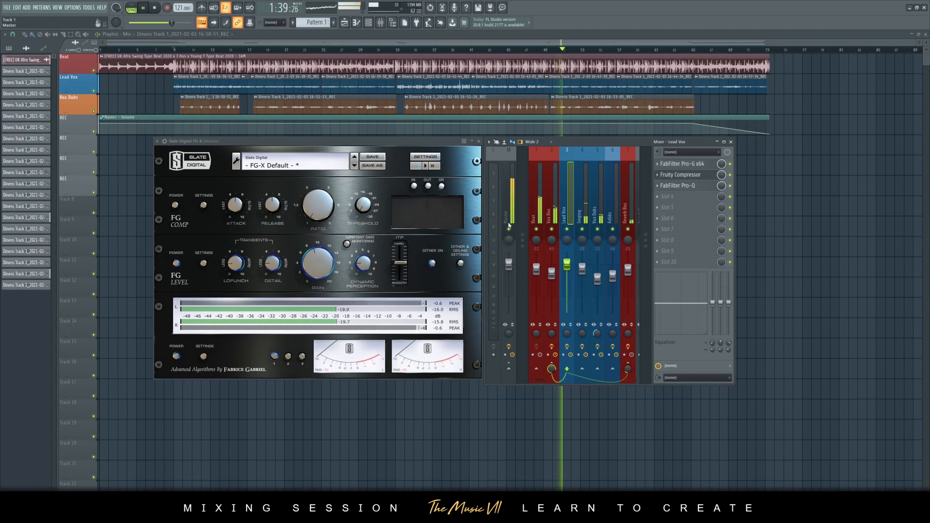
Step: Select the Master track and raise the FG Level LoPunch slightly in FG-X during playback
click(512, 199)
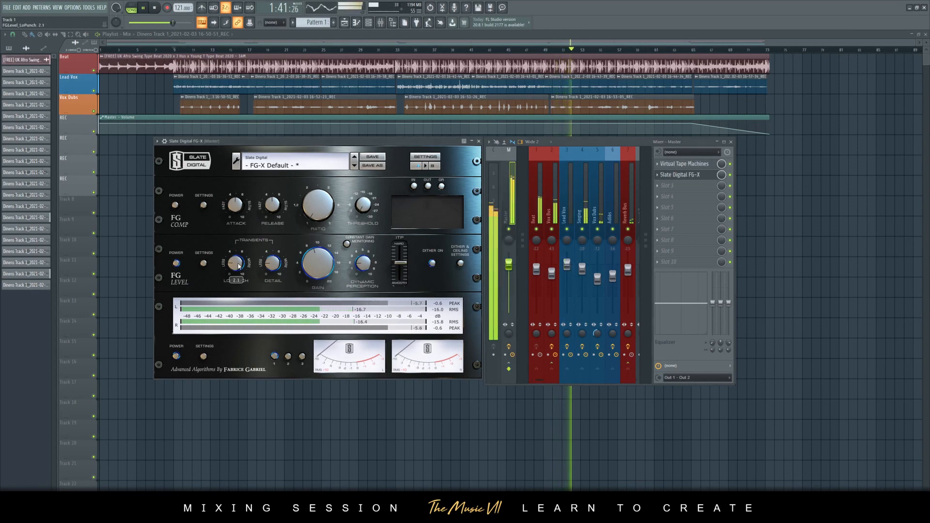
drag(241, 265, 242, 262)
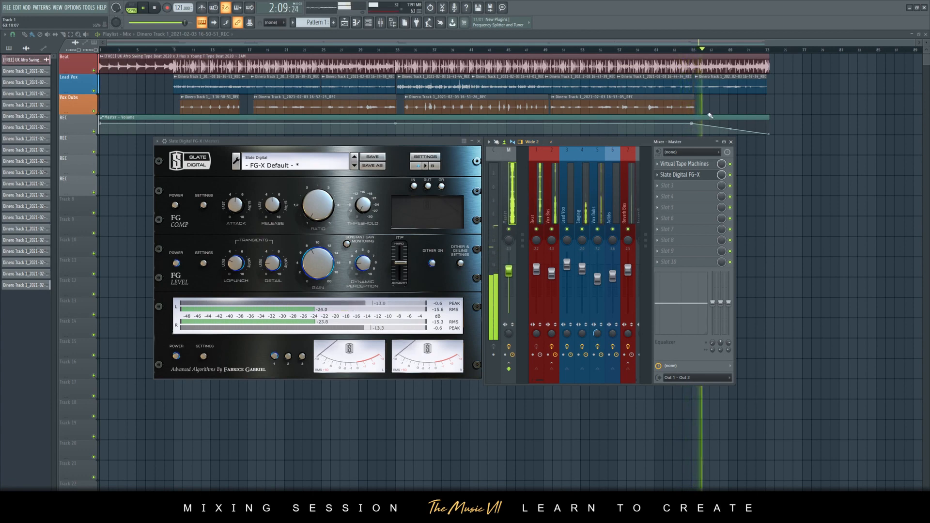
Step: Stop playback just before the final Lead Vox clip, zoomed in there, and set the playlist snap to 1/4 beat
click(682, 51)
scroll(701, 106, up, 9)
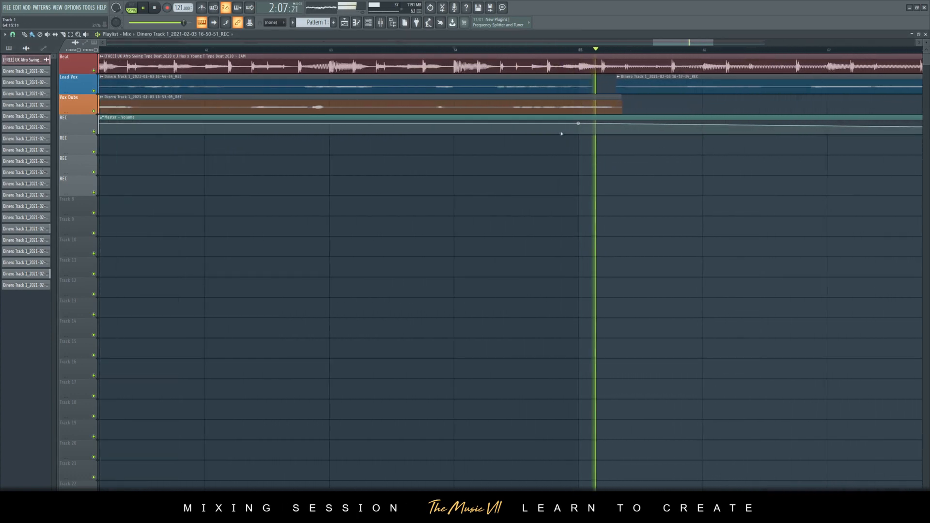
key(space)
scroll(705, 155, up, 3)
click(12, 34)
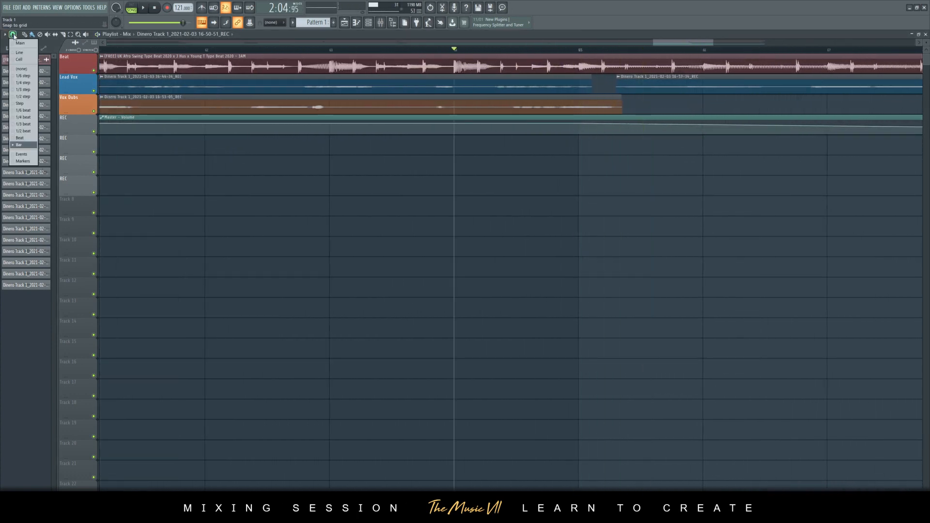
click(28, 118)
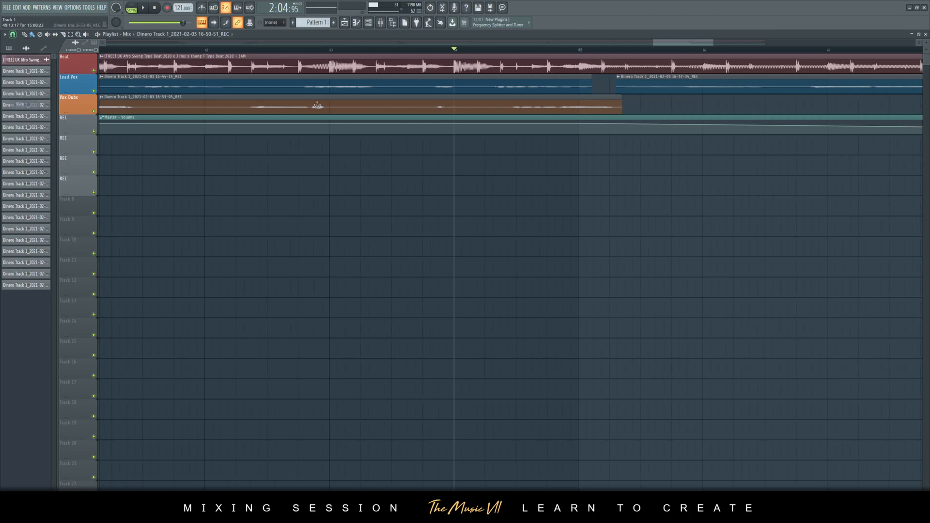
Step: Set the second-to-last Lead Vox clip's declicking mode to Smooth (blending) and extend its end to meet the next clip
double_click(521, 87)
click(119, 186)
click(127, 224)
key(space)
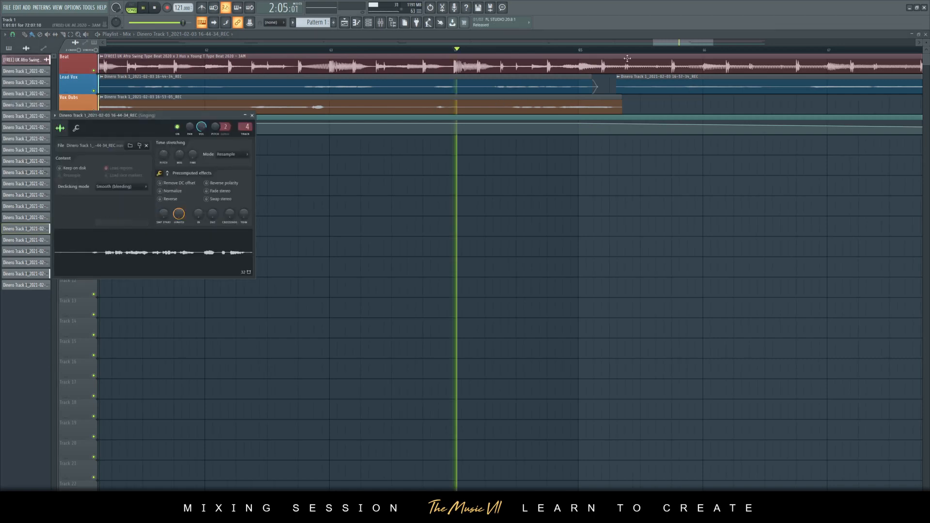
click(252, 115)
drag(587, 92, 601, 93)
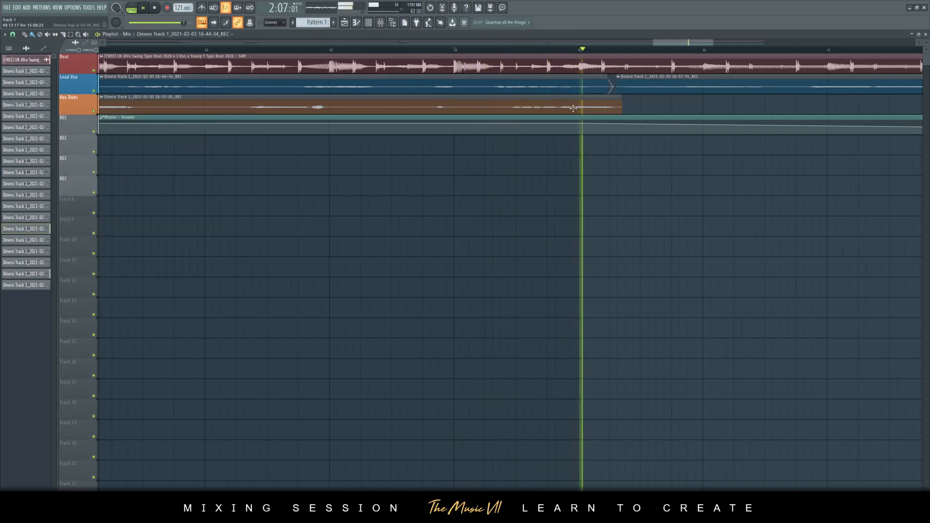
Step: Return playback to just before the first Lead Vox clip with the whole arrangement in view, and show the mixer
scroll(290, 103, down, 2)
scroll(290, 104, down, 3)
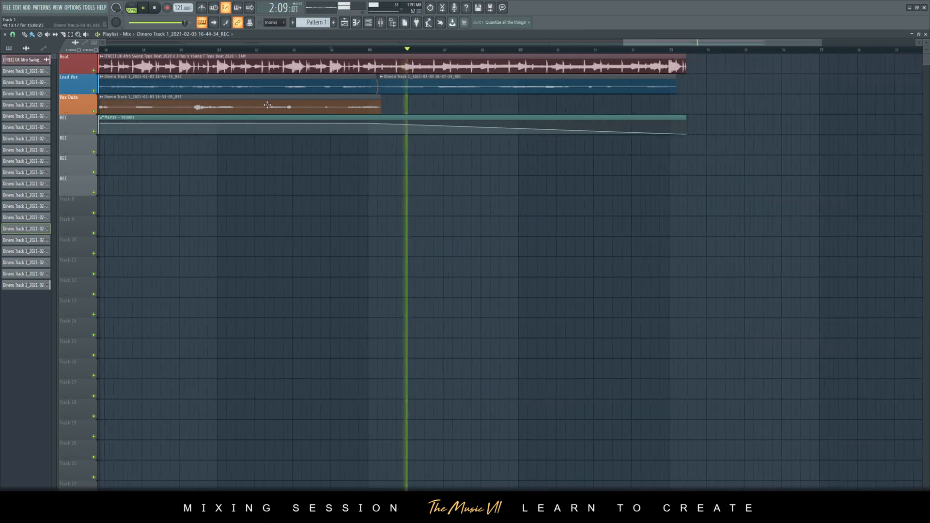
drag(565, 42, 104, 42)
click(172, 51)
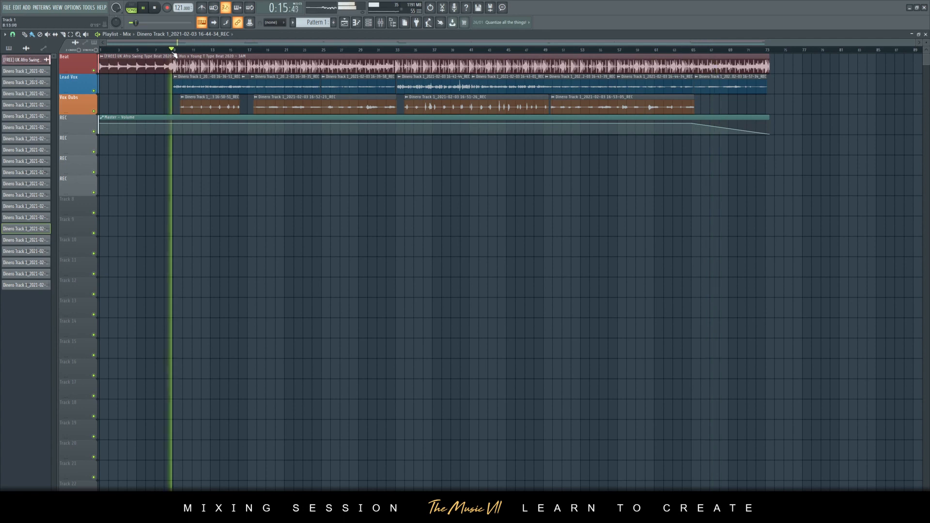
key(F9)
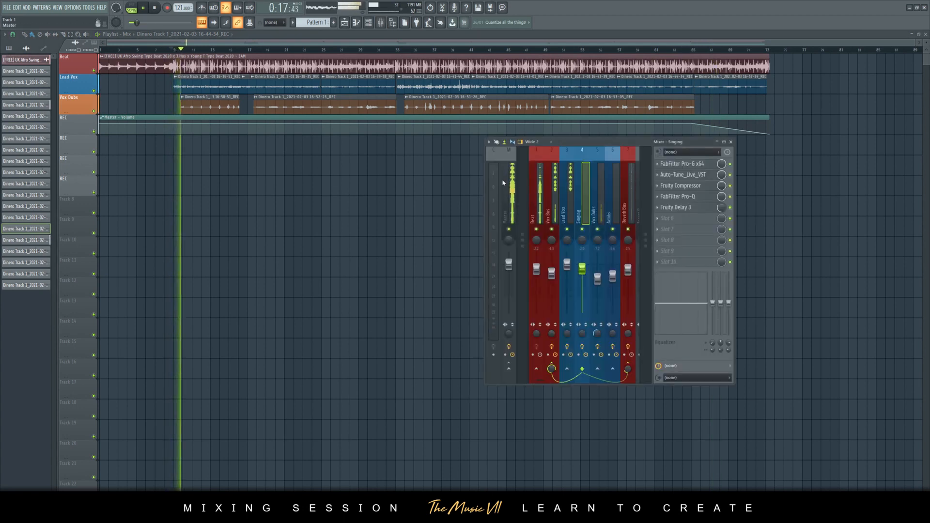
Step: Stop playback and load Ozone 9 Elements in the third effect slot of the Master track
click(507, 204)
key(space)
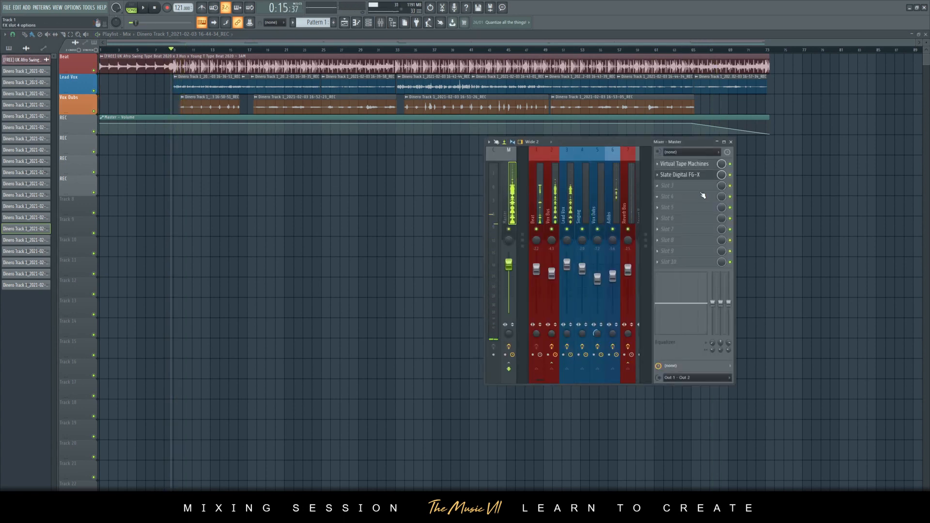
click(694, 189)
click(499, 17)
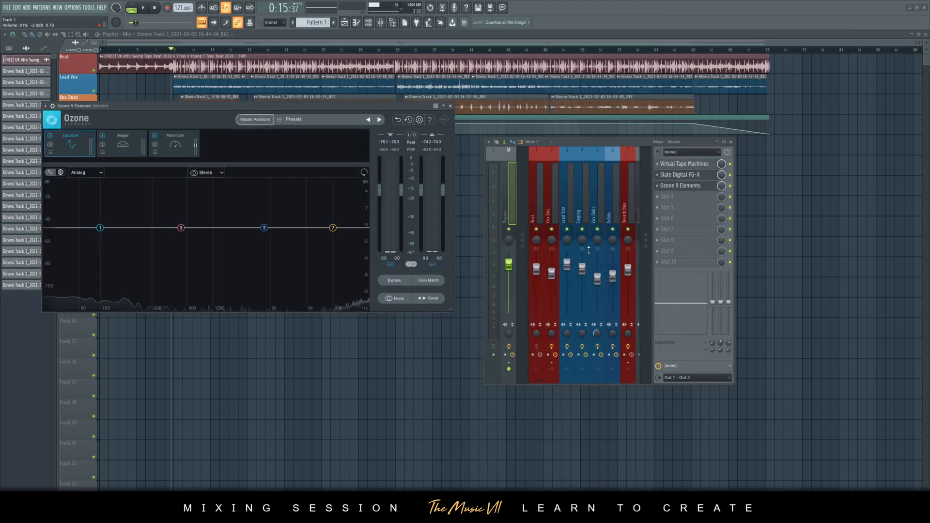
Step: Run Ozone's Master Assistant while the song plays and accept its mastering suggestion
click(253, 123)
key(space)
click(246, 273)
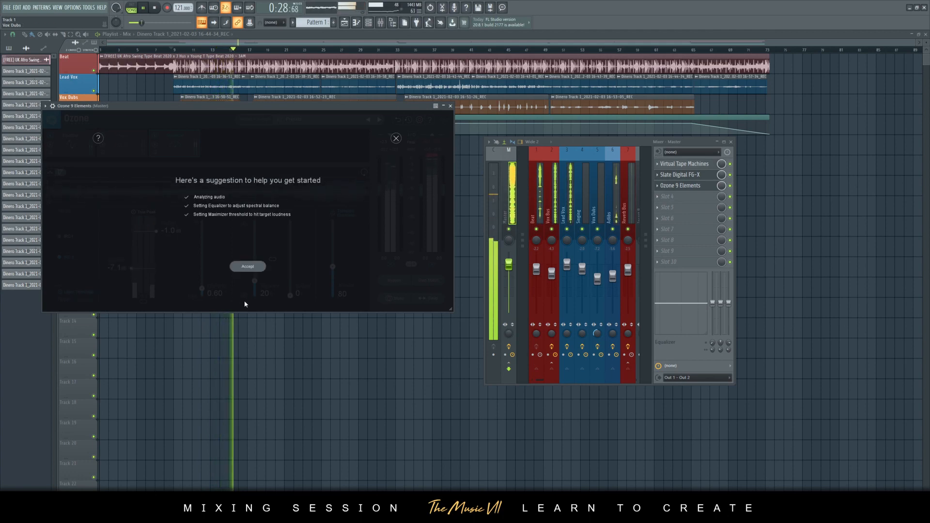
click(247, 266)
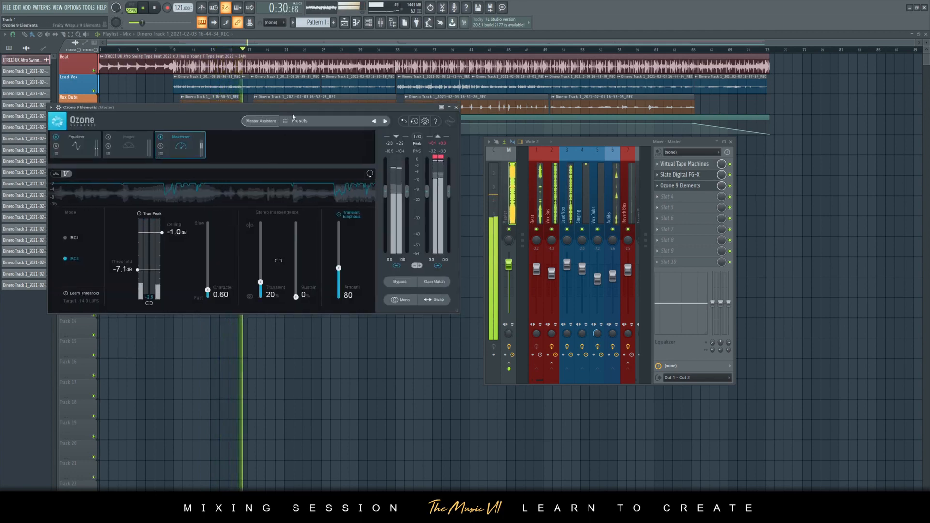
Step: Set the Ozone Maximizer's ceiling to -0.1 dB and its threshold to -3.4 dB
drag(292, 110, 304, 144)
drag(165, 304, 174, 258)
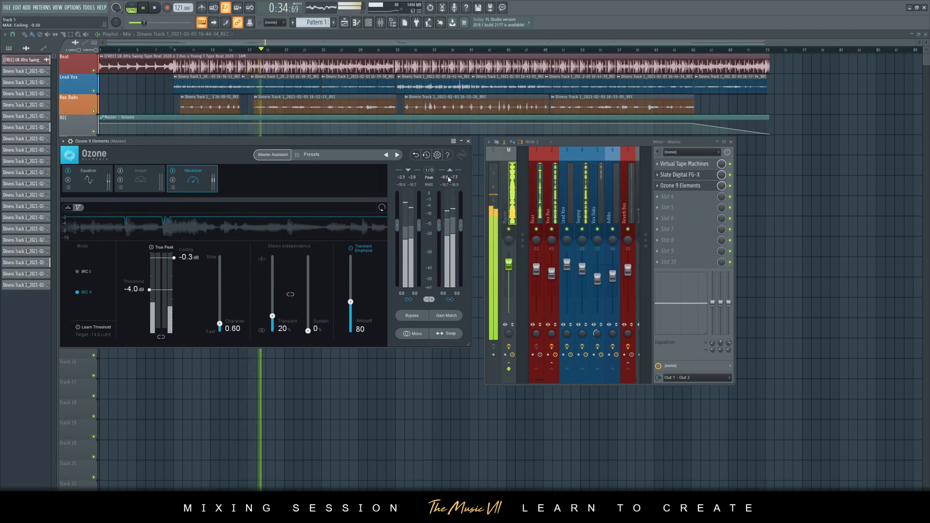
drag(167, 289, 173, 254)
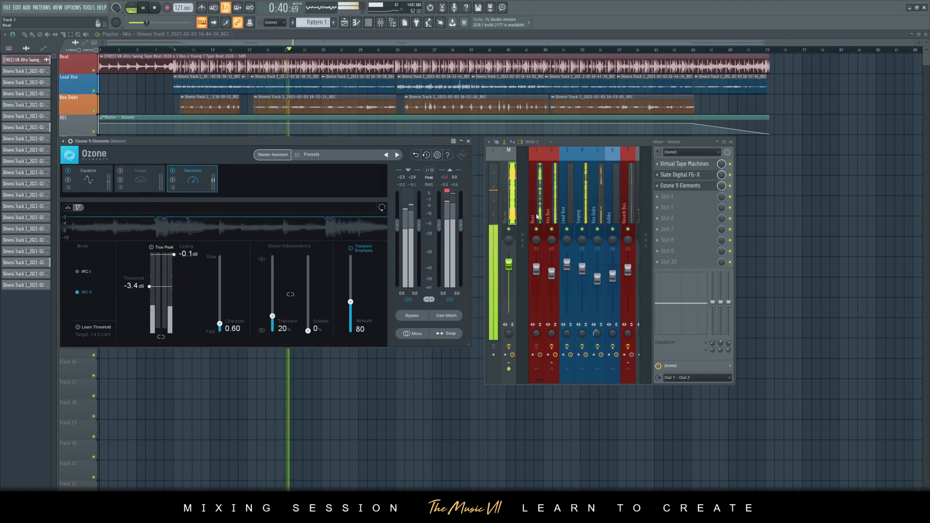
Step: Lower the Beat and Vox Bus faders together slightly, and set the Master's FG-X FG Level gain to 7.4 dB
click(536, 216)
ctrl+shift+click(550, 214)
drag(536, 269, 536, 274)
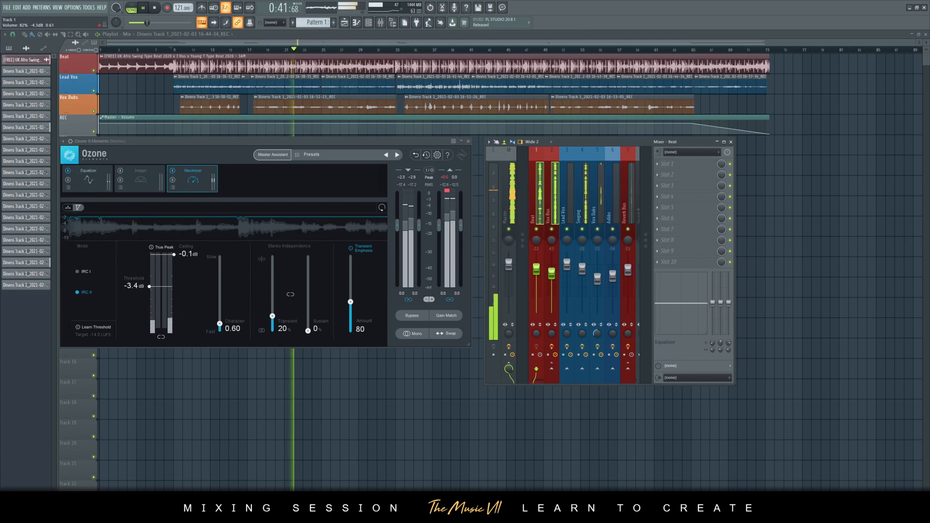
click(513, 194)
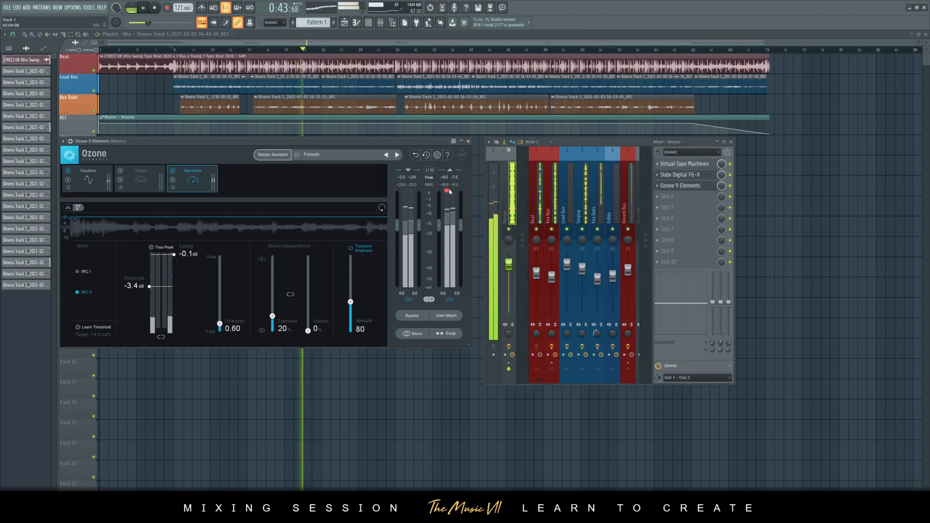
click(679, 175)
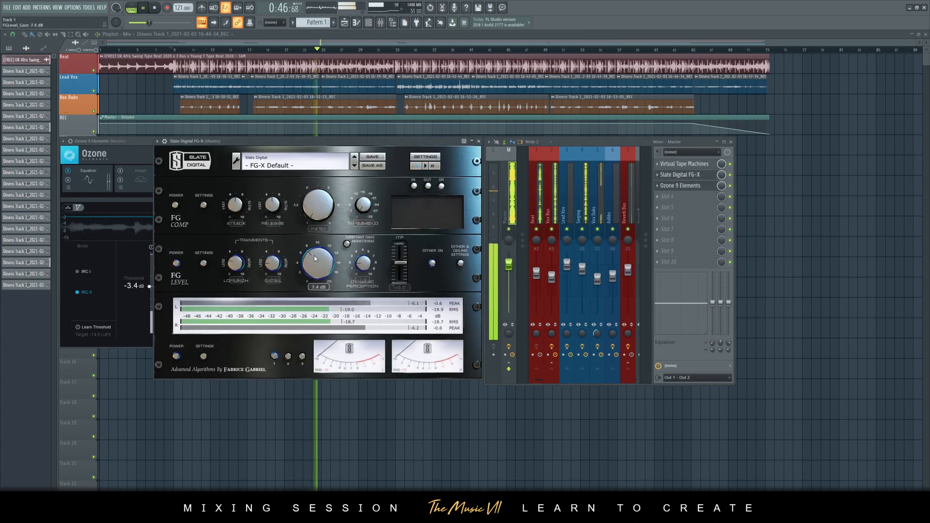
click(479, 141)
Step: Set the Ozone Equalizer's low shelf gain to 0.4 dB and its high shelf gain to -0.2 dB
click(88, 179)
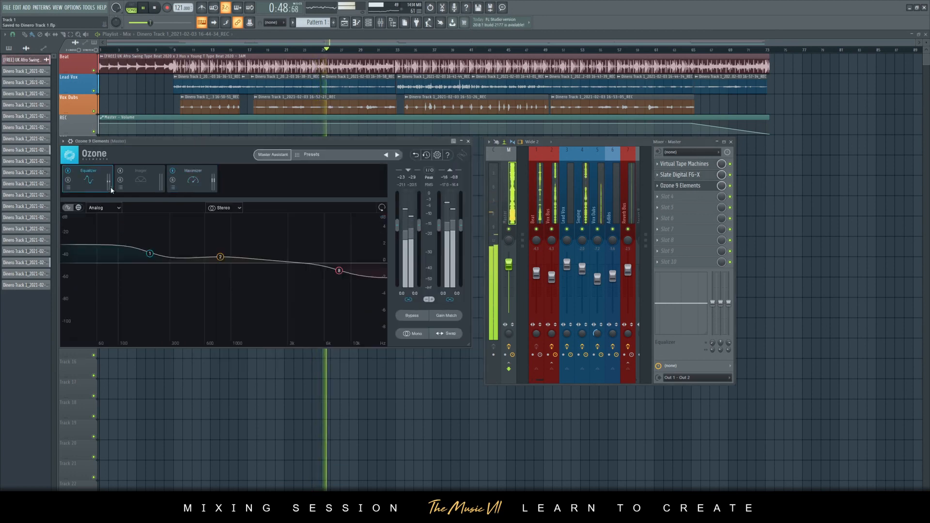
drag(150, 253, 150, 260)
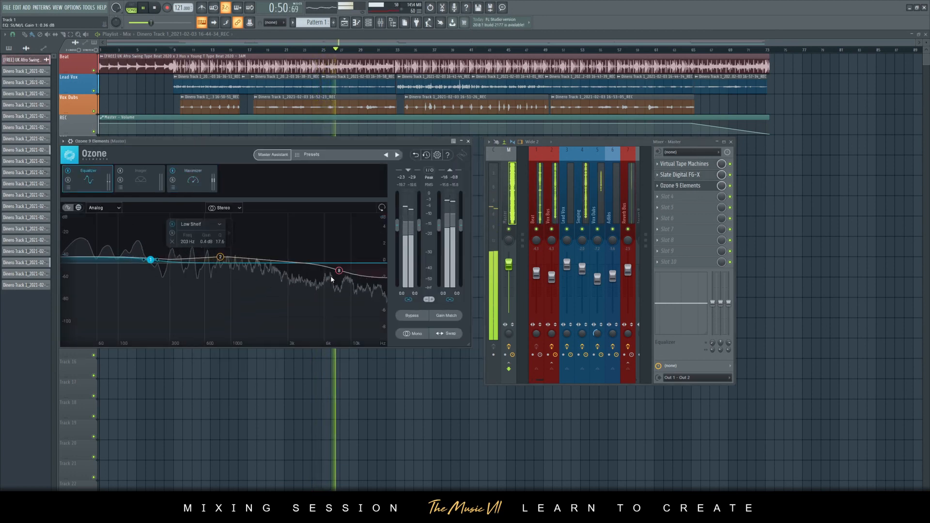
drag(340, 270, 339, 265)
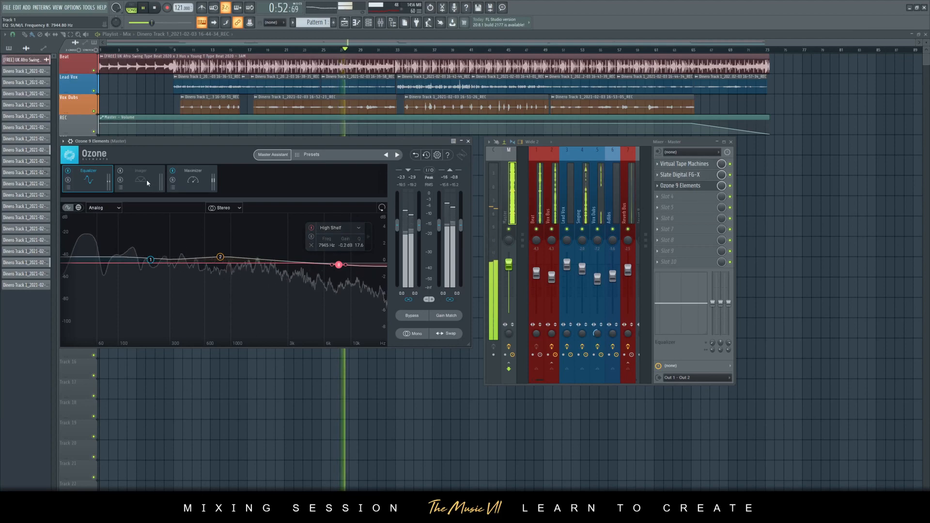
Step: Lower the Ozone Maximizer's threshold to -7.9 dB in stages during playback, saving the project along the way
click(188, 182)
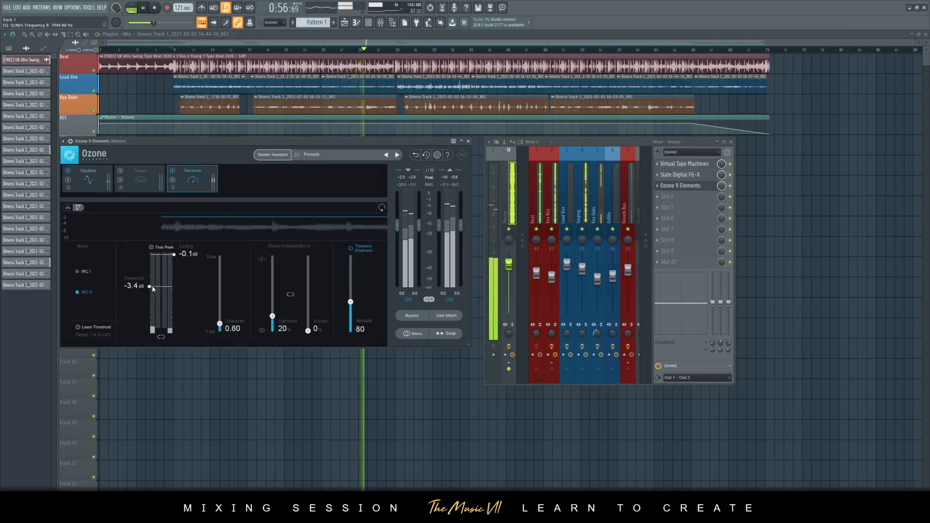
drag(158, 287, 158, 299)
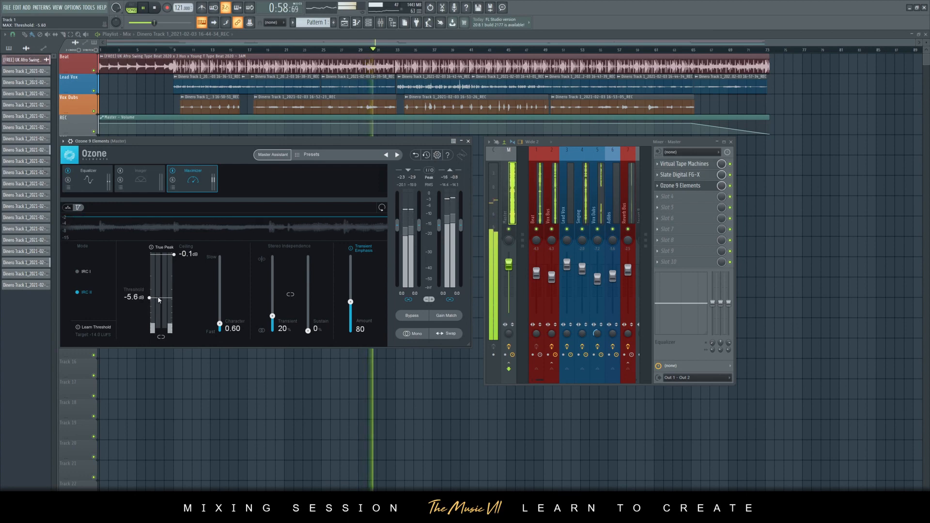
key(ctrl+s)
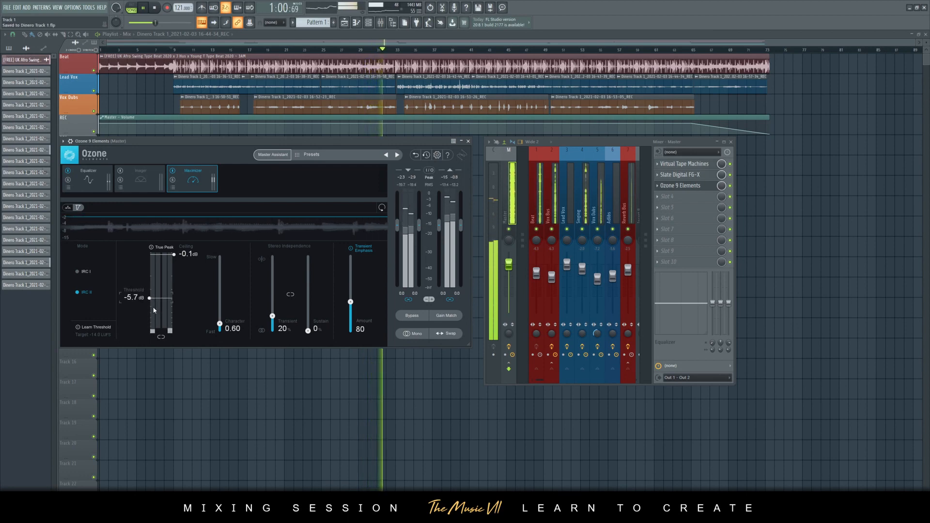
drag(153, 299, 155, 306)
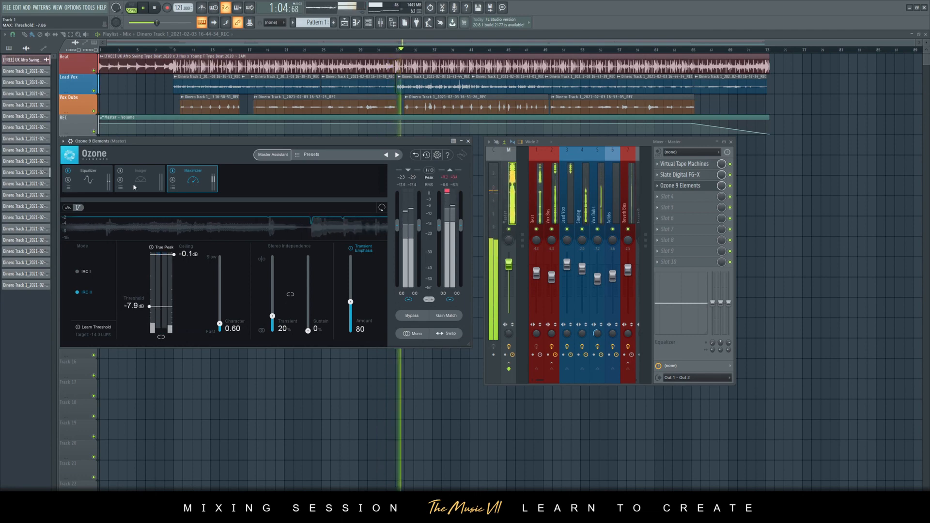
Step: Flatten the Ozone Equalizer curve: low shelf to -0.1 dB, high shelf to 0.1 dB, and band 2 slightly lower
click(99, 179)
click(151, 263)
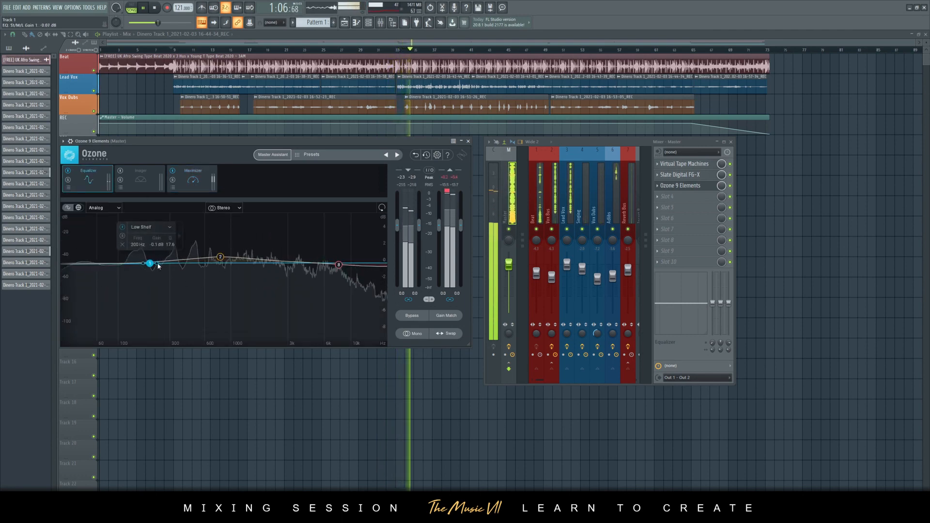
drag(220, 257, 219, 260)
click(339, 264)
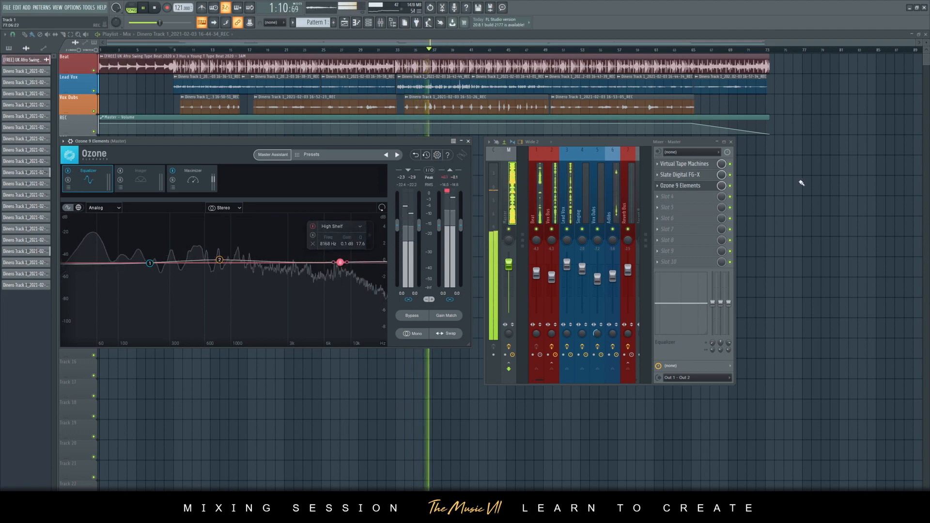
Step: Set FG-X's FG Level gain to 6.2 dB and check the Virtual Tape Machines settings on the Master
click(697, 175)
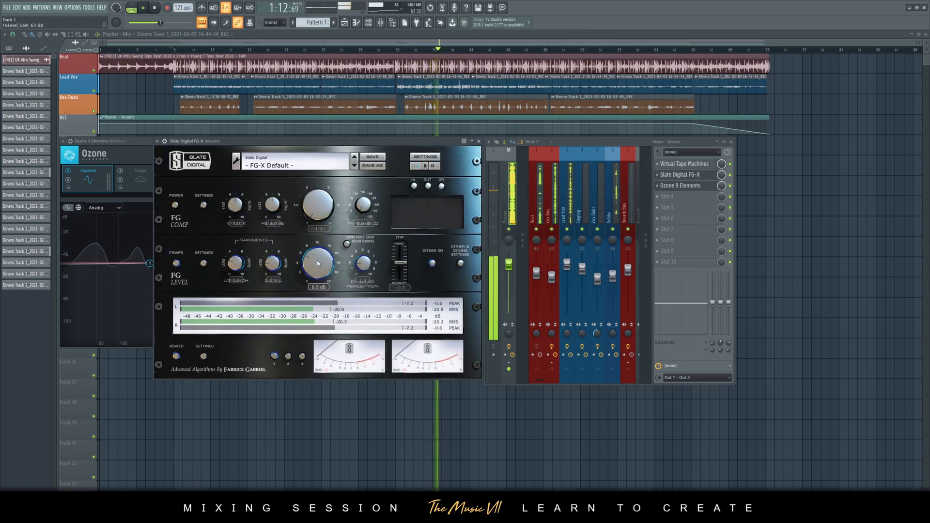
click(478, 141)
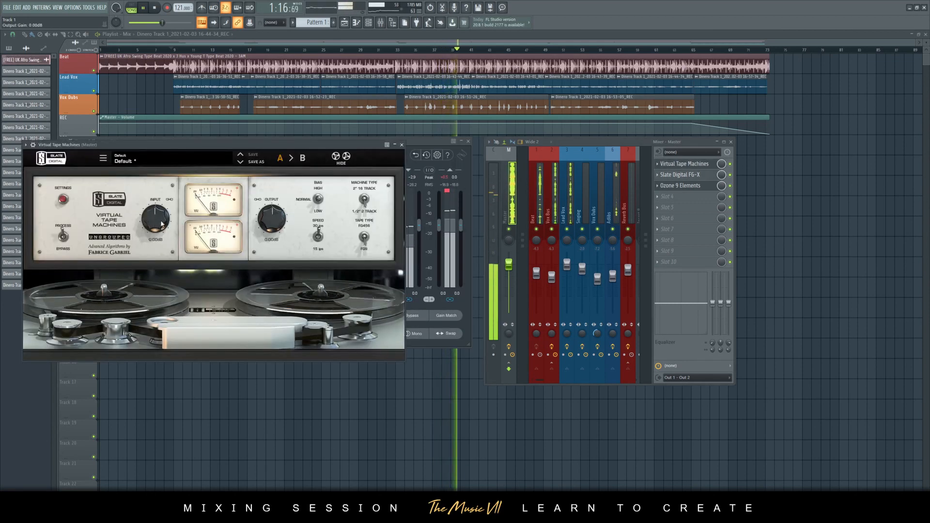
click(402, 145)
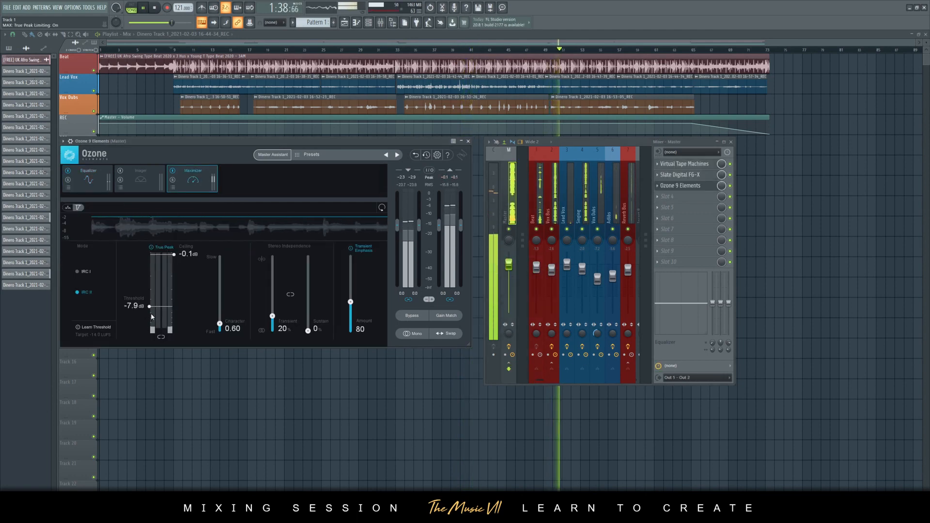
Step: Set the Ozone Maximizer's threshold to -9.0 dB and save the project
drag(156, 309, 158, 314)
drag(269, 142, 279, 141)
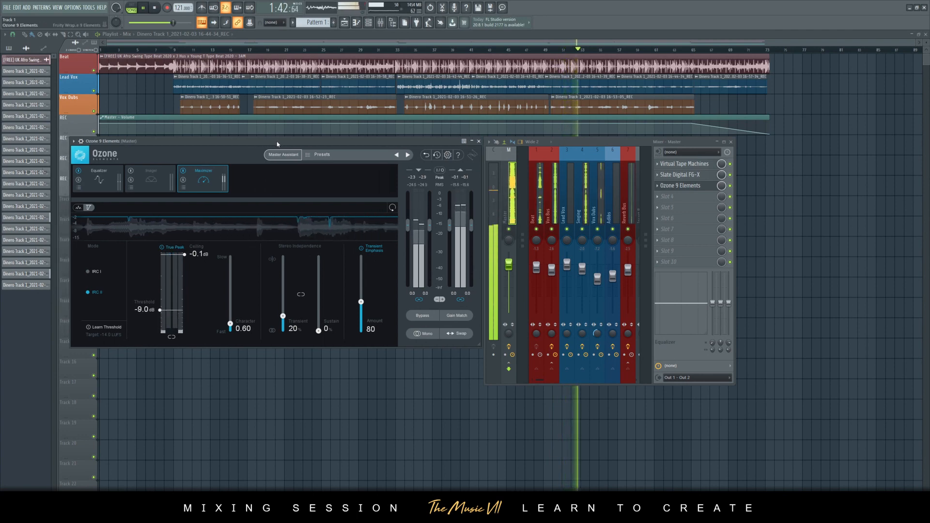
key(ctrl+s)
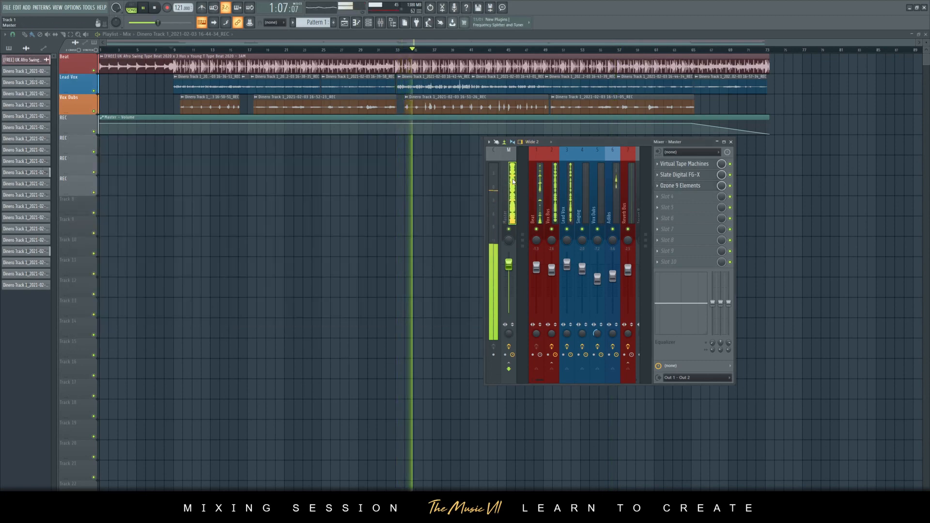
Step: Stop playback, then resize the mixer to show only the used tracks and move it clear of the arrangement
key(space)
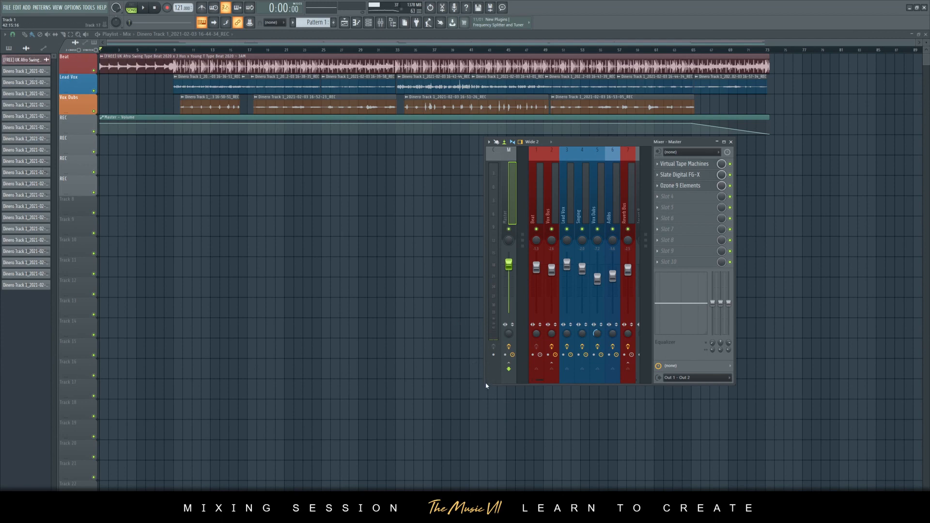
drag(433, 391, 361, 395)
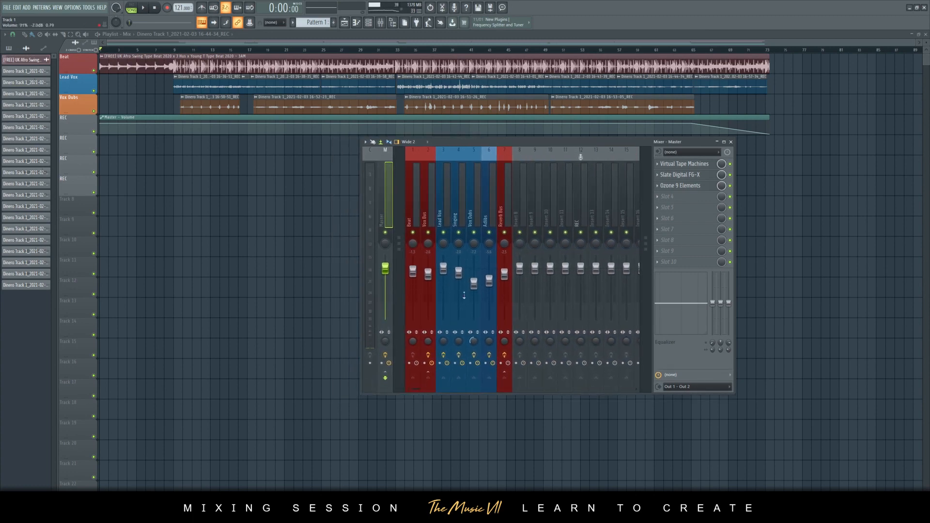
drag(735, 190, 610, 198)
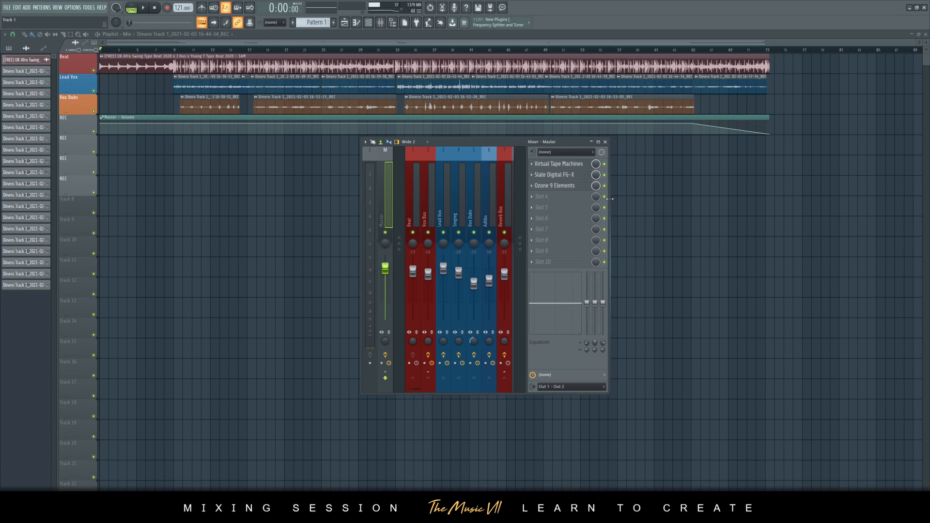
drag(521, 146, 684, 157)
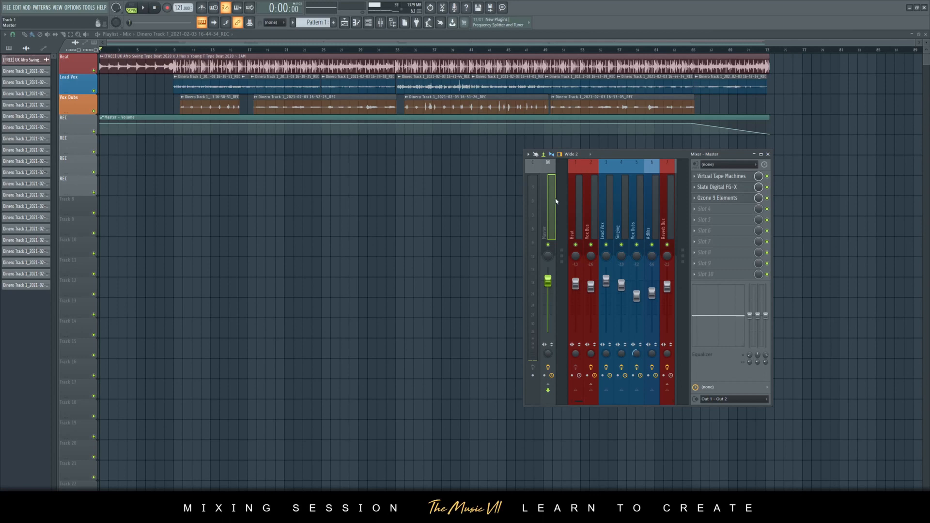
Step: Review the Beat, Vox Bus, Lead Vox, Vox Dubs and Reverb Bus effect chains, then hide the mixer for full playback
click(579, 209)
click(594, 217)
click(605, 221)
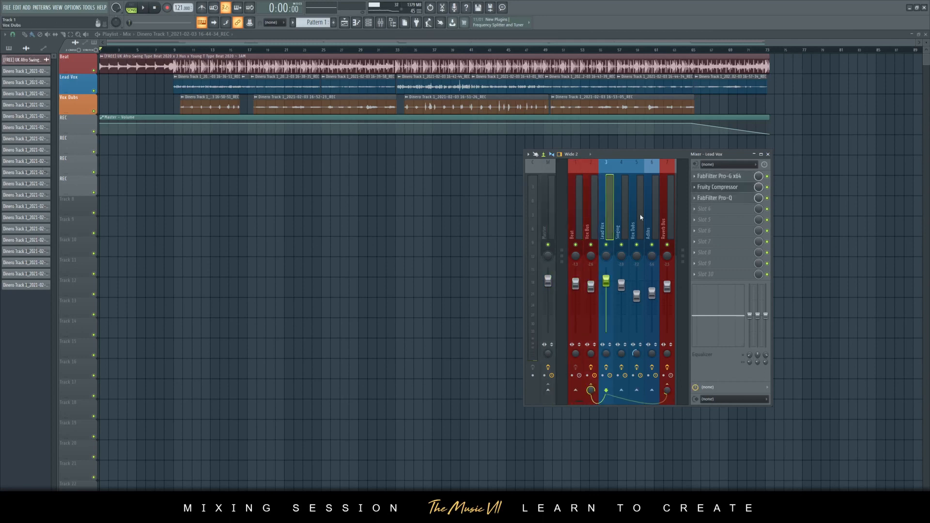
click(636, 220)
click(668, 221)
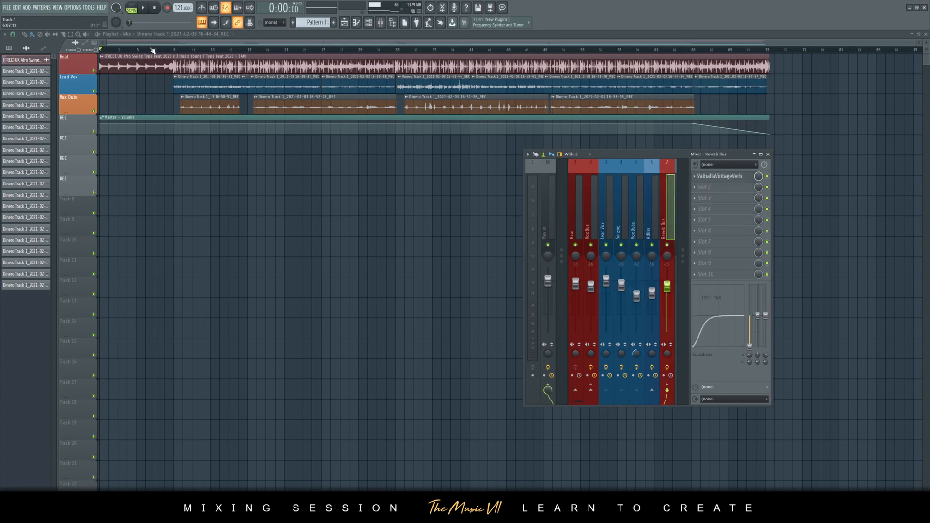
key(F9)
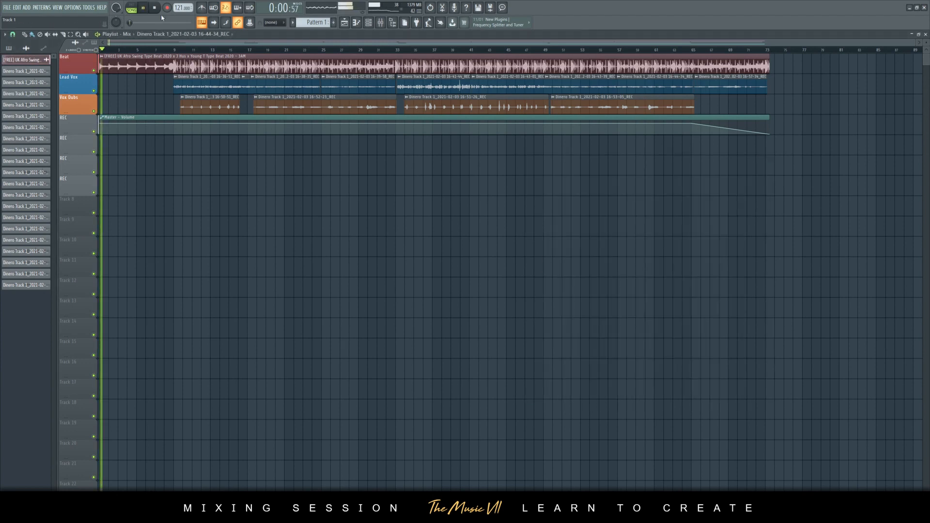